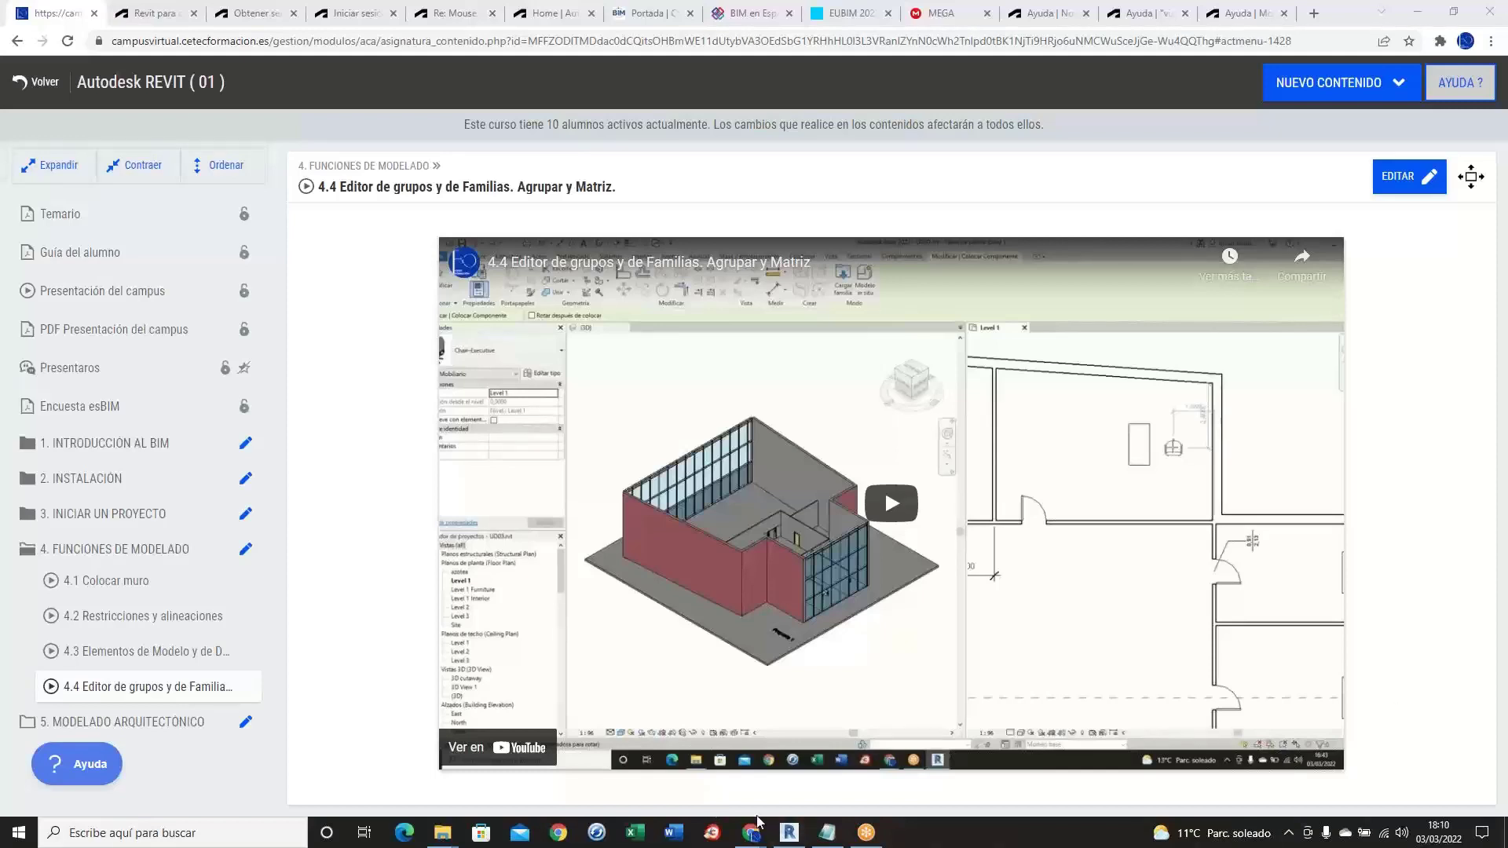
- Switch to Revit and expand the building elevations and floor plans in the project browser to review the Level 1 views
{"action": "left_click", "coordinate": [789, 832]}
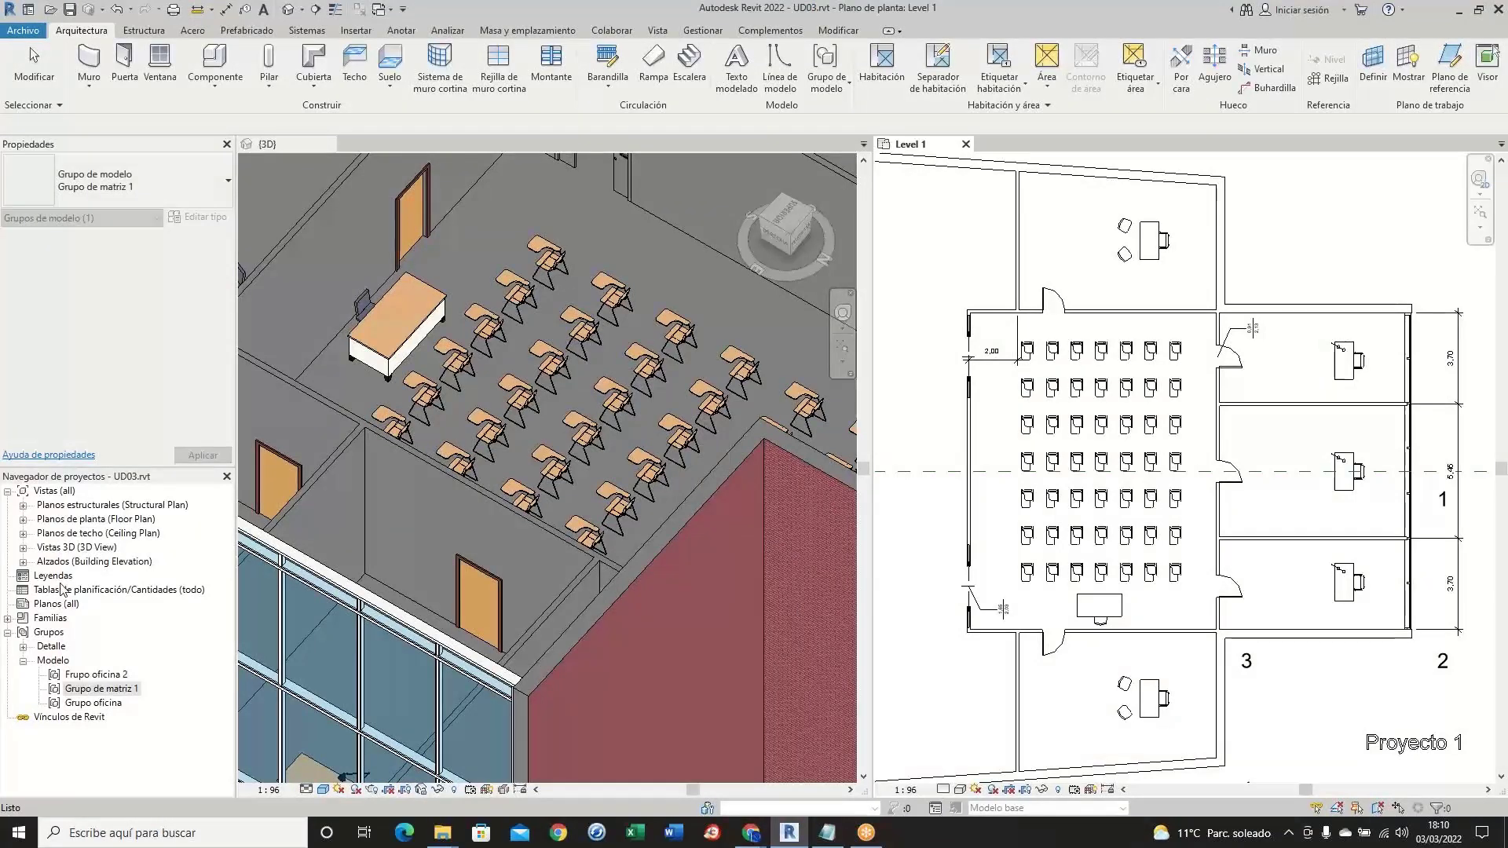
{"action": "left_click", "coordinate": [25, 563]}
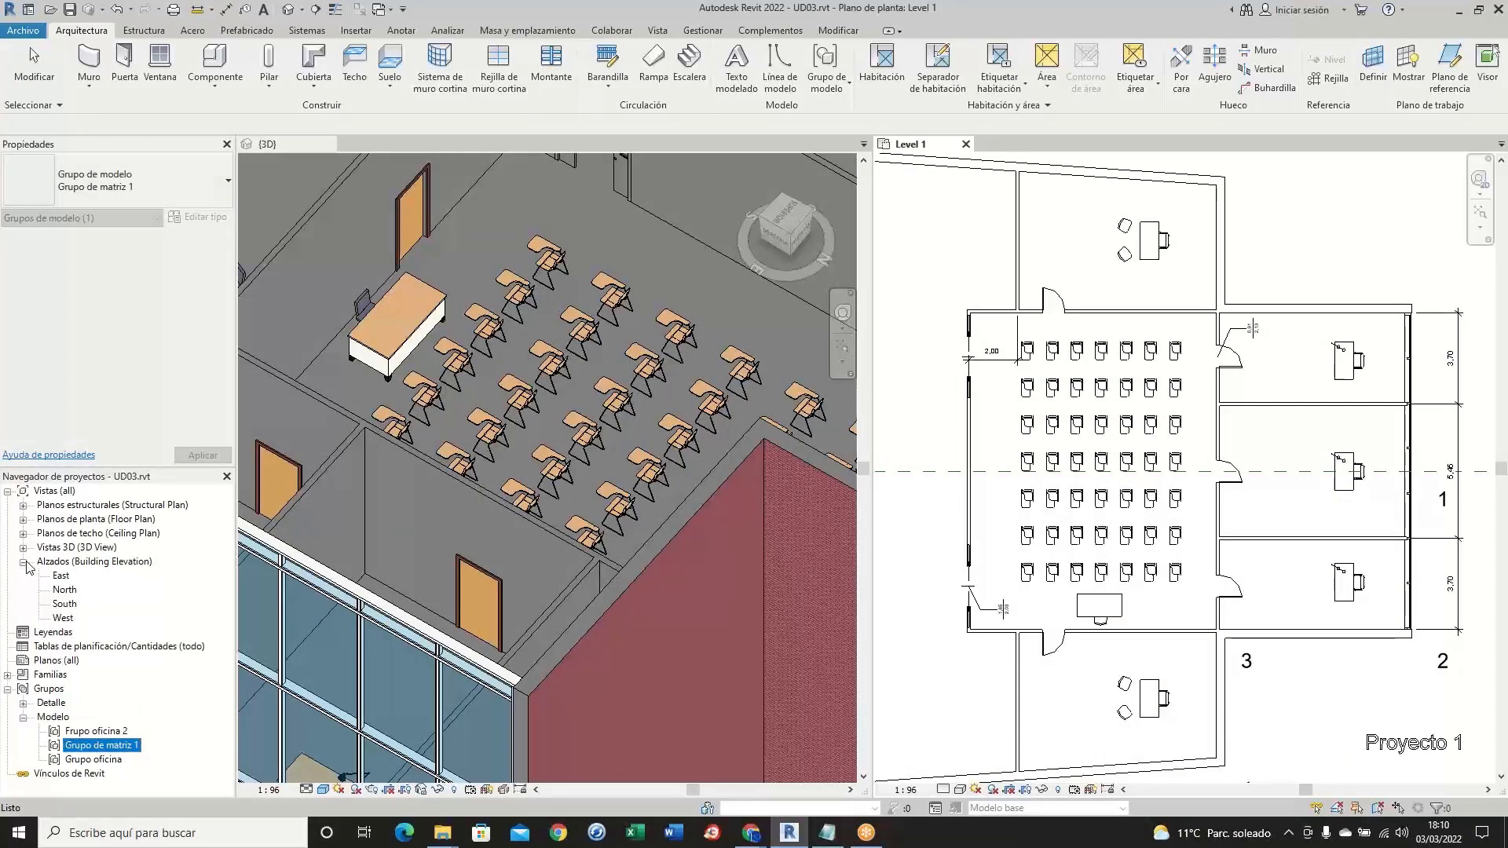
{"action": "left_click", "coordinate": [24, 520]}
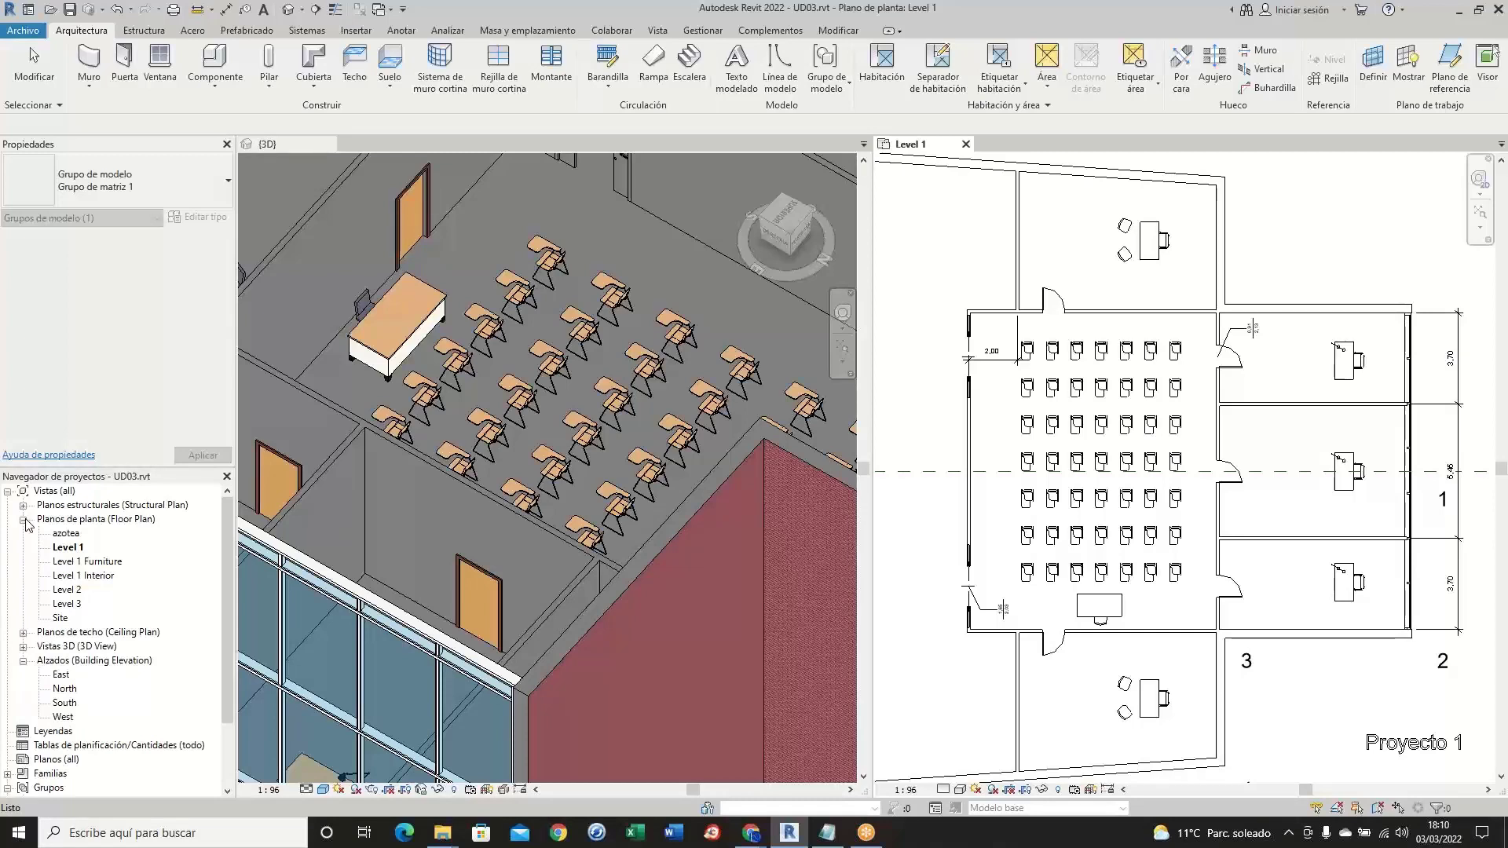
{"action": "left_click", "coordinate": [74, 562]}
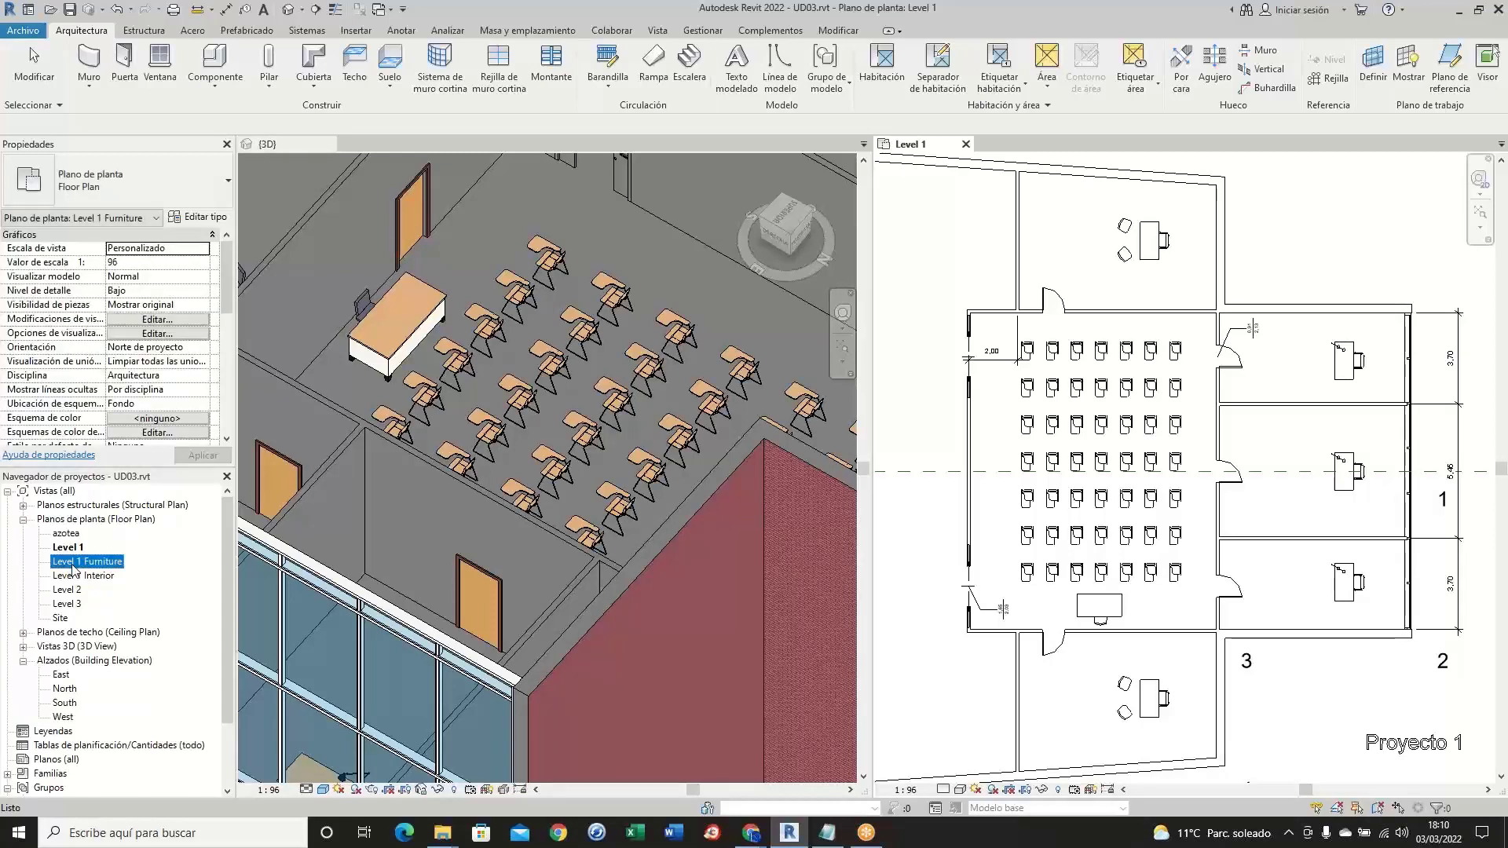
{"action": "left_click", "coordinate": [79, 550]}
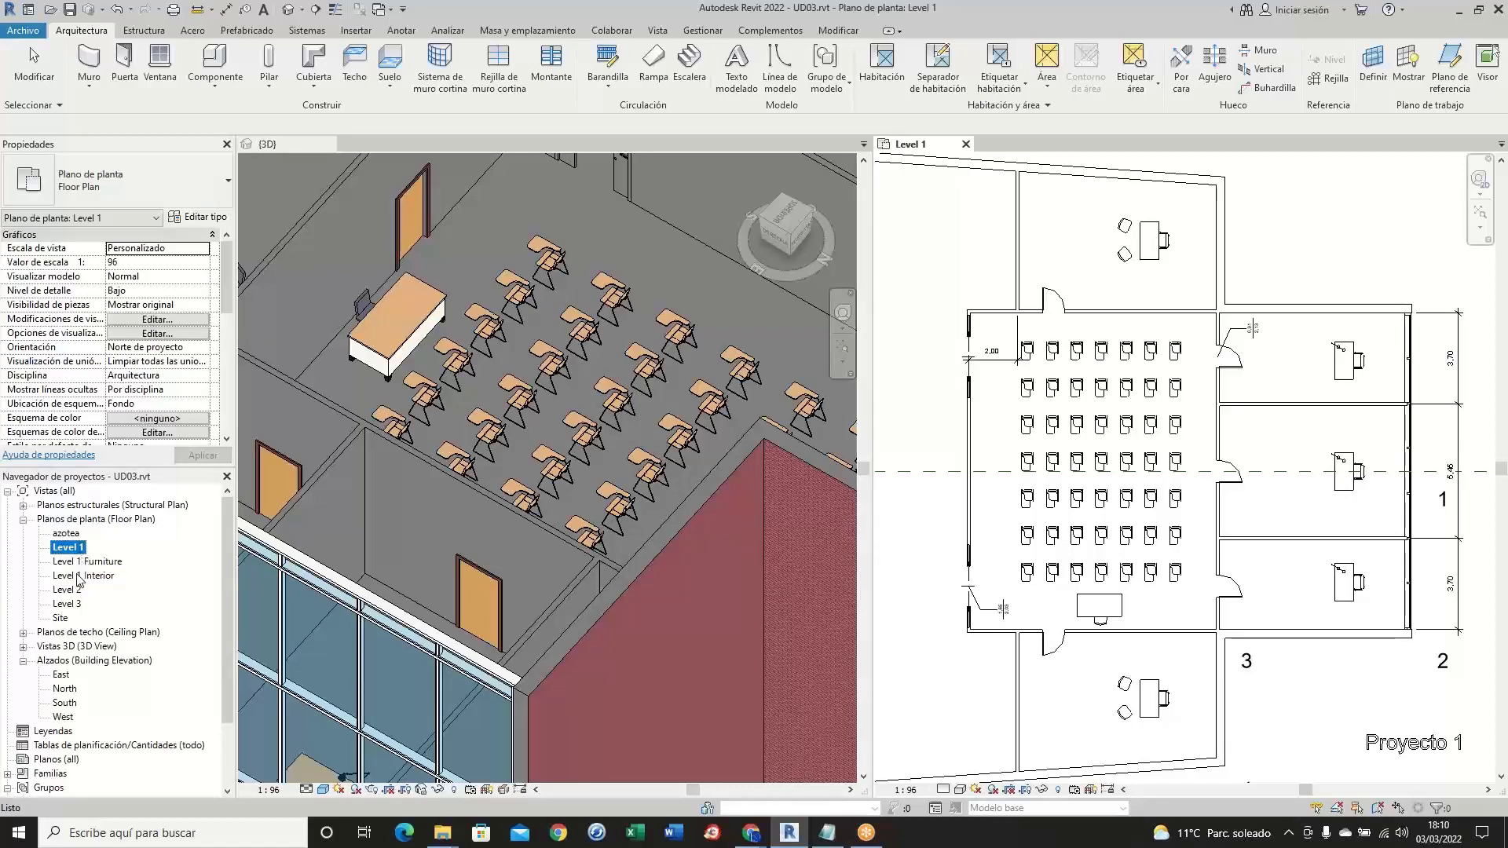
{"action": "left_click", "coordinate": [79, 578]}
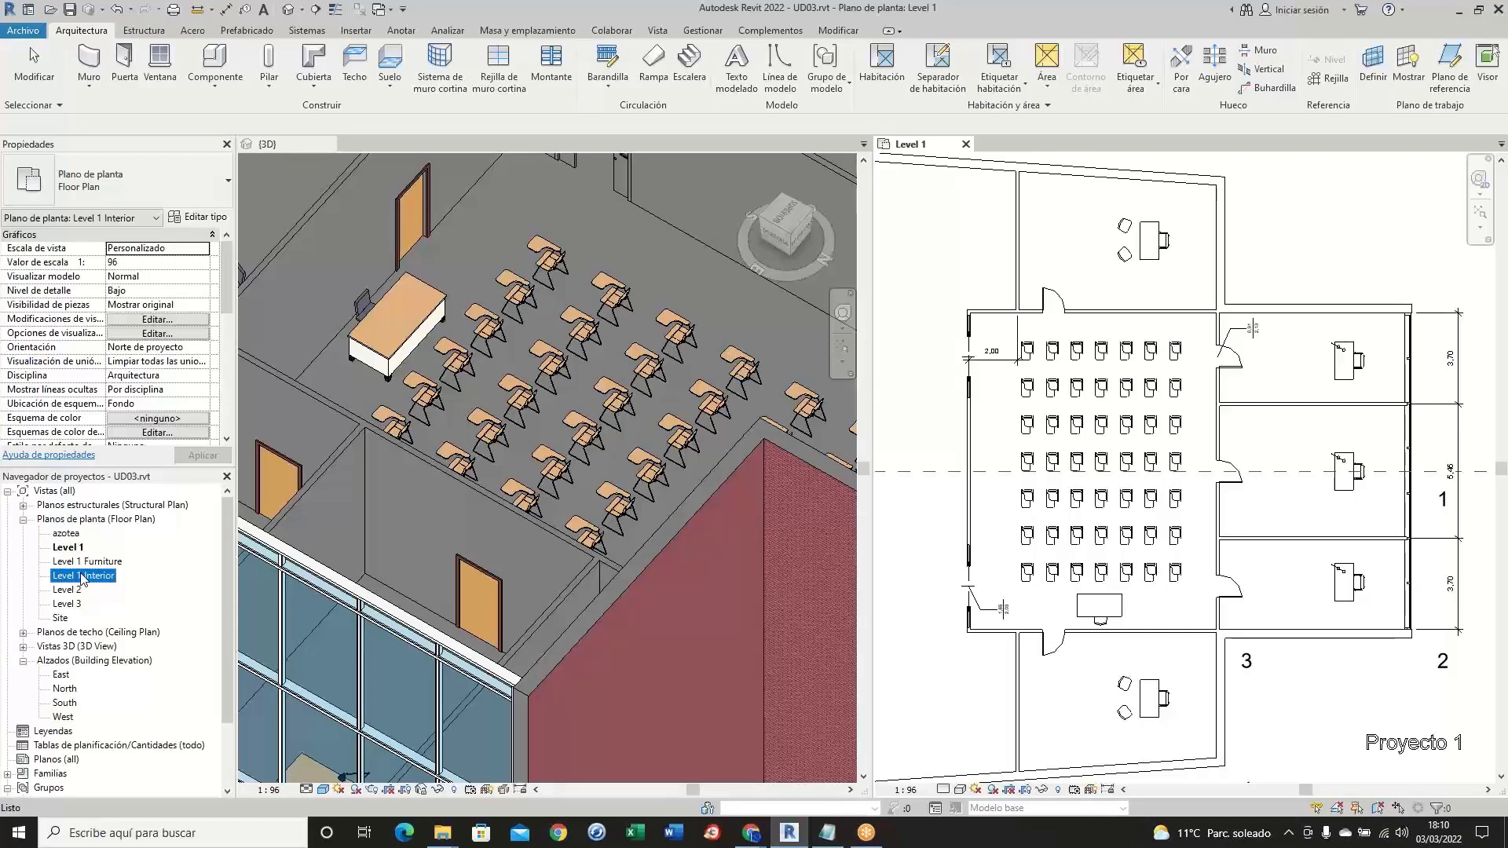
{"action": "key", "text": "Up"}
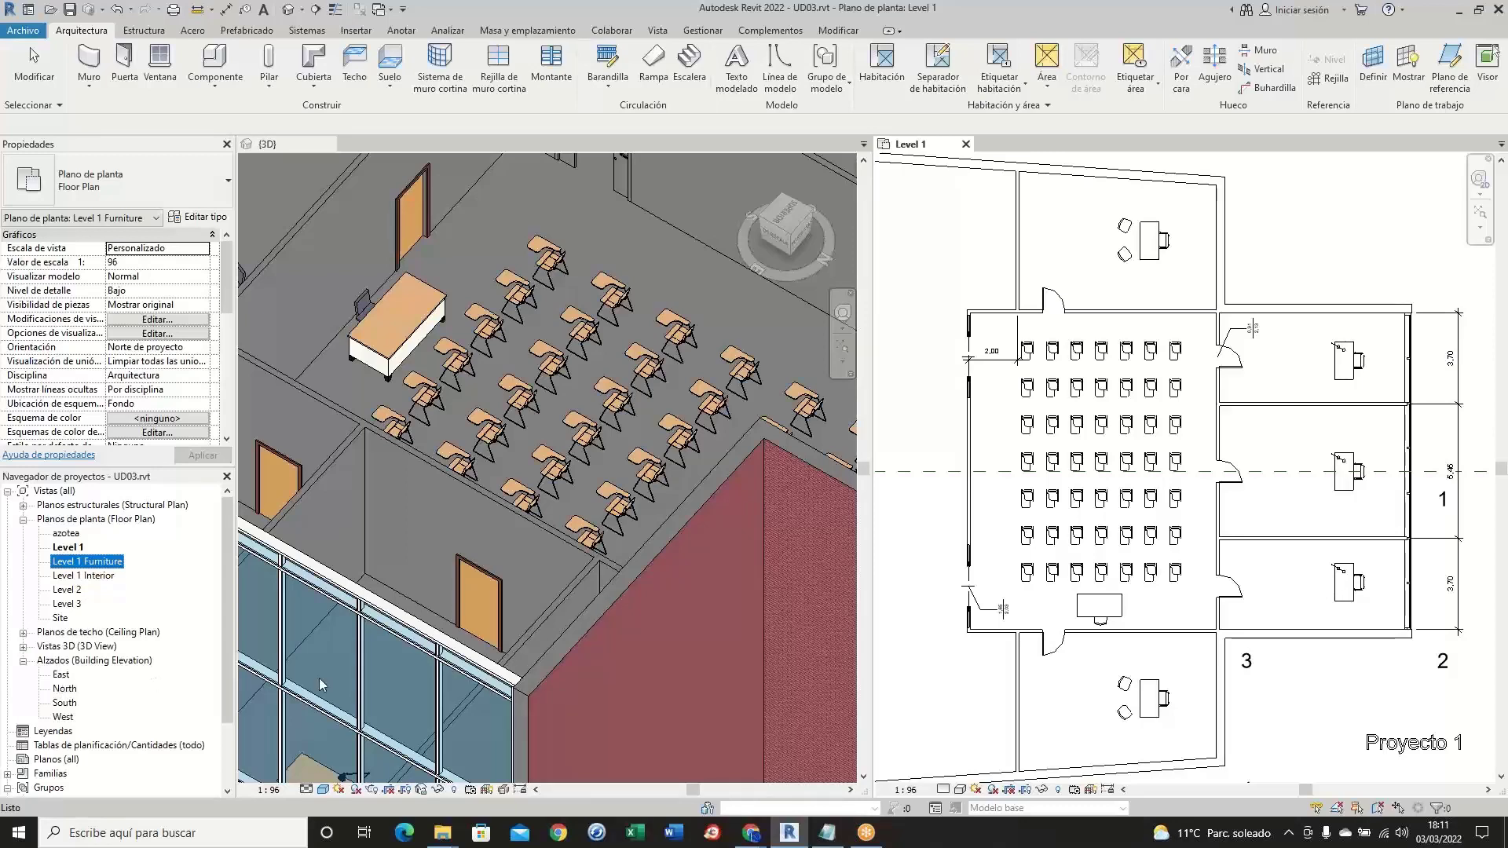
{"action": "scroll", "coordinate": [1056, 574], "scroll_direction": "down", "scroll_amount": 6}
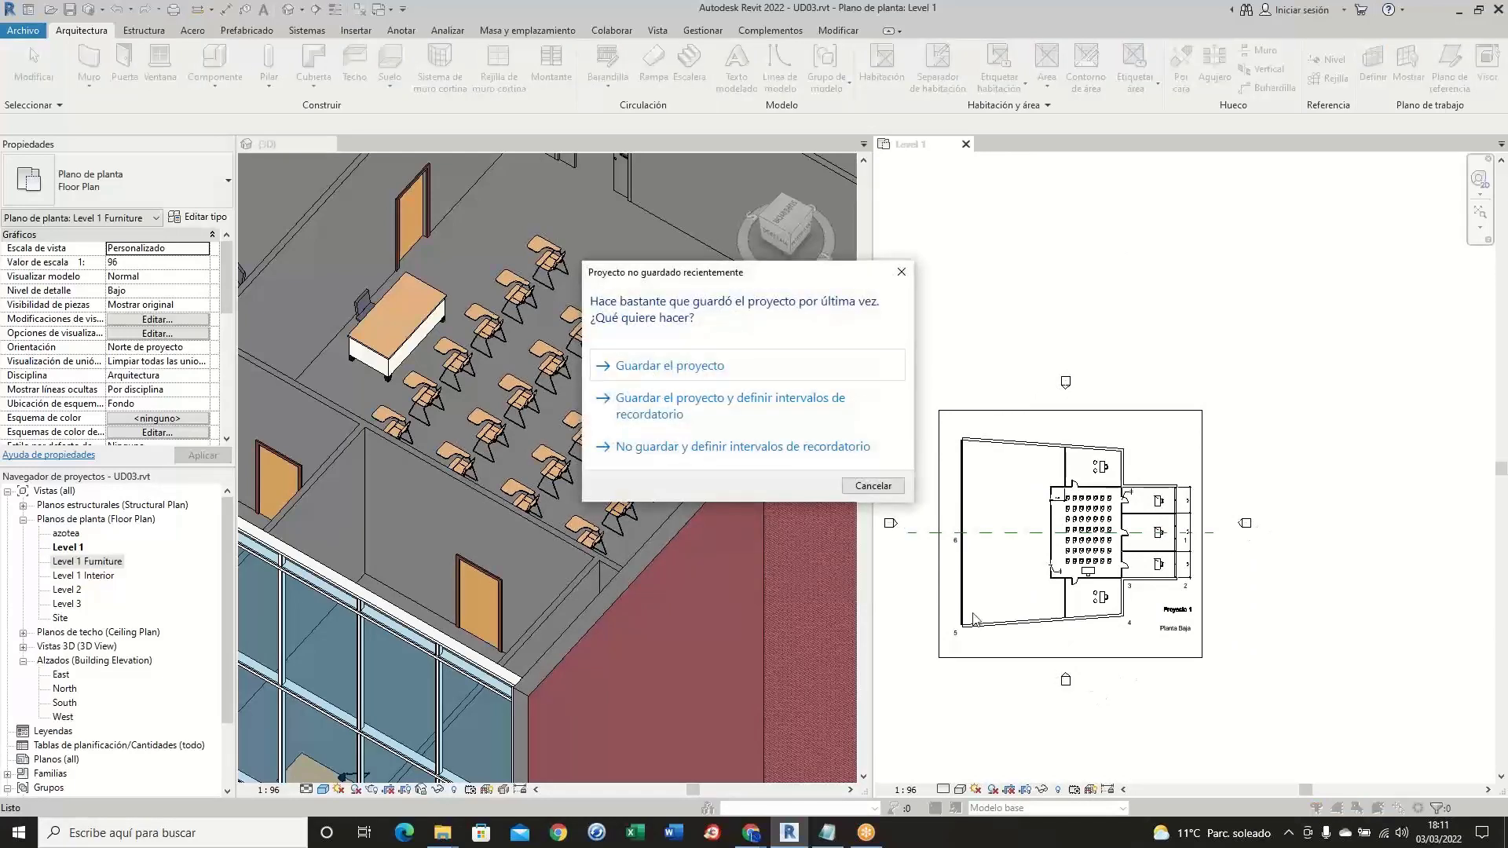
- Dismiss the save reminder and save the project
{"action": "left_click", "coordinate": [870, 486]}
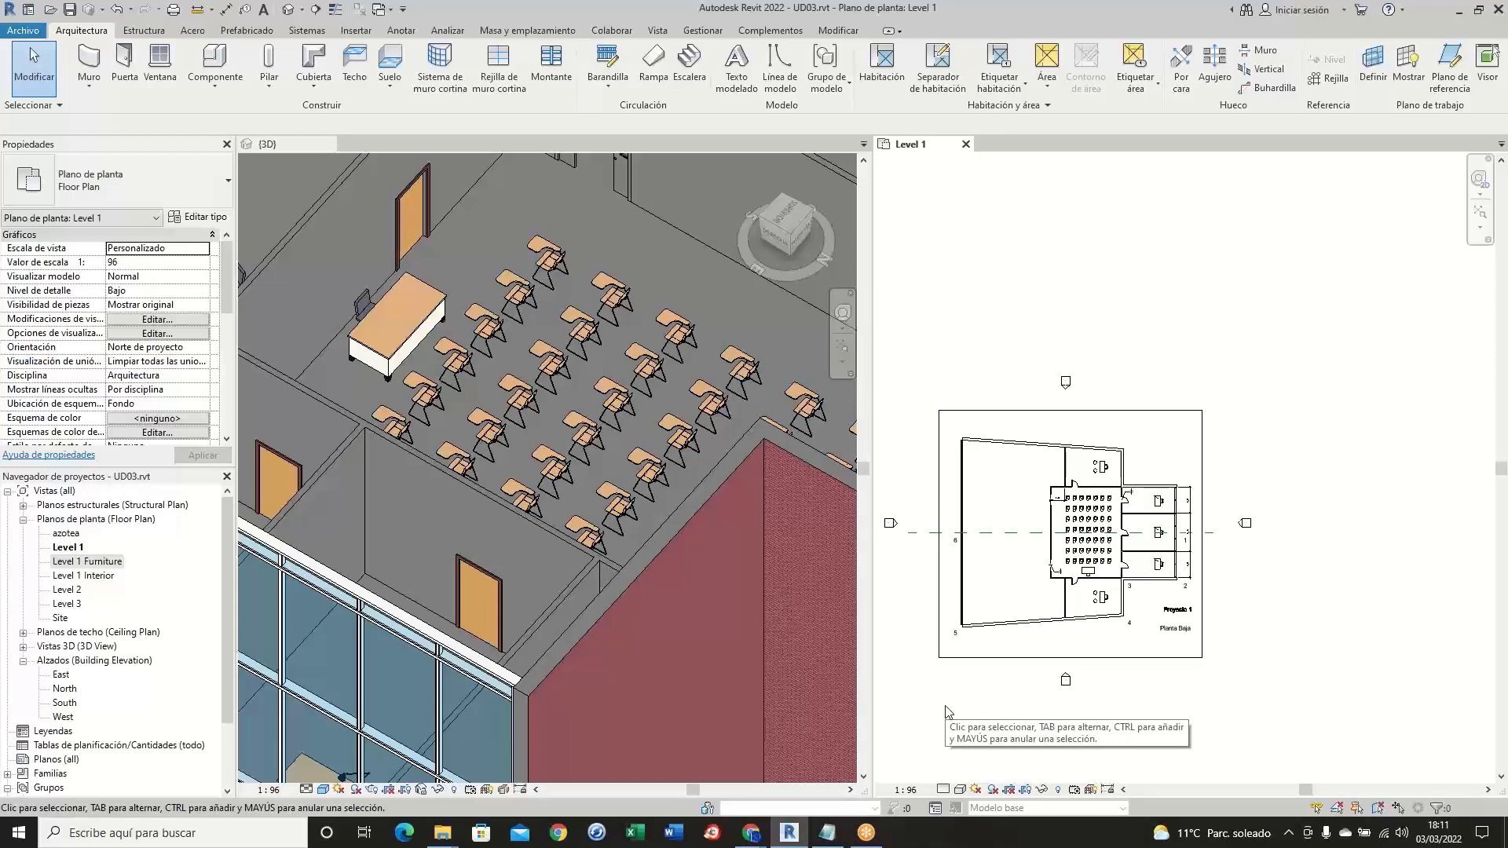
{"action": "left_click", "coordinate": [70, 11]}
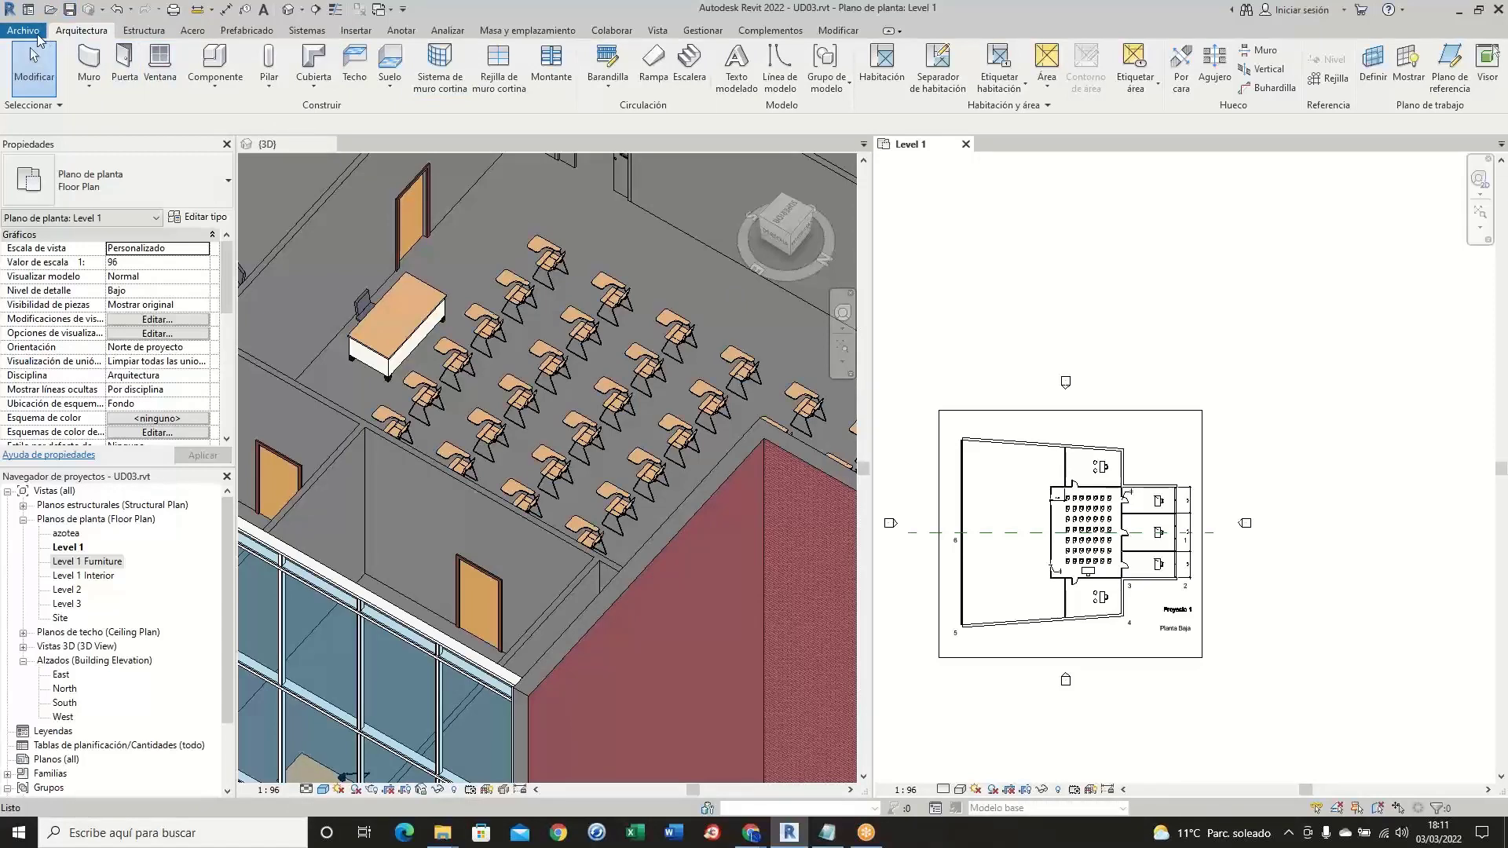
- Check the save reminder interval in the general program options without changing it
{"action": "left_click", "coordinate": [37, 34]}
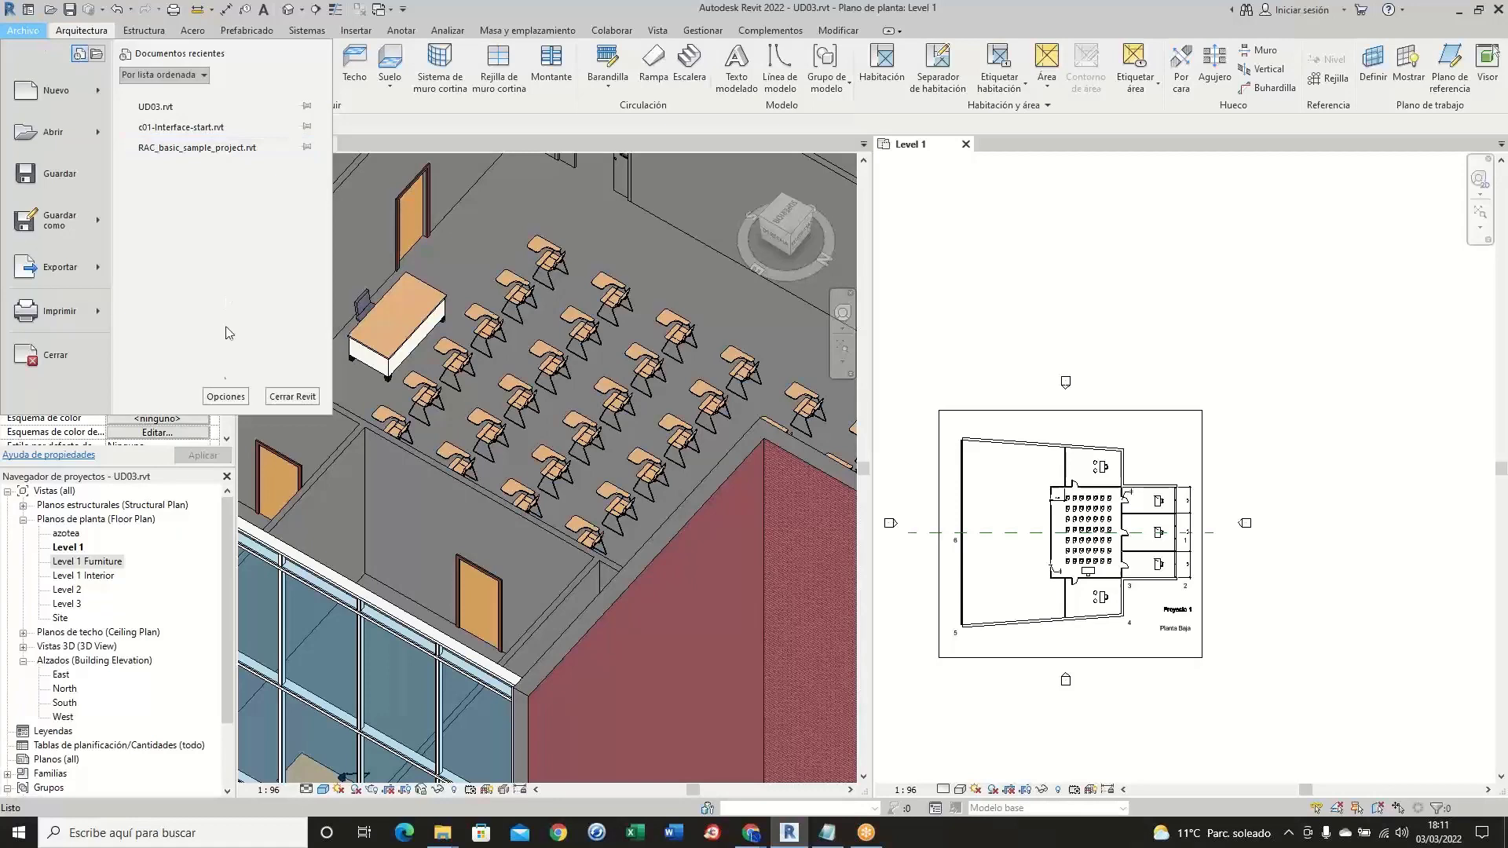
{"action": "left_click", "coordinate": [226, 396]}
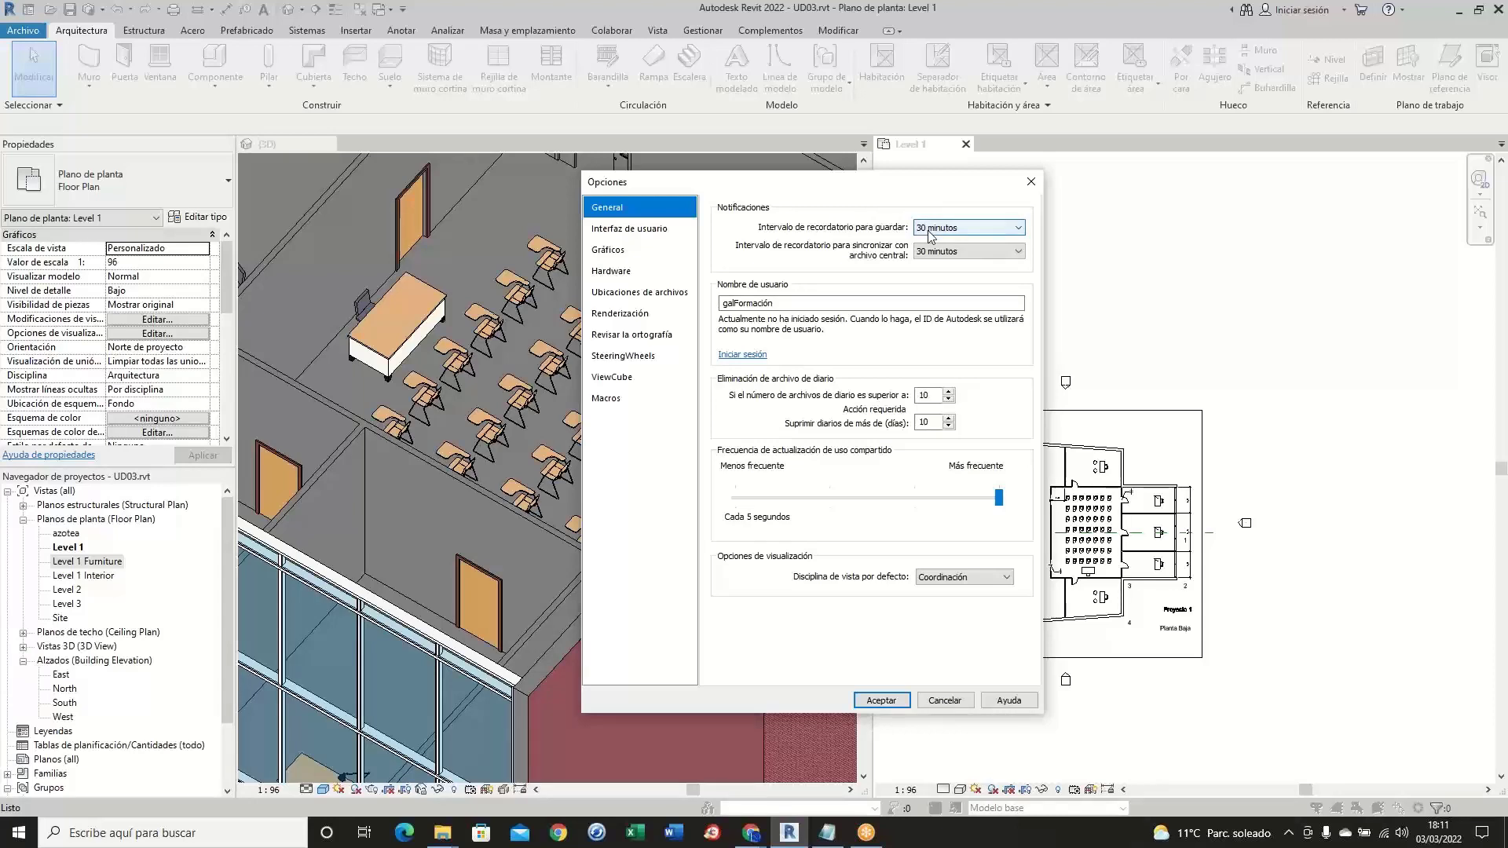
{"action": "left_click", "coordinate": [951, 701]}
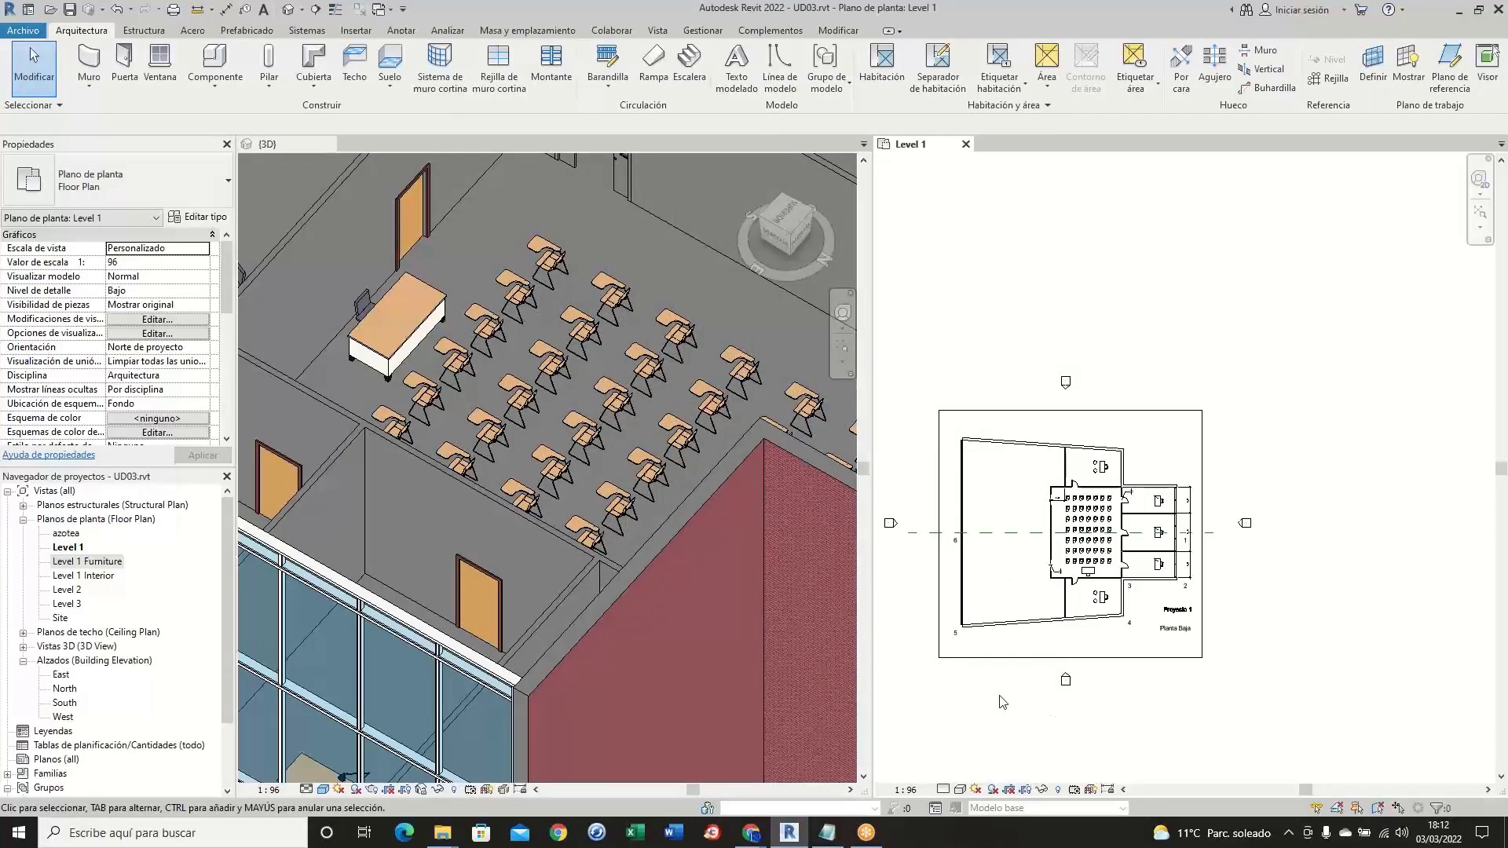
- Open the North elevation and examine the building's level lines and their heights
{"action": "double_click", "coordinate": [63, 689]}
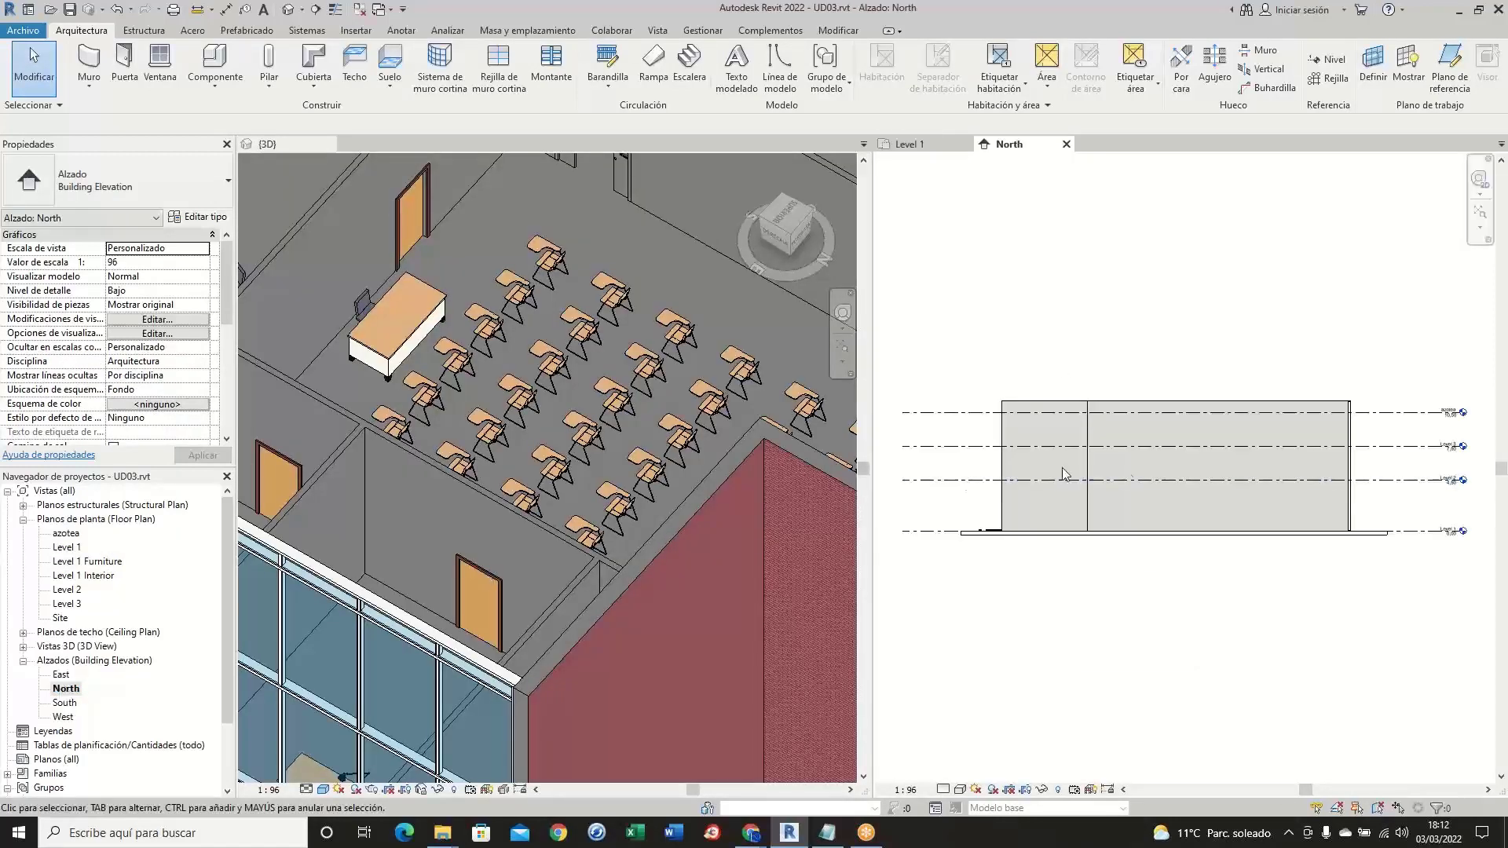
{"action": "scroll", "coordinate": [1448, 449], "scroll_direction": "up", "scroll_amount": 2}
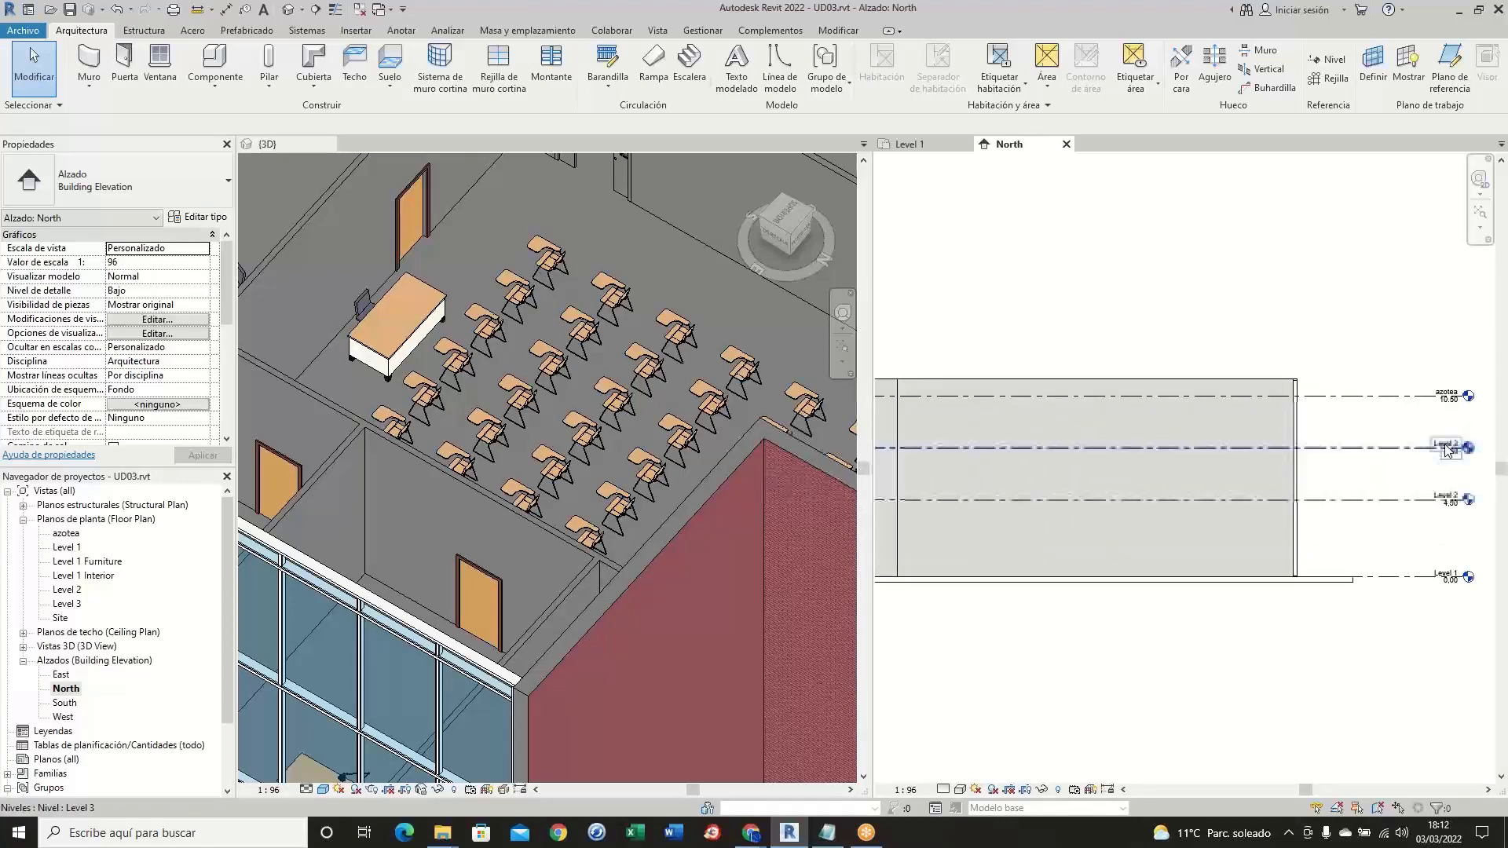
{"action": "scroll", "coordinate": [1447, 450], "scroll_direction": "up", "scroll_amount": 3}
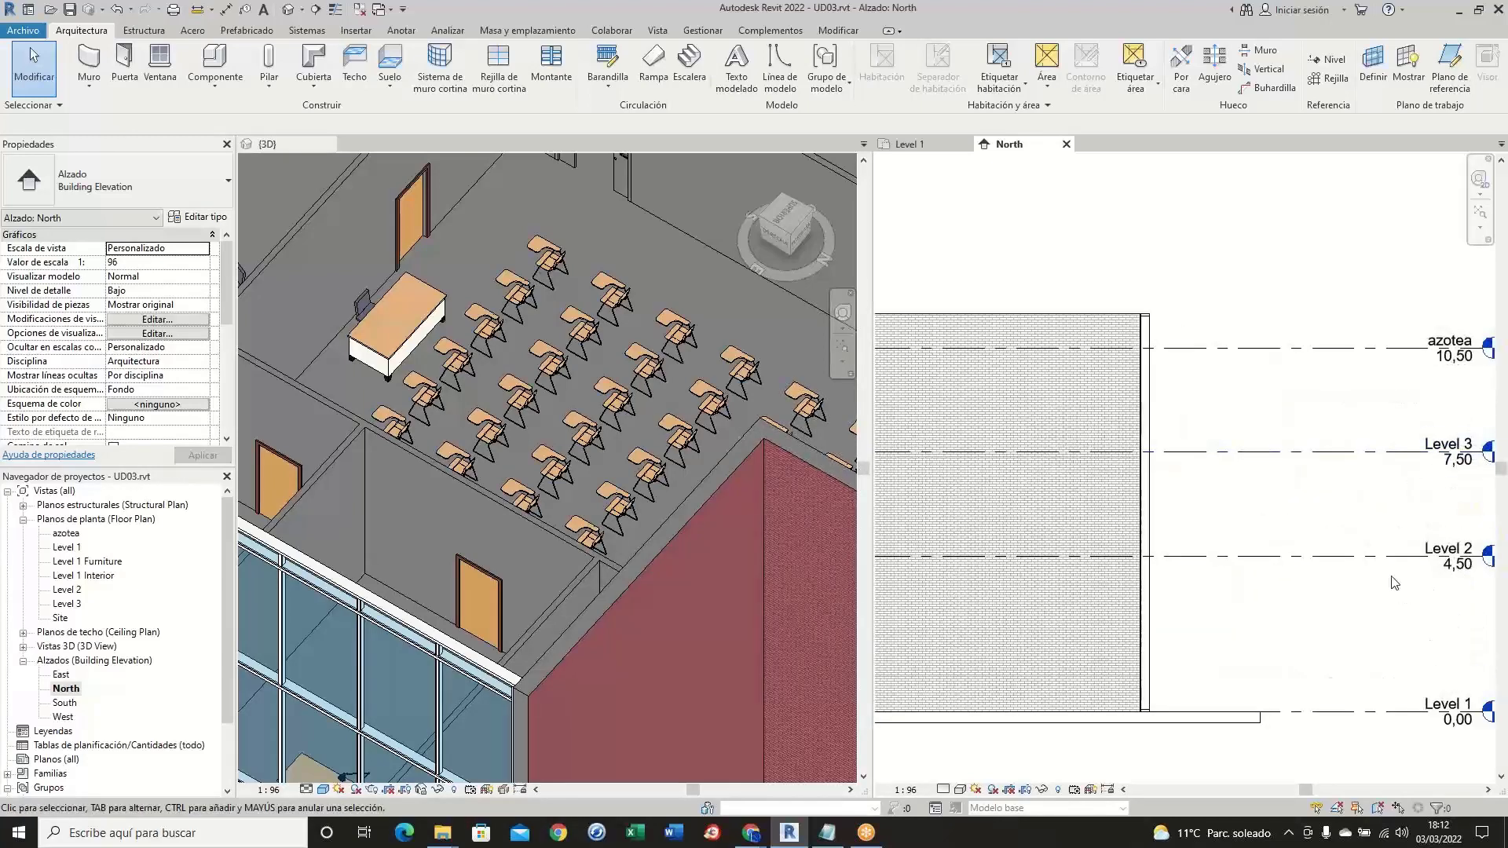
{"action": "scroll", "coordinate": [1227, 518], "scroll_direction": "down", "scroll_amount": 1}
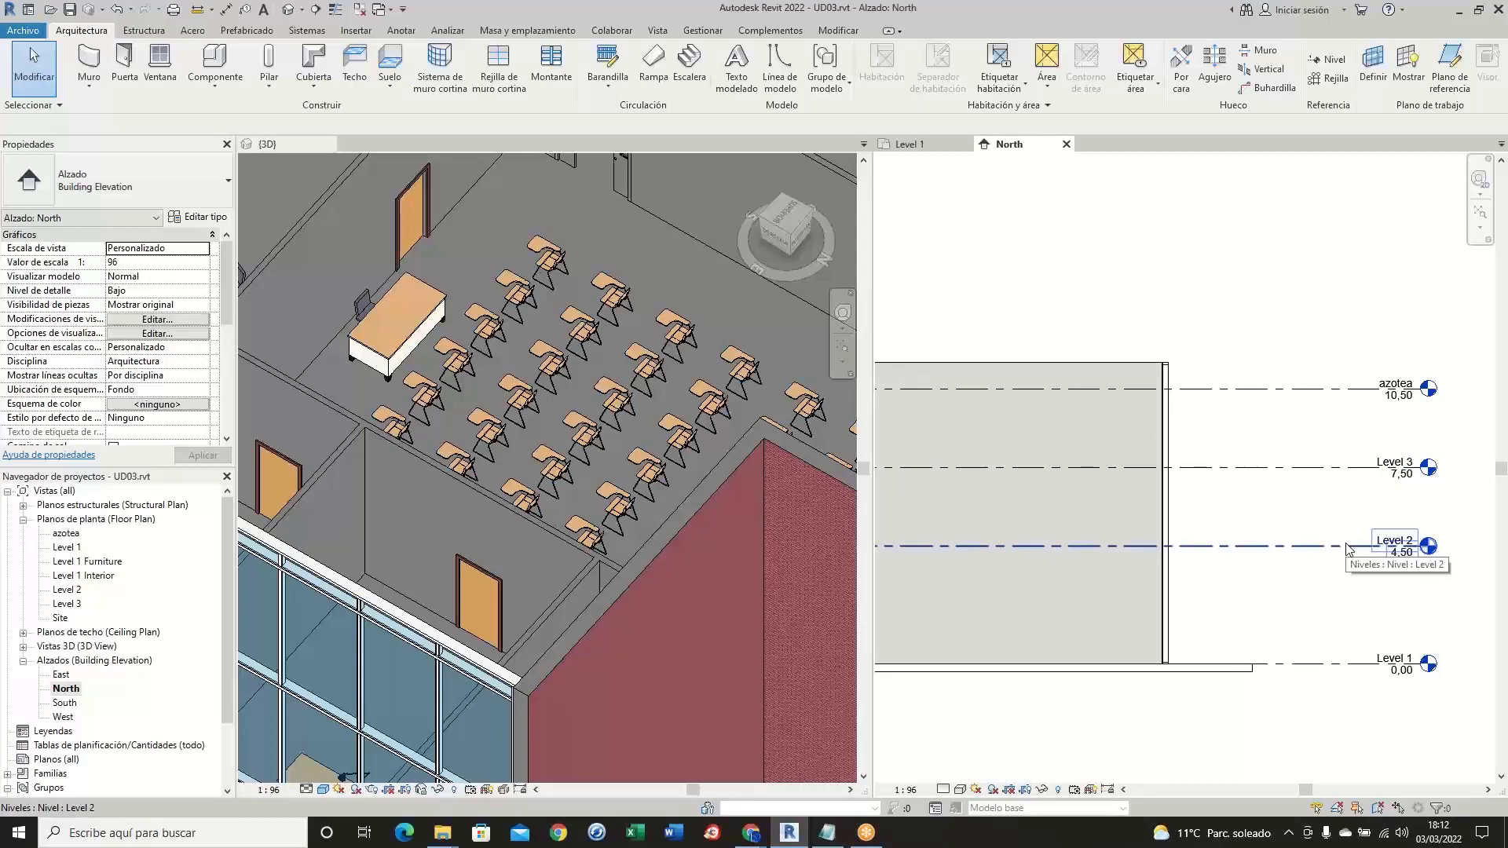
{"action": "scroll", "coordinate": [445, 551], "scroll_direction": "down", "scroll_amount": 6}
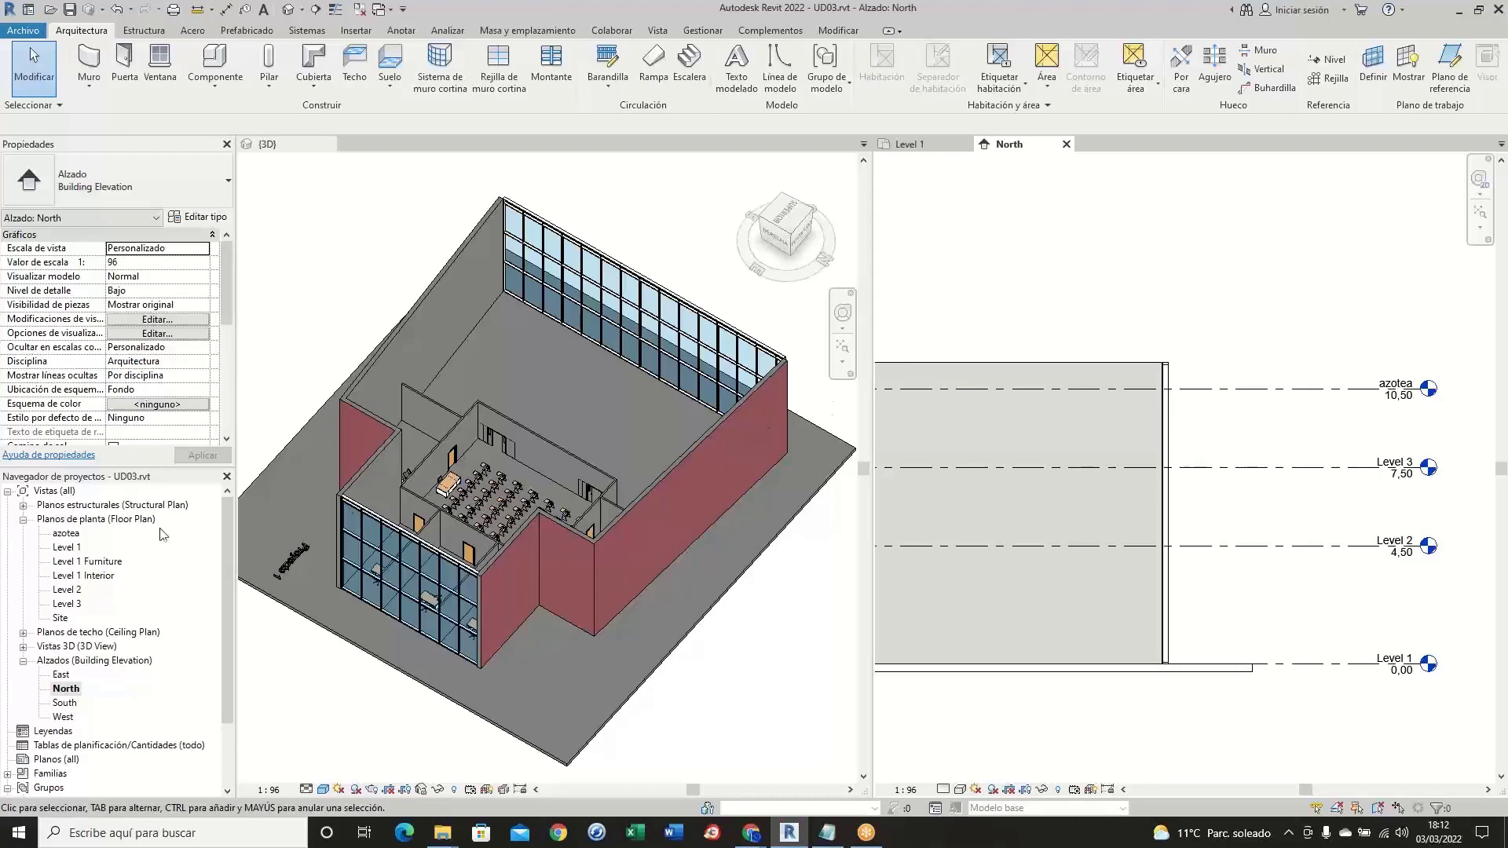
- Open the Level 2 floor plan and display its view range settings together with the sample diagram
{"action": "double_click", "coordinate": [69, 591]}
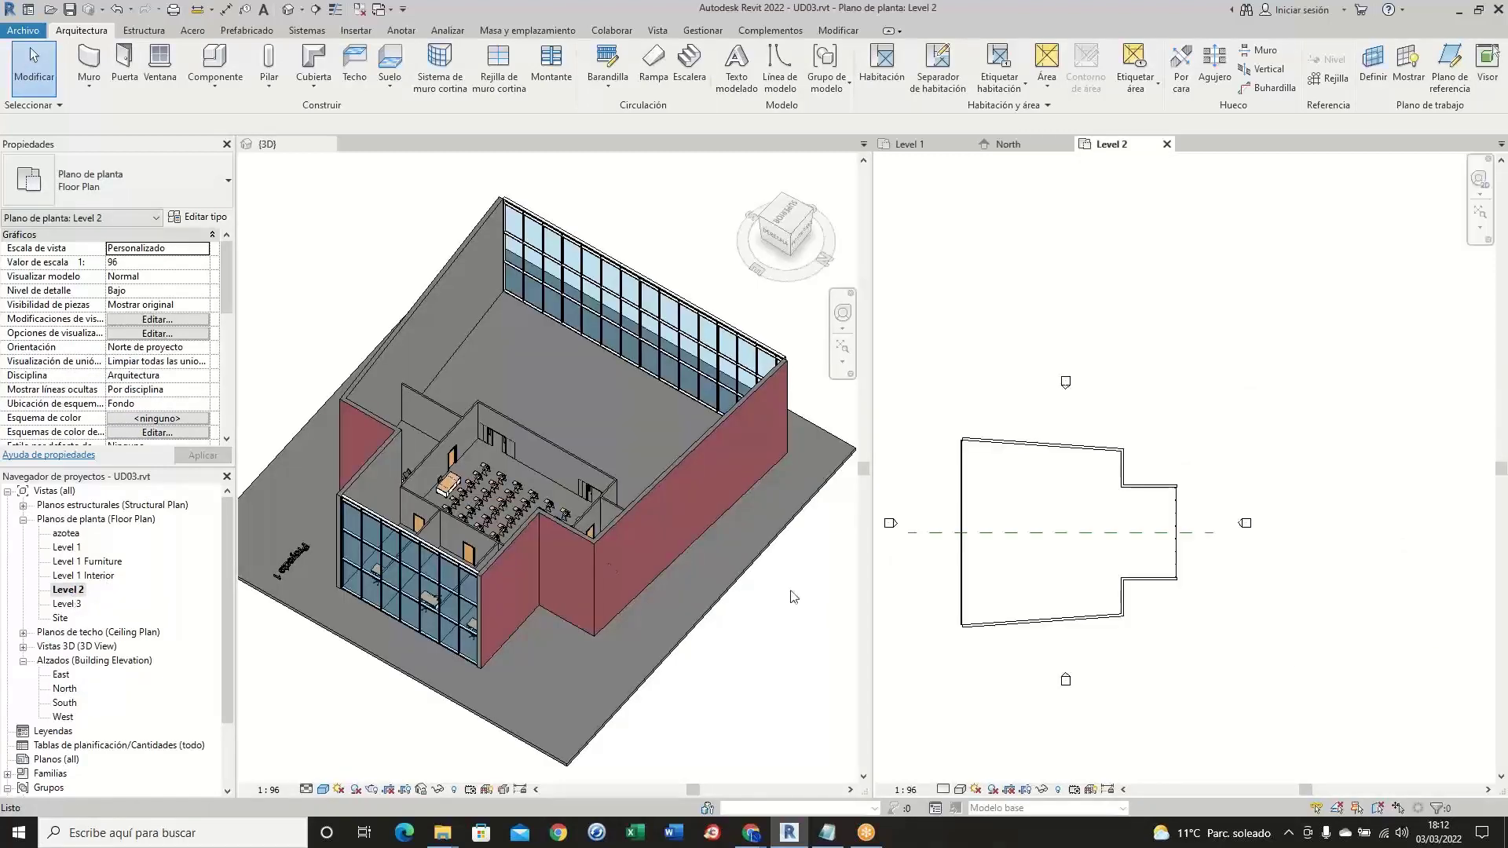
{"action": "scroll", "coordinate": [993, 617], "scroll_direction": "up", "scroll_amount": 4}
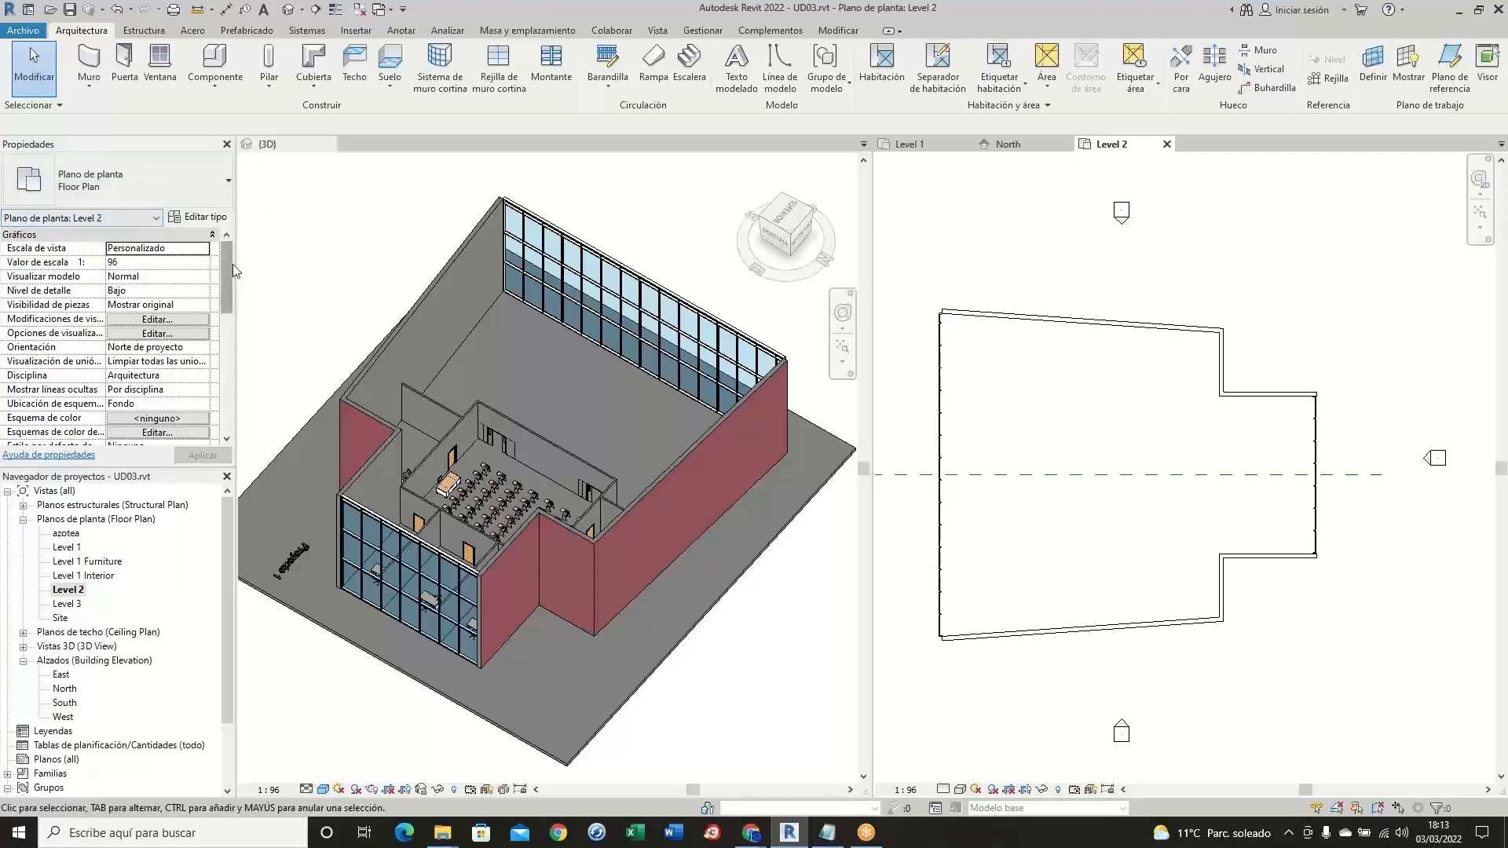
{"action": "left_click_drag", "start_coordinate": [225, 269], "coordinate": [219, 342]}
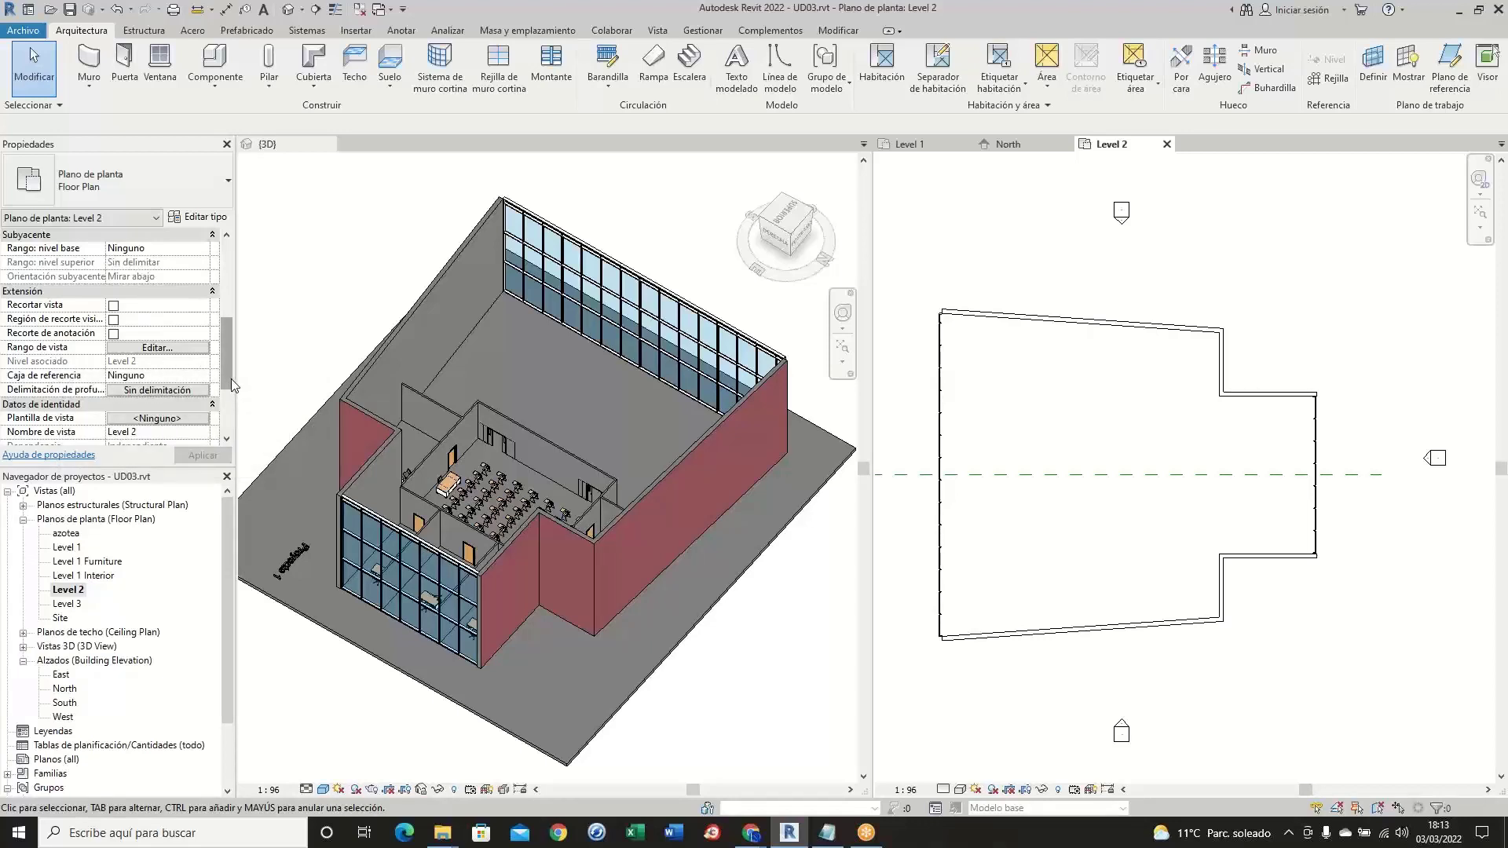
{"action": "left_click", "coordinate": [176, 349]}
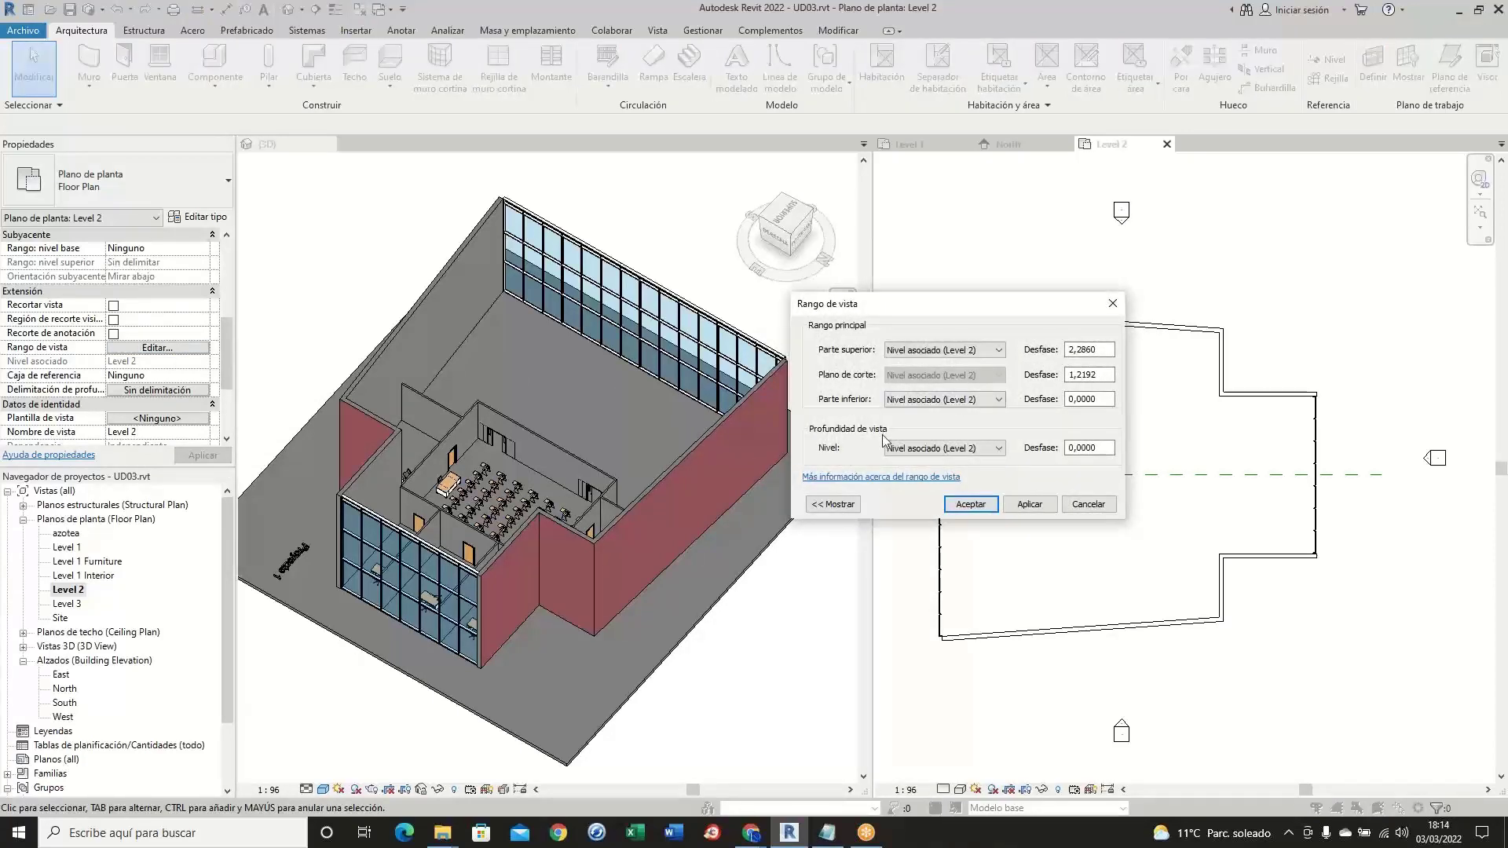
{"action": "left_click_drag", "start_coordinate": [855, 306], "coordinate": [611, 213]}
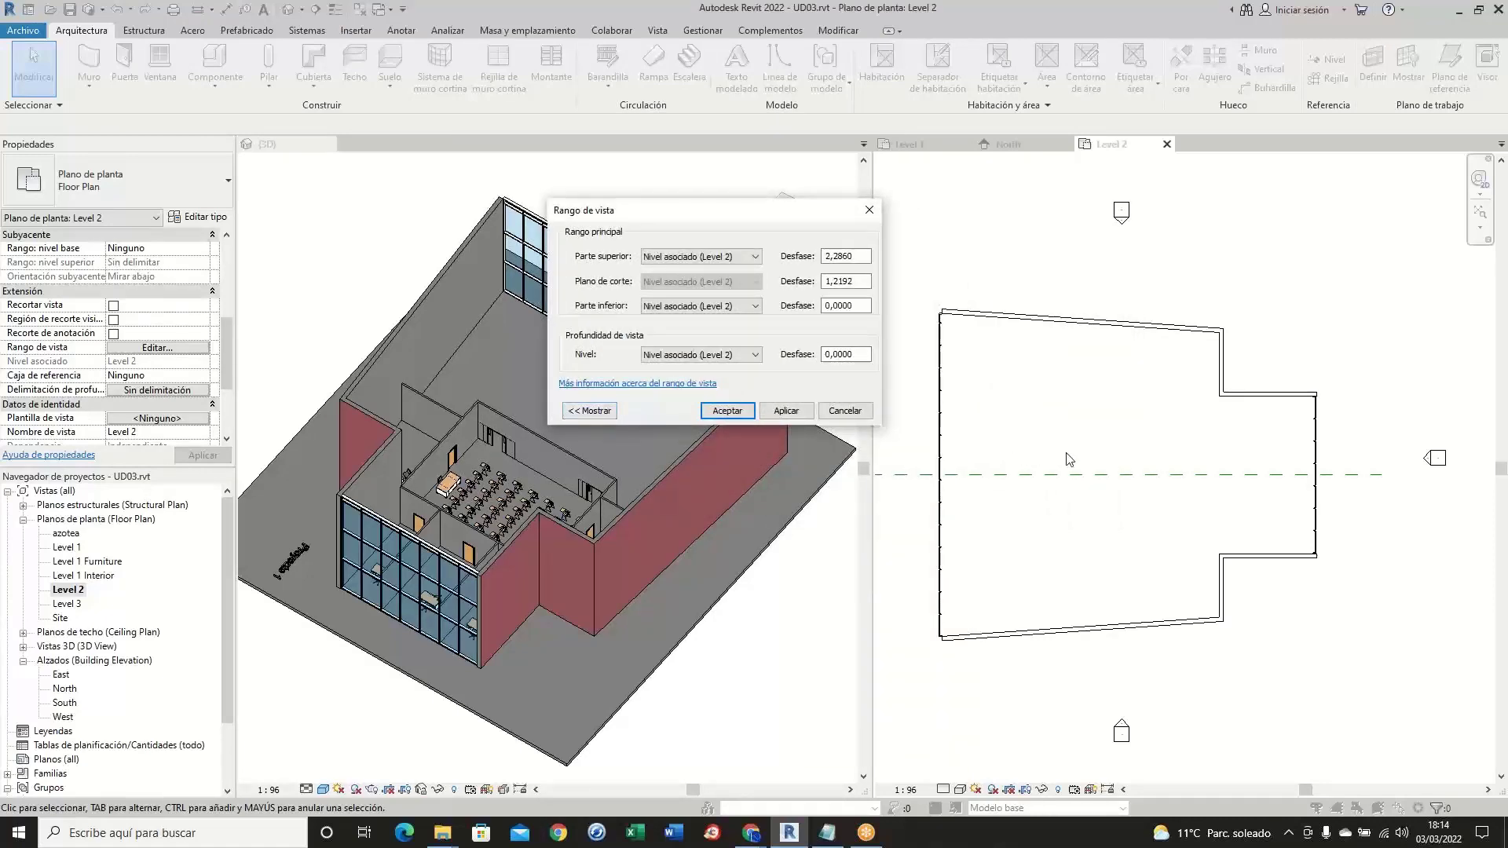
{"action": "left_click", "coordinate": [589, 410]}
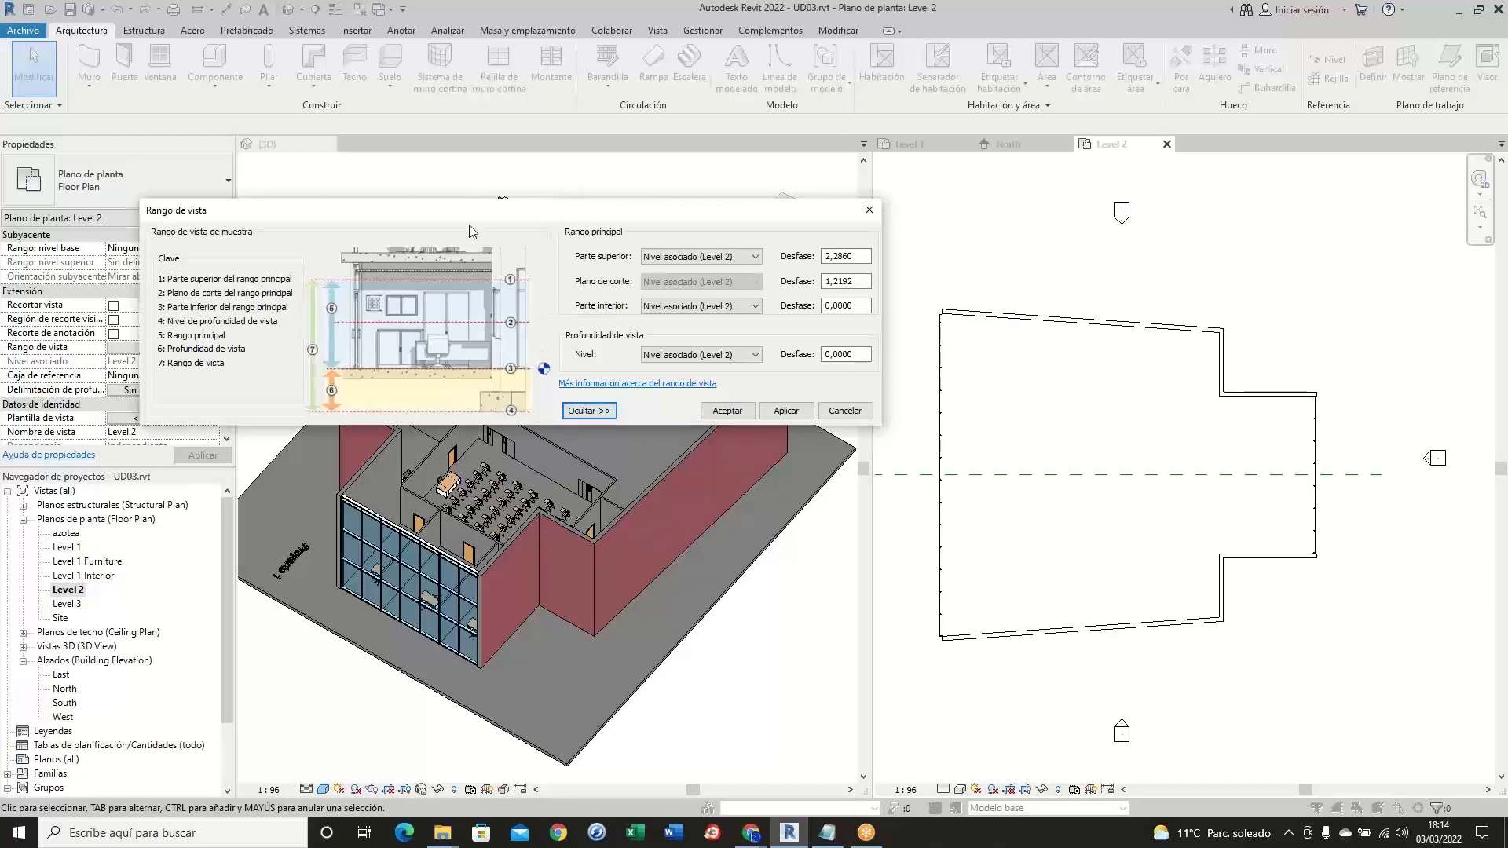
{"action": "left_click_drag", "start_coordinate": [474, 215], "coordinate": [628, 232]}
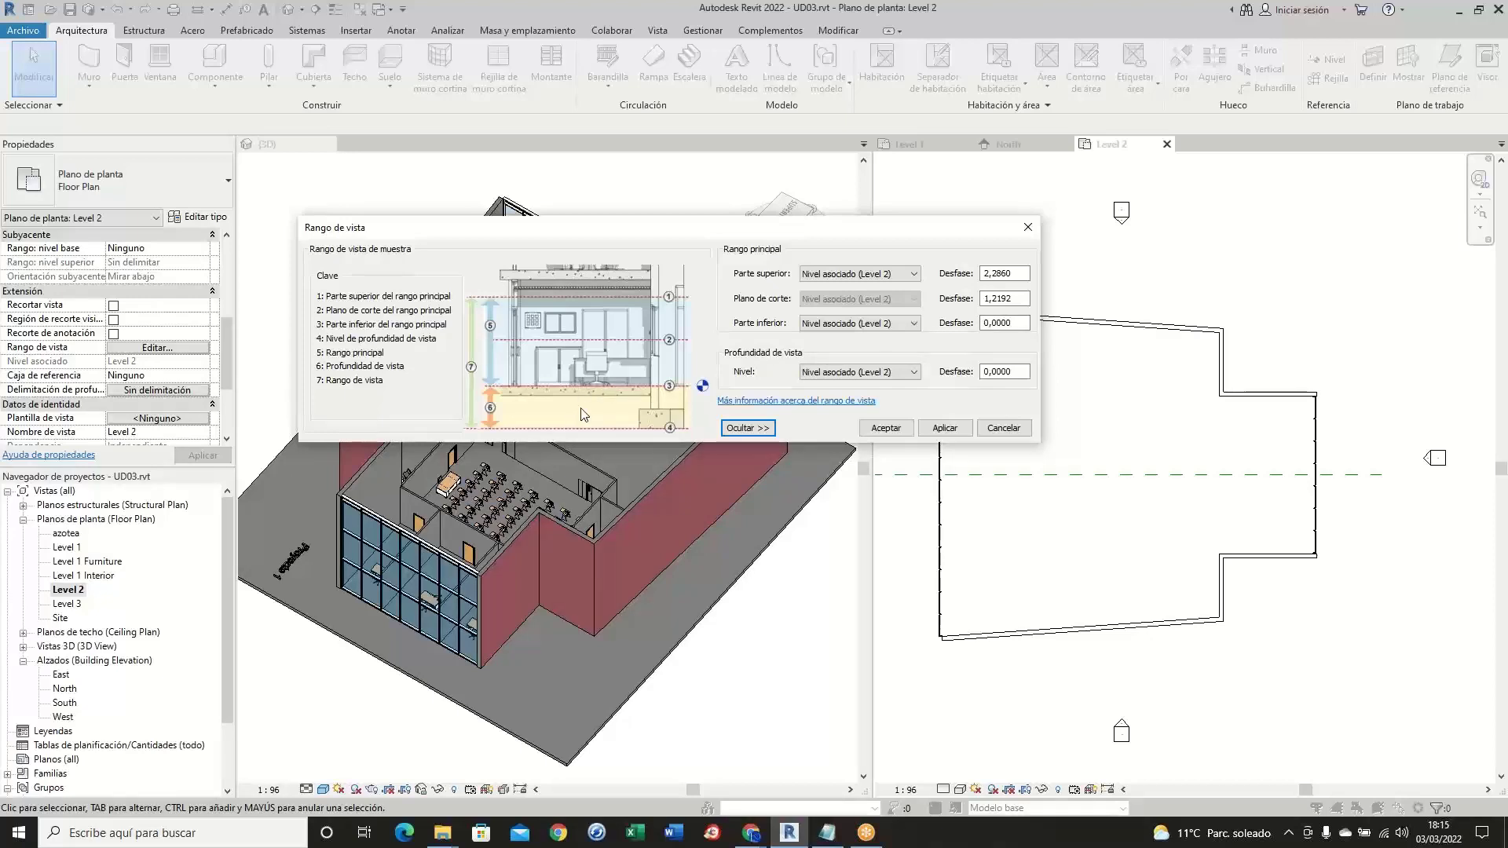
- Set the Level 2 plan's view depth to the lower level, Nivel inferior (Level 1), and apply it
{"action": "left_click", "coordinate": [820, 373]}
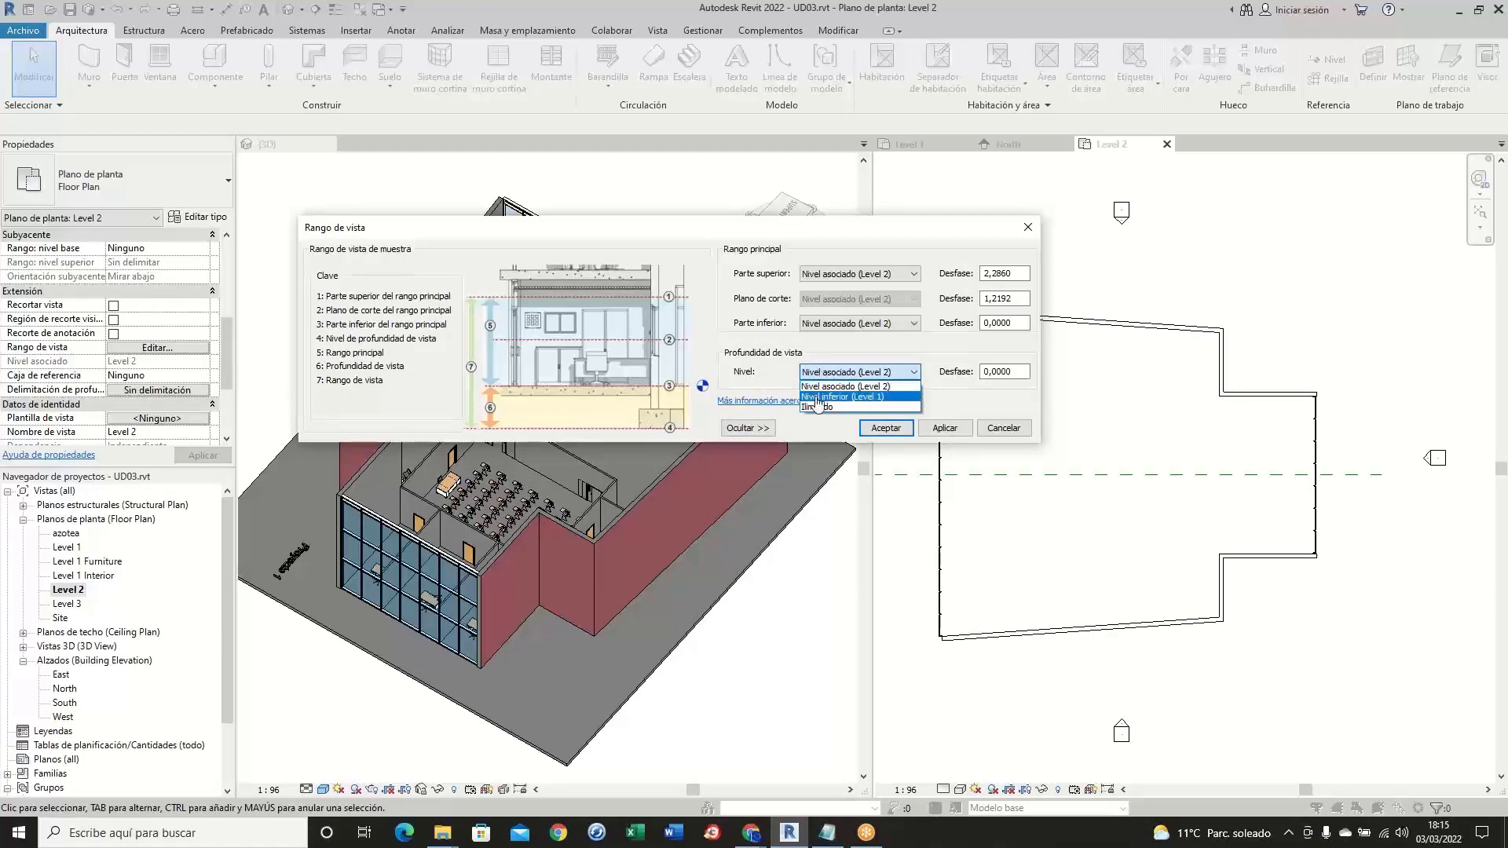
{"action": "left_click", "coordinate": [816, 397]}
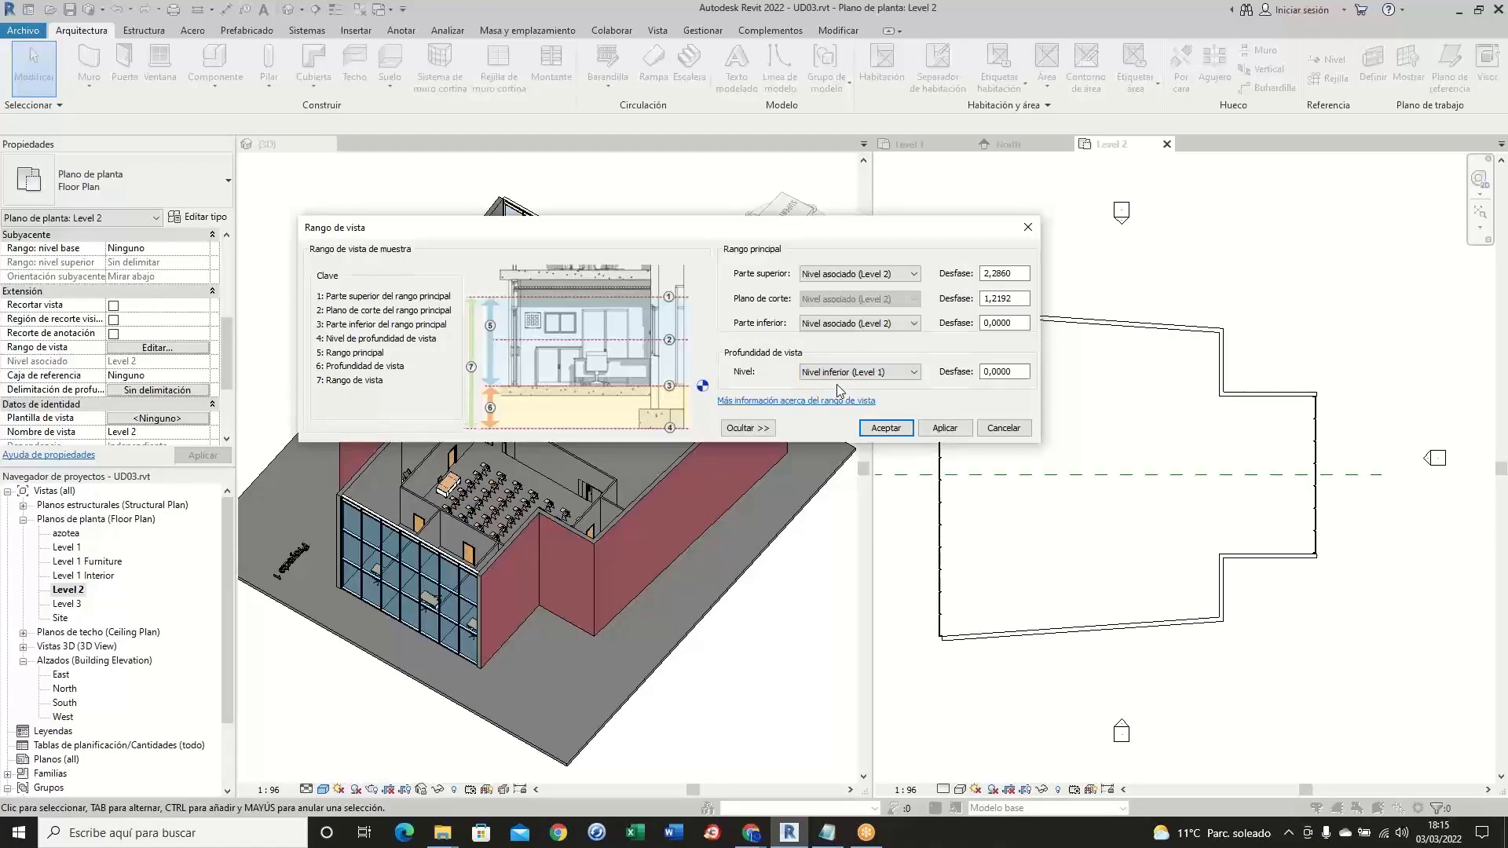
{"action": "left_click", "coordinate": [943, 429]}
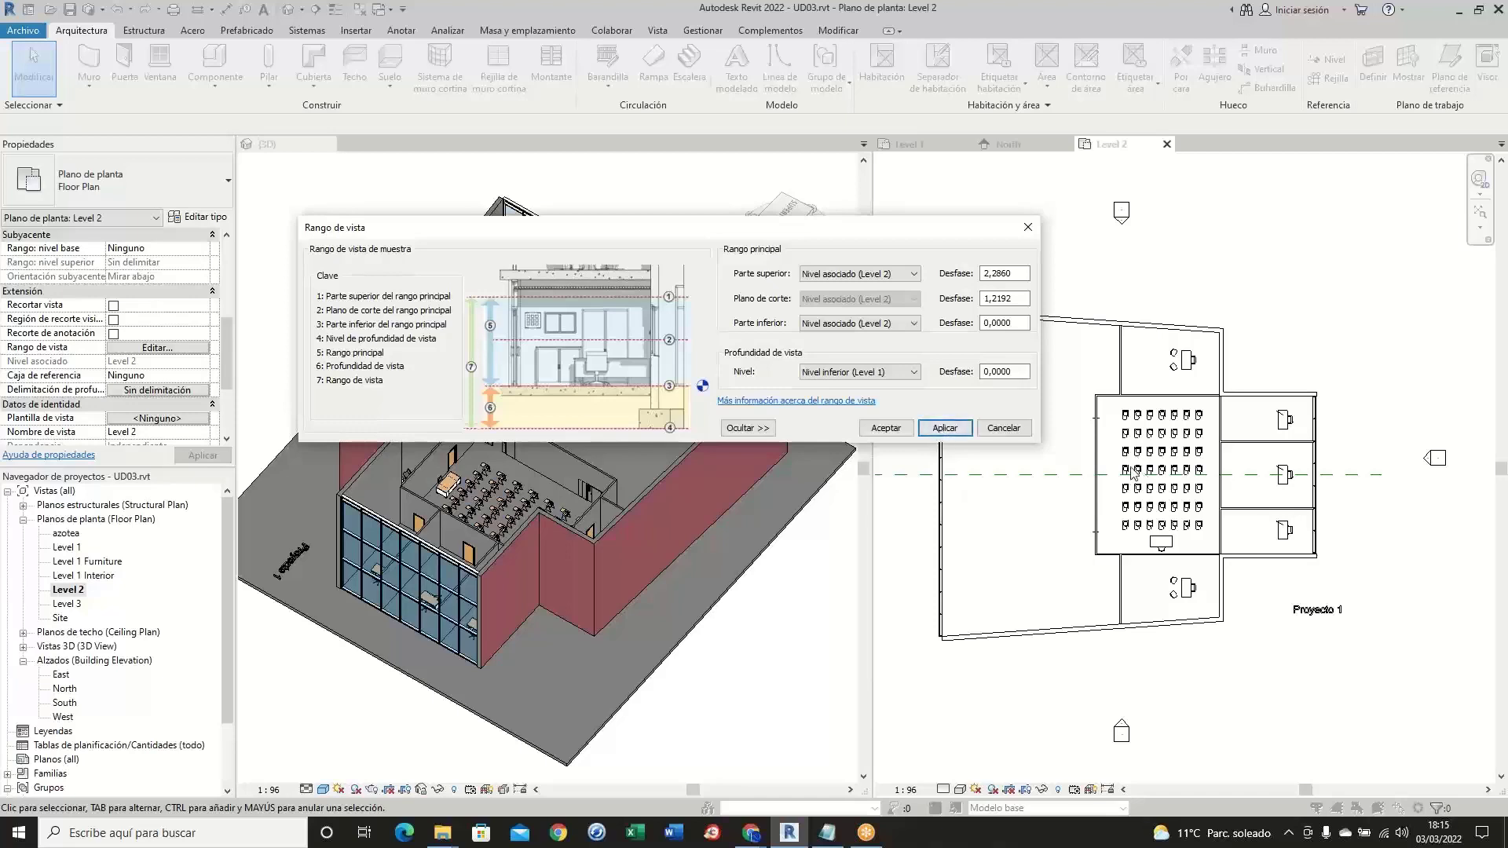
- Return the Level 2 plan's view depth to Nivel asociado (Level 2) and accept the view range
{"action": "left_click", "coordinate": [908, 376]}
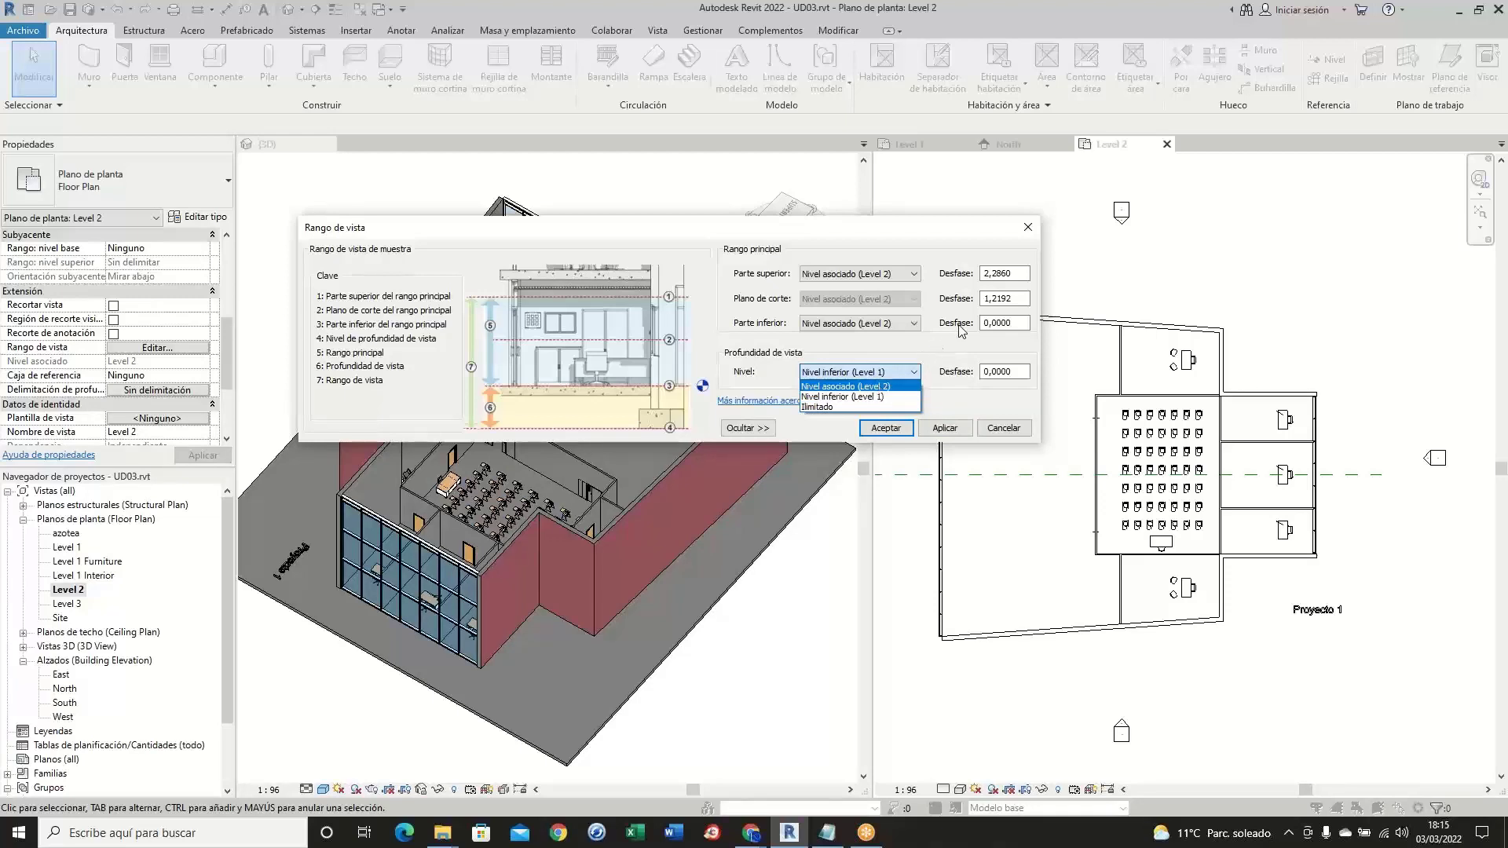
{"action": "left_click", "coordinate": [1003, 327]}
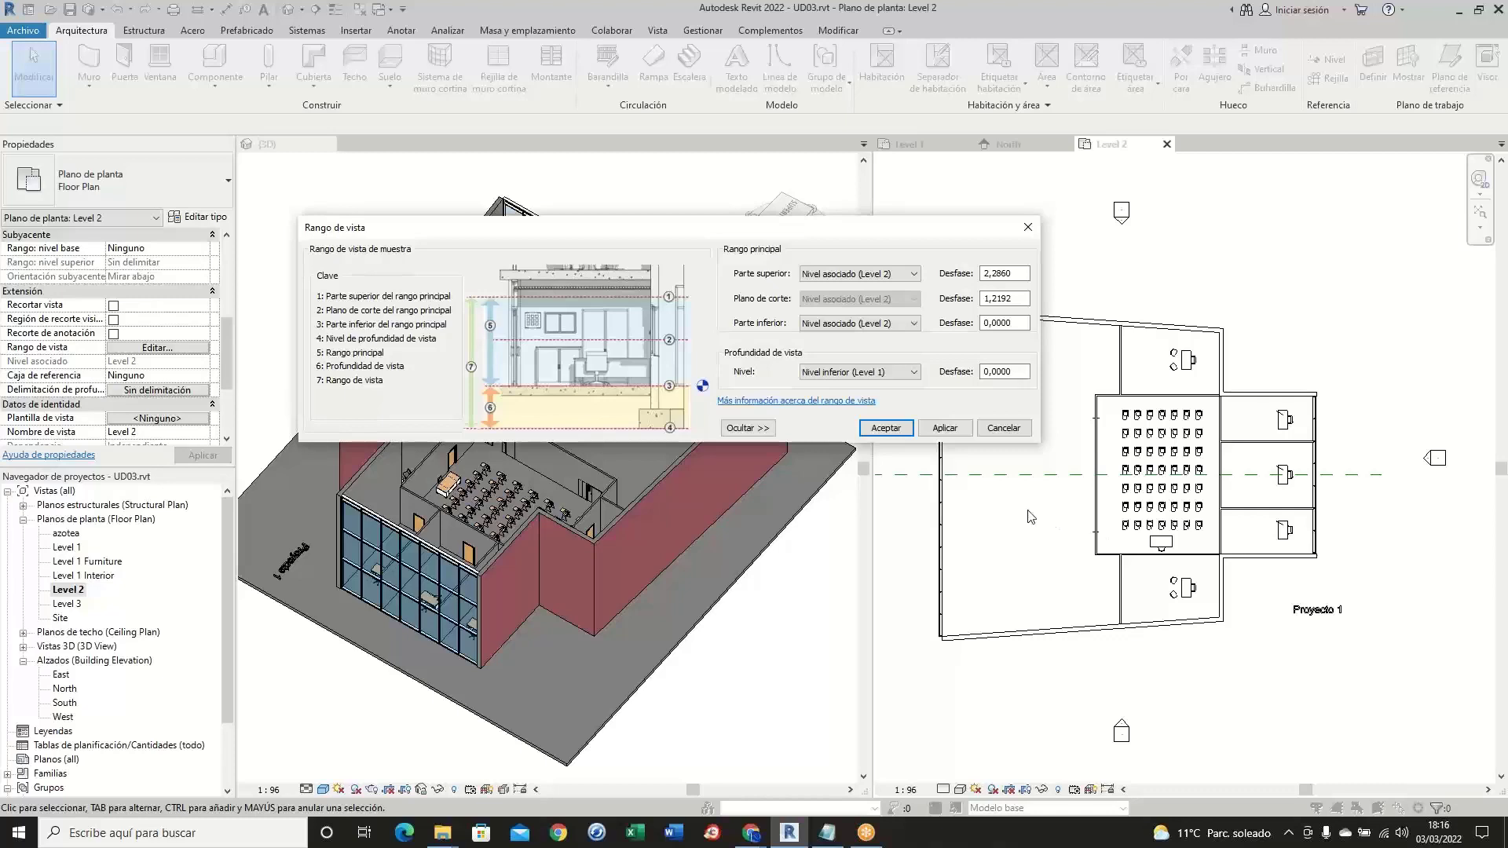
{"action": "left_click", "coordinate": [860, 372]}
{"action": "left_click", "coordinate": [860, 387]}
{"action": "left_click", "coordinate": [947, 428]}
{"action": "left_click", "coordinate": [886, 428]}
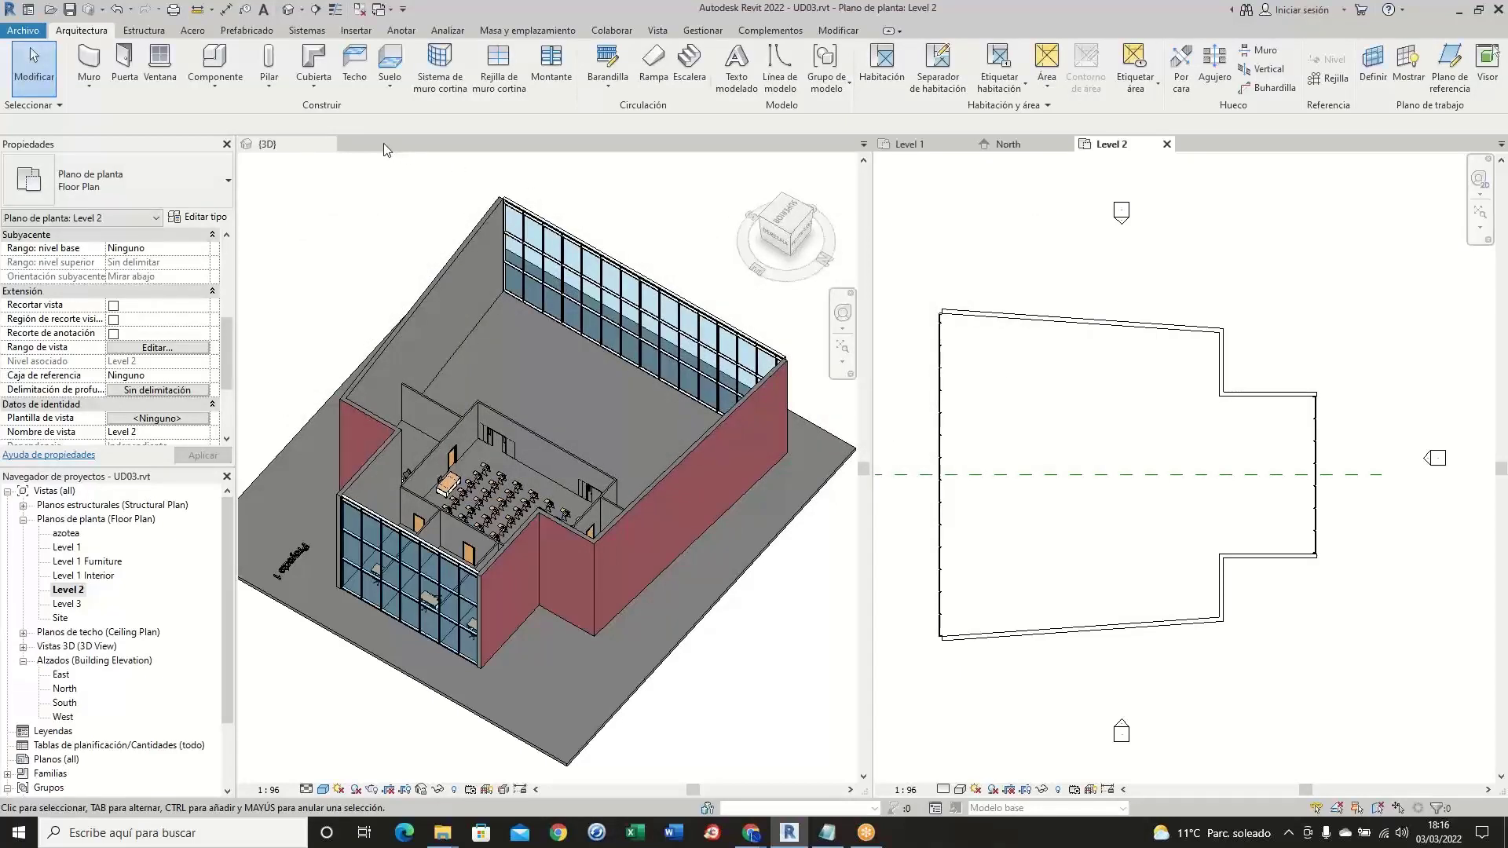
- Start an architectural floor on Level 2 and review the floor types available for it
{"action": "left_click", "coordinate": [390, 88]}
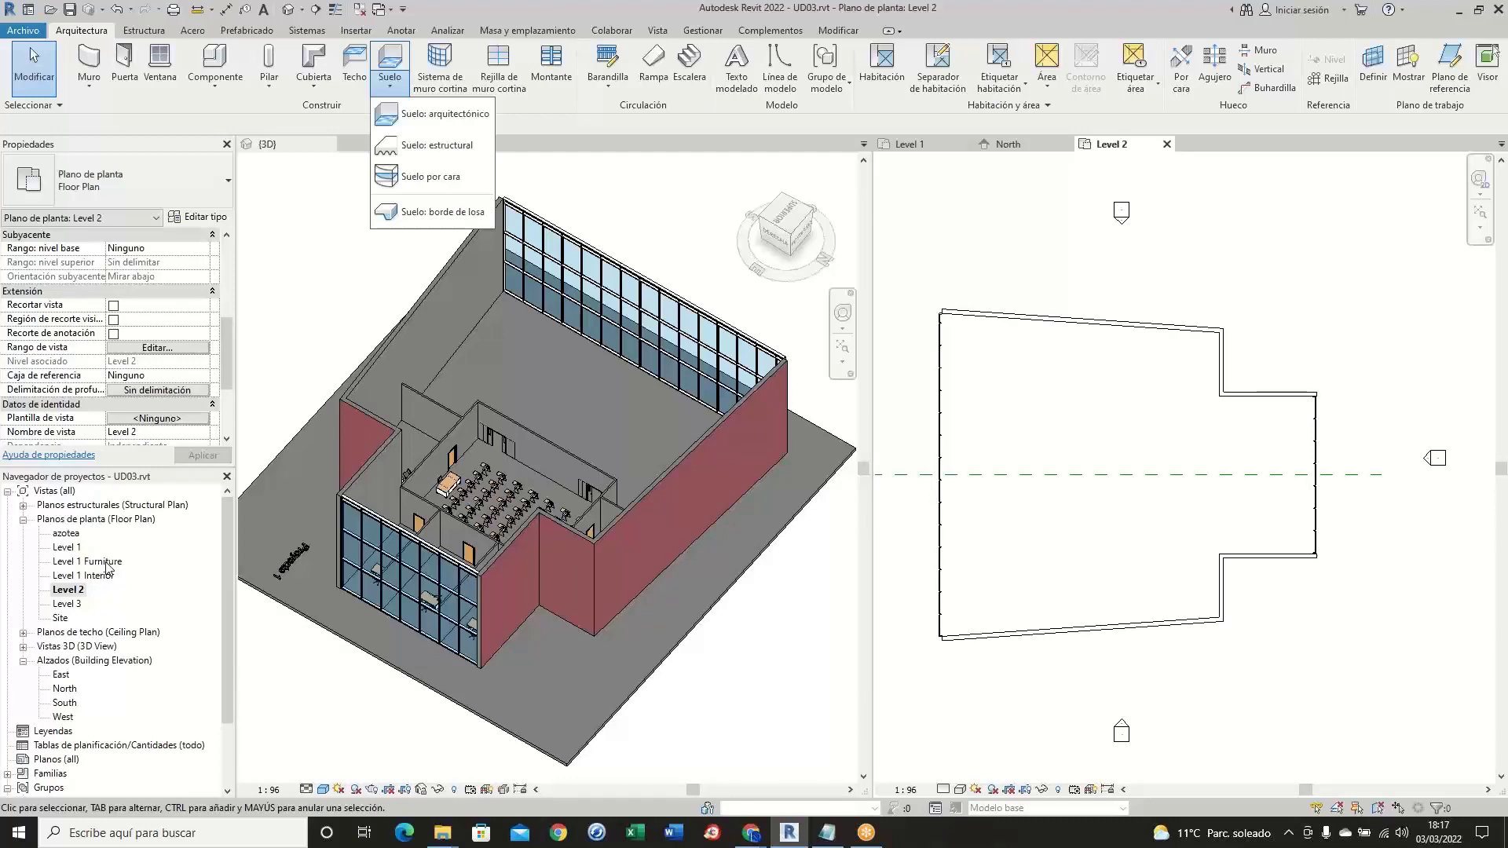
{"action": "left_click", "coordinate": [445, 126]}
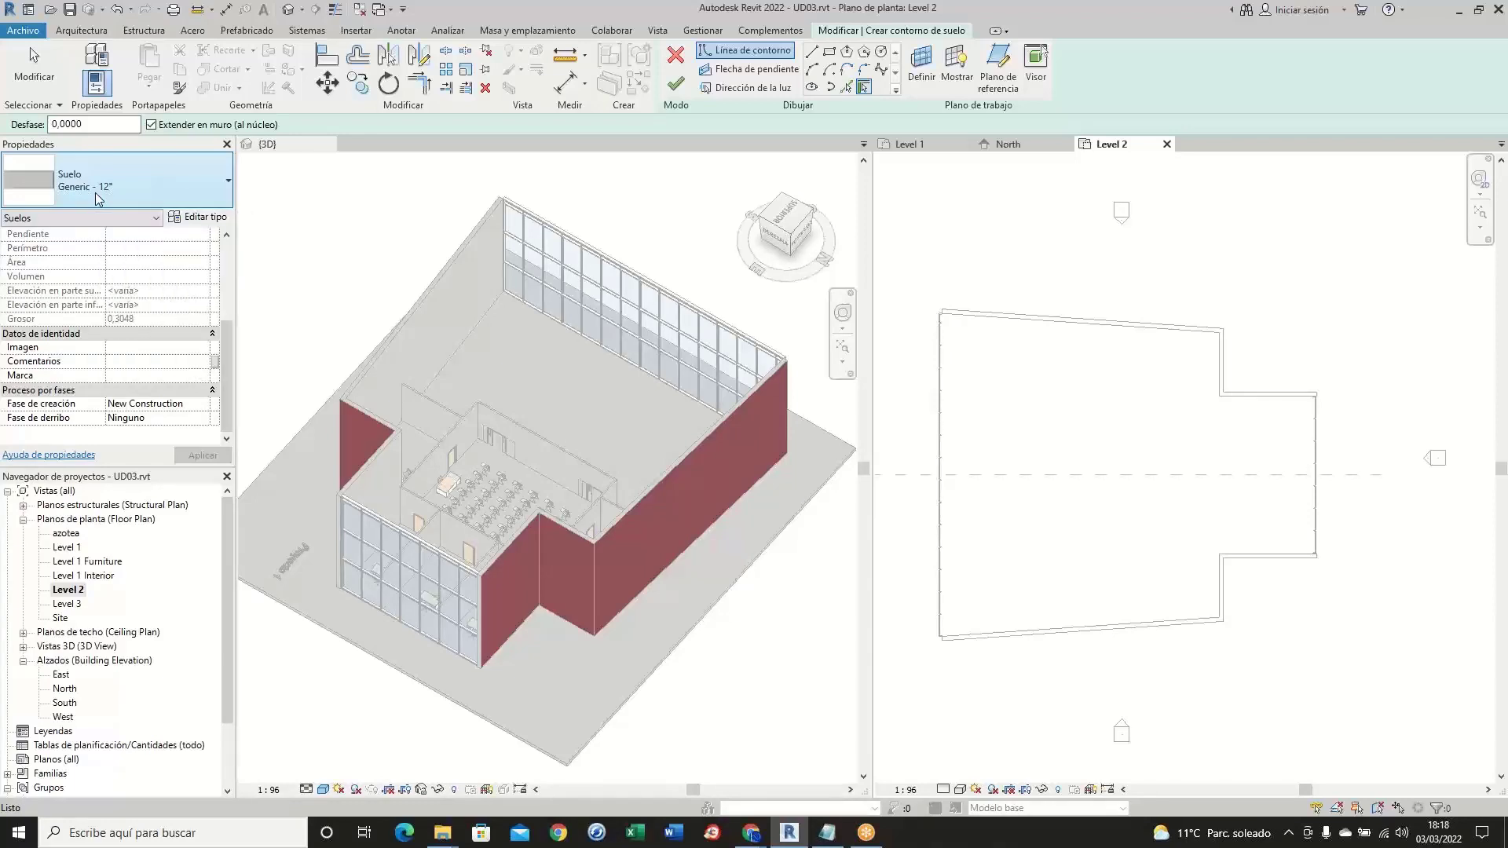
{"action": "left_click", "coordinate": [201, 187]}
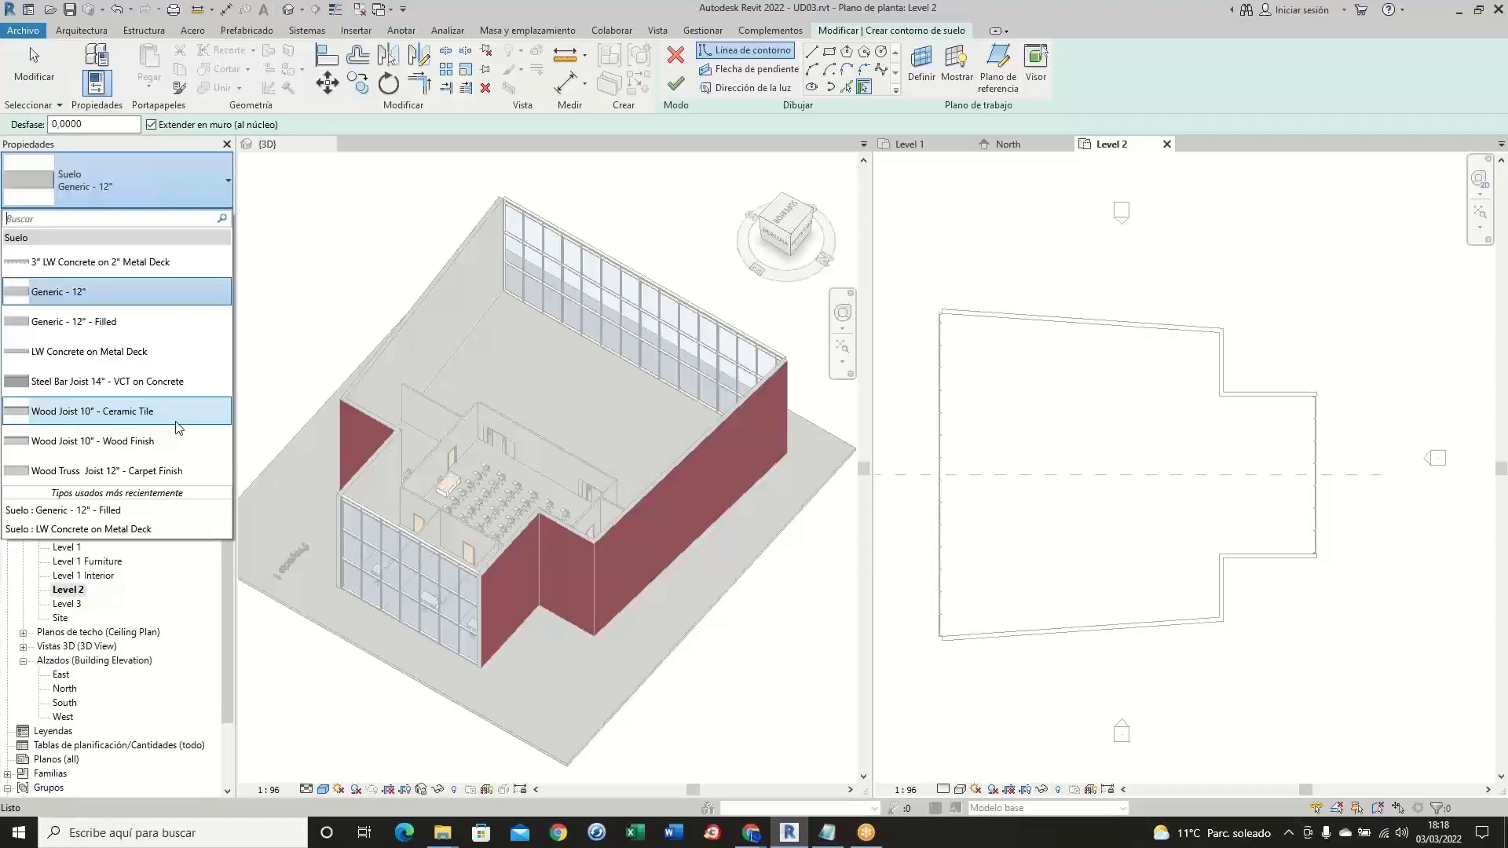
{"action": "left_click", "coordinate": [154, 36]}
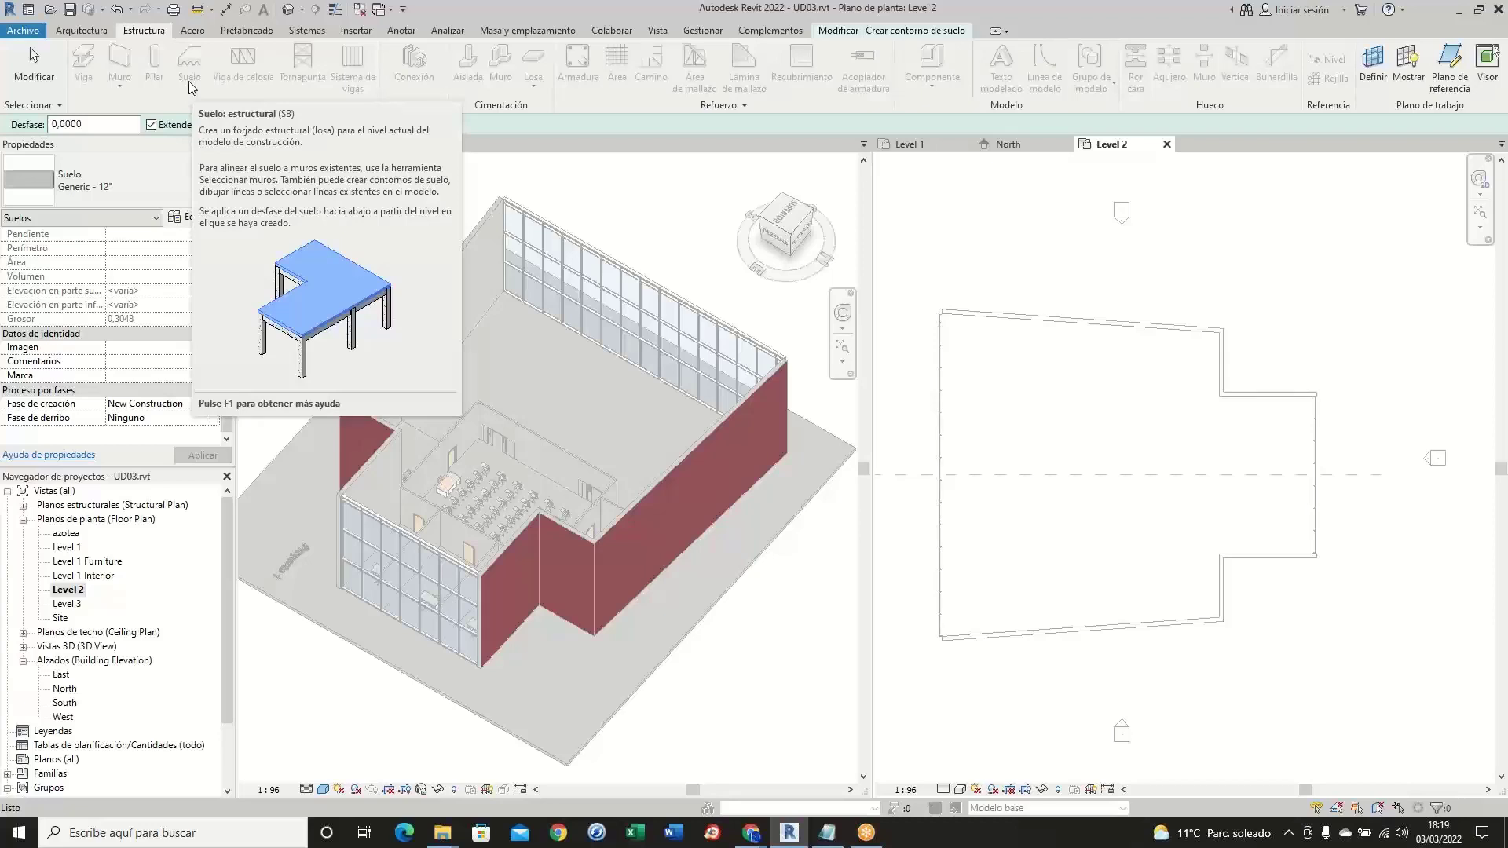
{"action": "left_click", "coordinate": [81, 32]}
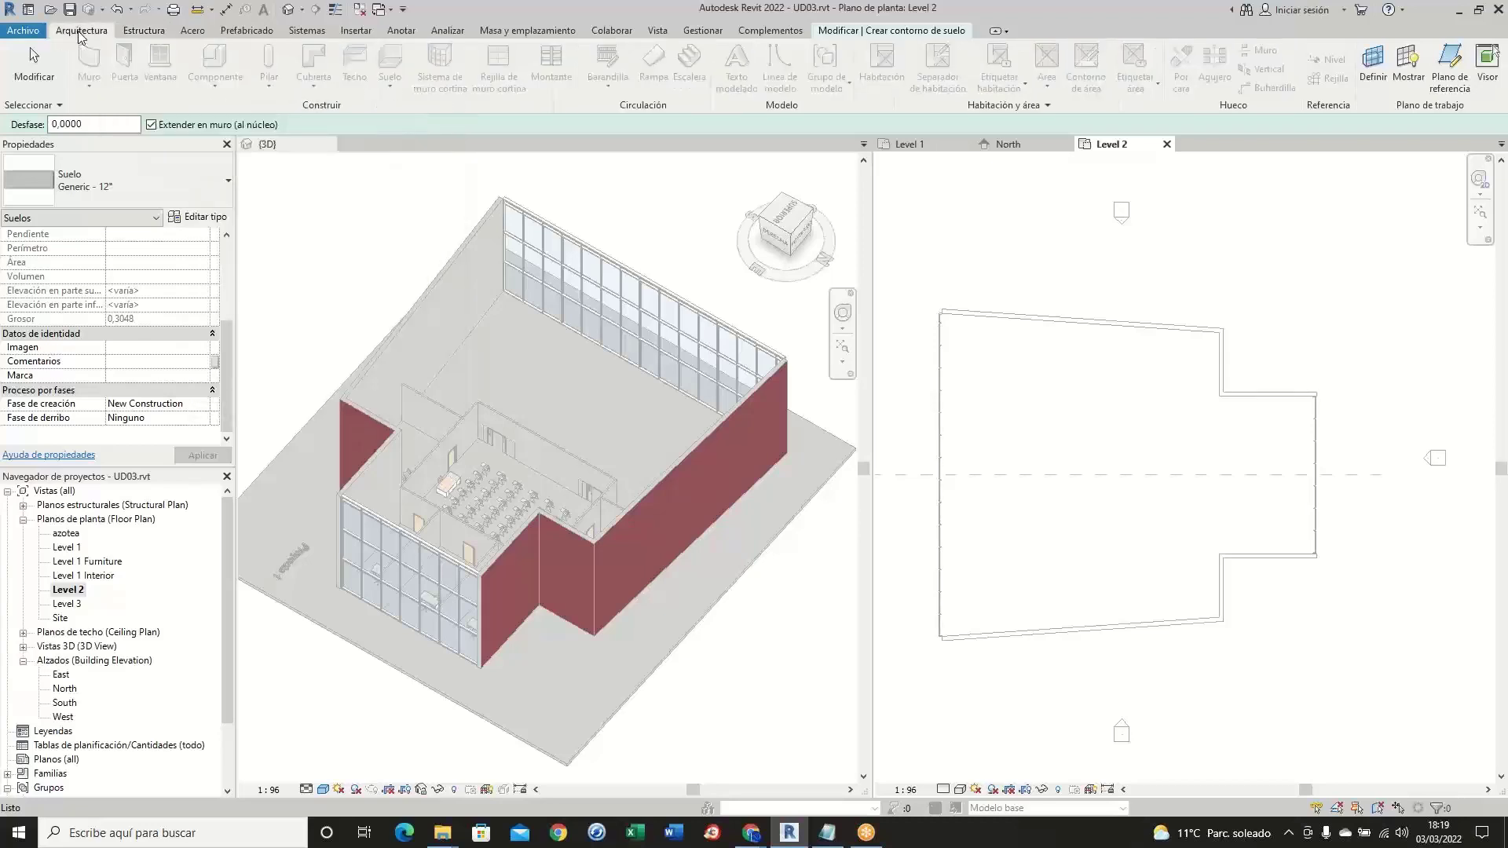
{"action": "left_click", "coordinate": [171, 181]}
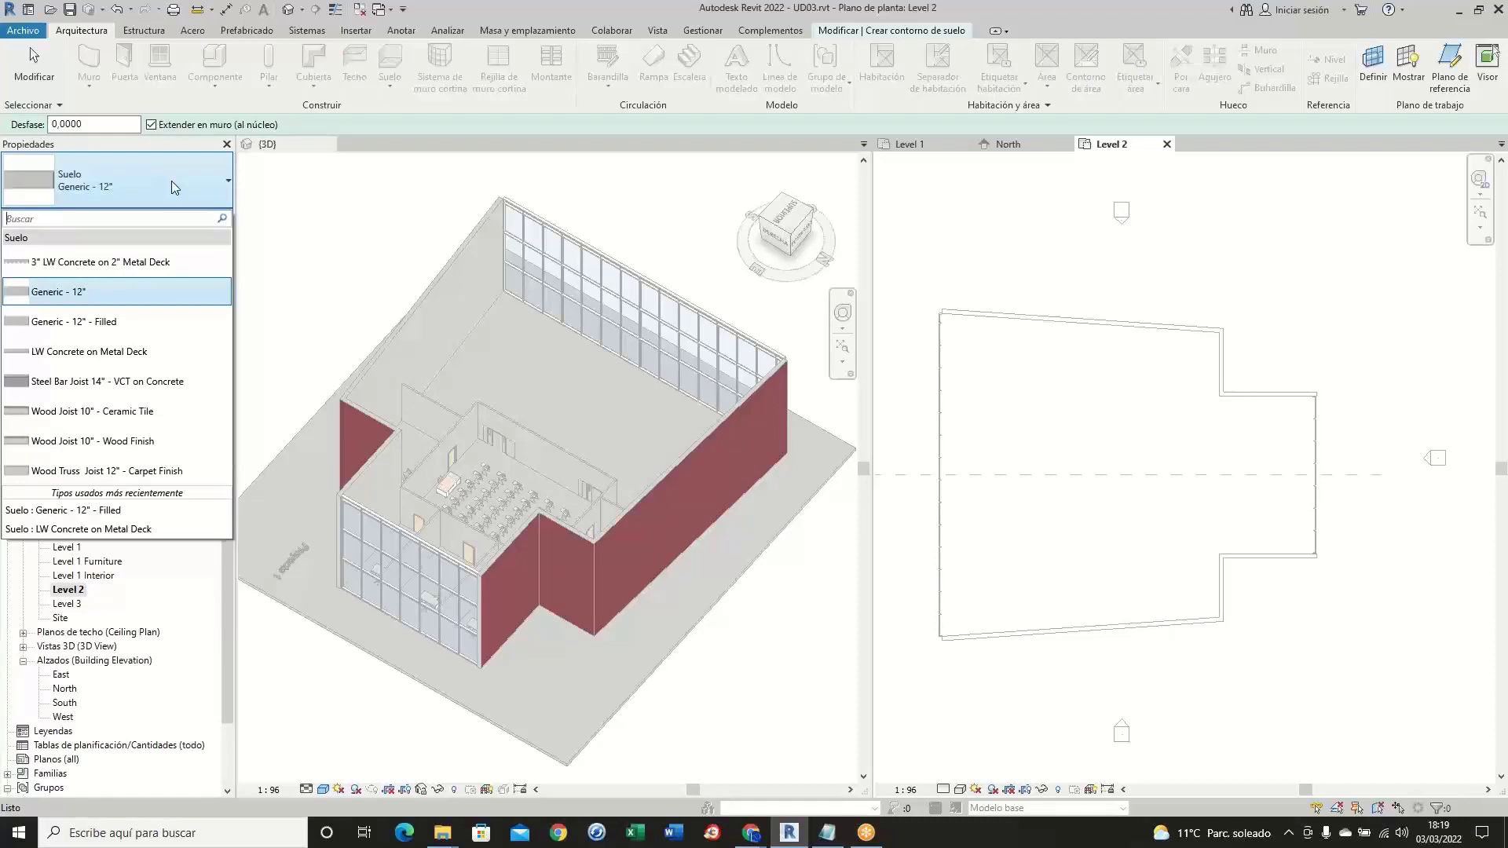
{"action": "left_click", "coordinate": [171, 180]}
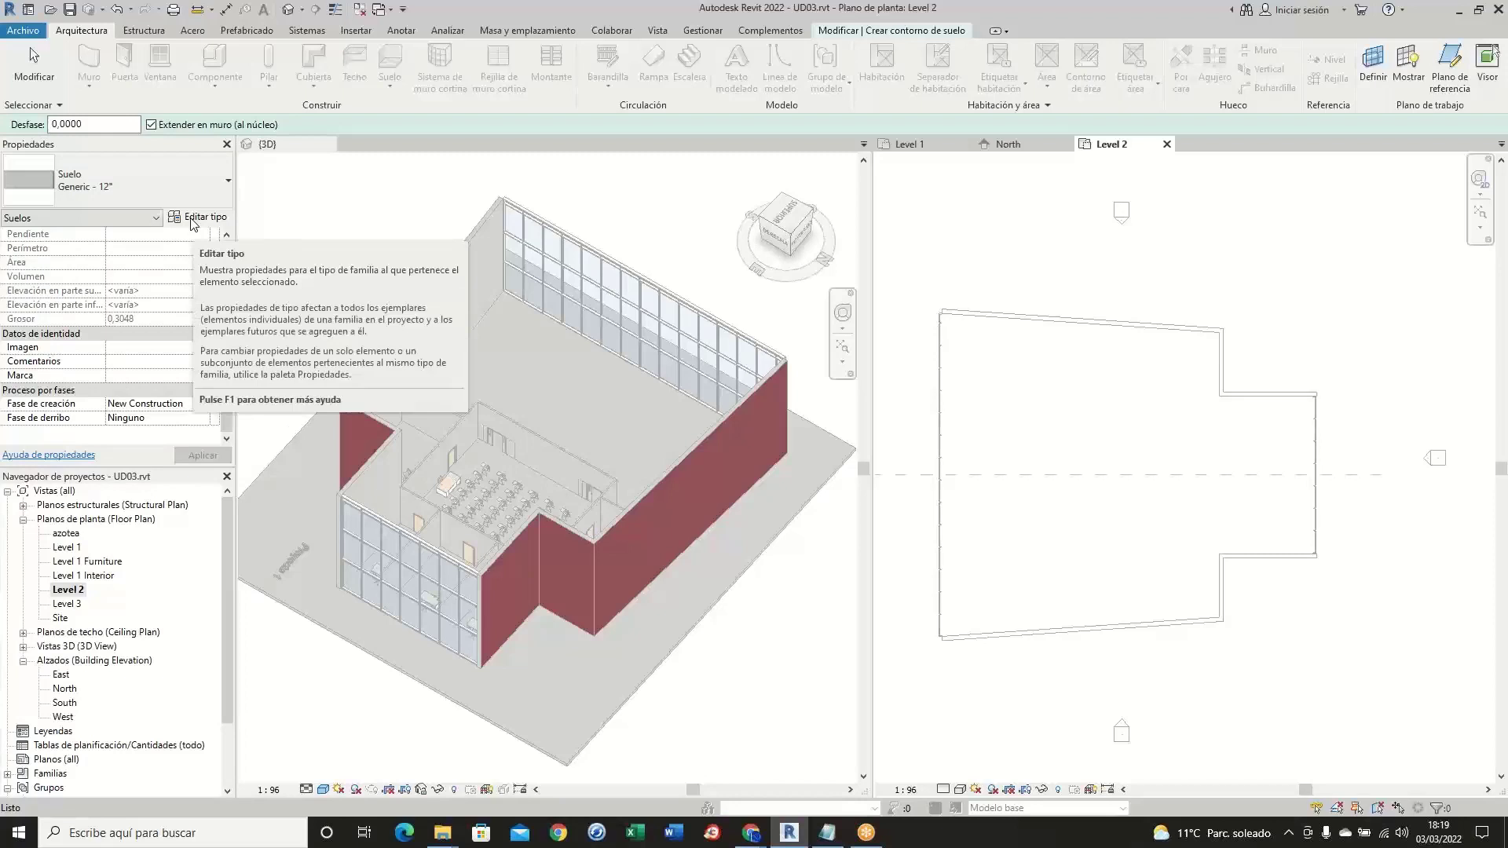
- Examine the Generic - 12" floor's type properties, including its function options and layer structure, without changing them
{"action": "left_click", "coordinate": [191, 220]}
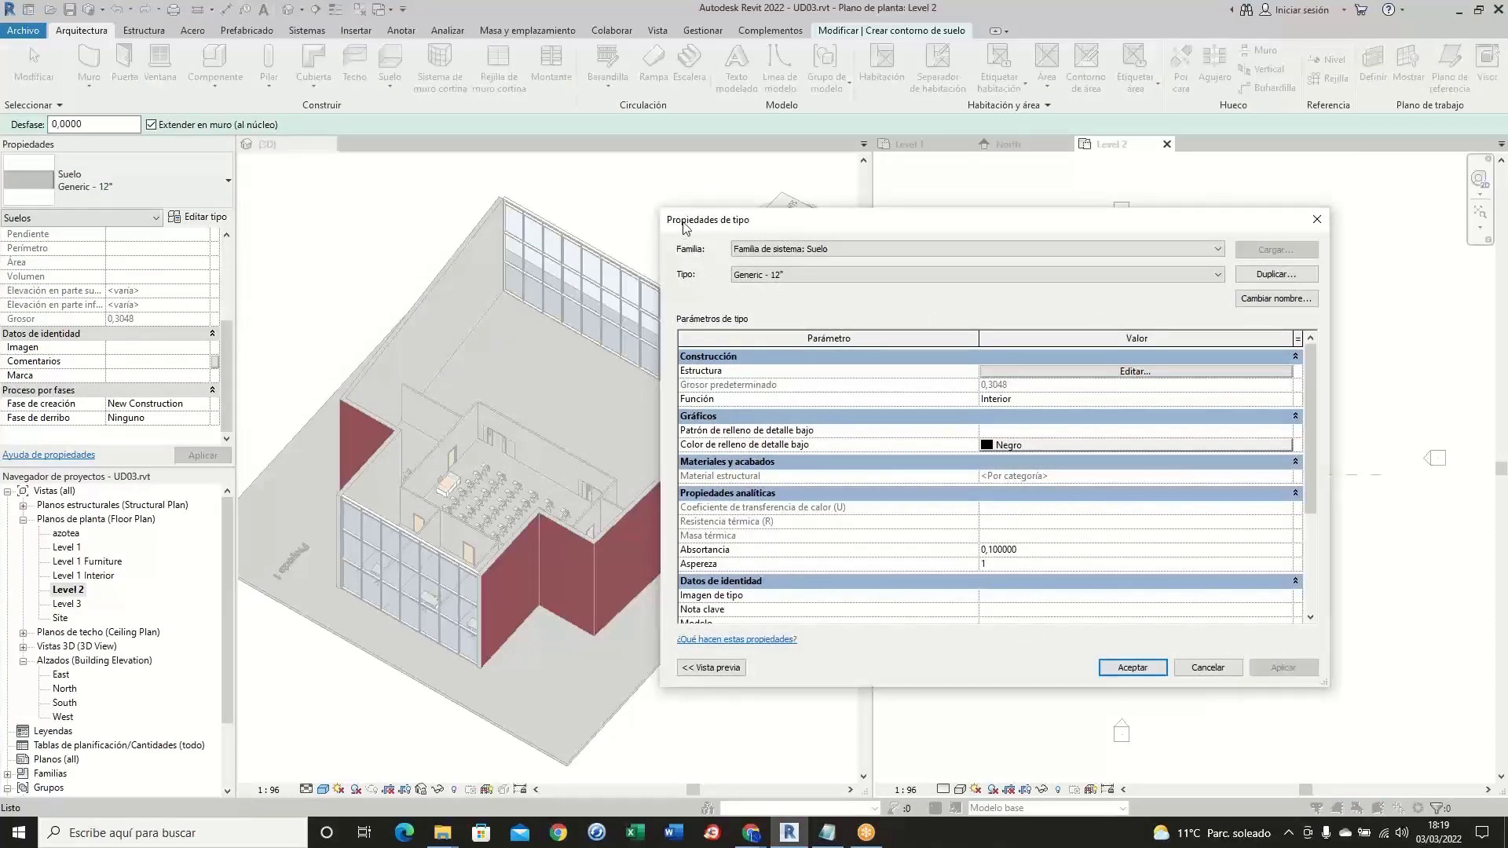
{"action": "left_click_drag", "start_coordinate": [683, 228], "coordinate": [518, 198]}
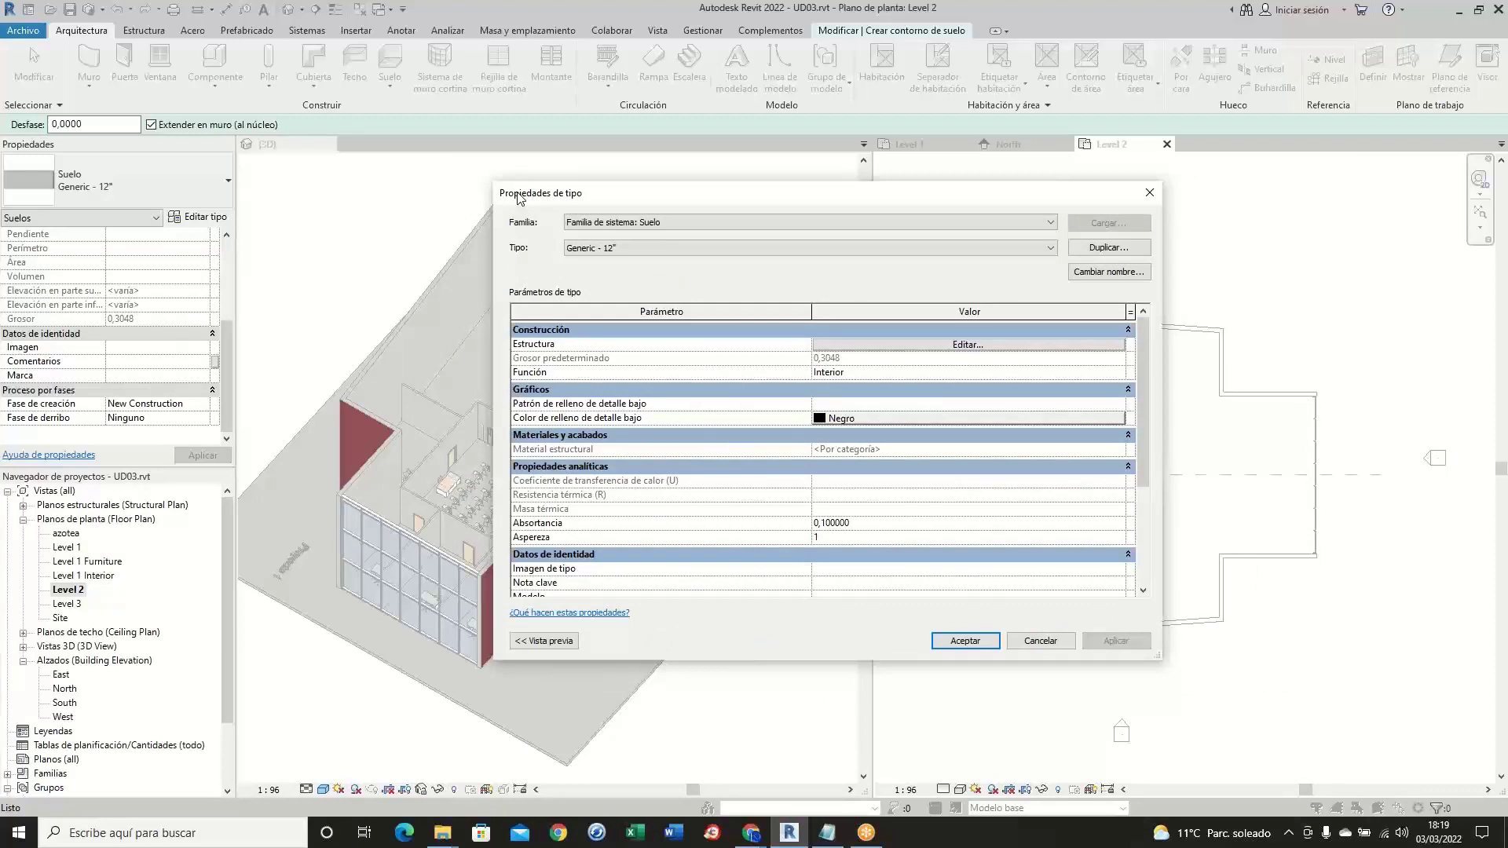
{"action": "left_click", "coordinate": [847, 373]}
{"action": "left_click", "coordinate": [1119, 373]}
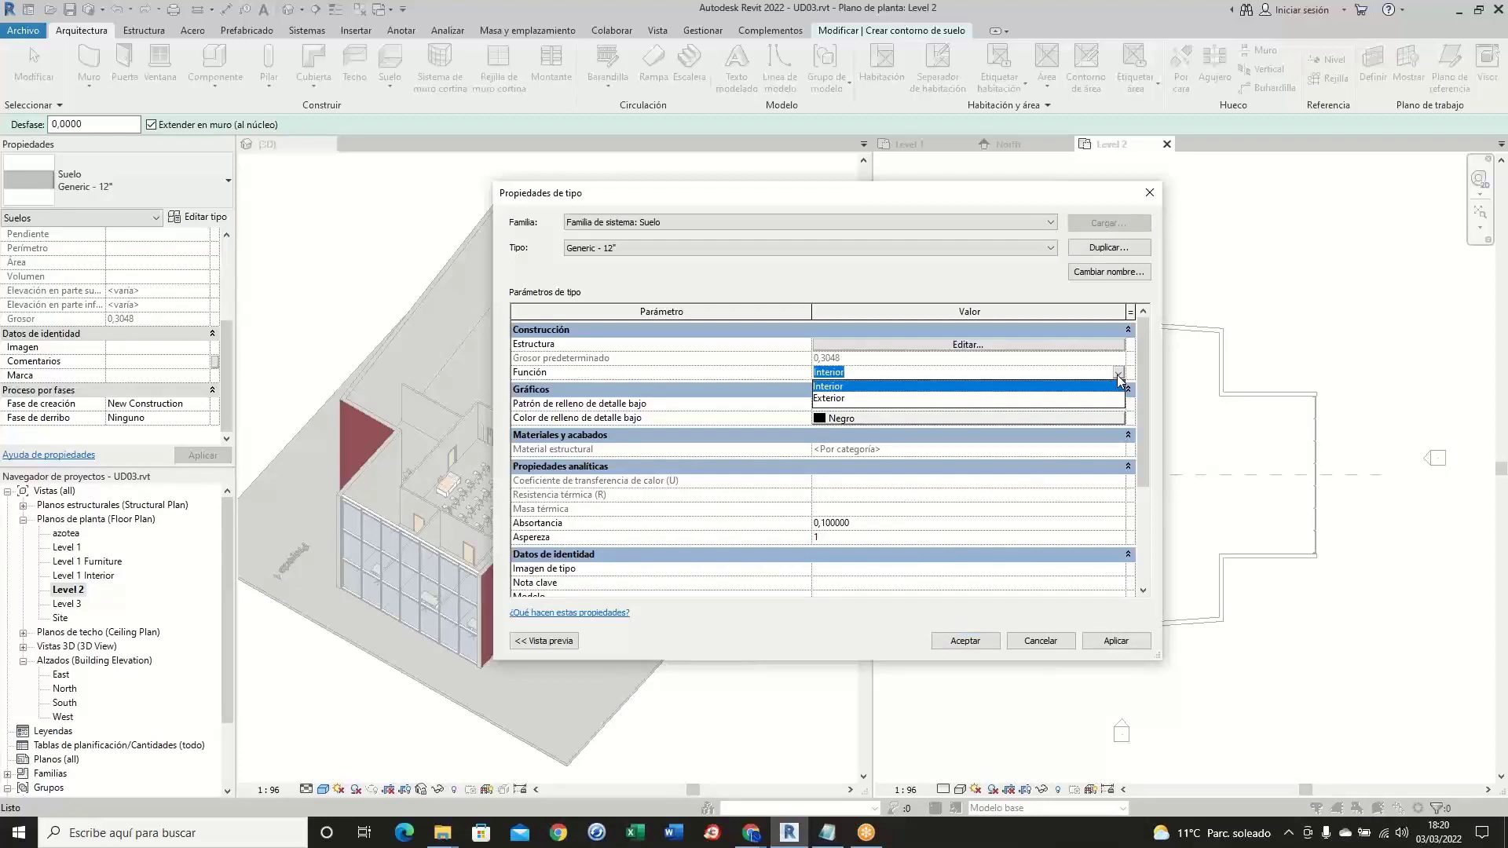
{"action": "left_click", "coordinate": [1118, 374]}
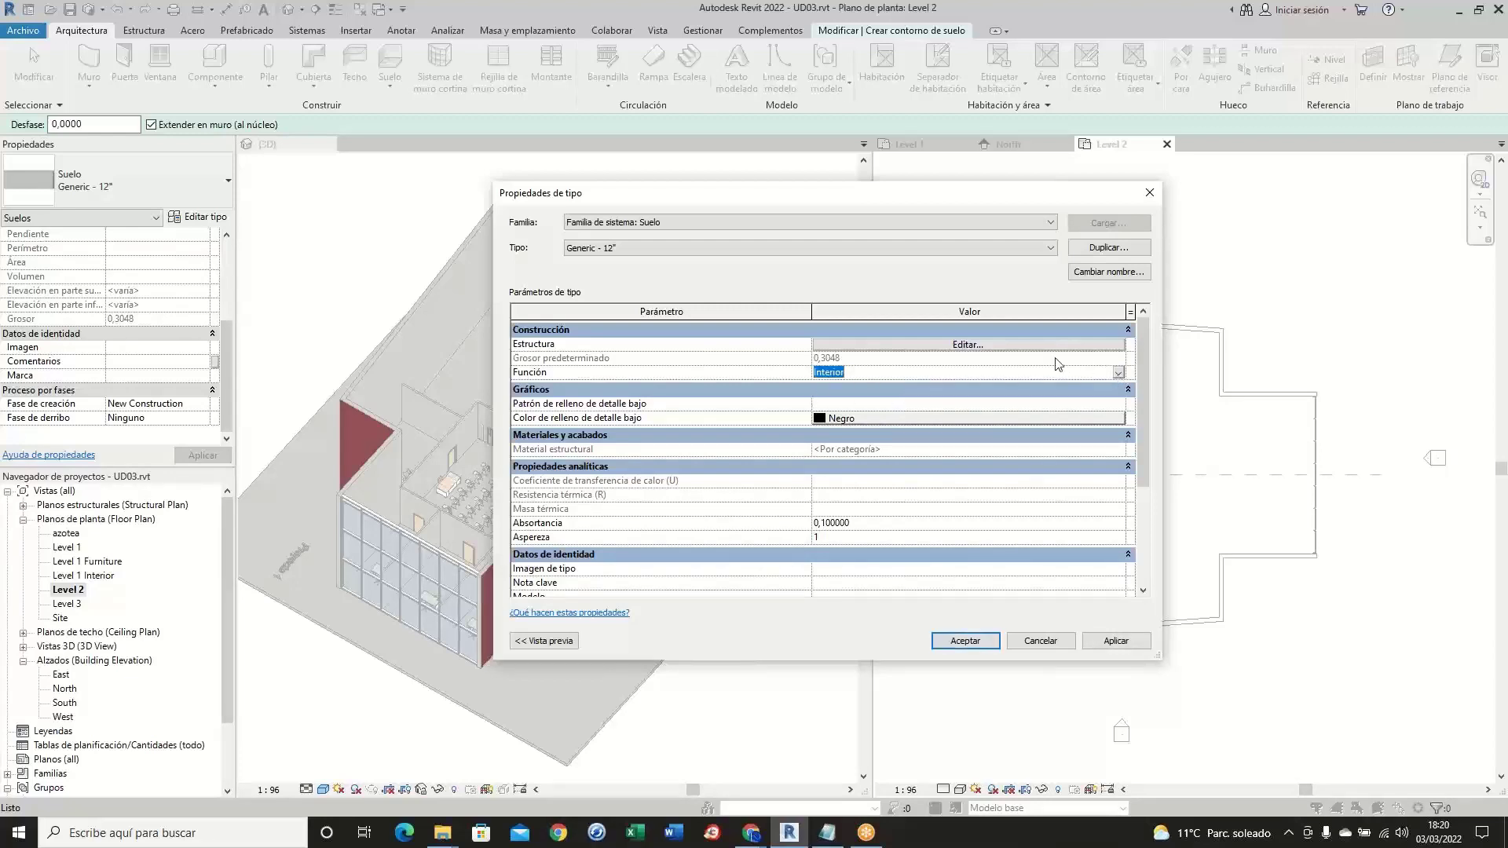
{"action": "left_click", "coordinate": [1002, 351]}
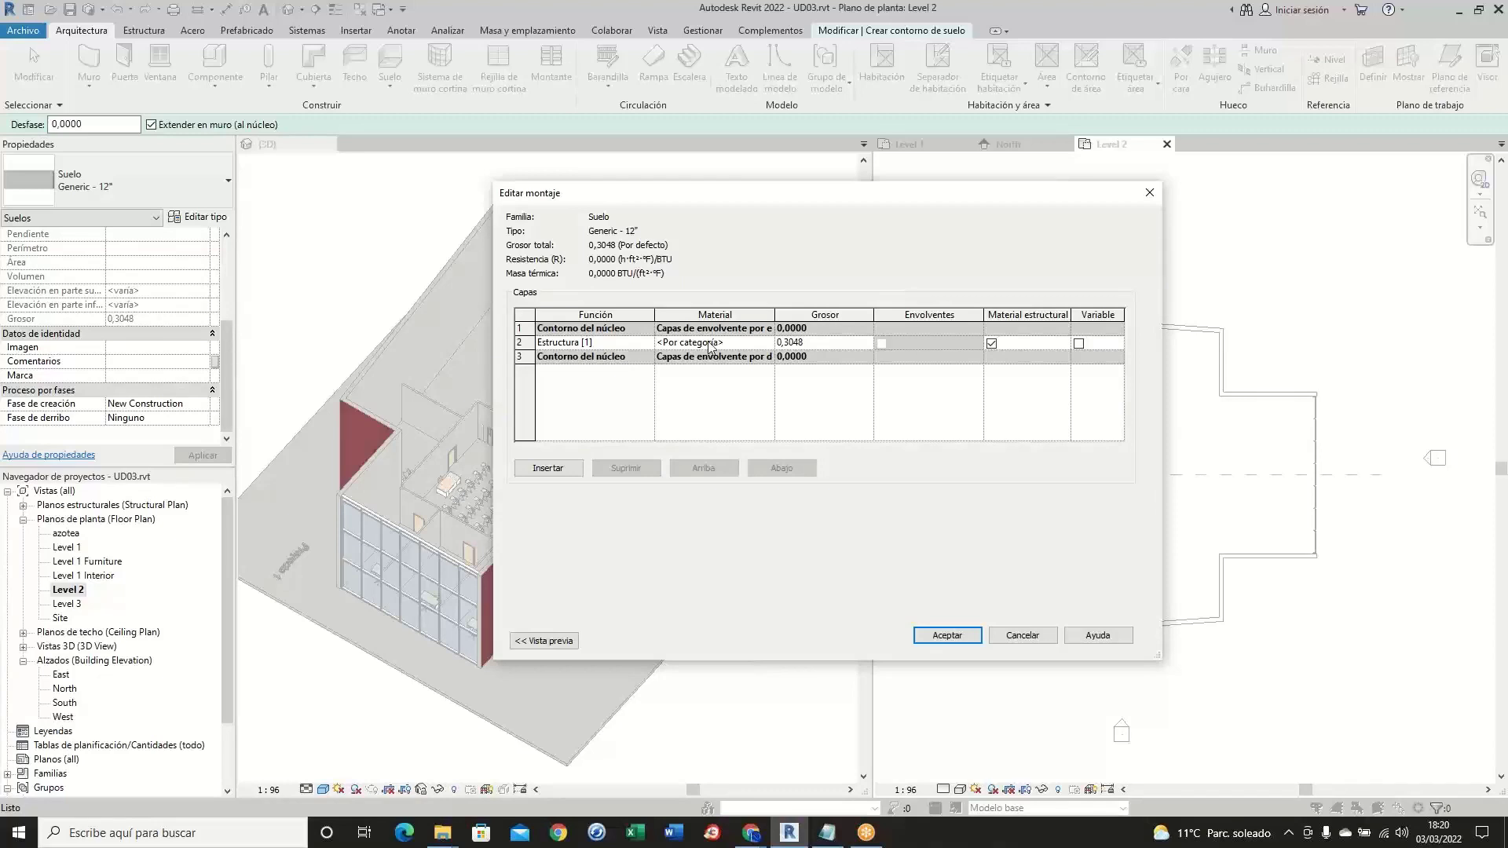
{"action": "left_click", "coordinate": [1023, 636]}
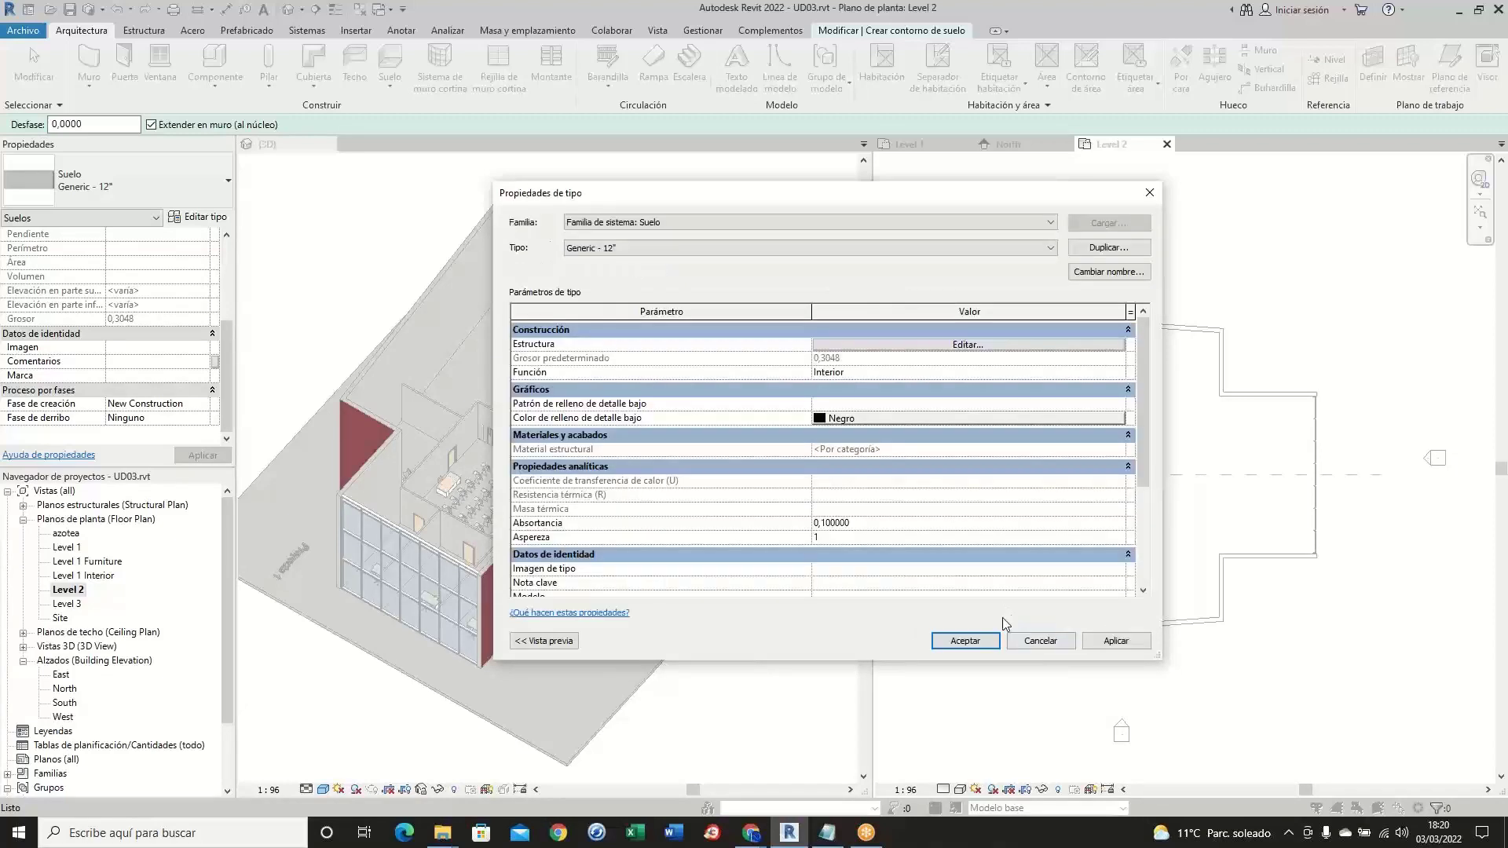
- Duplicate the Generic - 12" floor type as "Generic - 30CM custom" and keep the new type selected
{"action": "left_click", "coordinate": [1085, 255]}
{"action": "left_click", "coordinate": [816, 415]}
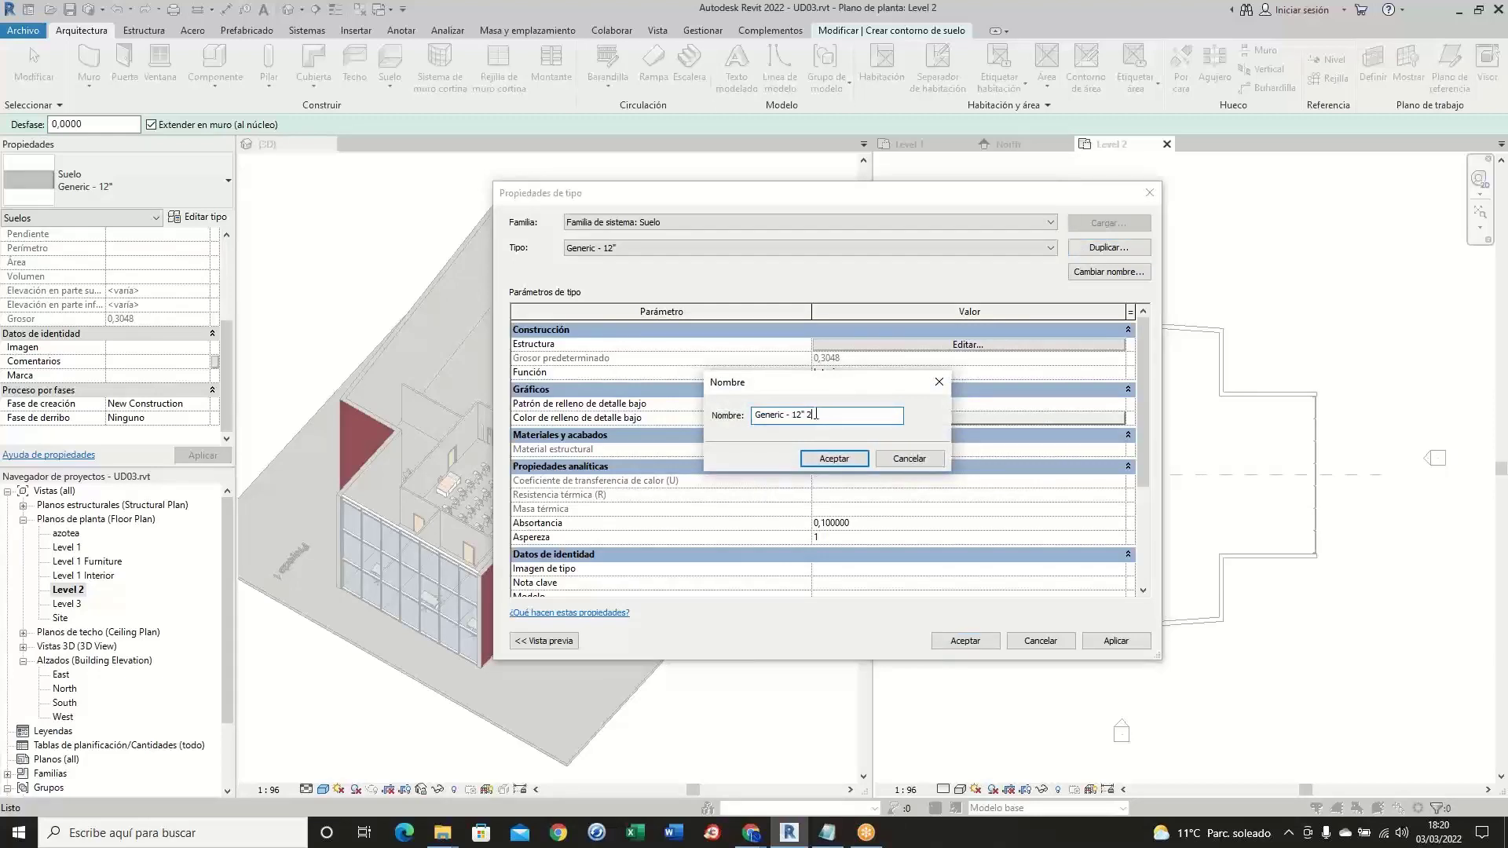
{"action": "left_click_drag", "start_coordinate": [816, 415], "coordinate": [795, 419]}
{"action": "type", "text": "30CM"}
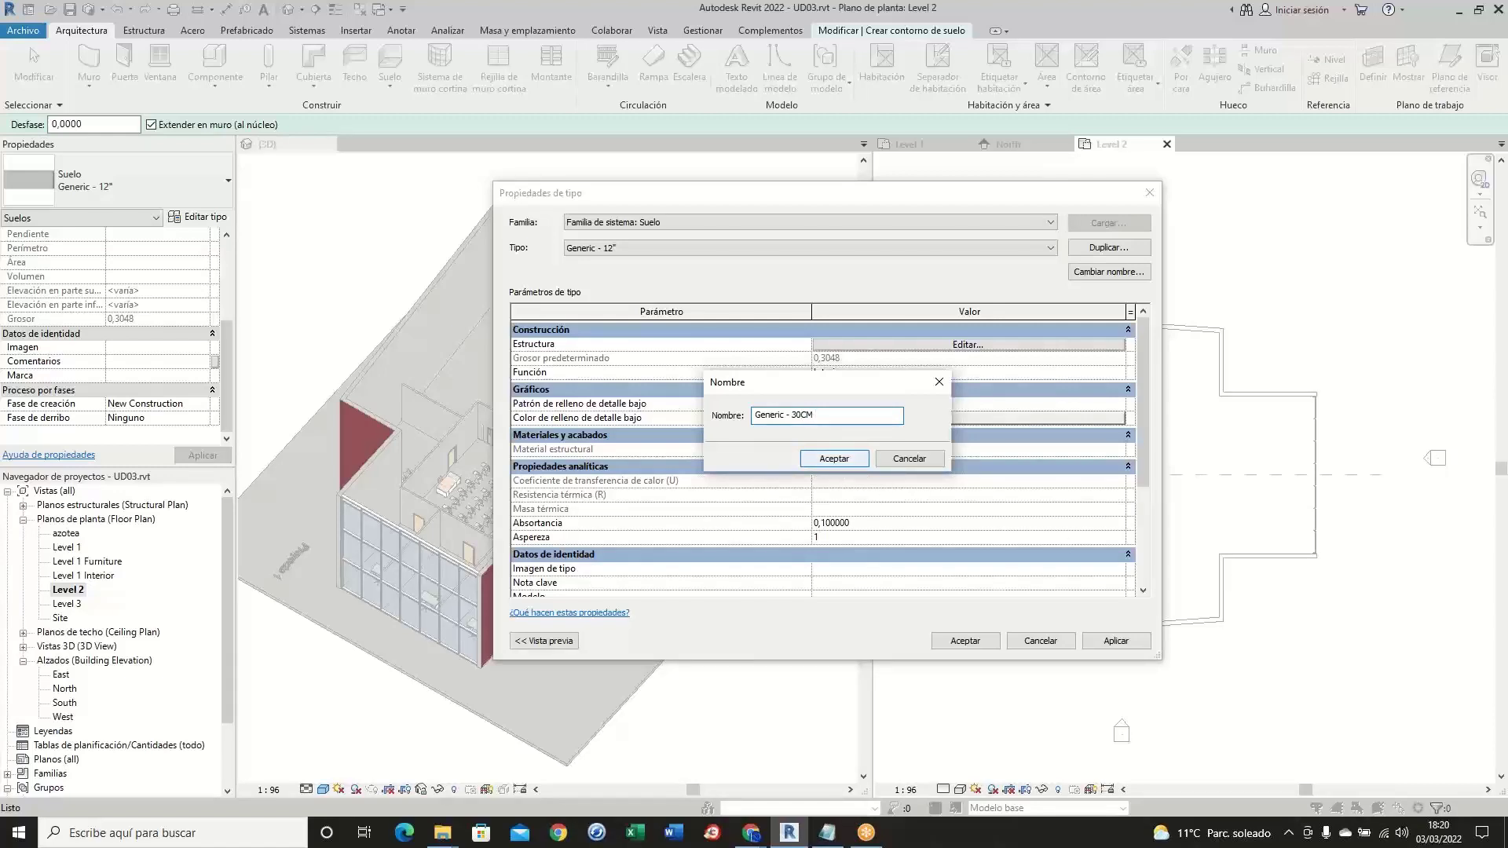
{"action": "type", "text": " custom"}
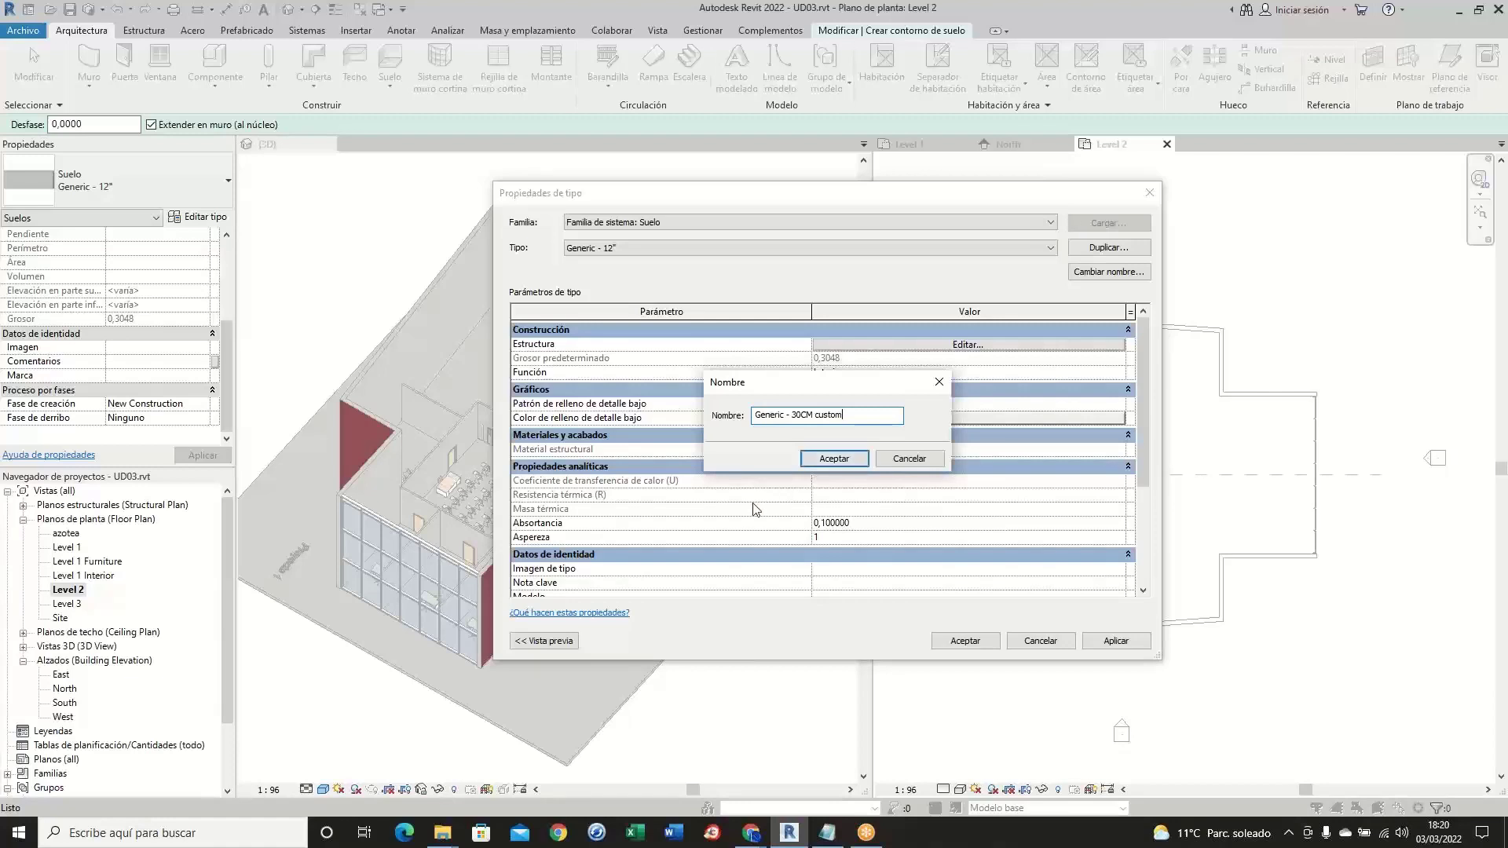
{"action": "left_click", "coordinate": [805, 460]}
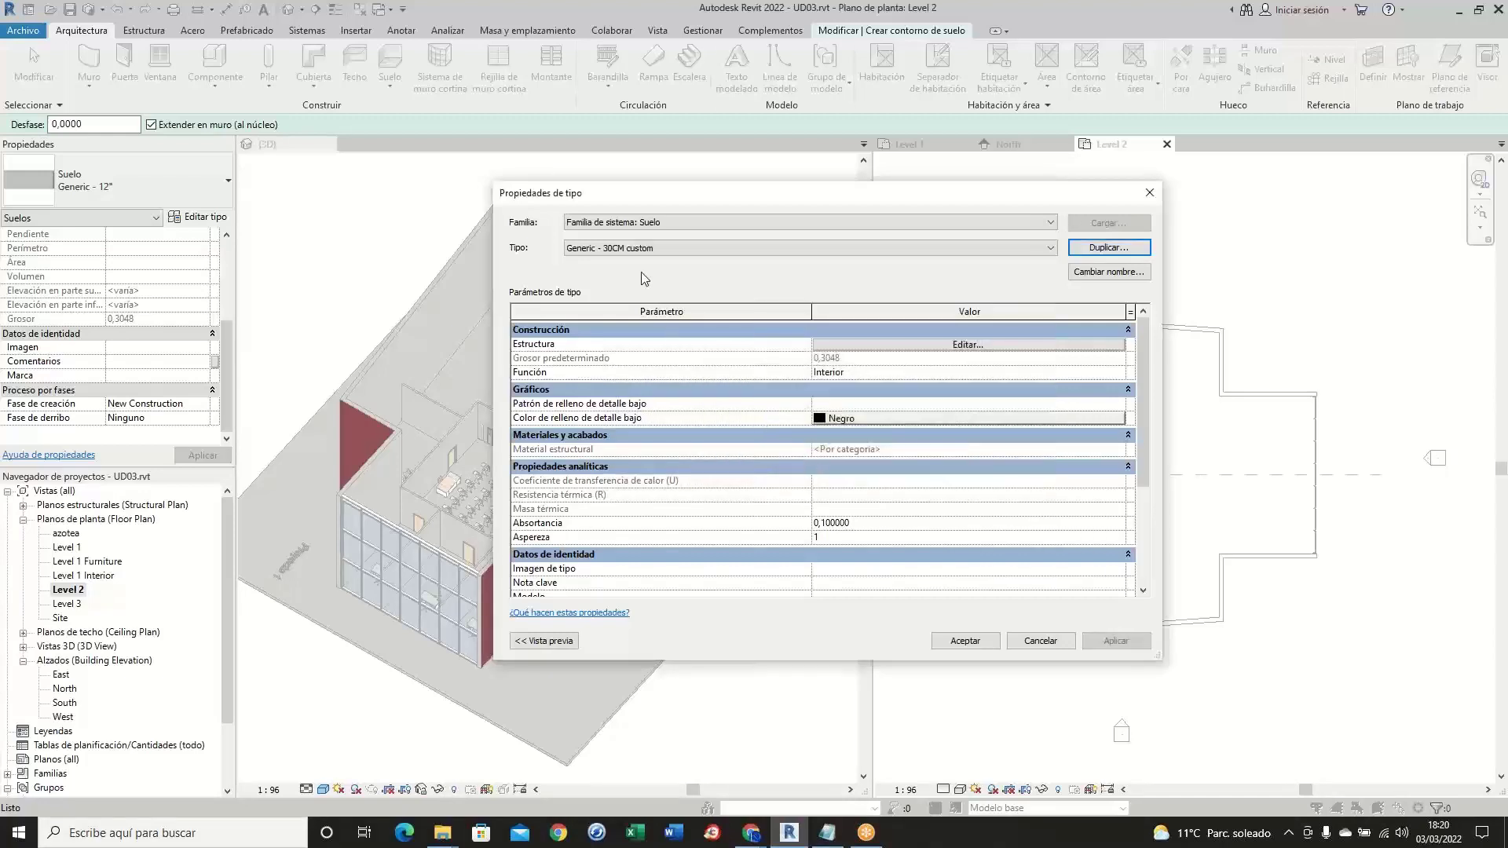
{"action": "left_click", "coordinate": [647, 249]}
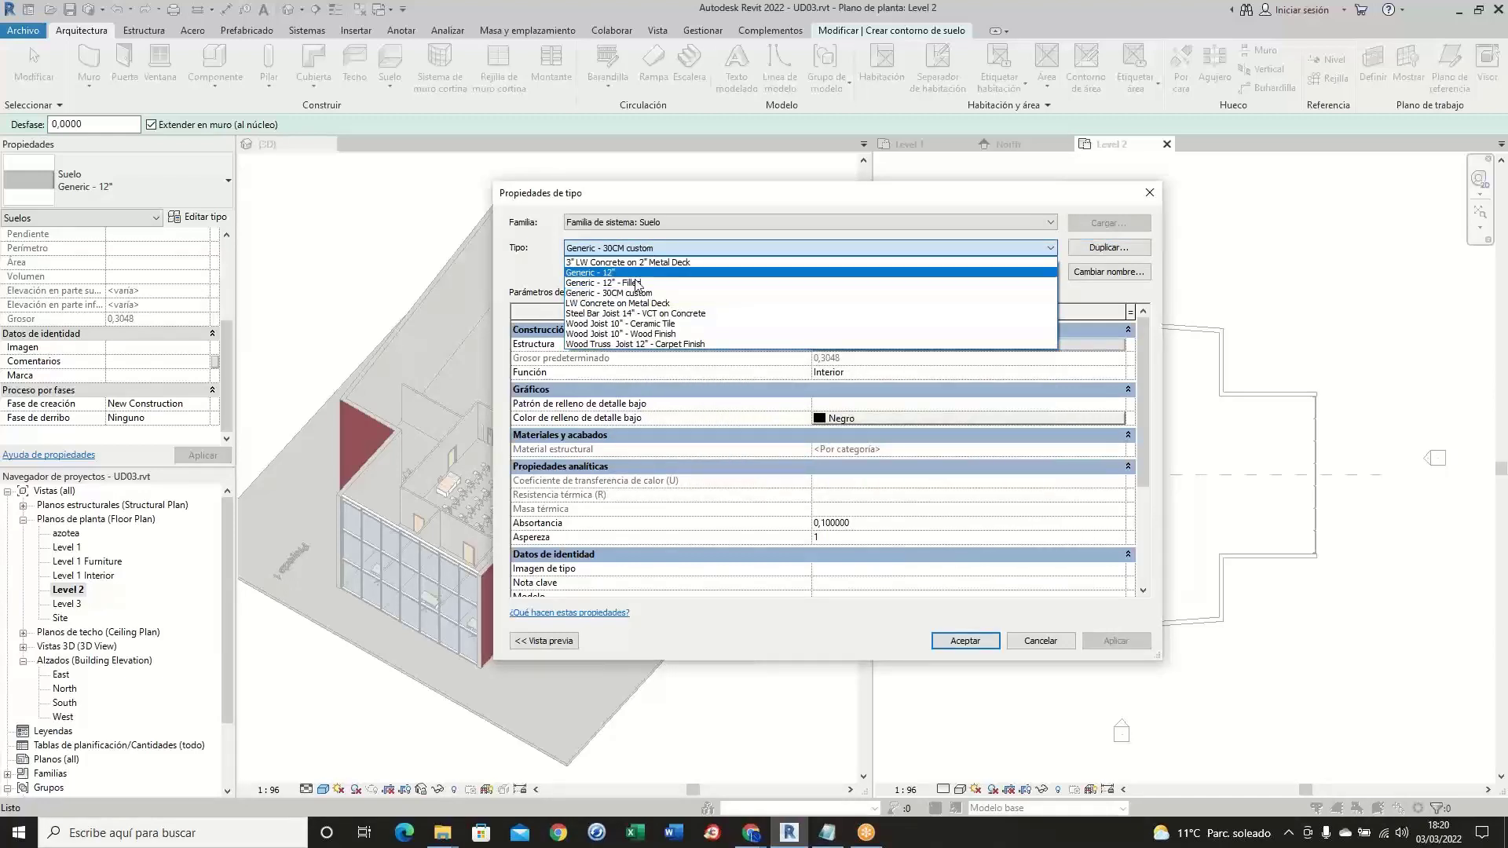
{"action": "left_click", "coordinate": [632, 292]}
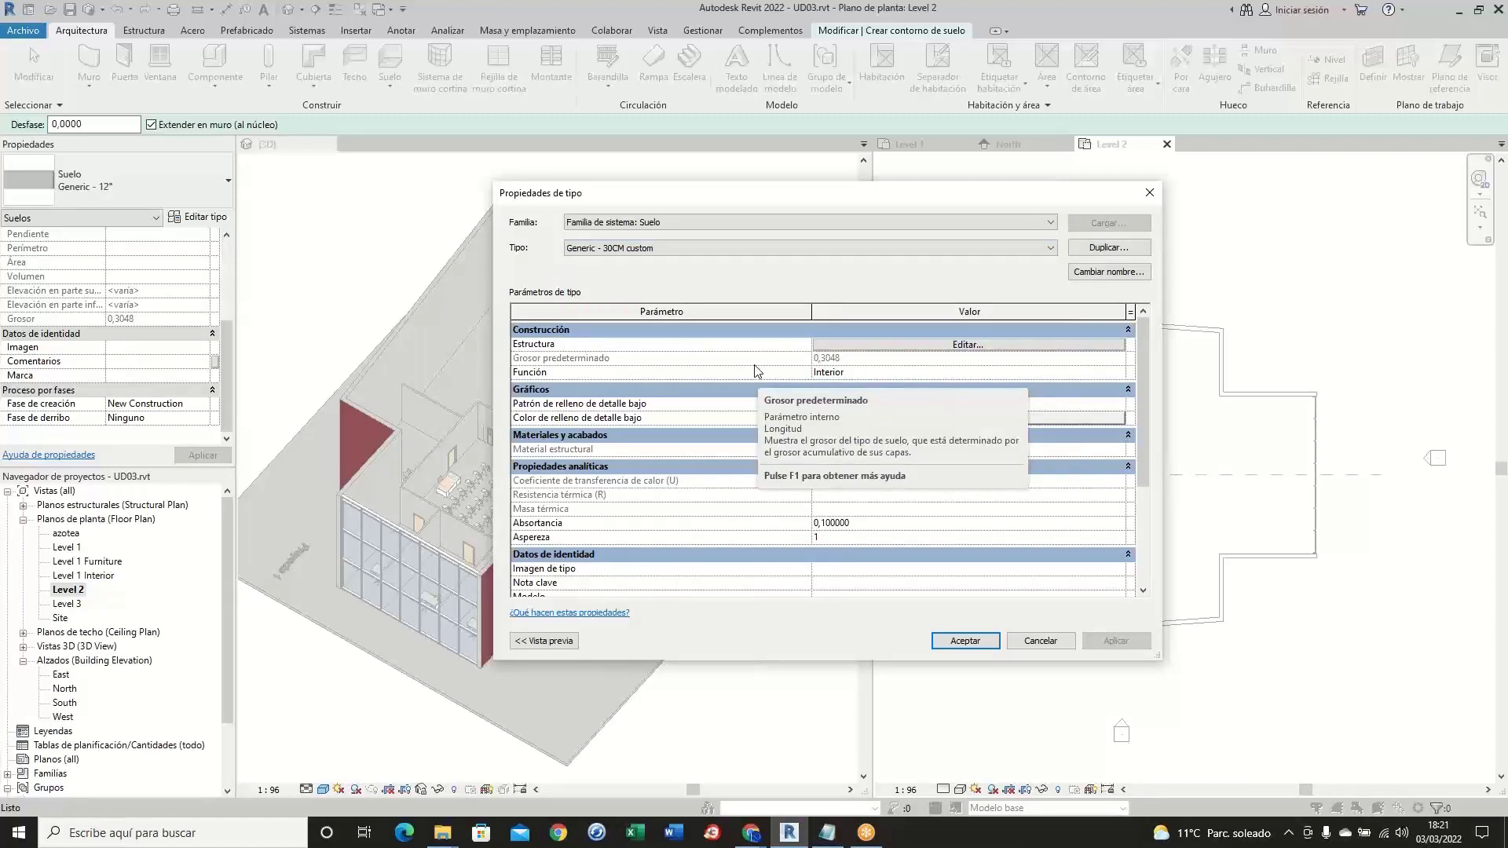
- Set the thickness of the Estructura [1] layer in the custom floor's assembly to 0.3
{"action": "left_click", "coordinate": [949, 346]}
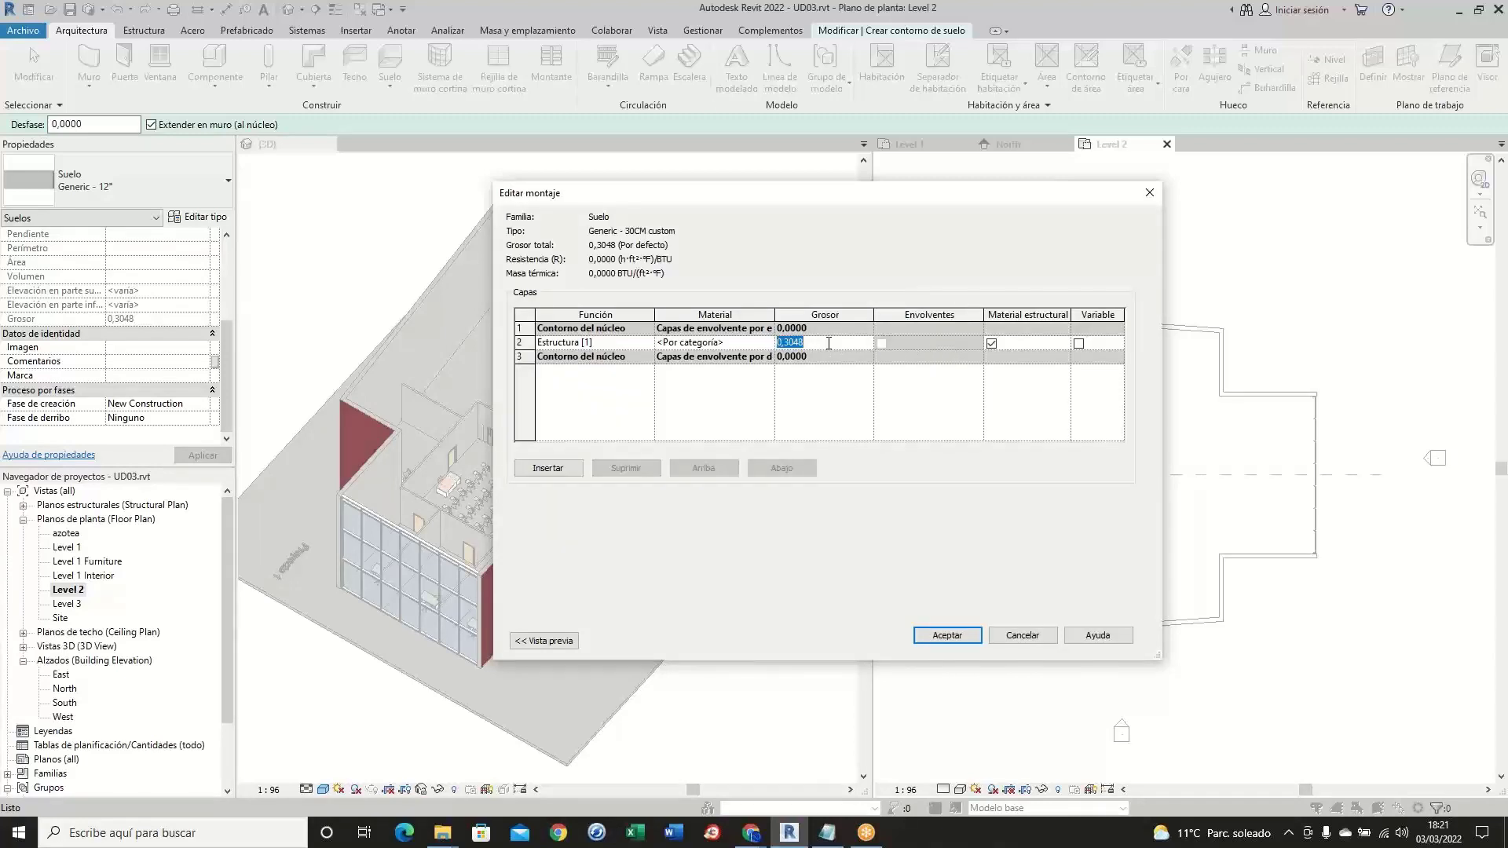
{"action": "type", "text": "0.3"}
{"action": "left_click", "coordinate": [738, 343]}
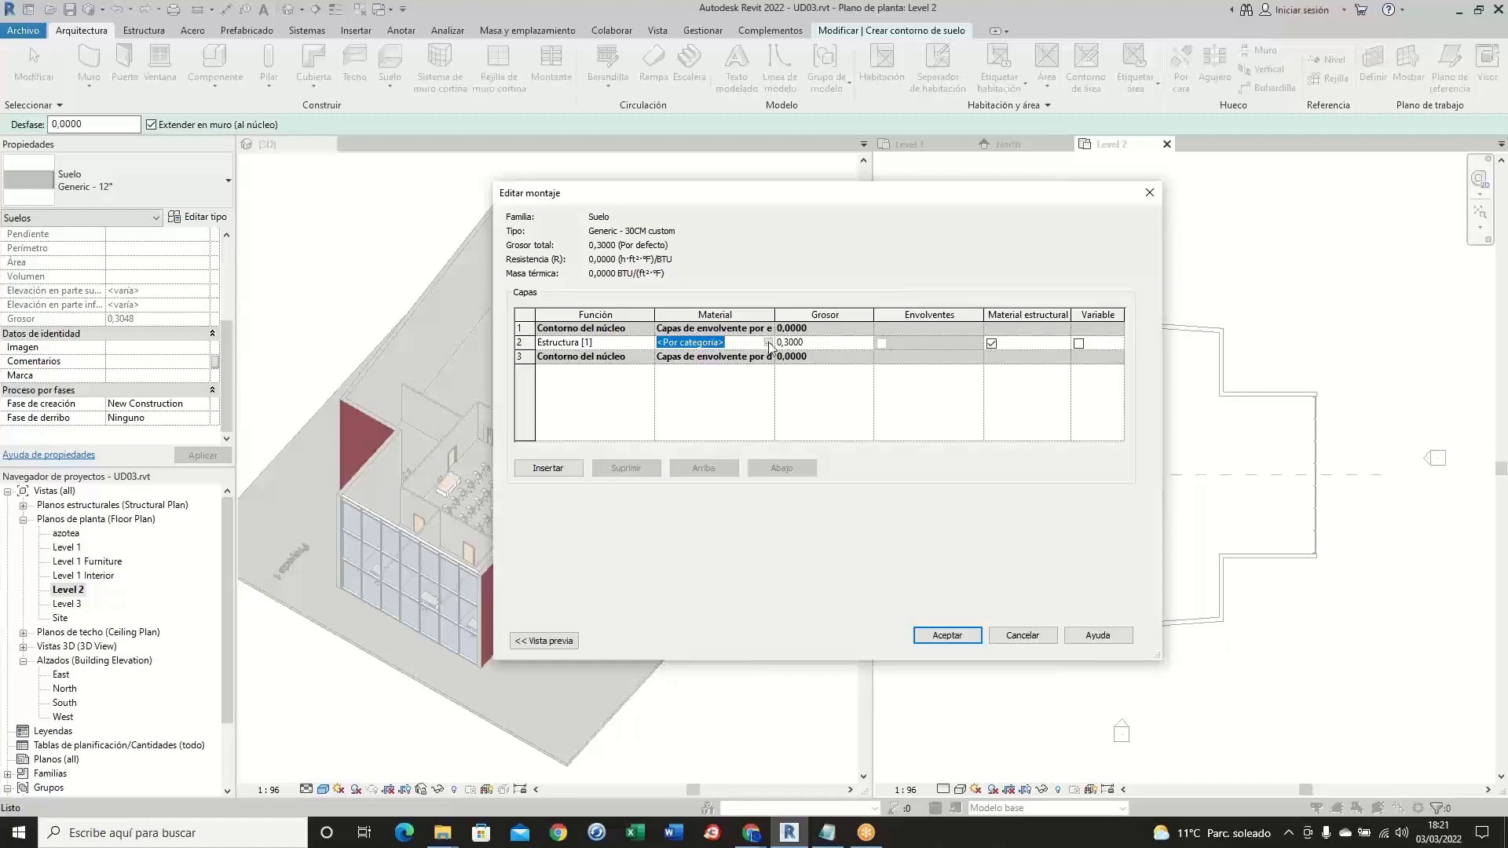
- Open the material browser for the floor's structure layer and search the project materials for "concret"
{"action": "left_click", "coordinate": [768, 343]}
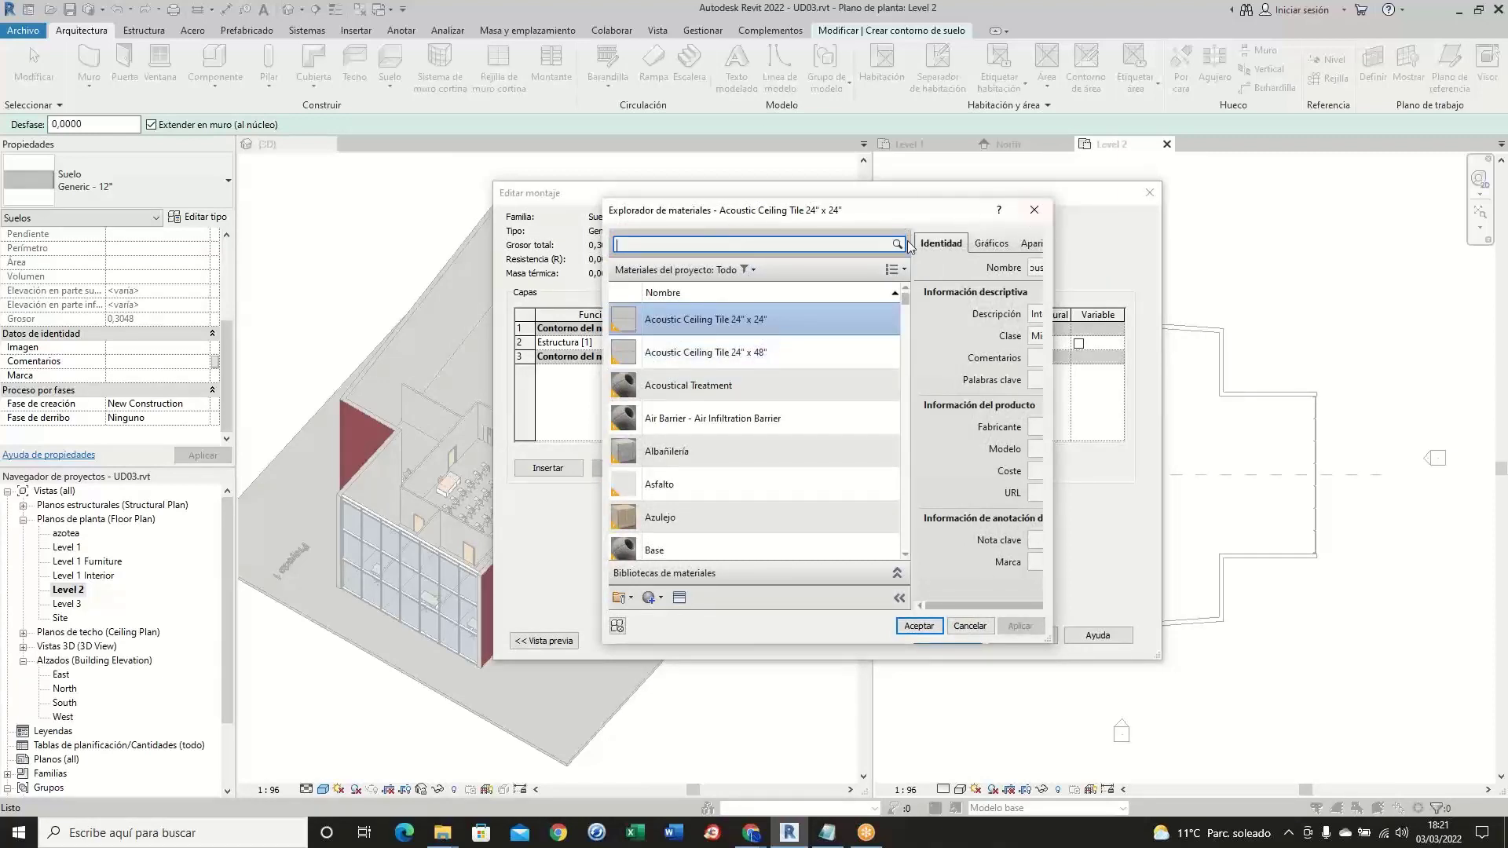
{"action": "left_click_drag", "start_coordinate": [775, 210], "coordinate": [1022, 259]}
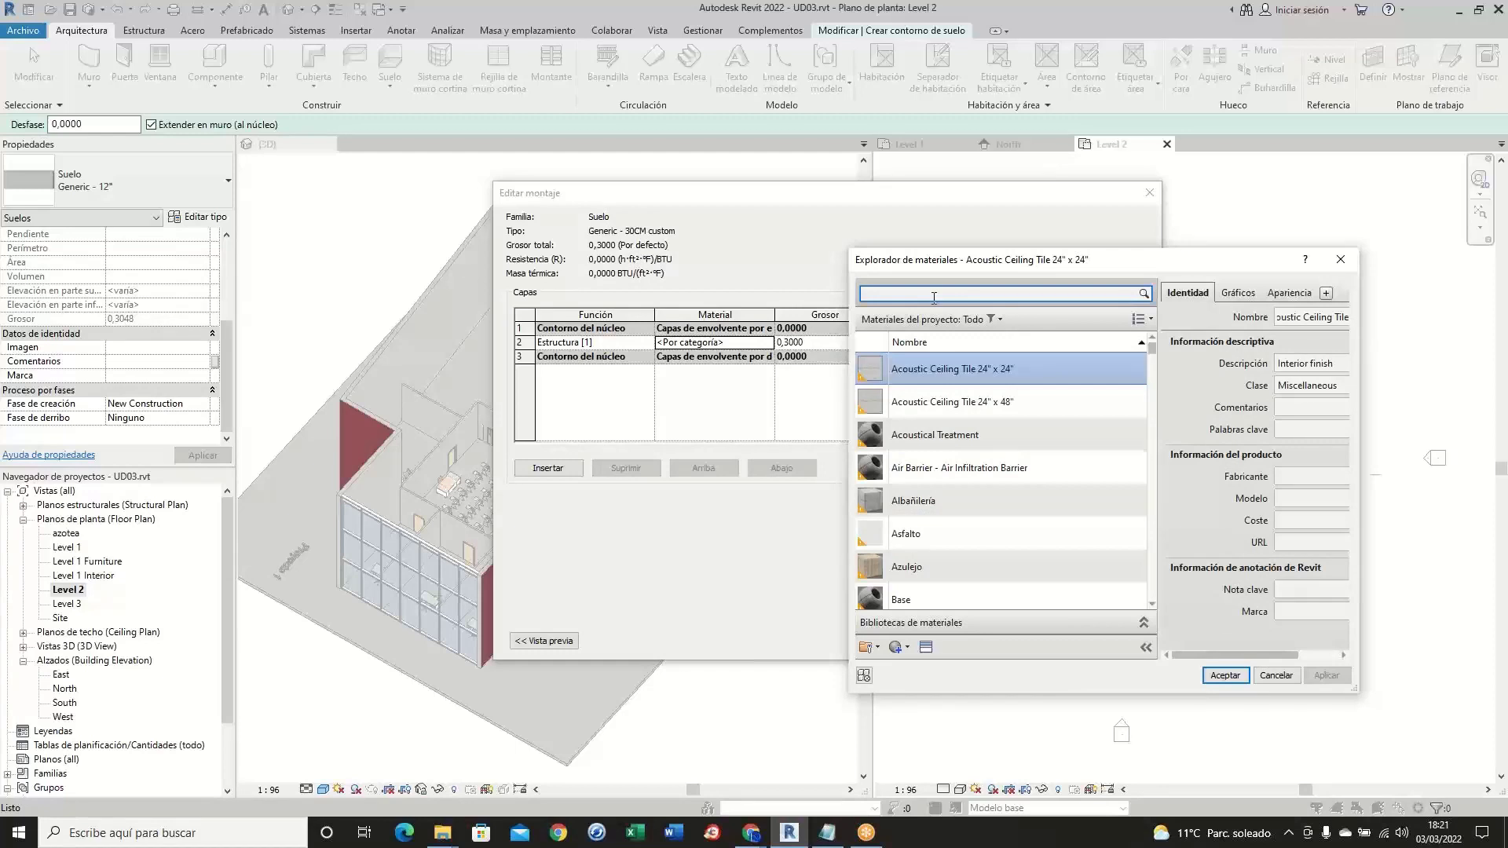
{"action": "type", "text": "c"}
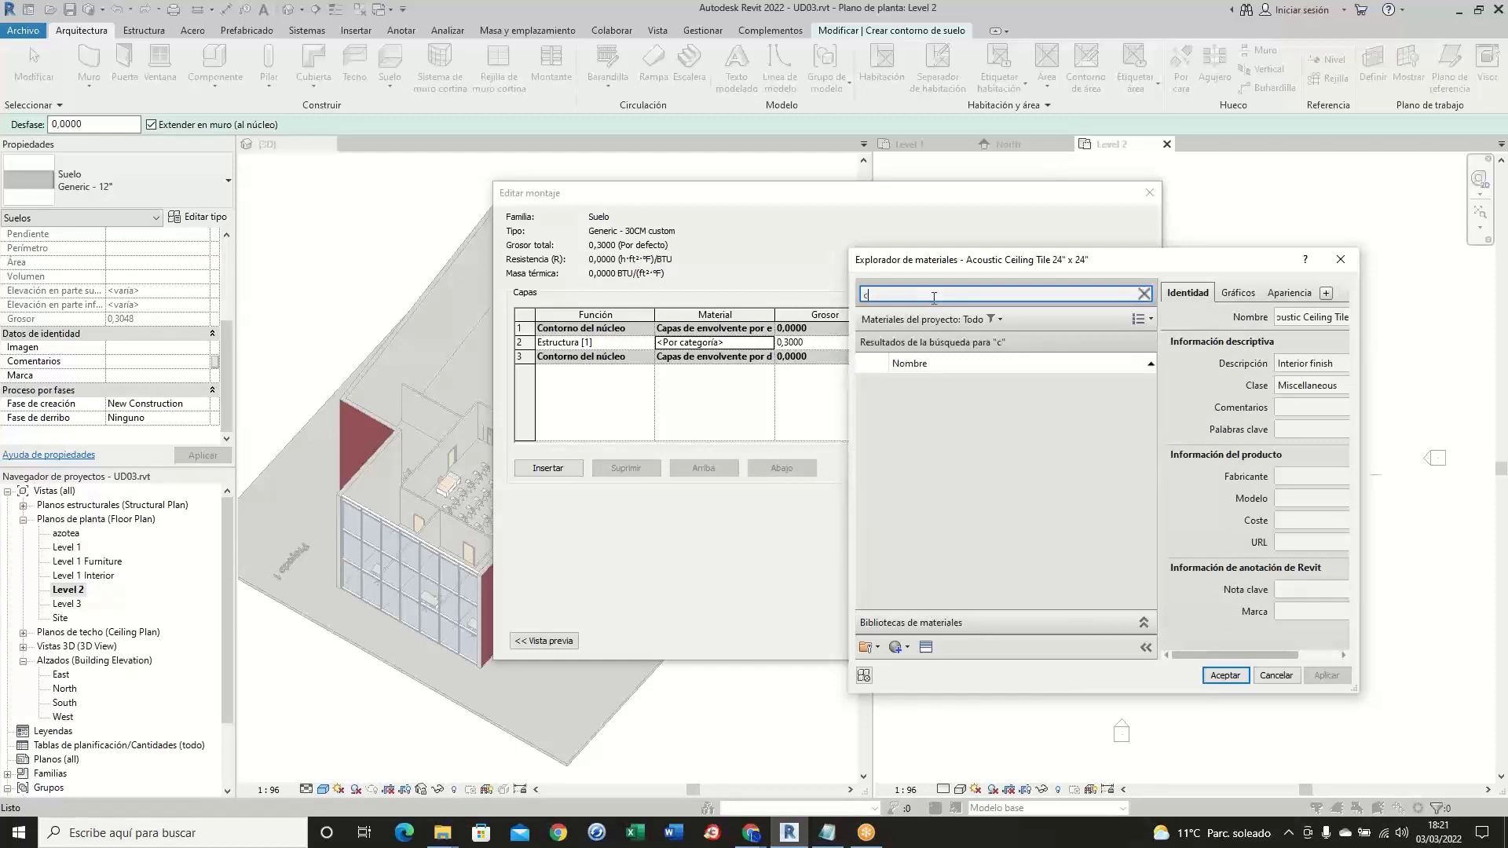
{"action": "type", "text": "oncret"}
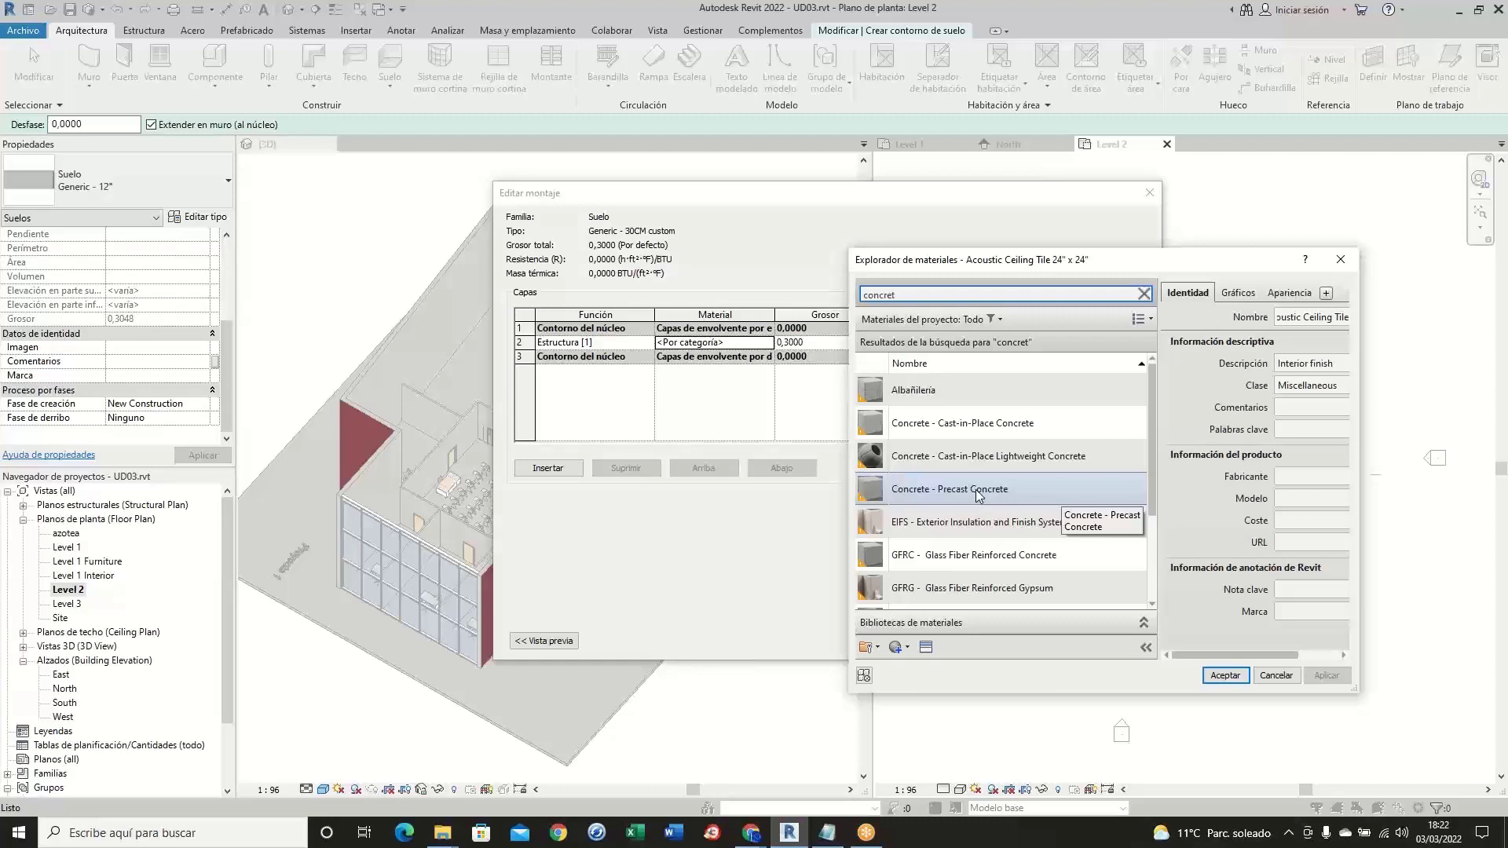
{"action": "scroll", "coordinate": [993, 506], "scroll_direction": "down", "scroll_amount": 2}
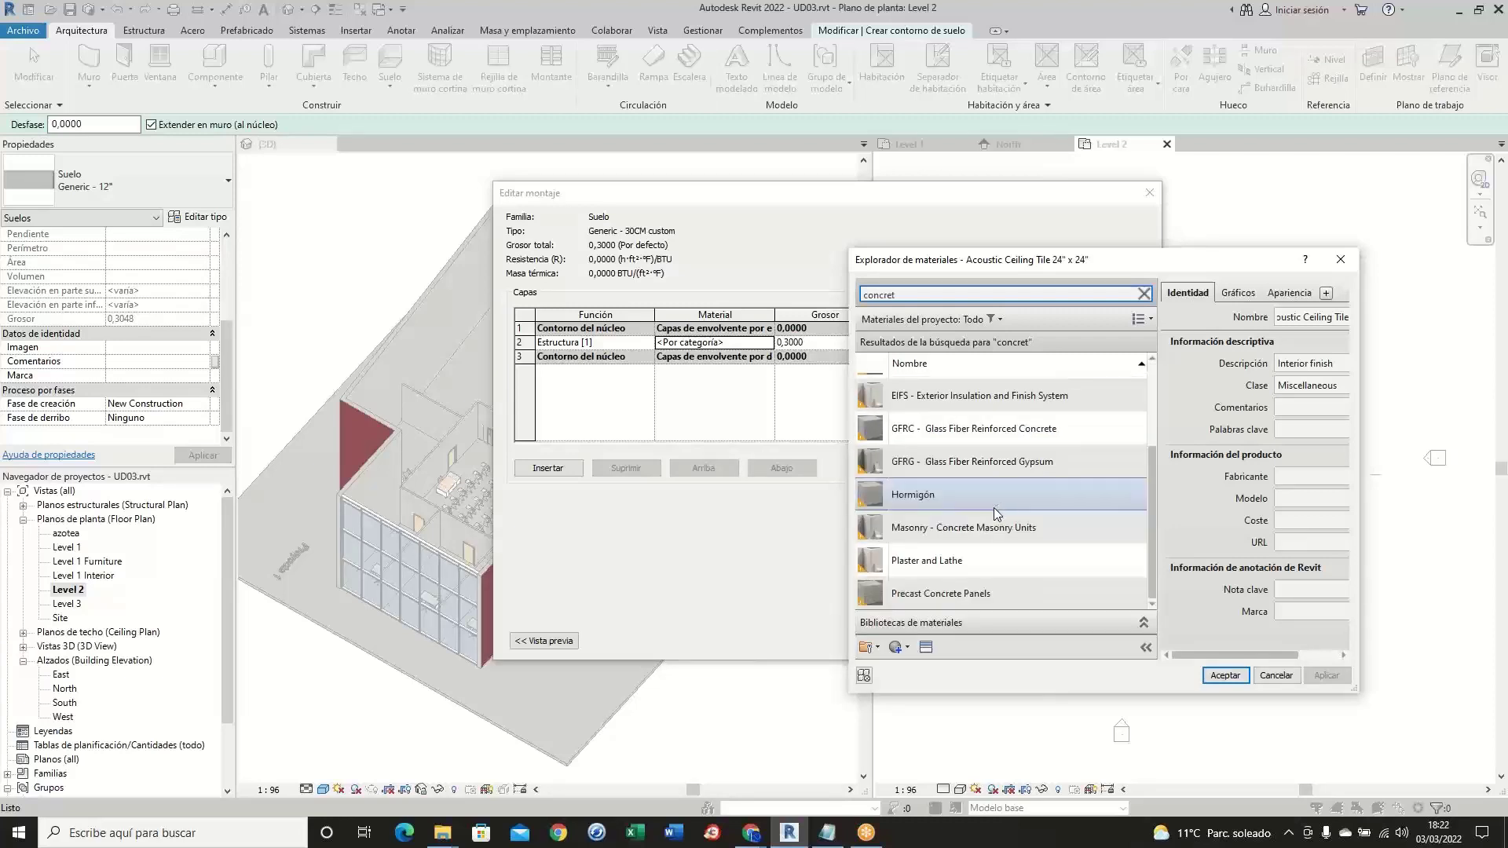
{"action": "scroll", "coordinate": [995, 501], "scroll_direction": "up", "scroll_amount": 2}
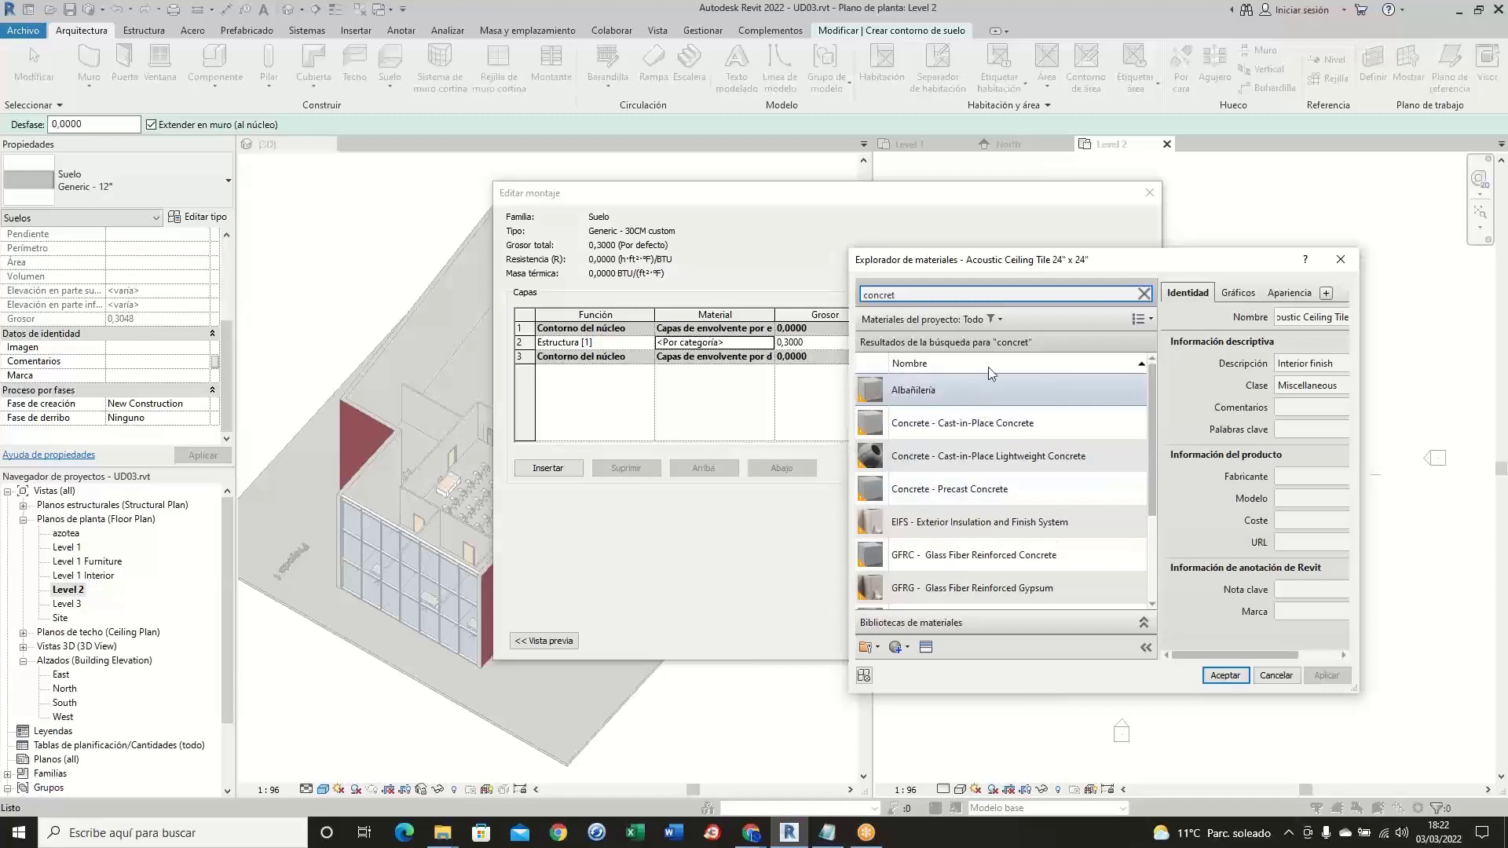
- Filter the project materials by the Concrete class and select Concrete - Cast-in-Place Concrete
{"action": "left_click", "coordinate": [999, 321]}
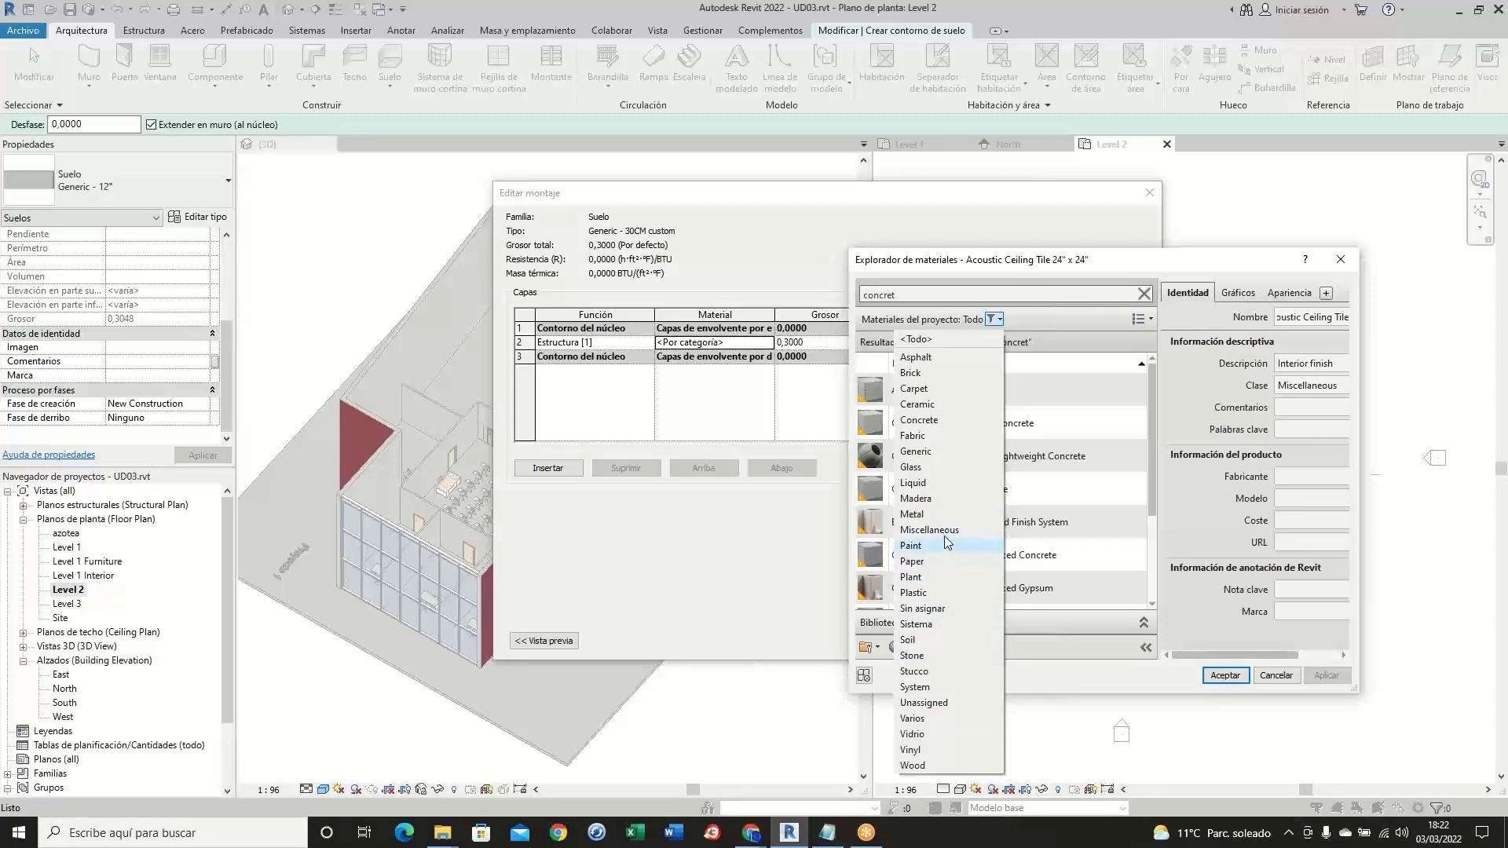
{"action": "left_click", "coordinate": [946, 422]}
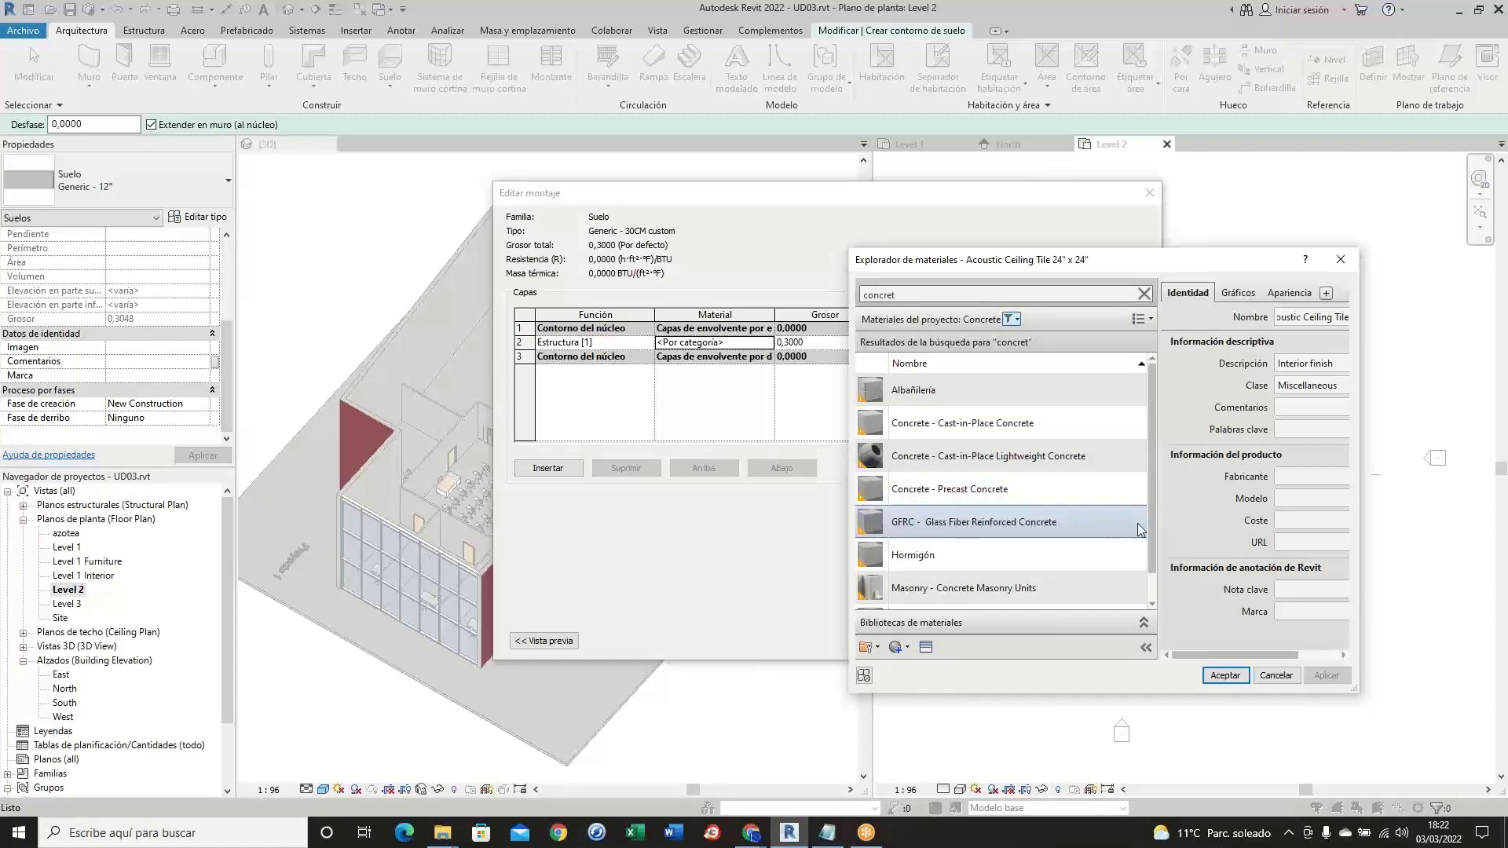
{"action": "left_click_drag", "start_coordinate": [1150, 524], "coordinate": [1150, 552]}
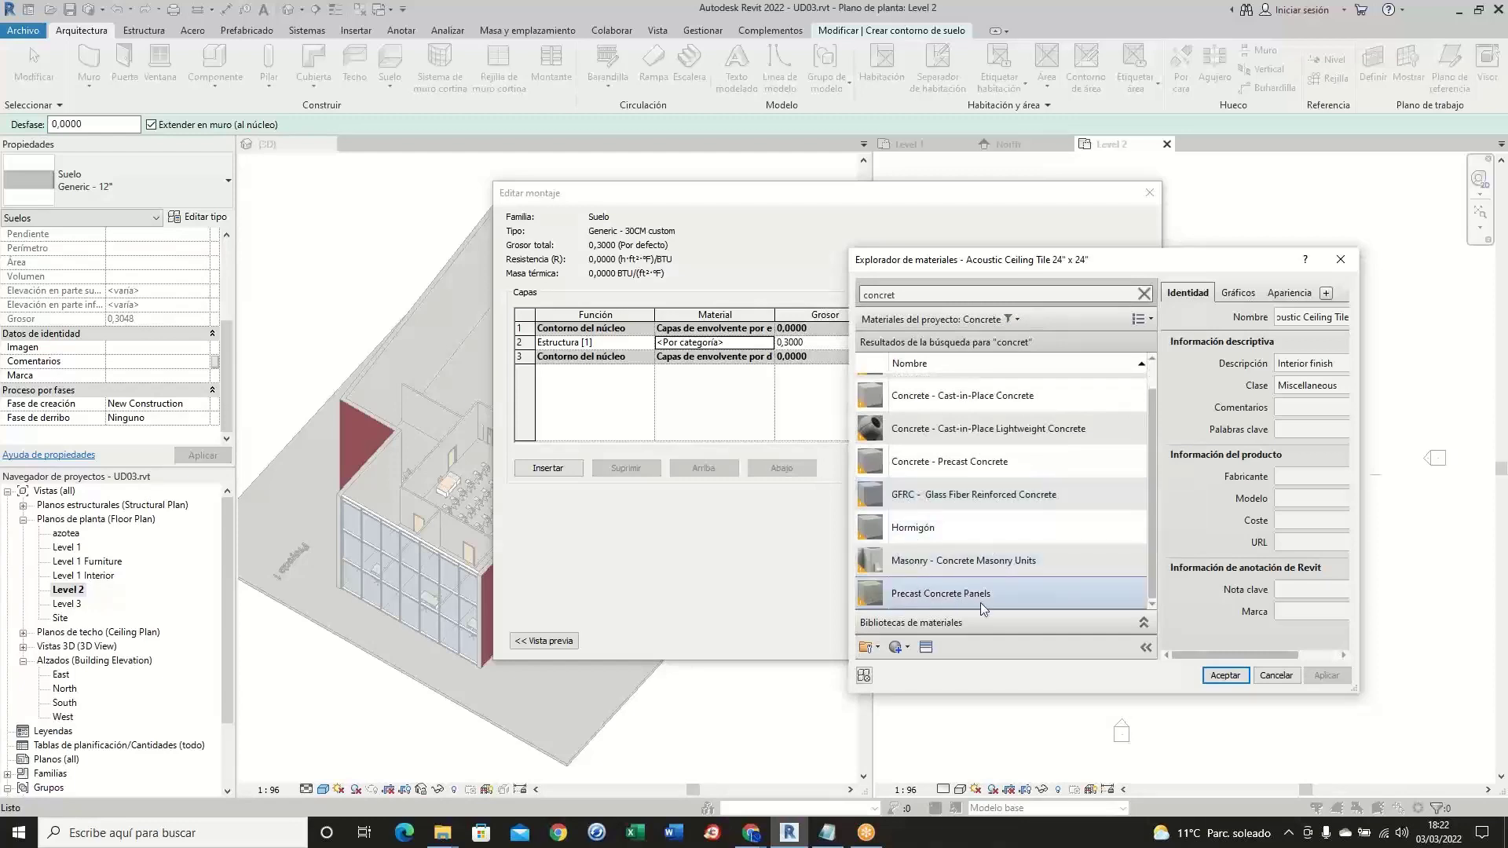
{"action": "scroll", "coordinate": [974, 540], "scroll_direction": "up", "scroll_amount": 1}
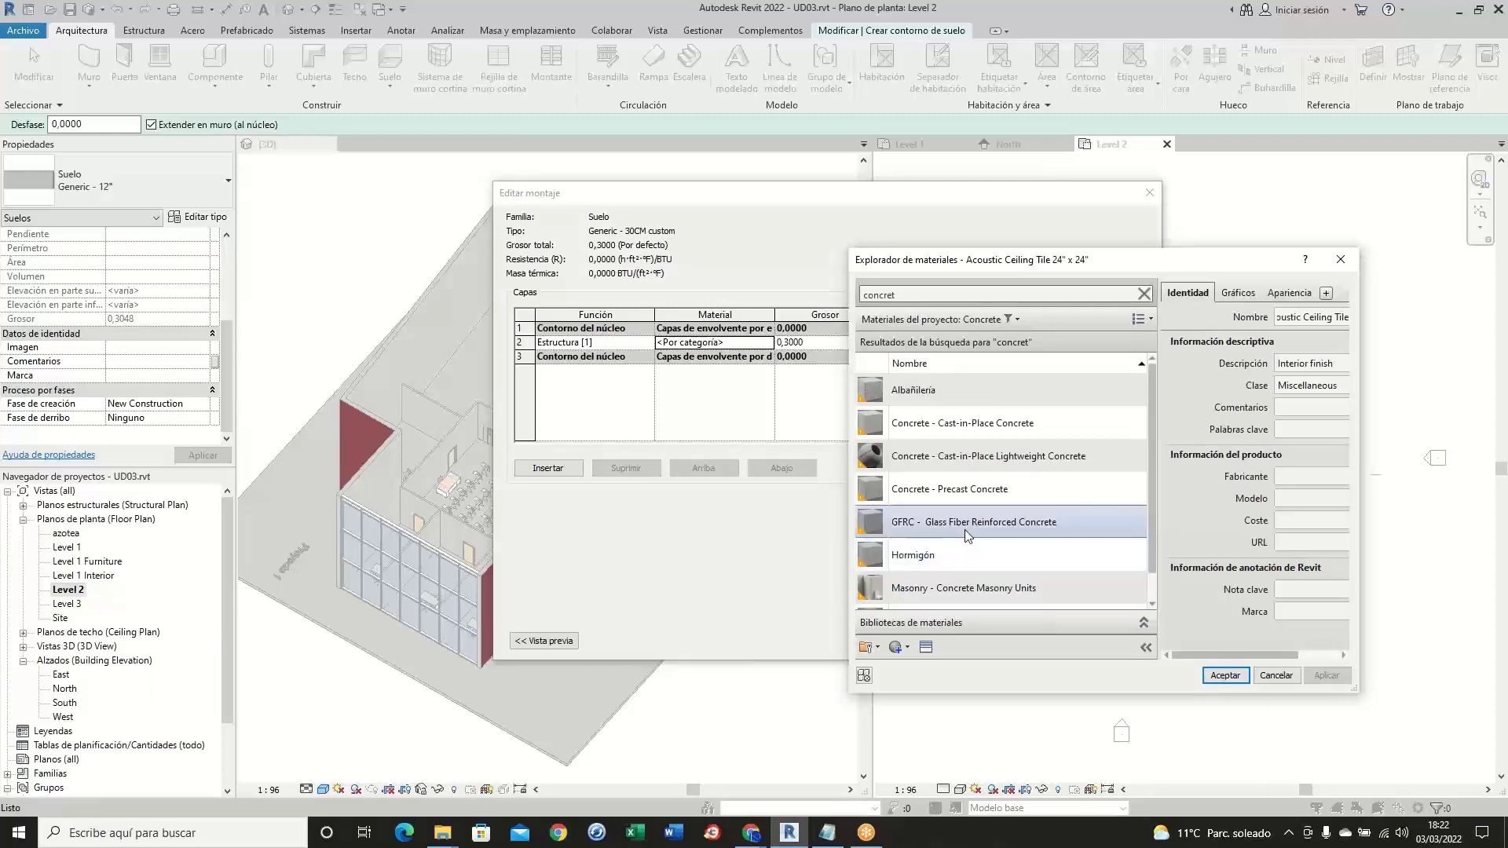
{"action": "left_click", "coordinate": [931, 429]}
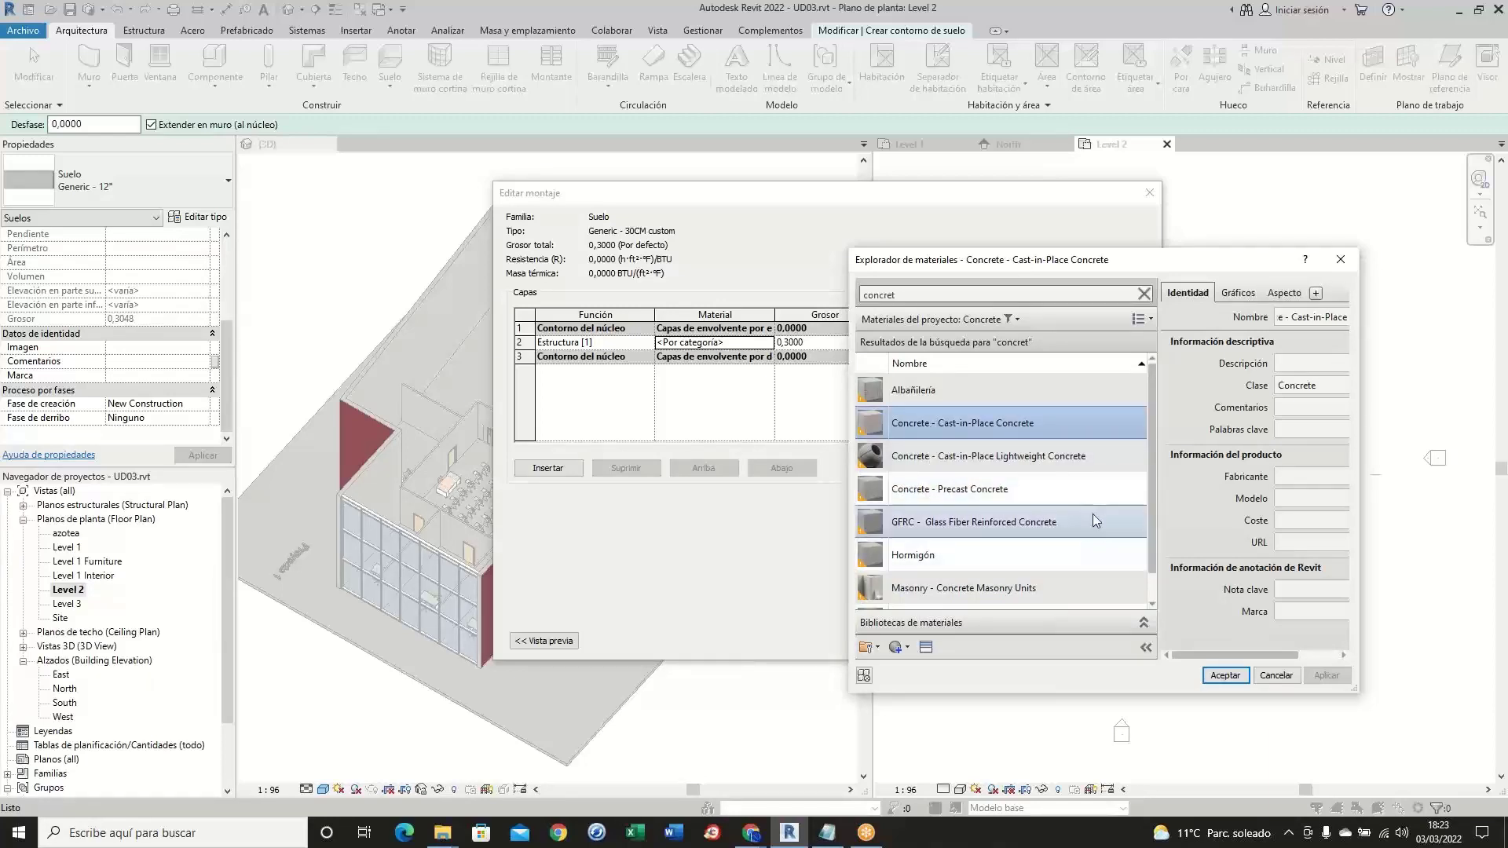
- Widen the material browser and examine the identity fields of Concrete - Cast-in-Place Concrete, from its description to its product and keynote information
{"action": "left_click_drag", "start_coordinate": [842, 473], "coordinate": [559, 473]}
{"action": "left_click", "coordinate": [1077, 365]}
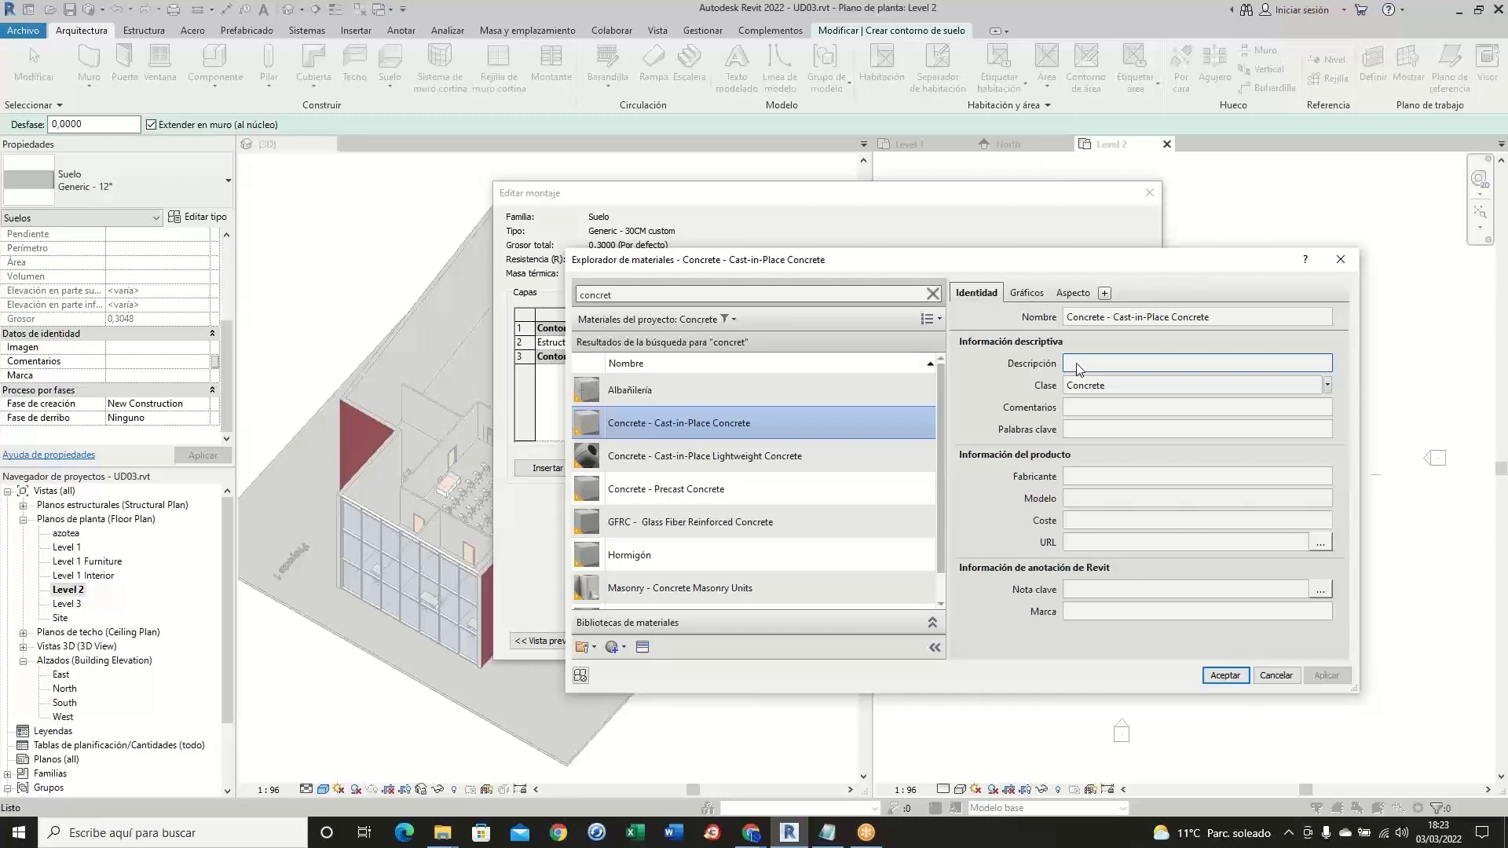
{"action": "left_click", "coordinate": [1078, 365]}
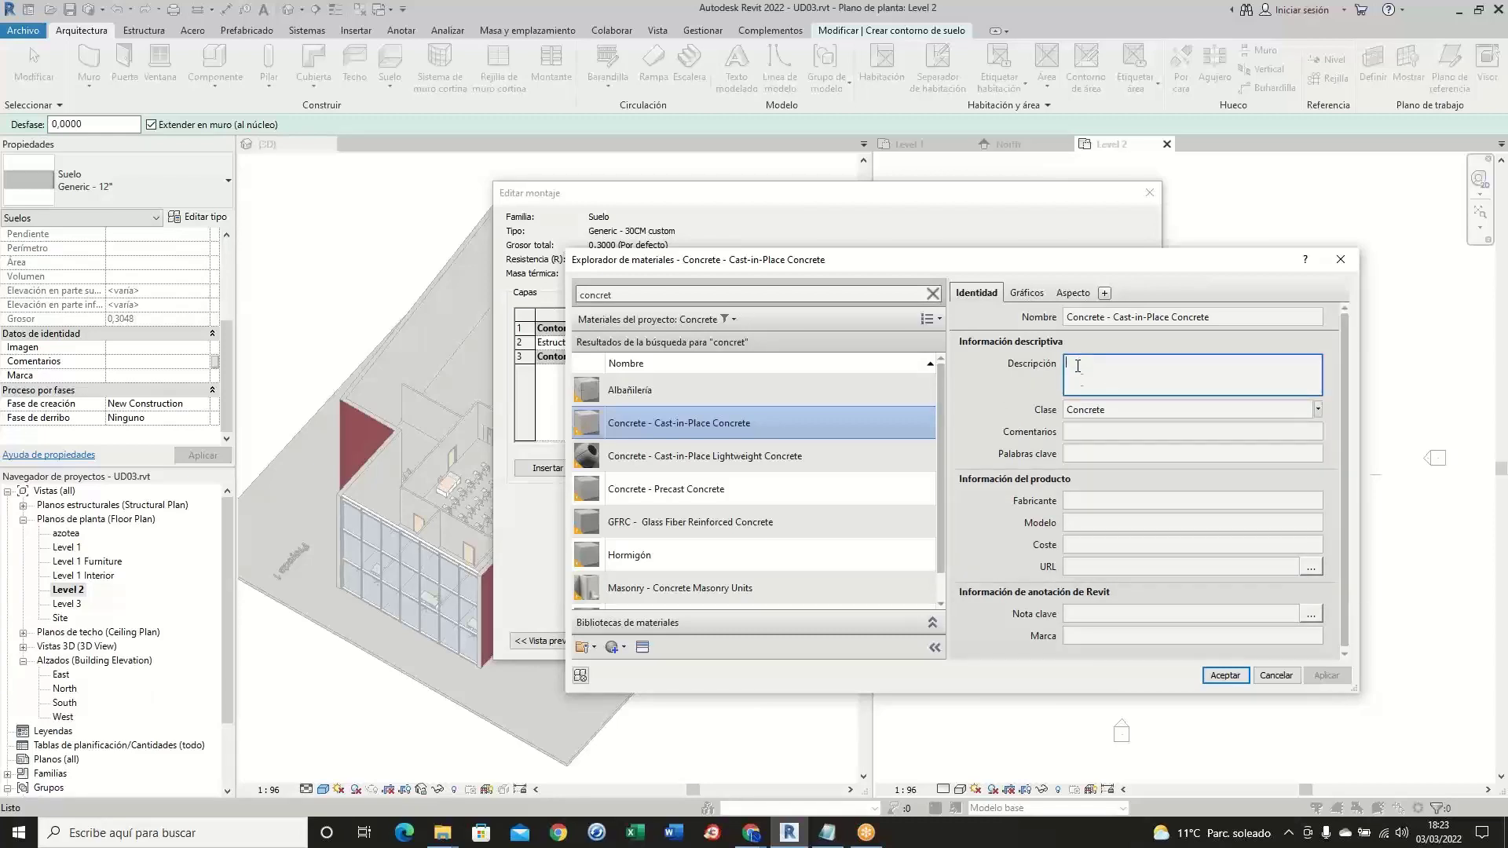
{"action": "left_click", "coordinate": [1073, 453]}
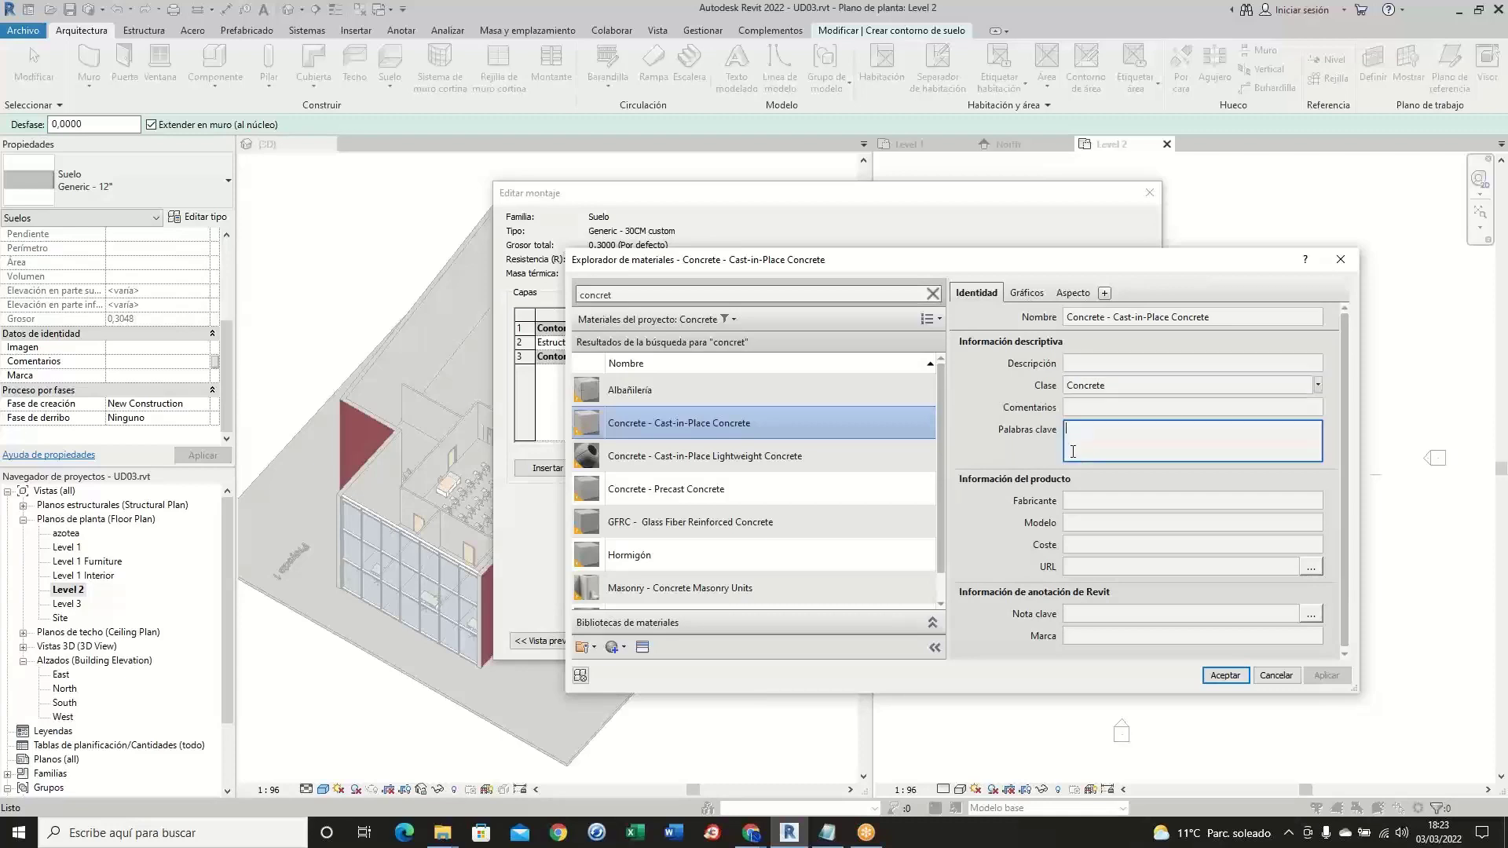
{"action": "left_click", "coordinate": [1076, 502]}
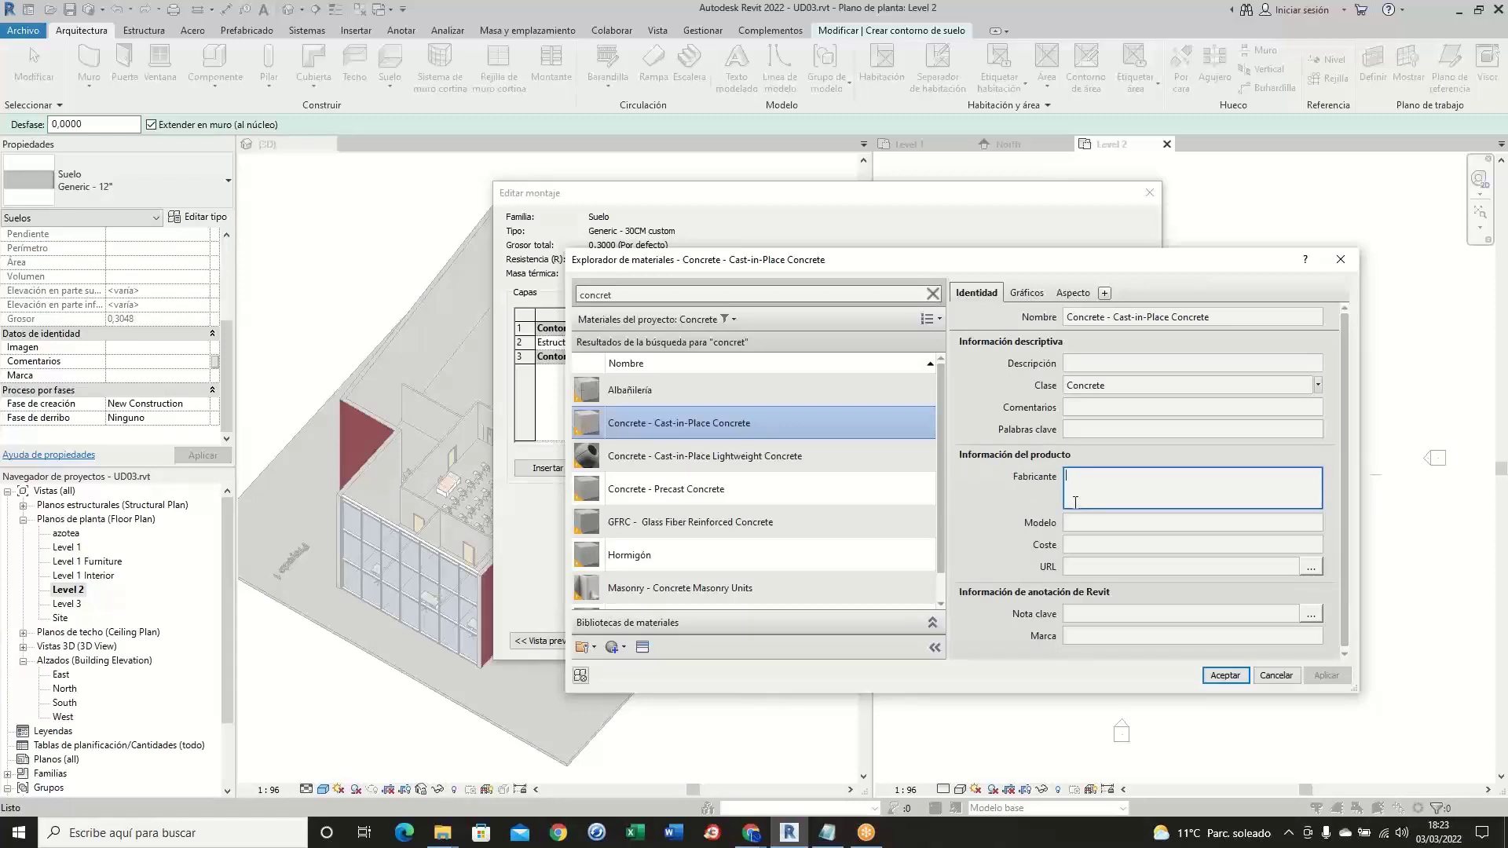
{"action": "left_click", "coordinate": [1078, 544]}
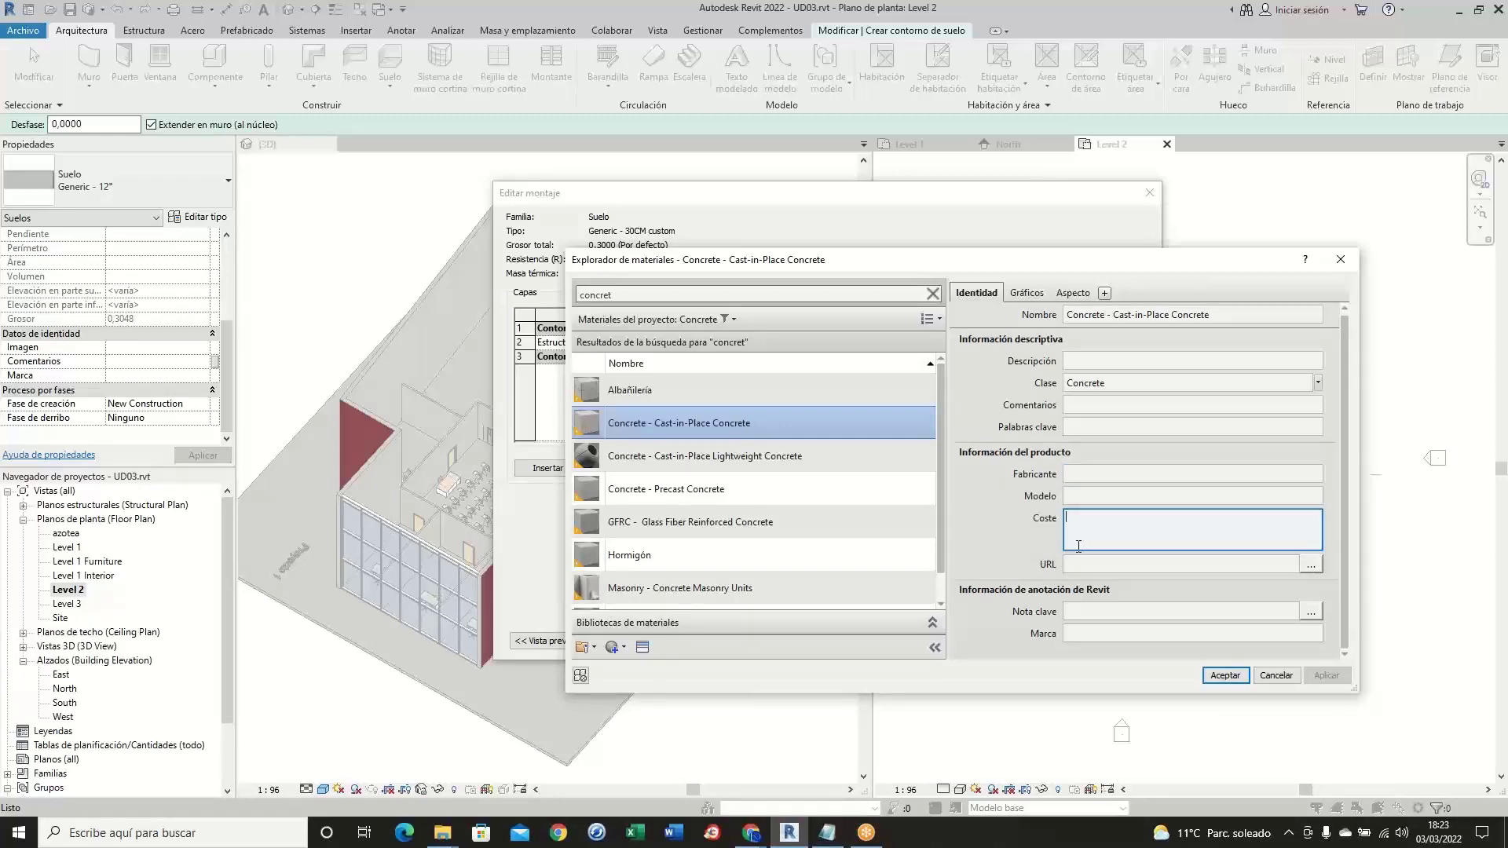
{"action": "left_click", "coordinate": [1081, 612]}
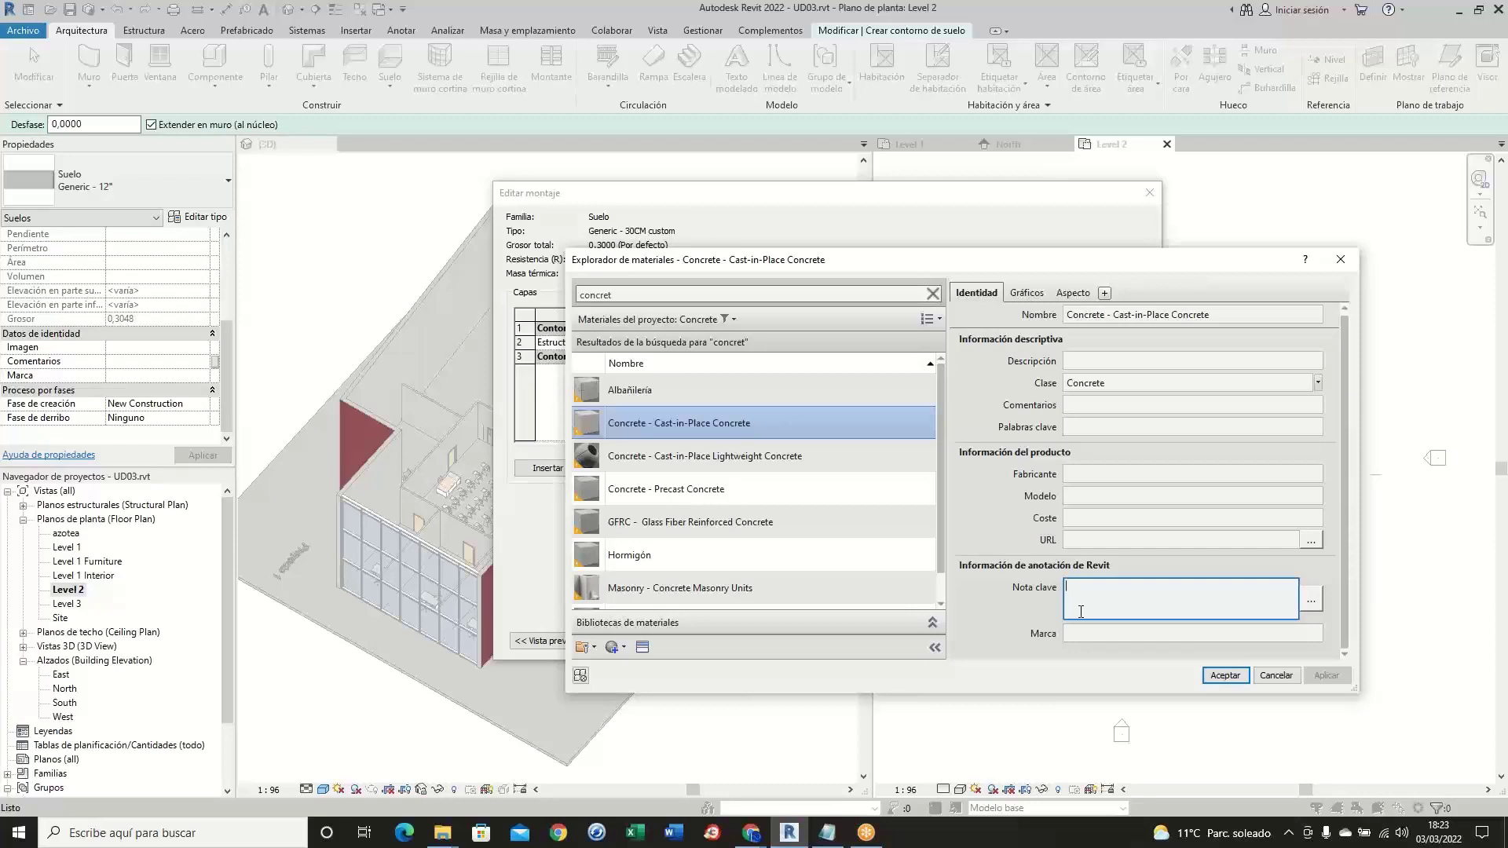
- Examine the material's shading, surface and cut pattern settings, browsing the fill patterns available for the cut foreground without changing it
{"action": "left_click", "coordinate": [1027, 294]}
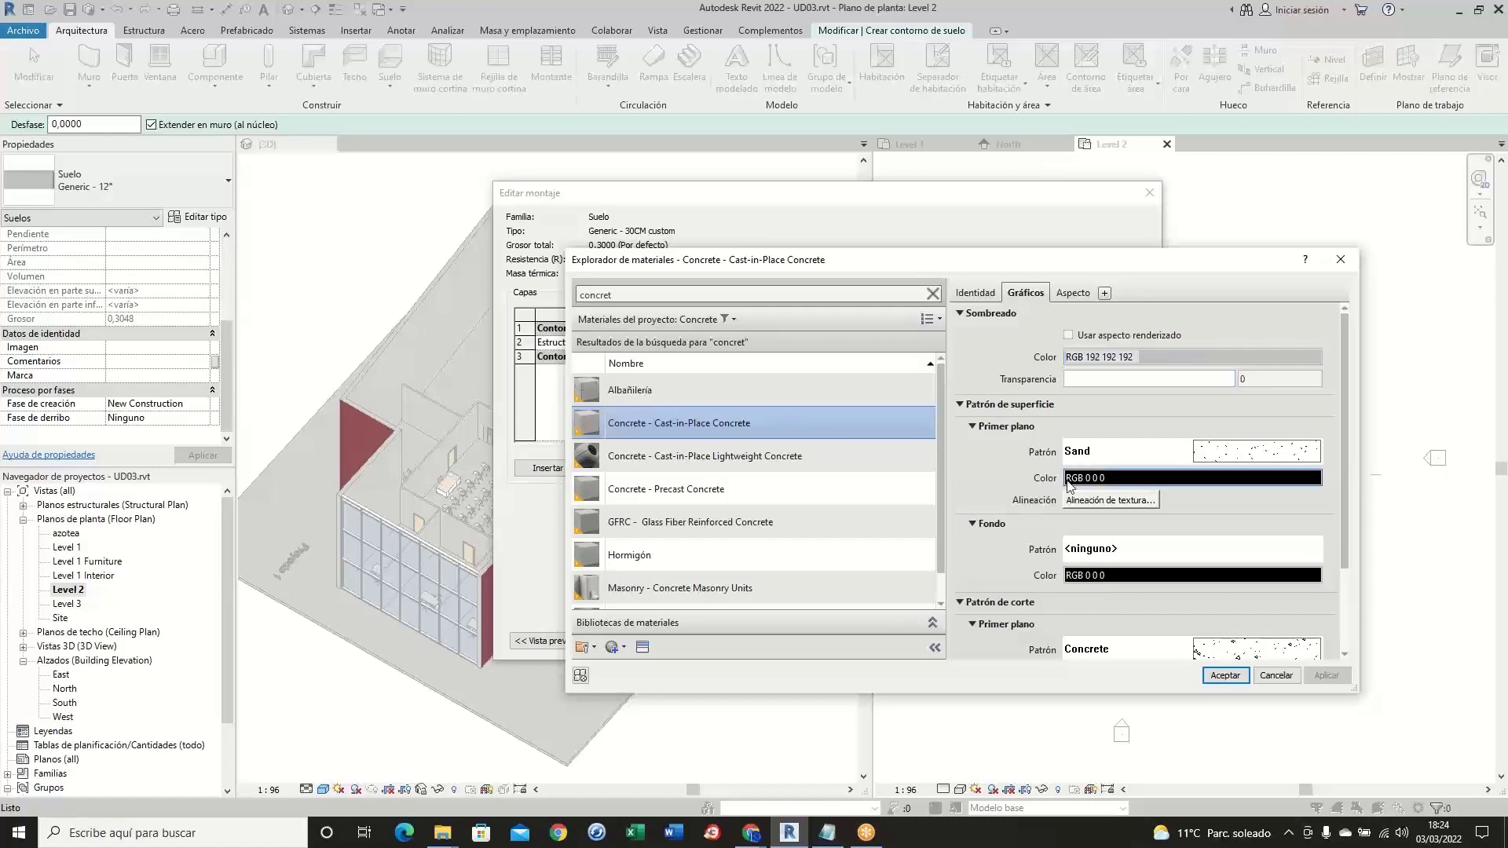
{"action": "scroll", "coordinate": [999, 492], "scroll_direction": "down", "scroll_amount": 3}
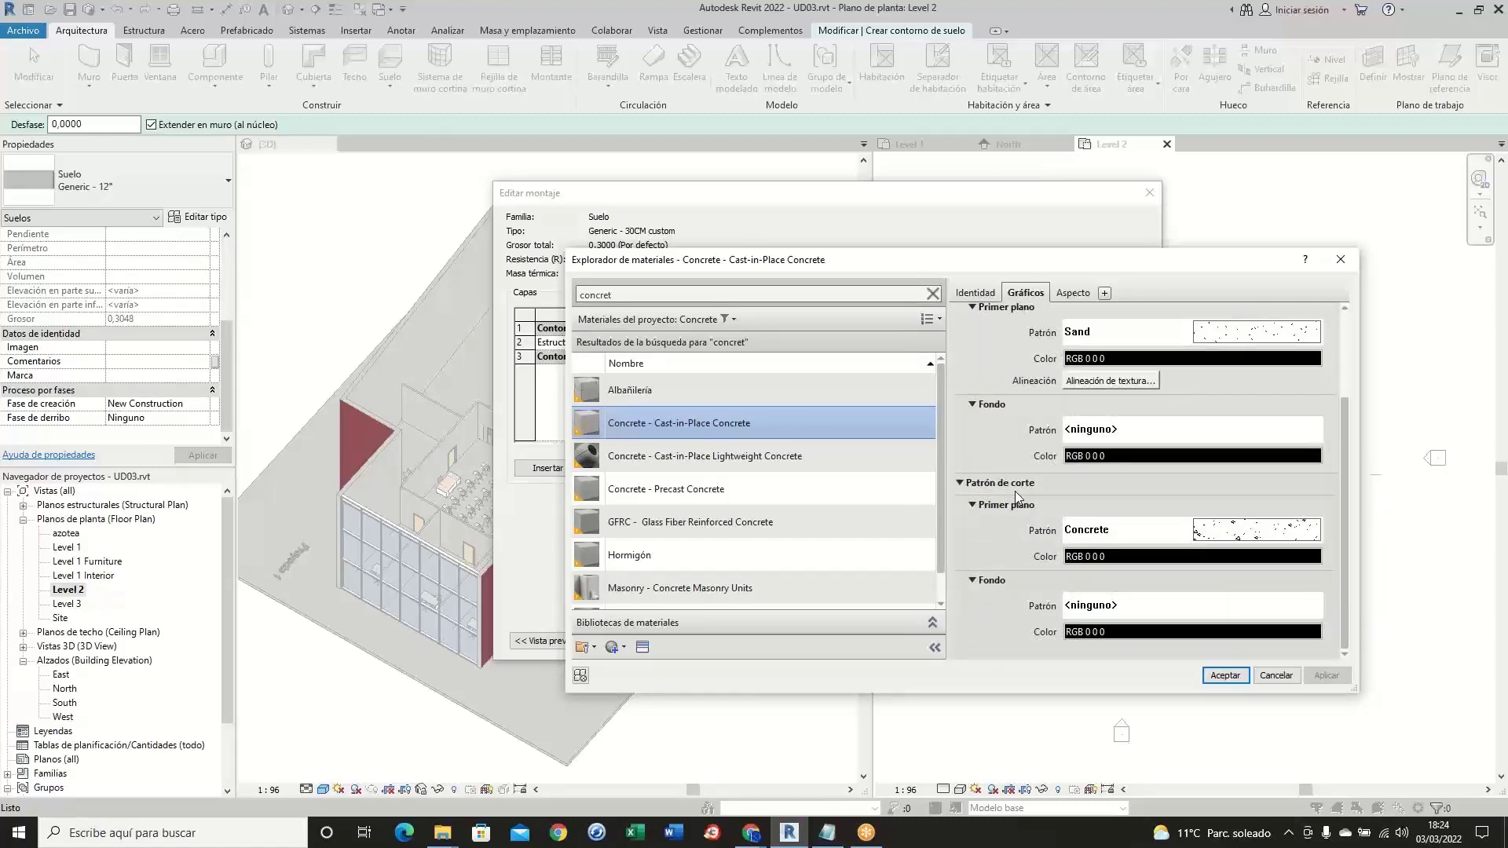
{"action": "left_click", "coordinate": [1208, 539]}
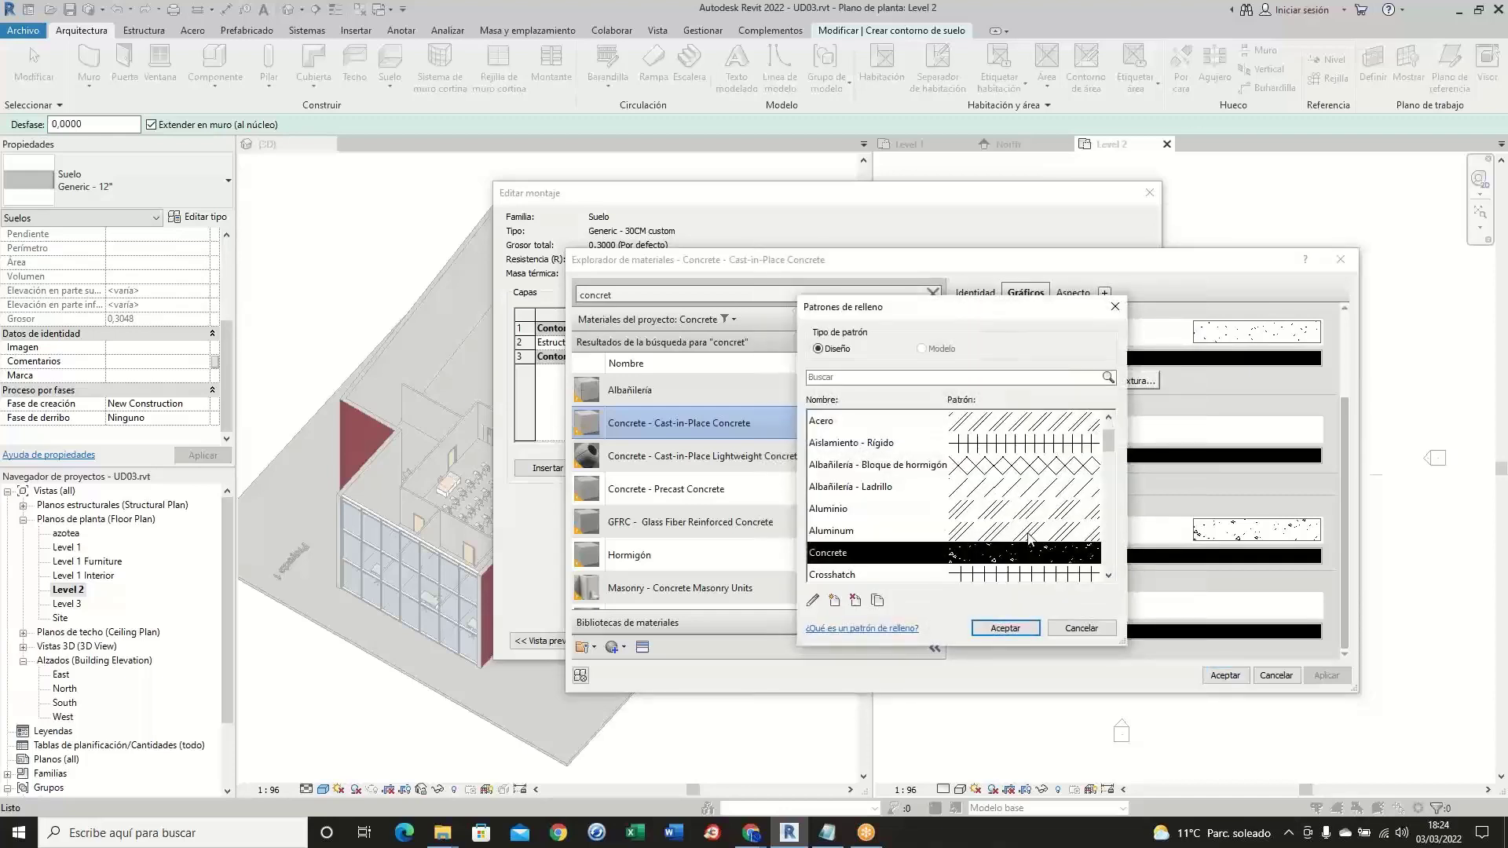
{"action": "scroll", "coordinate": [1030, 539], "scroll_direction": "up", "scroll_amount": 3}
{"action": "scroll", "coordinate": [1025, 526], "scroll_direction": "down", "scroll_amount": 6}
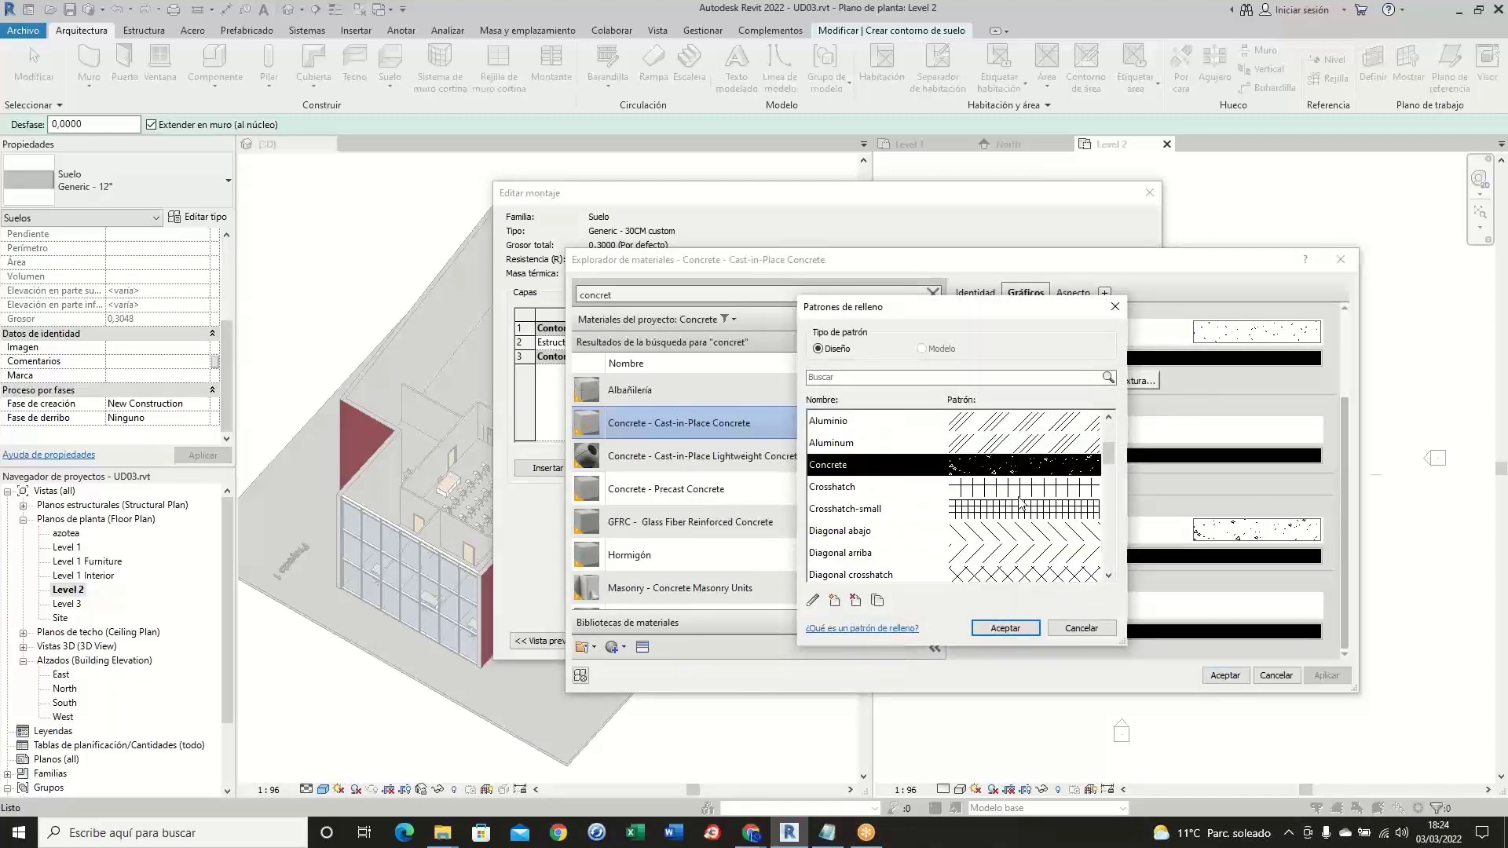
{"action": "scroll", "coordinate": [1021, 511], "scroll_direction": "down", "scroll_amount": 3}
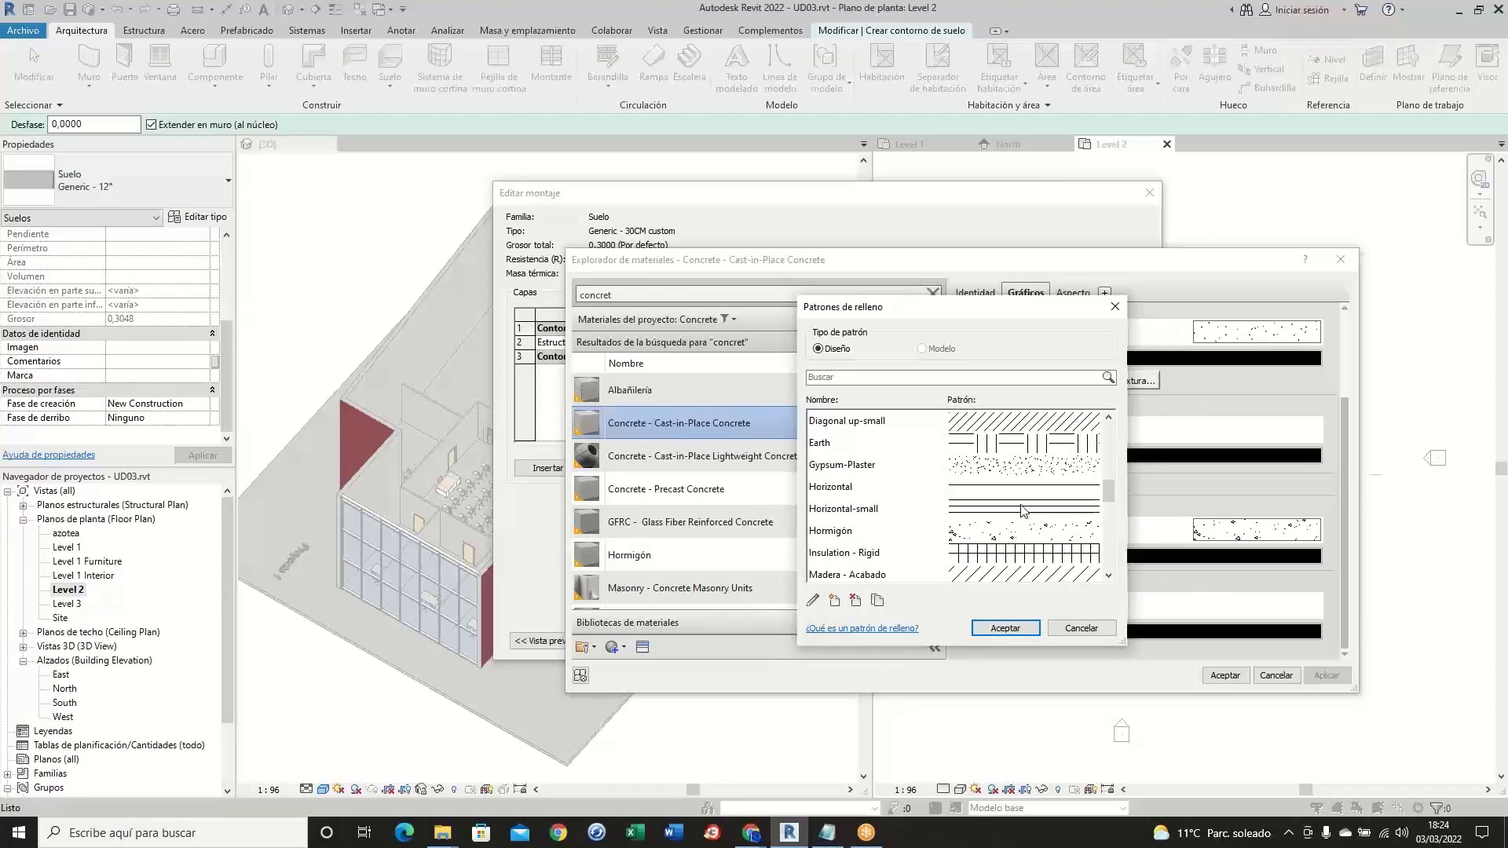
{"action": "scroll", "coordinate": [1021, 510], "scroll_direction": "down", "scroll_amount": 2}
{"action": "scroll", "coordinate": [1022, 510], "scroll_direction": "down", "scroll_amount": 2}
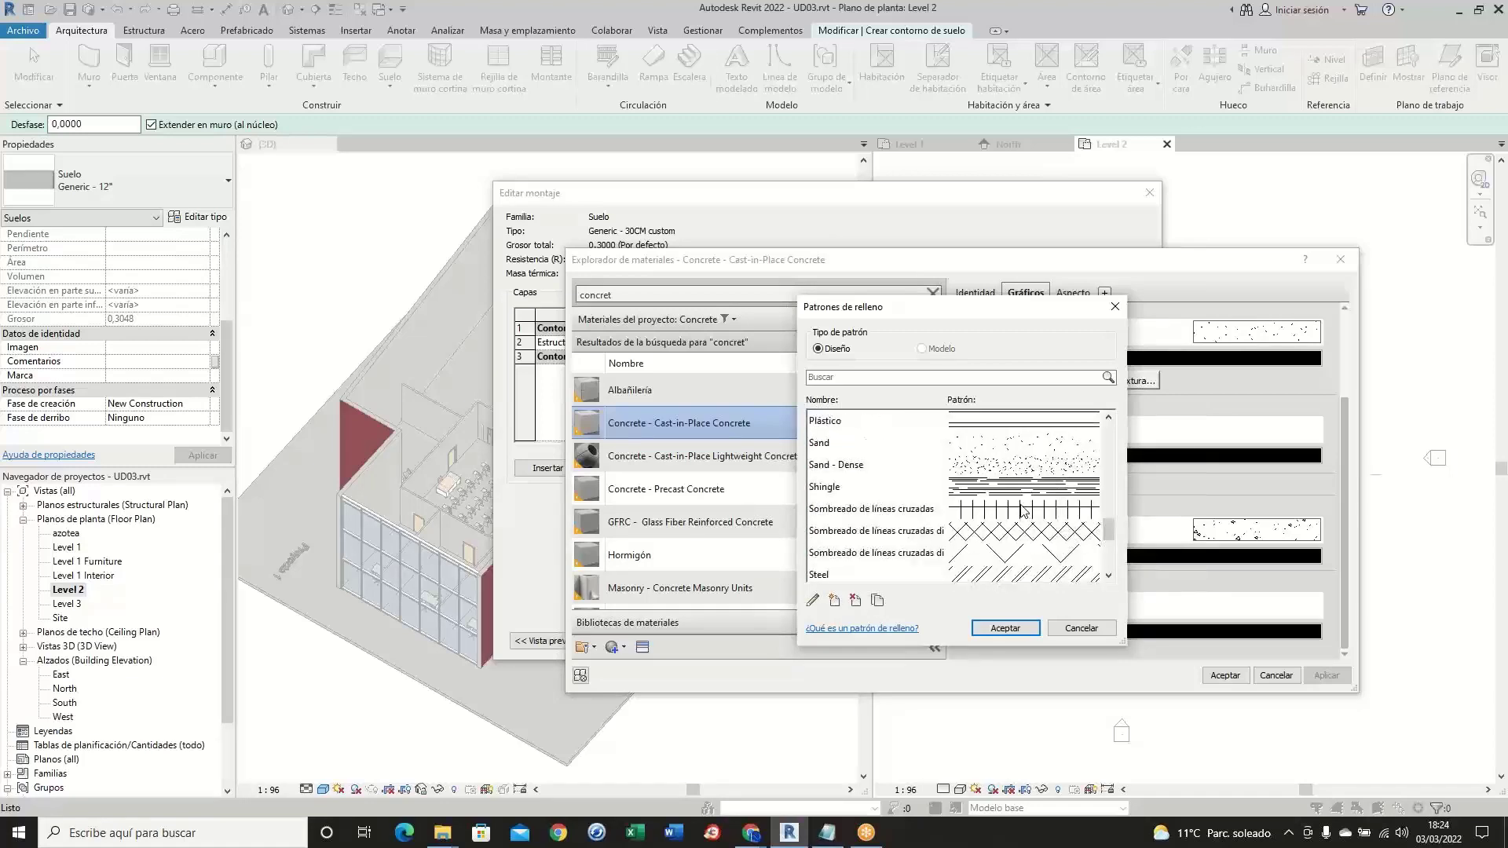
{"action": "scroll", "coordinate": [1022, 510], "scroll_direction": "down", "scroll_amount": 1}
{"action": "scroll", "coordinate": [1022, 511], "scroll_direction": "down", "scroll_amount": 1}
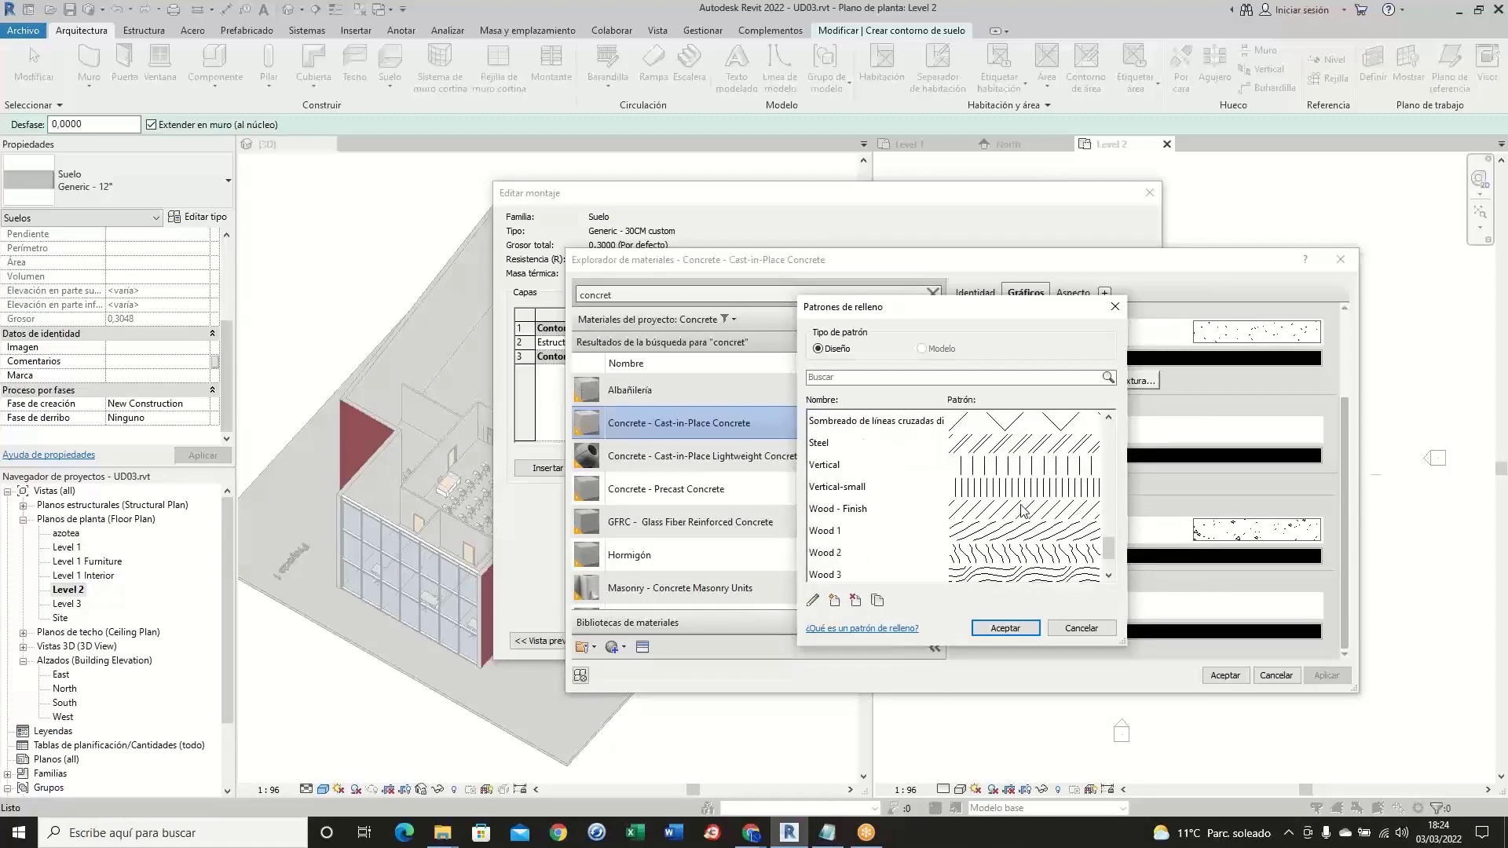
{"action": "left_click", "coordinate": [1082, 628]}
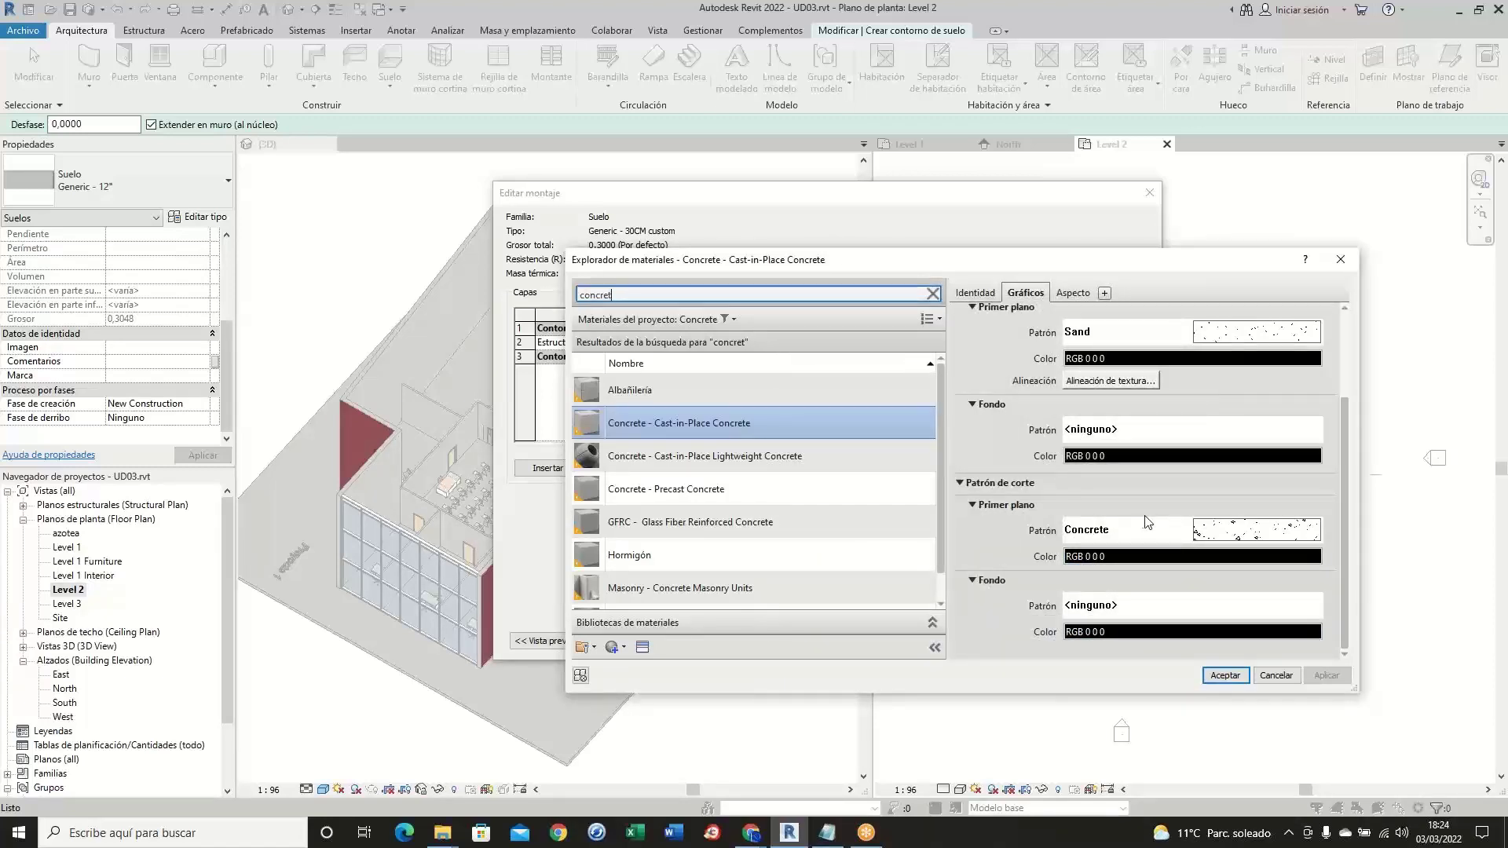
{"action": "scroll", "coordinate": [1043, 509], "scroll_direction": "up", "scroll_amount": 1}
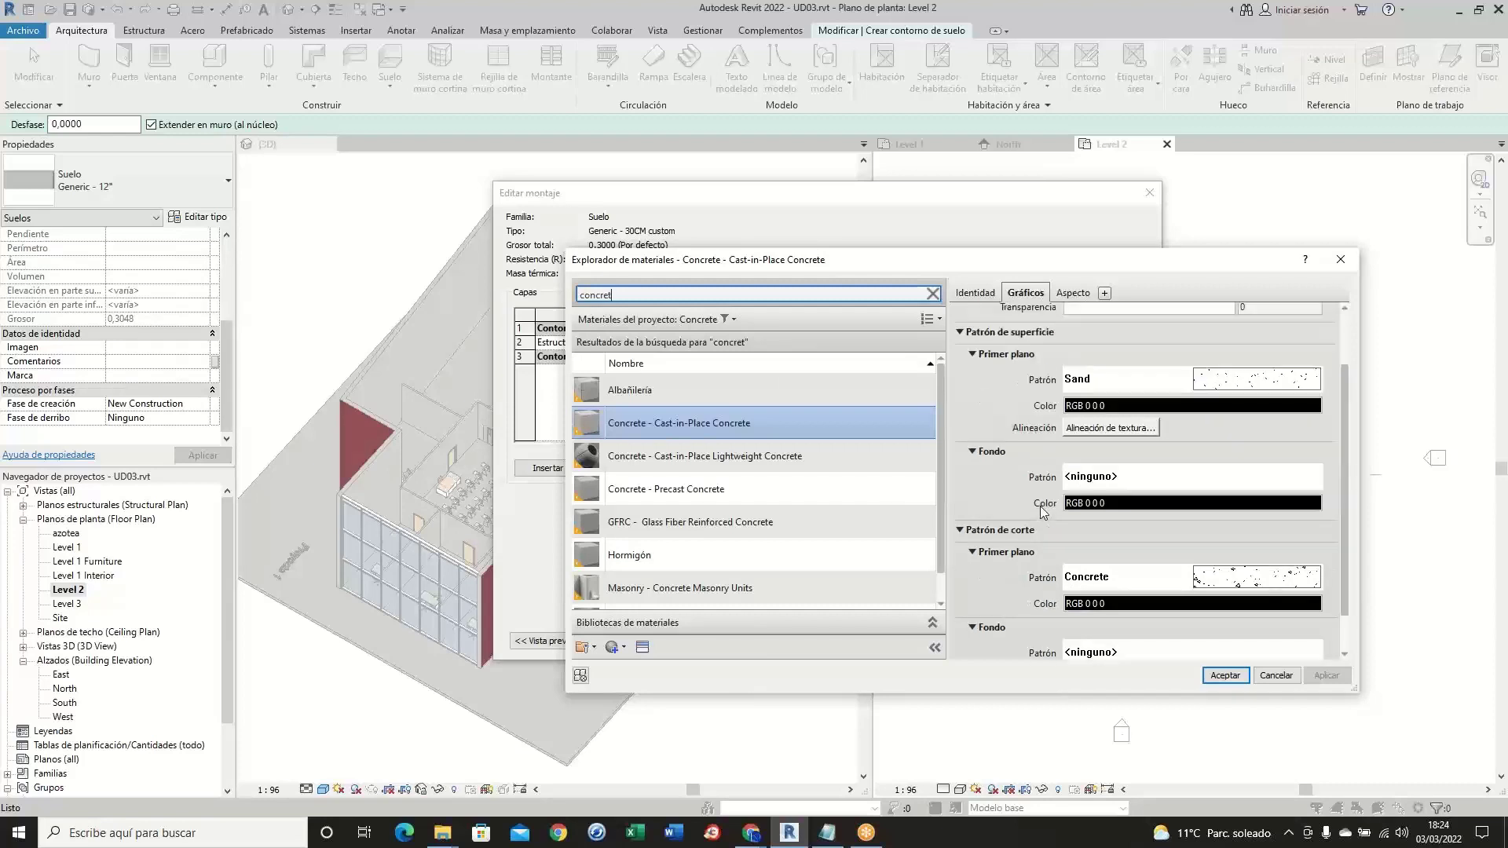
{"action": "scroll", "coordinate": [1040, 506], "scroll_direction": "up", "scroll_amount": 2}
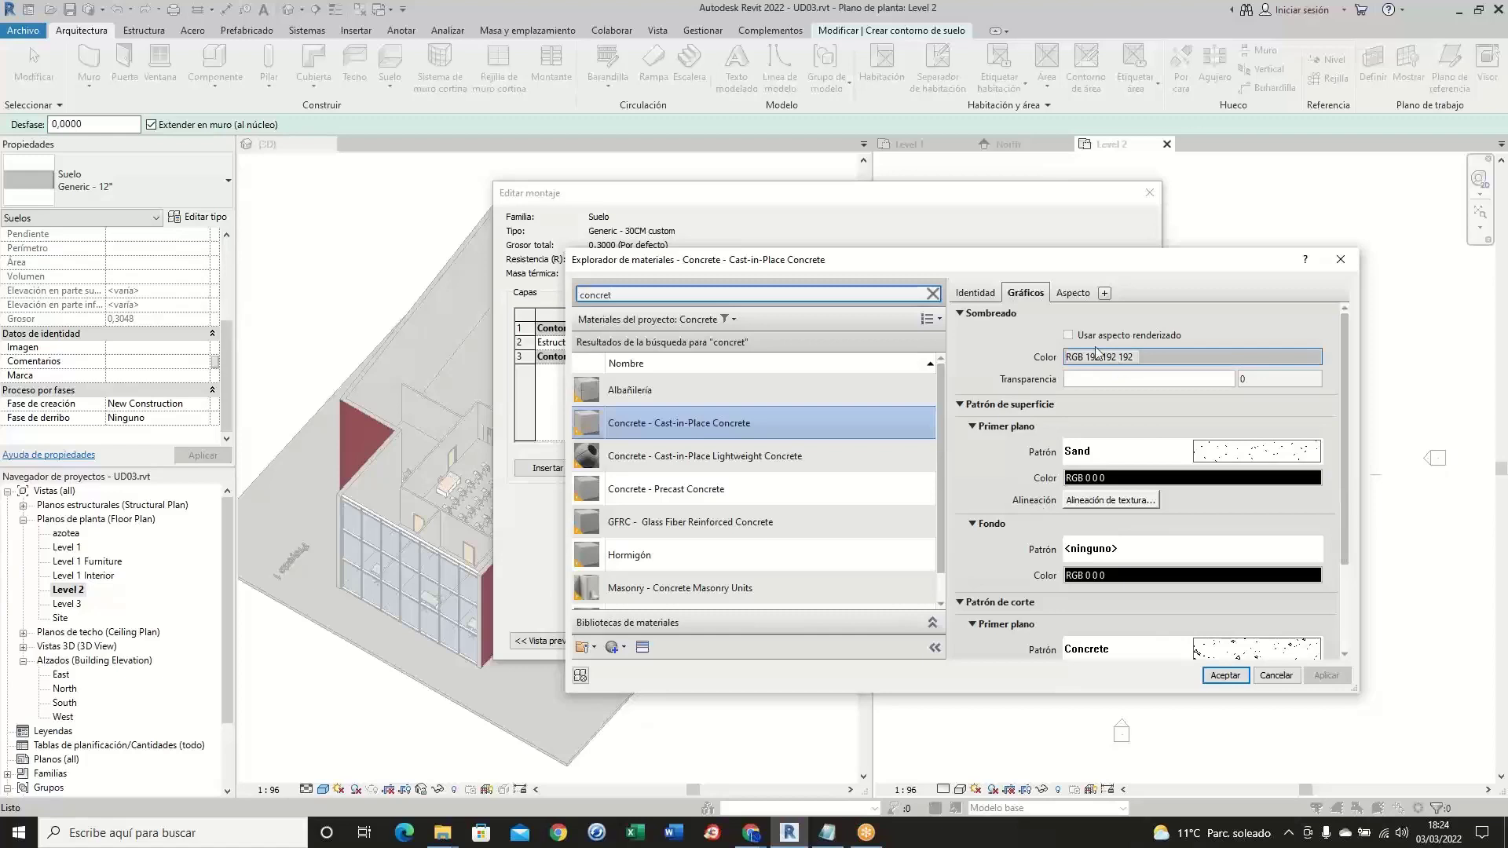
- Examine the material's appearance properties, expanding the Información, Relieves de acabado, Deslustre and Matizado sections
{"action": "left_click", "coordinate": [1068, 296]}
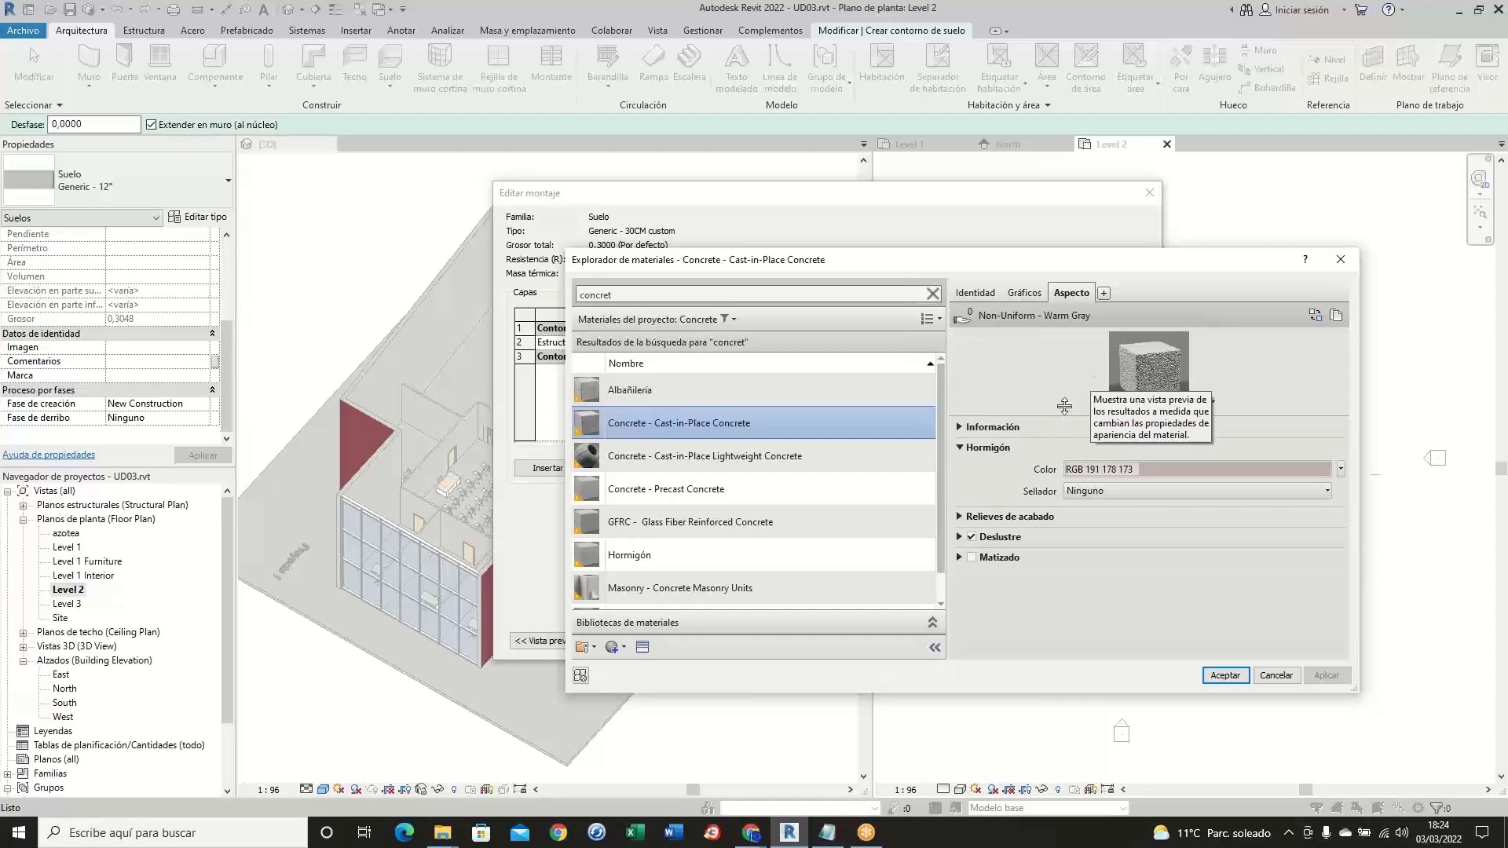
{"action": "left_click", "coordinate": [958, 426]}
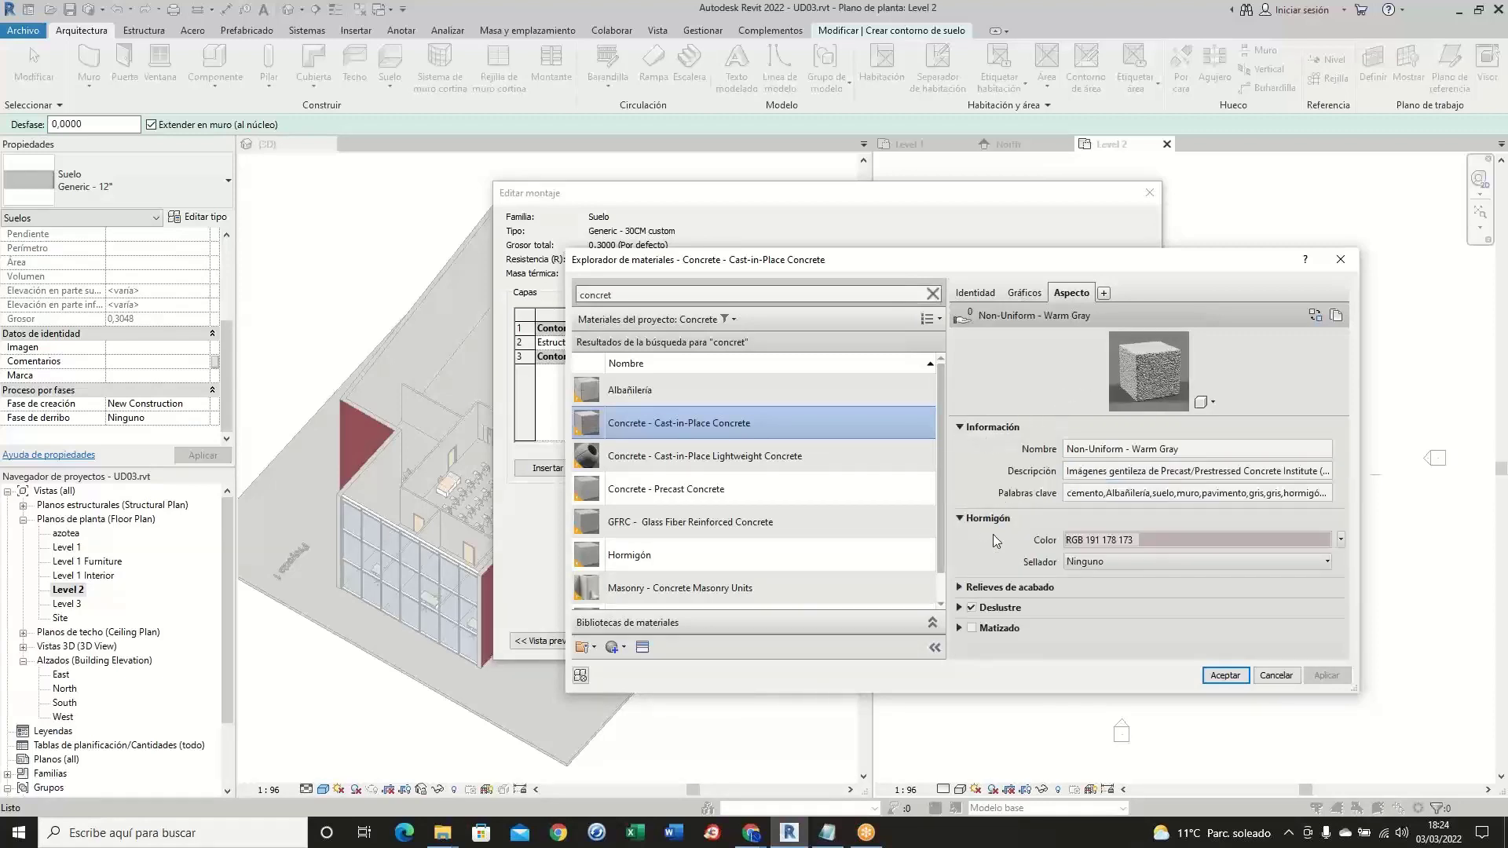
{"action": "left_click", "coordinate": [959, 589]}
{"action": "scroll", "coordinate": [967, 581], "scroll_direction": "down", "scroll_amount": 1}
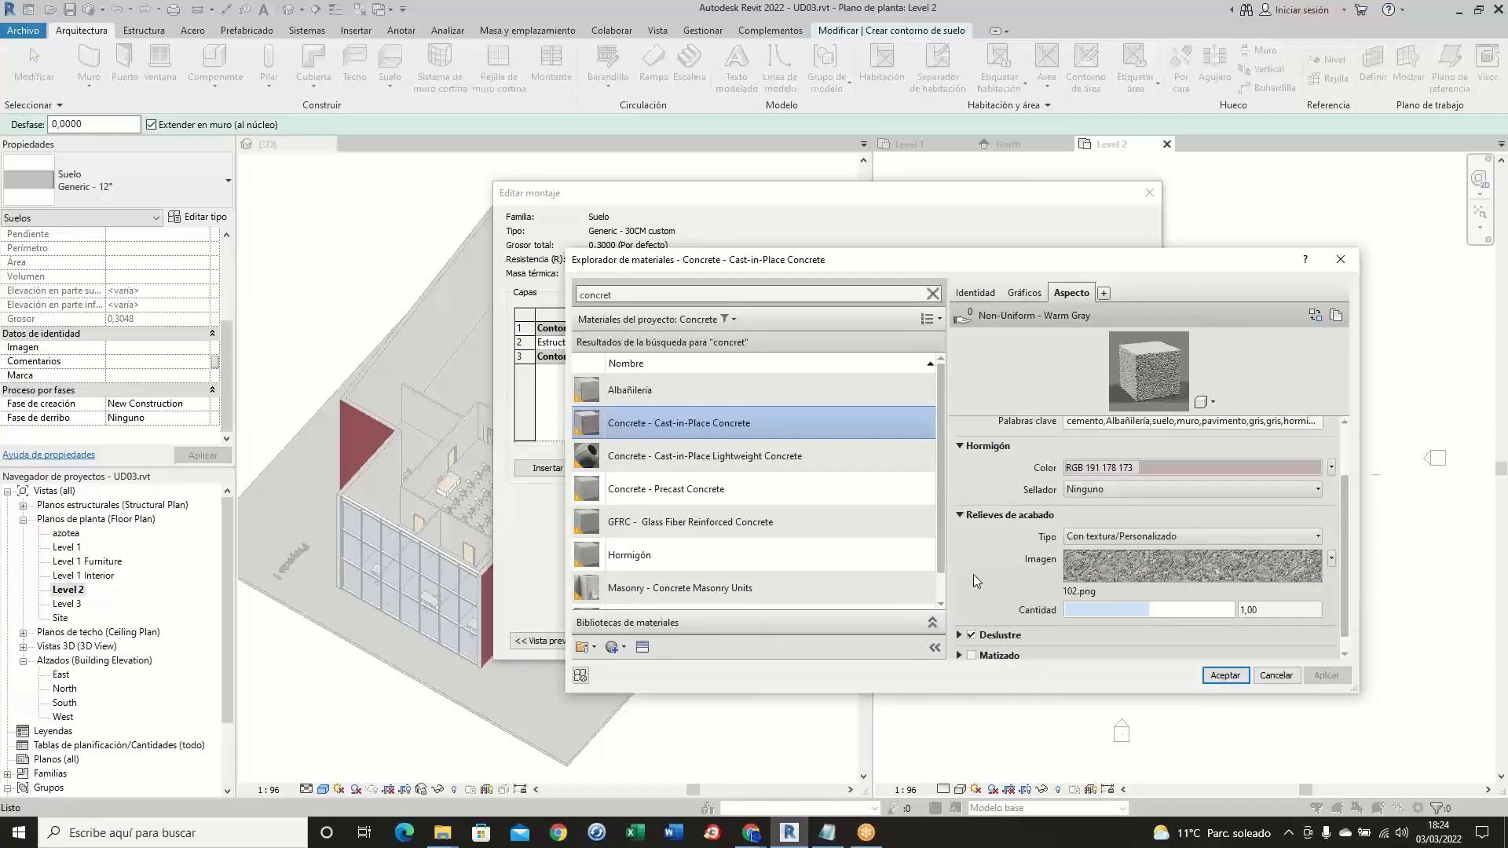
{"action": "scroll", "coordinate": [974, 575], "scroll_direction": "down", "scroll_amount": 1}
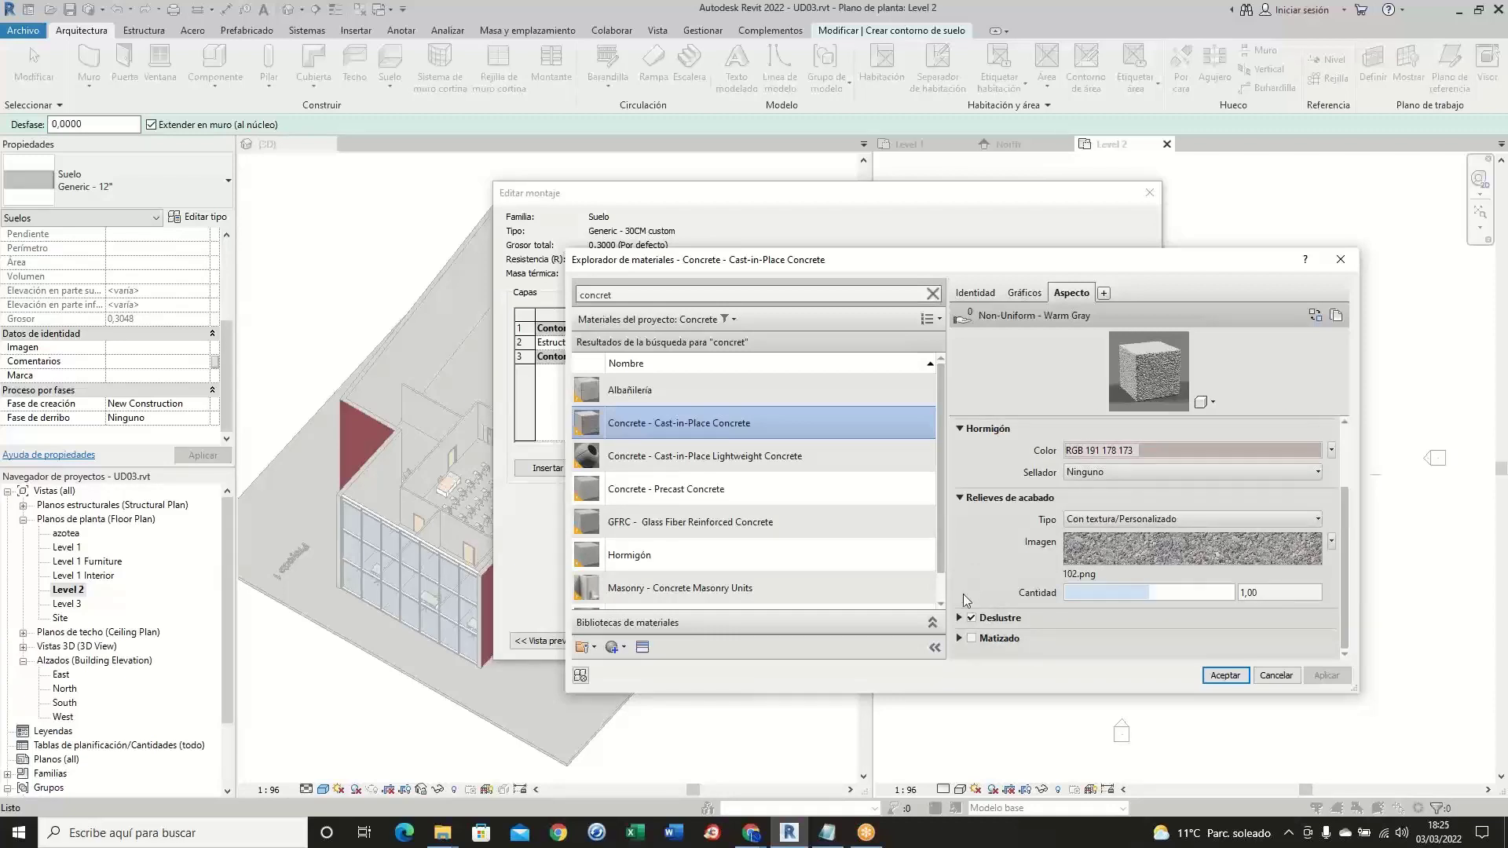
{"action": "left_click", "coordinate": [959, 619]}
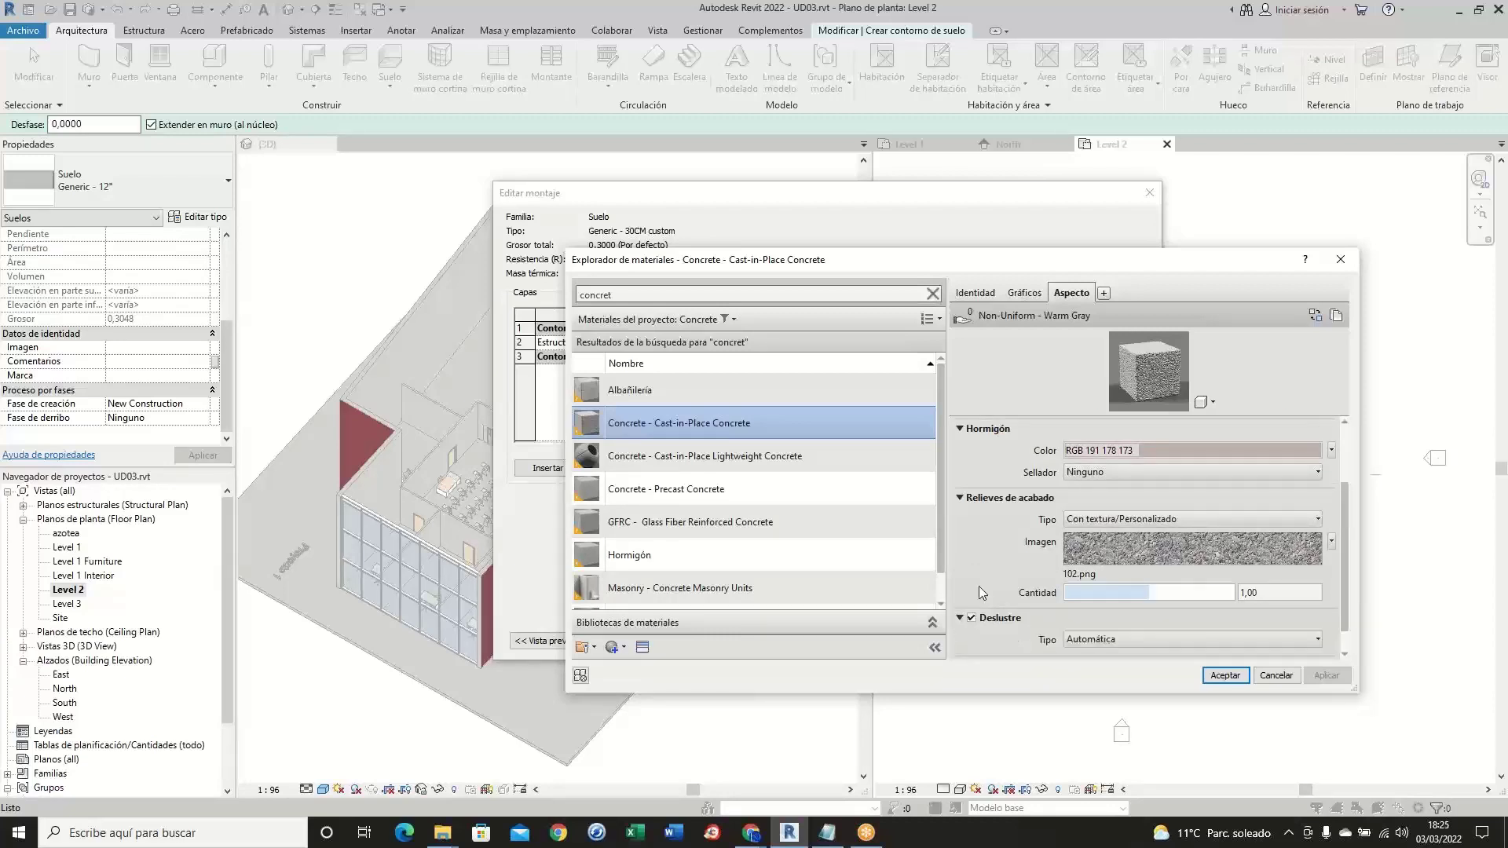
{"action": "scroll", "coordinate": [982, 581], "scroll_direction": "down", "scroll_amount": 1}
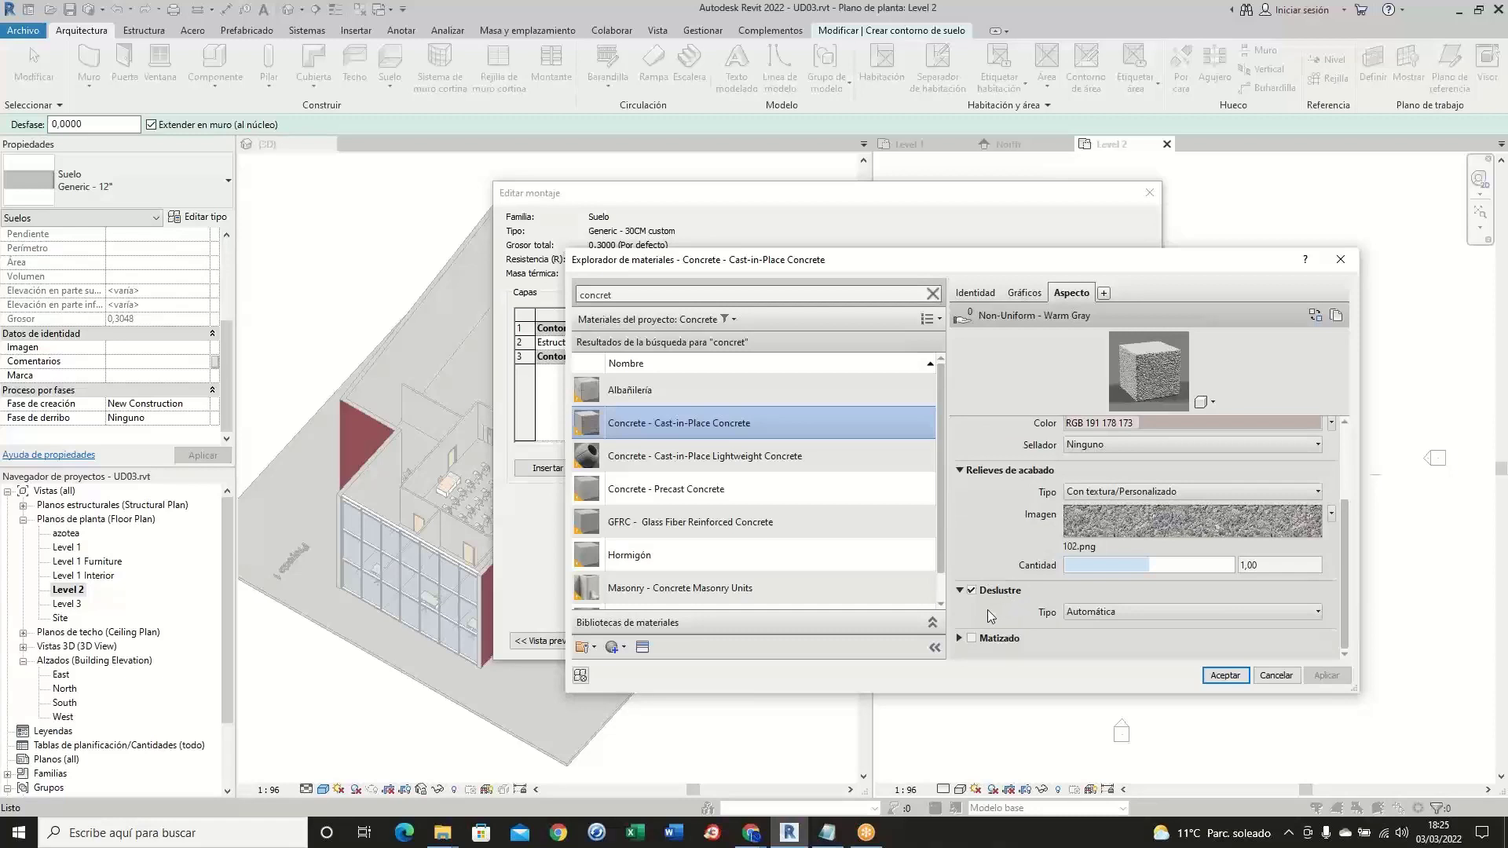
{"action": "left_click", "coordinate": [960, 639]}
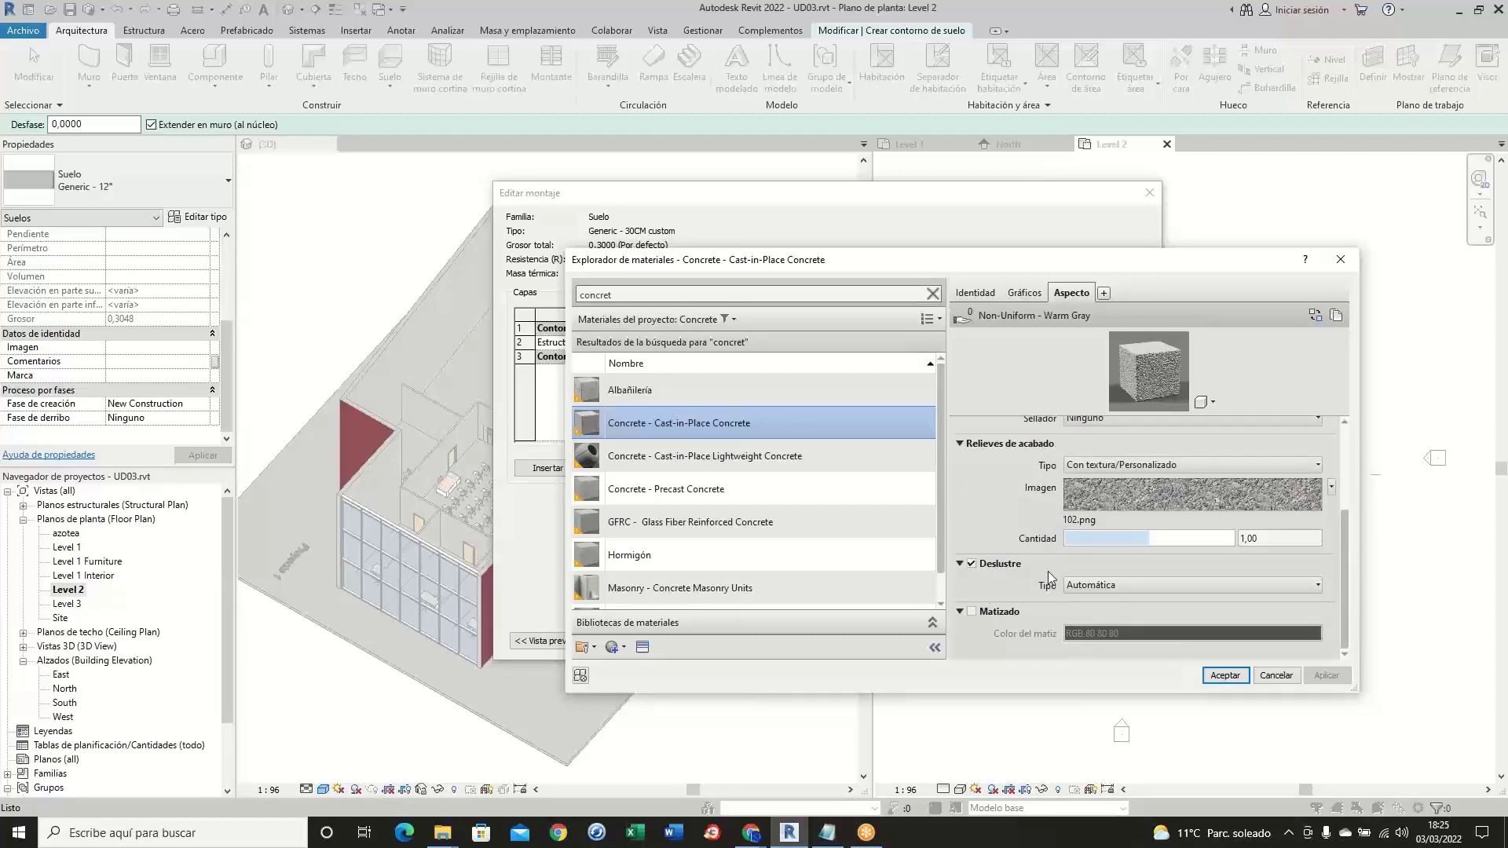
{"action": "scroll", "coordinate": [1048, 572], "scroll_direction": "up", "scroll_amount": 3}
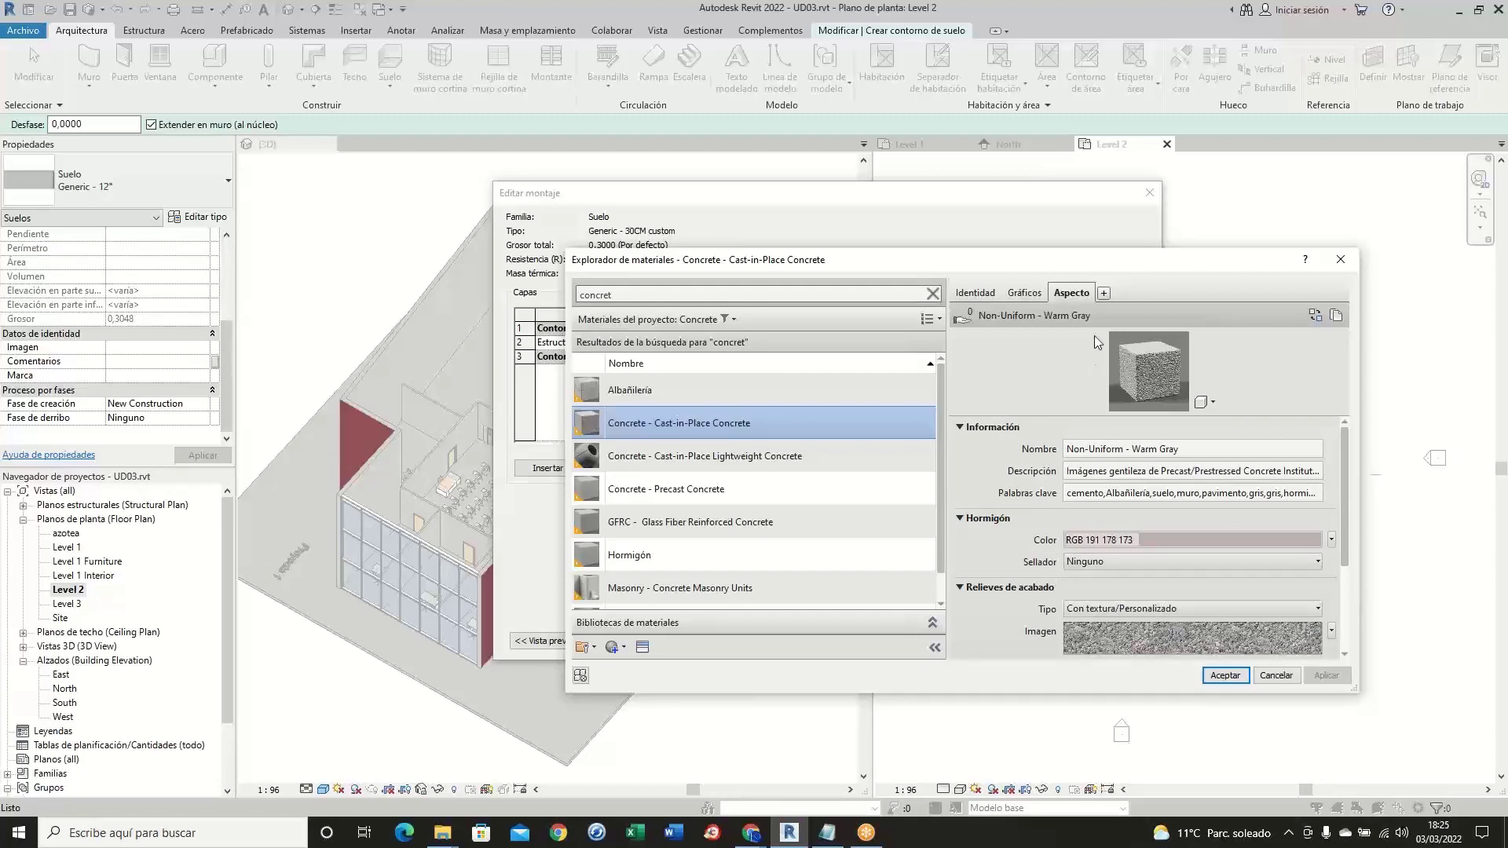
- Open the asset browser for adding a Físico asset to the material, and enlarge it and its library tree
{"action": "left_click", "coordinate": [1104, 293]}
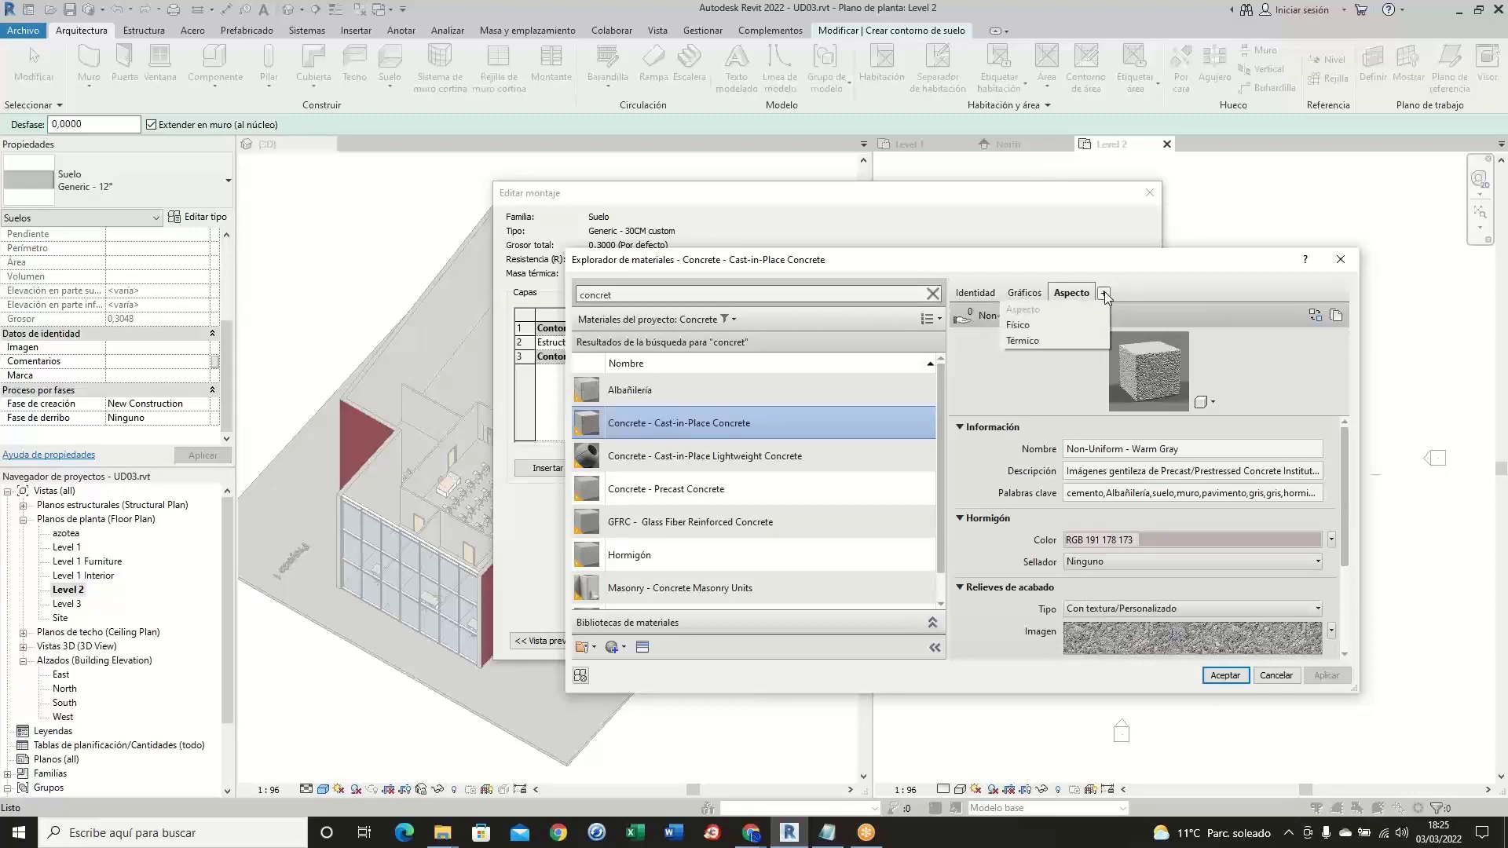
{"action": "left_click", "coordinate": [1068, 324]}
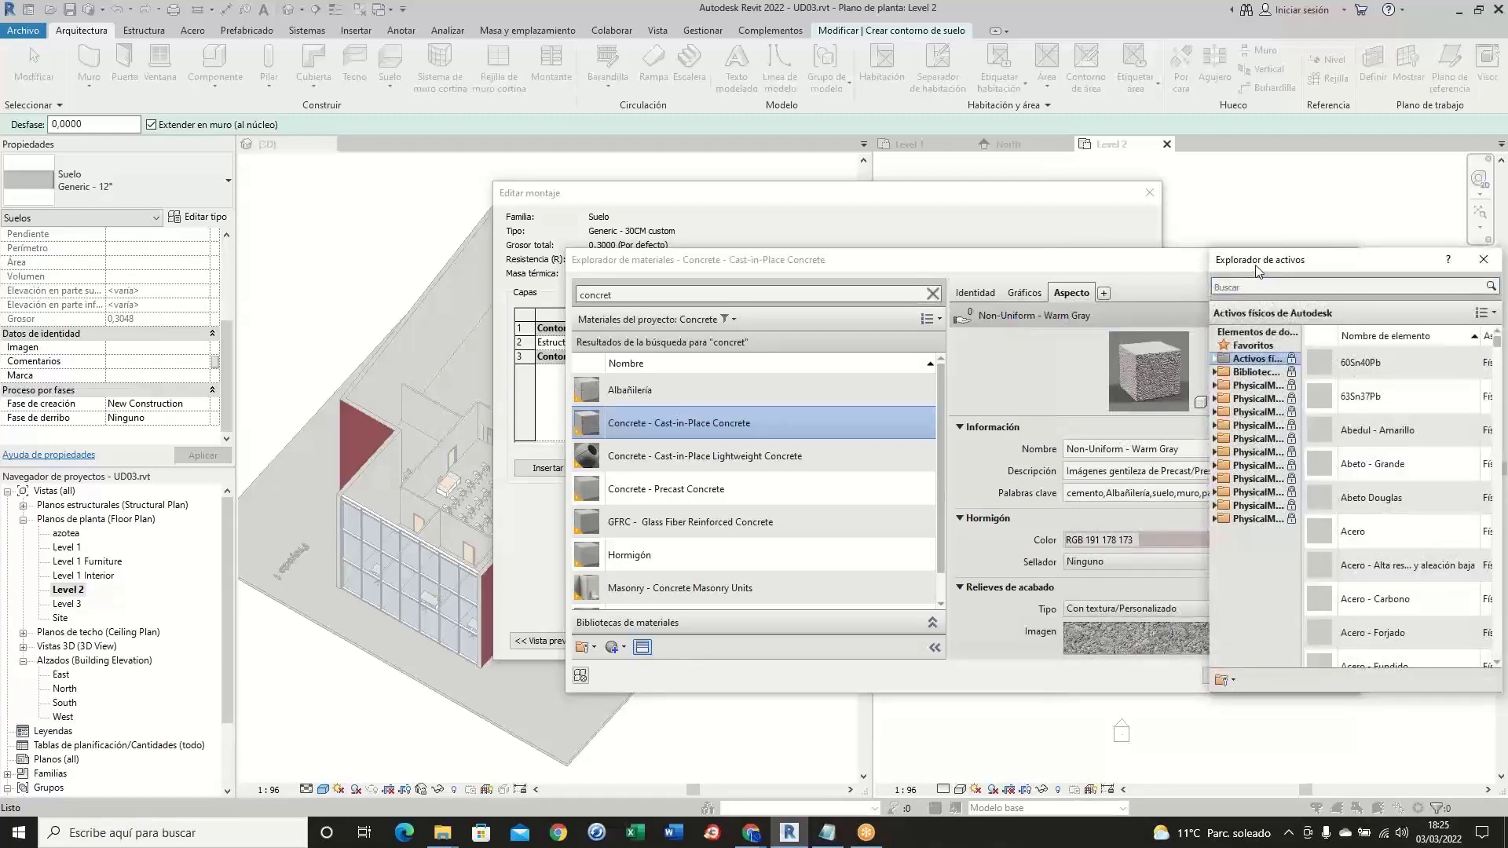
{"action": "left_click_drag", "start_coordinate": [1258, 271], "coordinate": [1161, 235]}
{"action": "left_click_drag", "start_coordinate": [1409, 381], "coordinate": [1504, 382]}
{"action": "left_click_drag", "start_coordinate": [1208, 401], "coordinate": [1329, 403]}
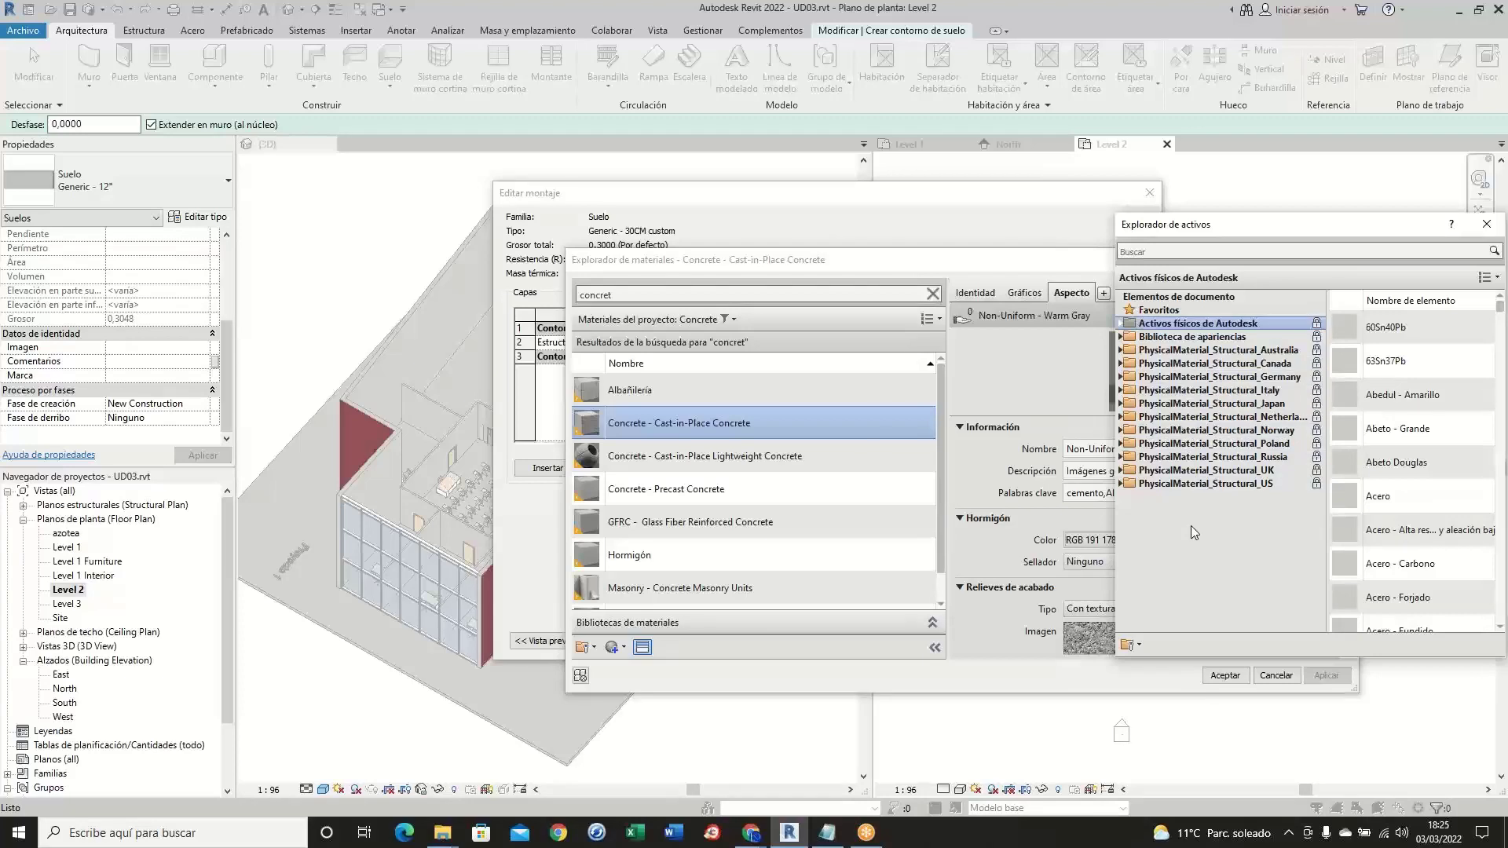
- Expand Hormigón in the Autodesk physical assets library and look through its Alta resistencia and Moldeado in situ categories
{"action": "left_click", "coordinate": [1121, 323]}
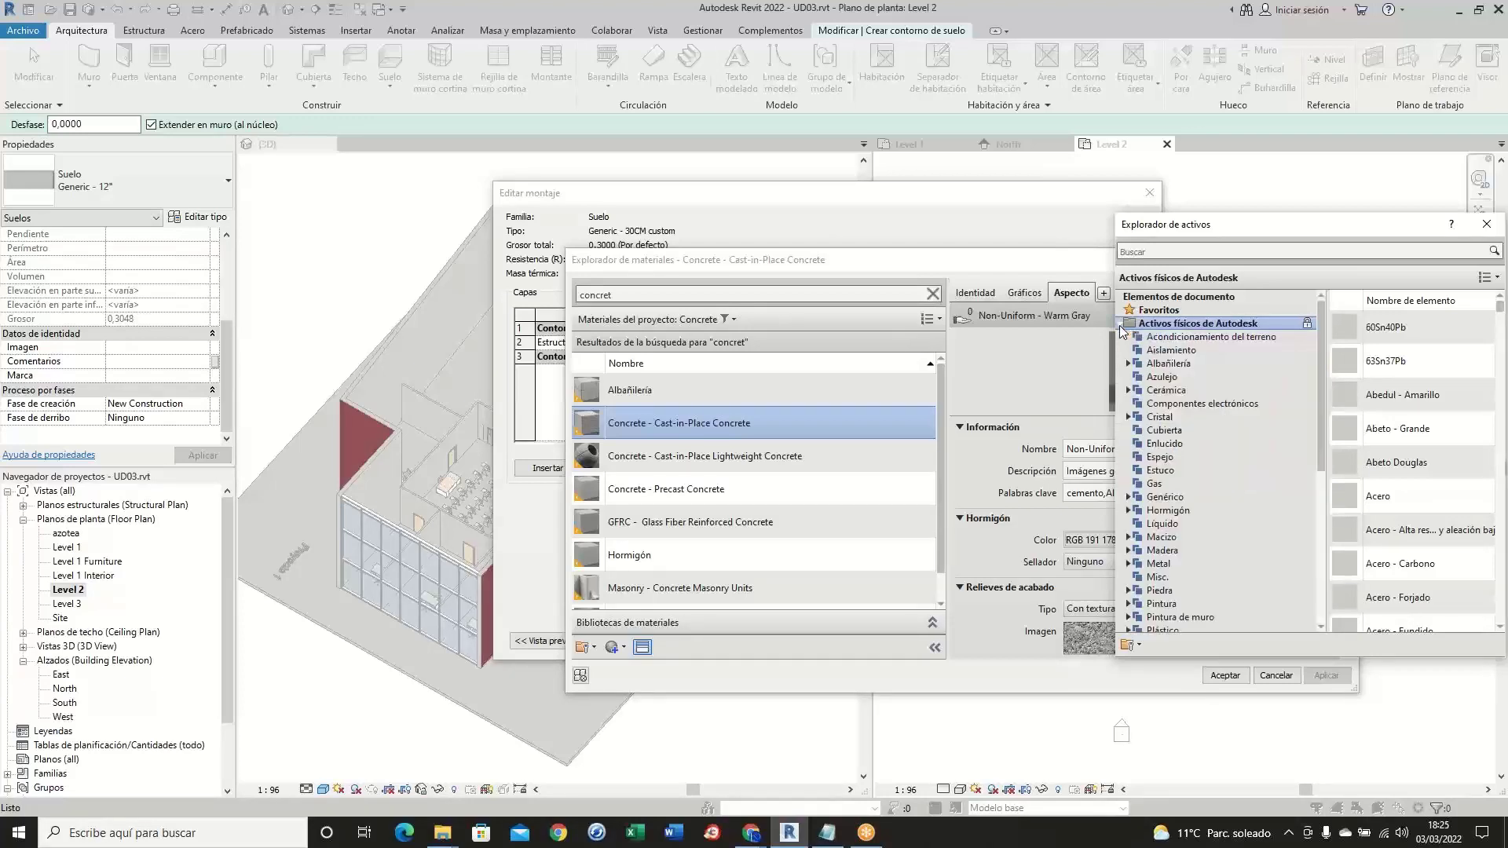
{"action": "left_click", "coordinate": [1128, 513]}
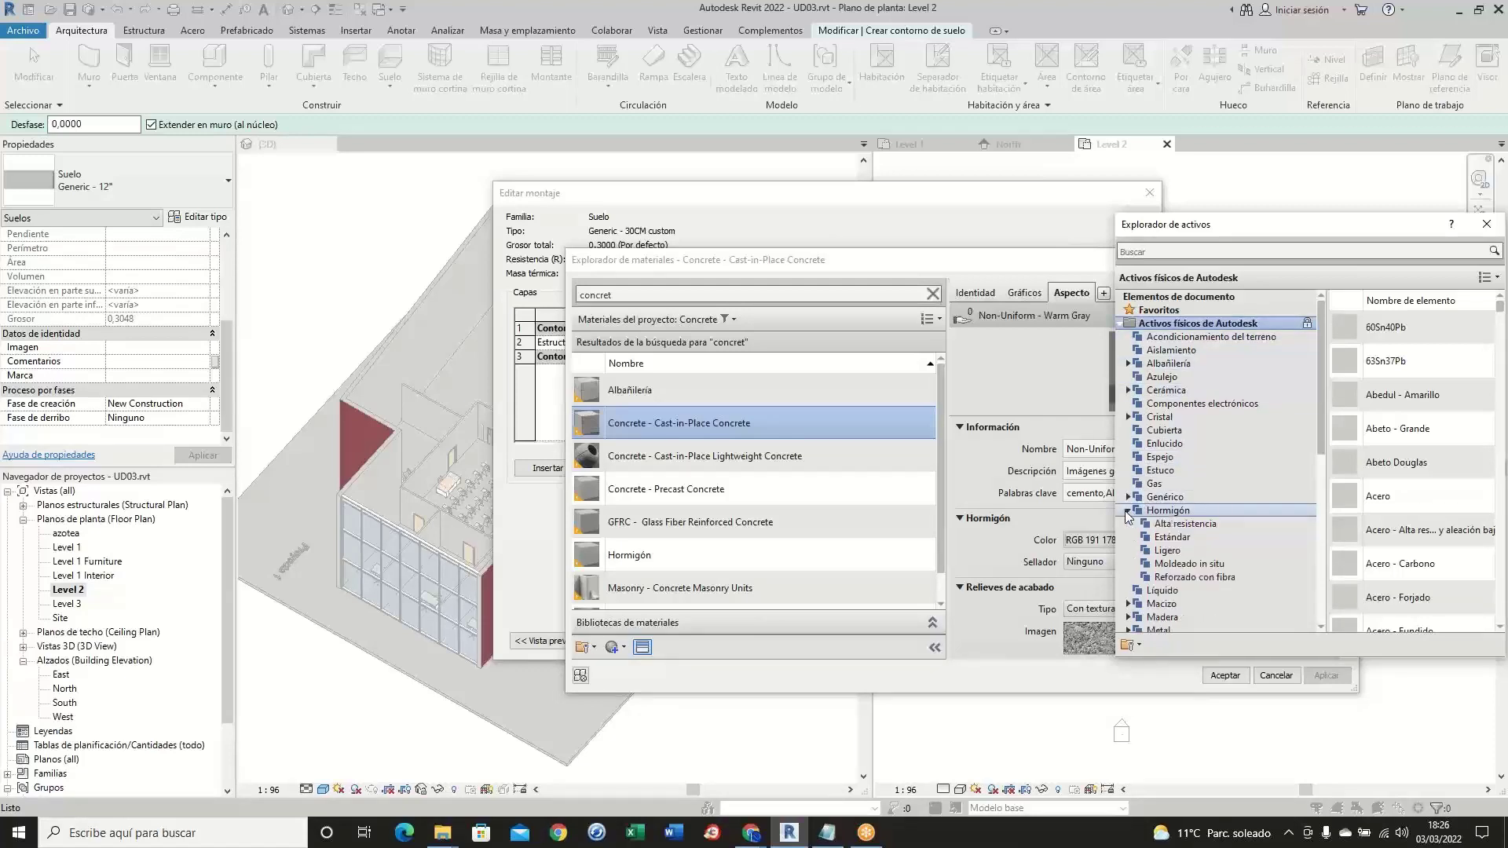
{"action": "left_click", "coordinate": [1166, 526]}
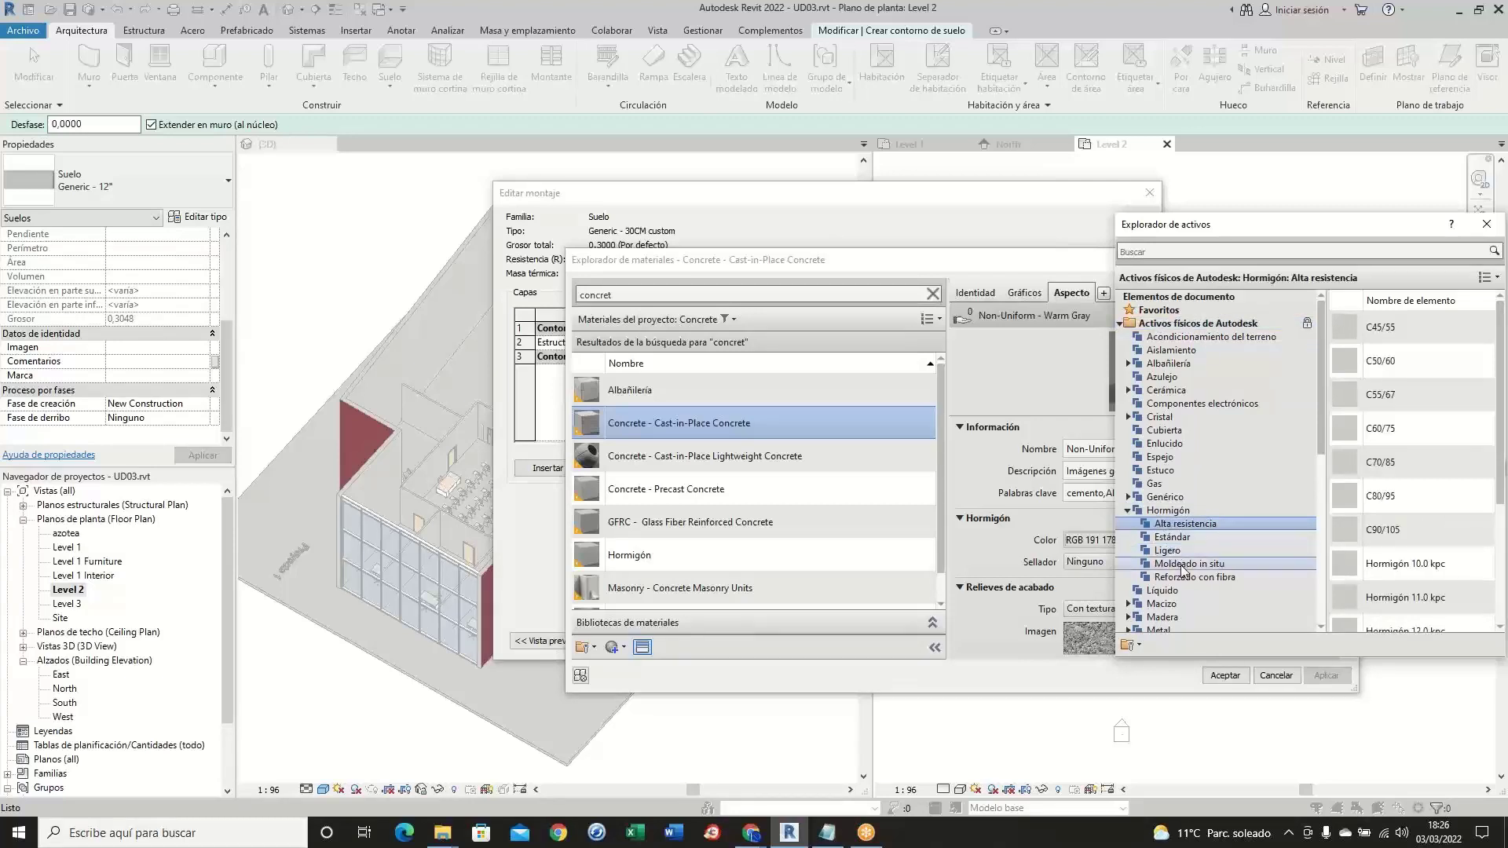
{"action": "left_click", "coordinate": [1183, 565]}
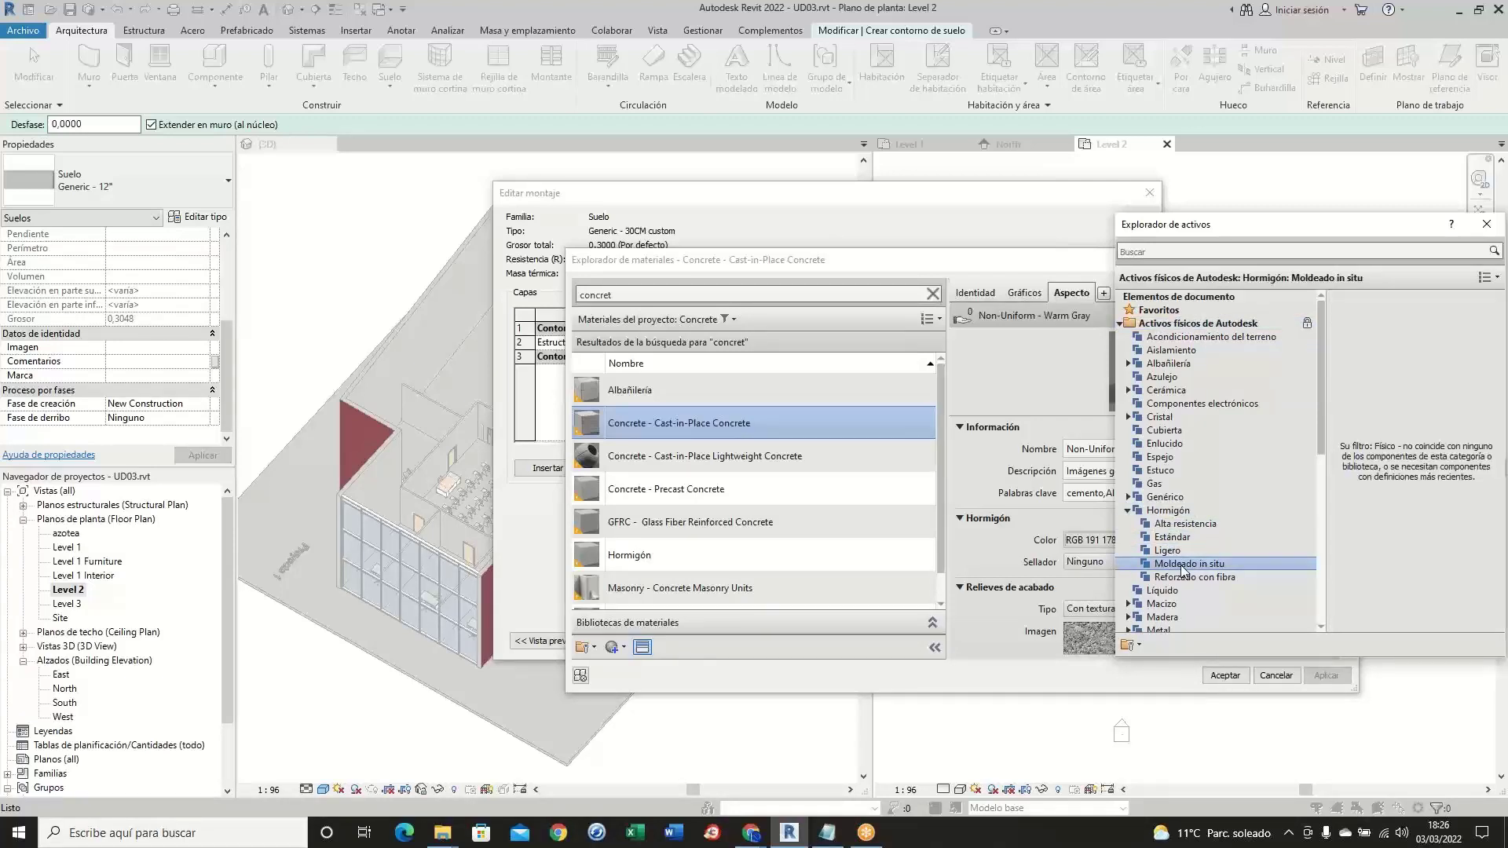
- Widen the asset browser to show all asset columns and look through the Reforzado con fibra, Moldeado in situ and Ligero concrete categories
{"action": "left_click_drag", "start_coordinate": [1218, 229], "coordinate": [1053, 196]}
{"action": "left_click", "coordinate": [1031, 546]}
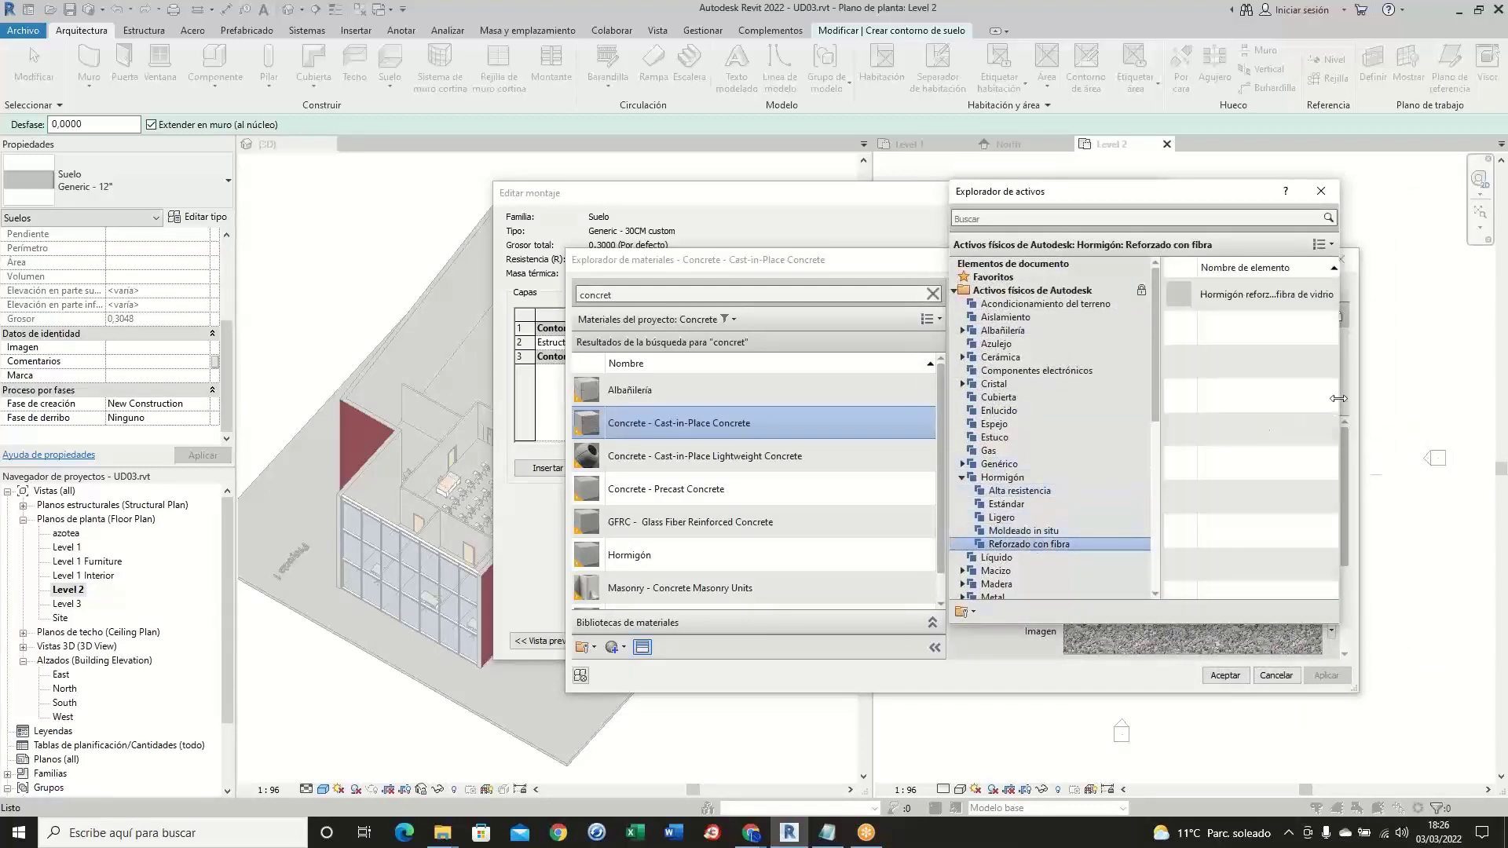
{"action": "left_click_drag", "start_coordinate": [1339, 399], "coordinate": [1492, 407]}
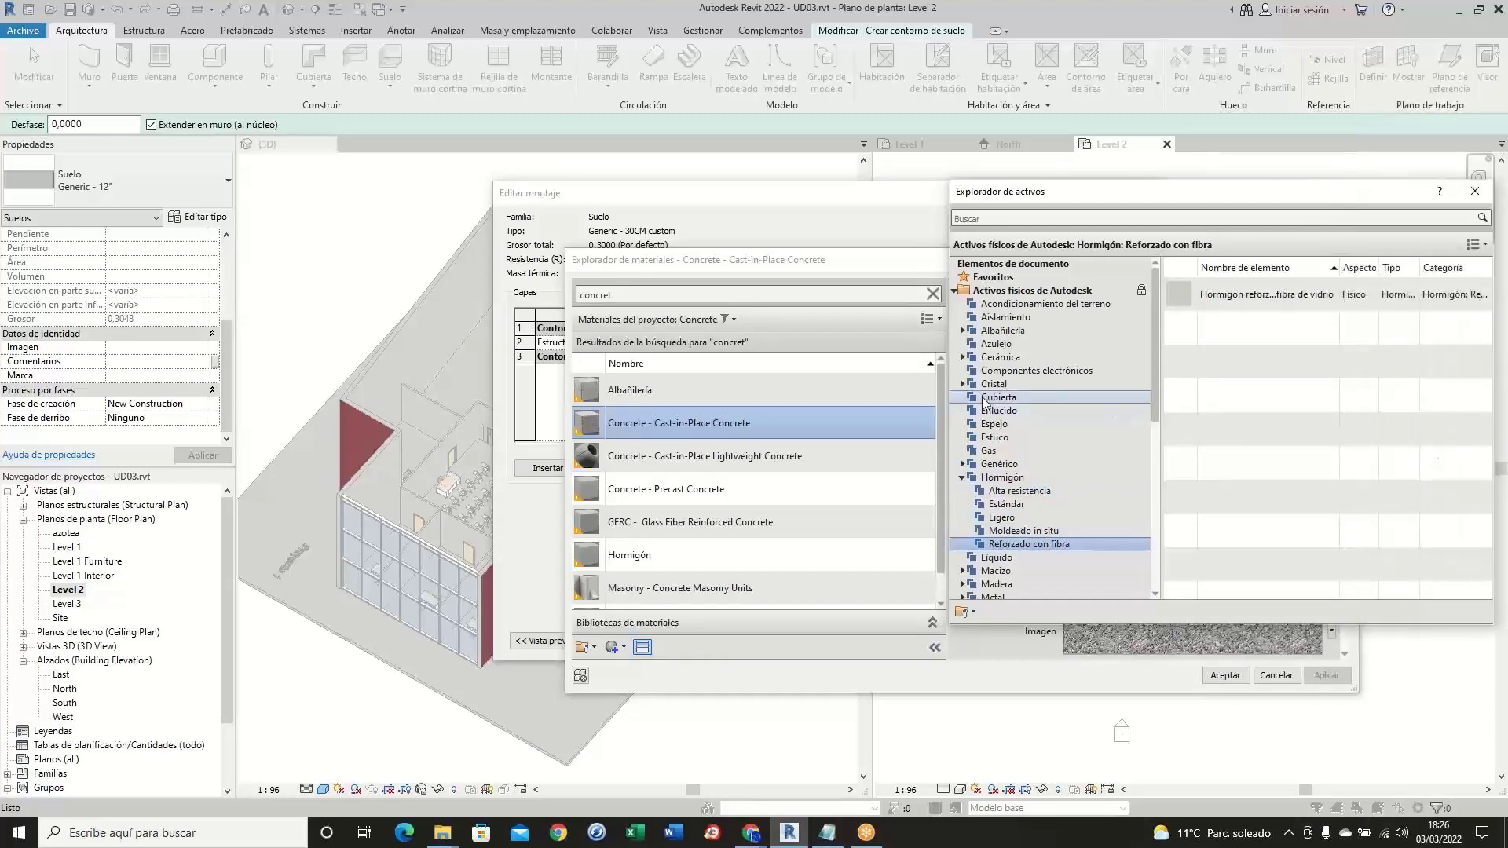
{"action": "left_click_drag", "start_coordinate": [948, 262], "coordinate": [742, 254]}
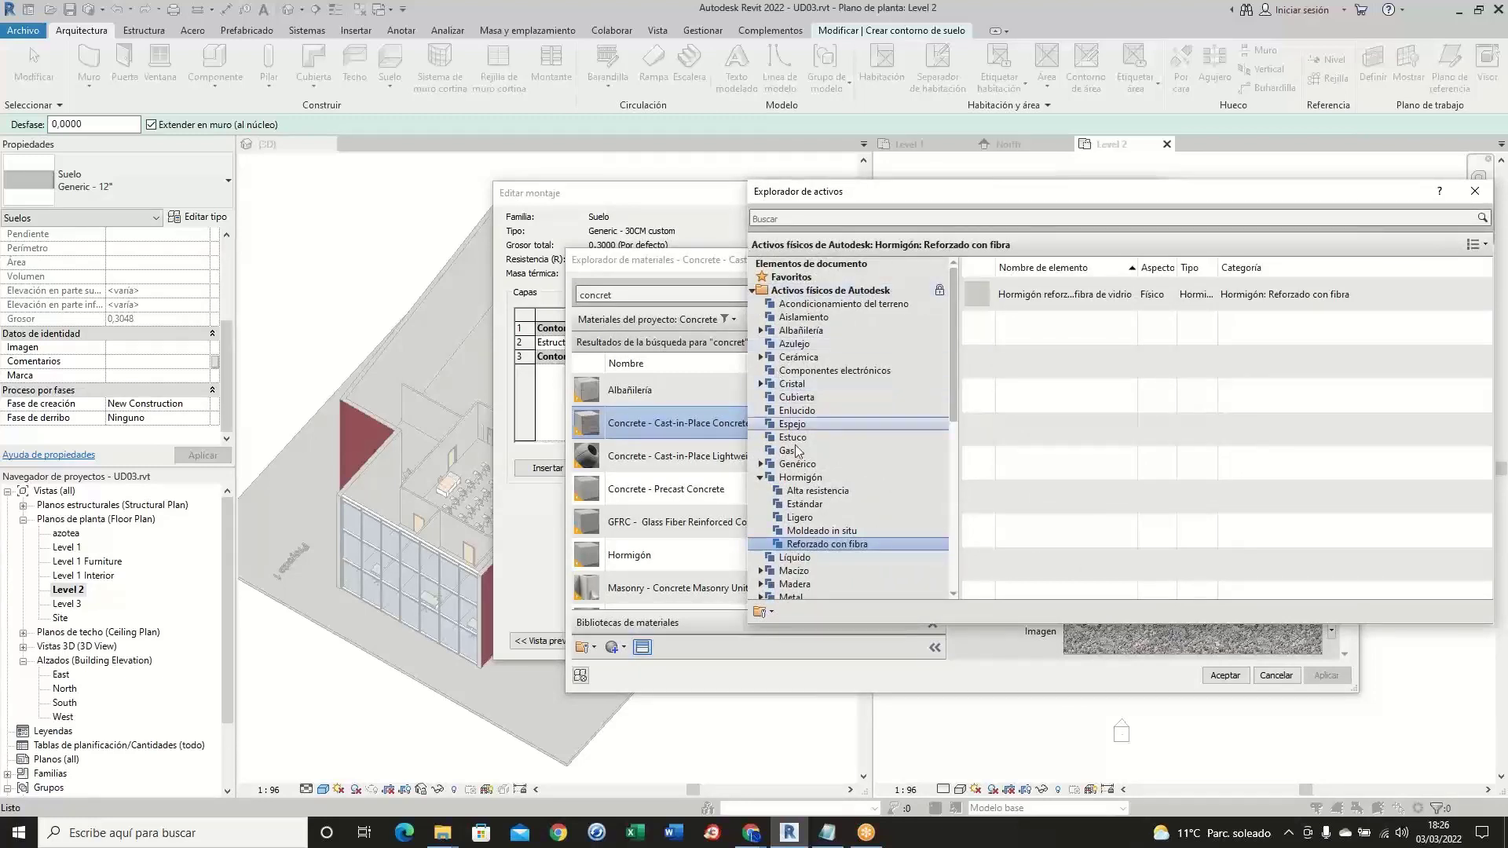
{"action": "left_click", "coordinate": [822, 531]}
{"action": "left_click", "coordinate": [815, 517]}
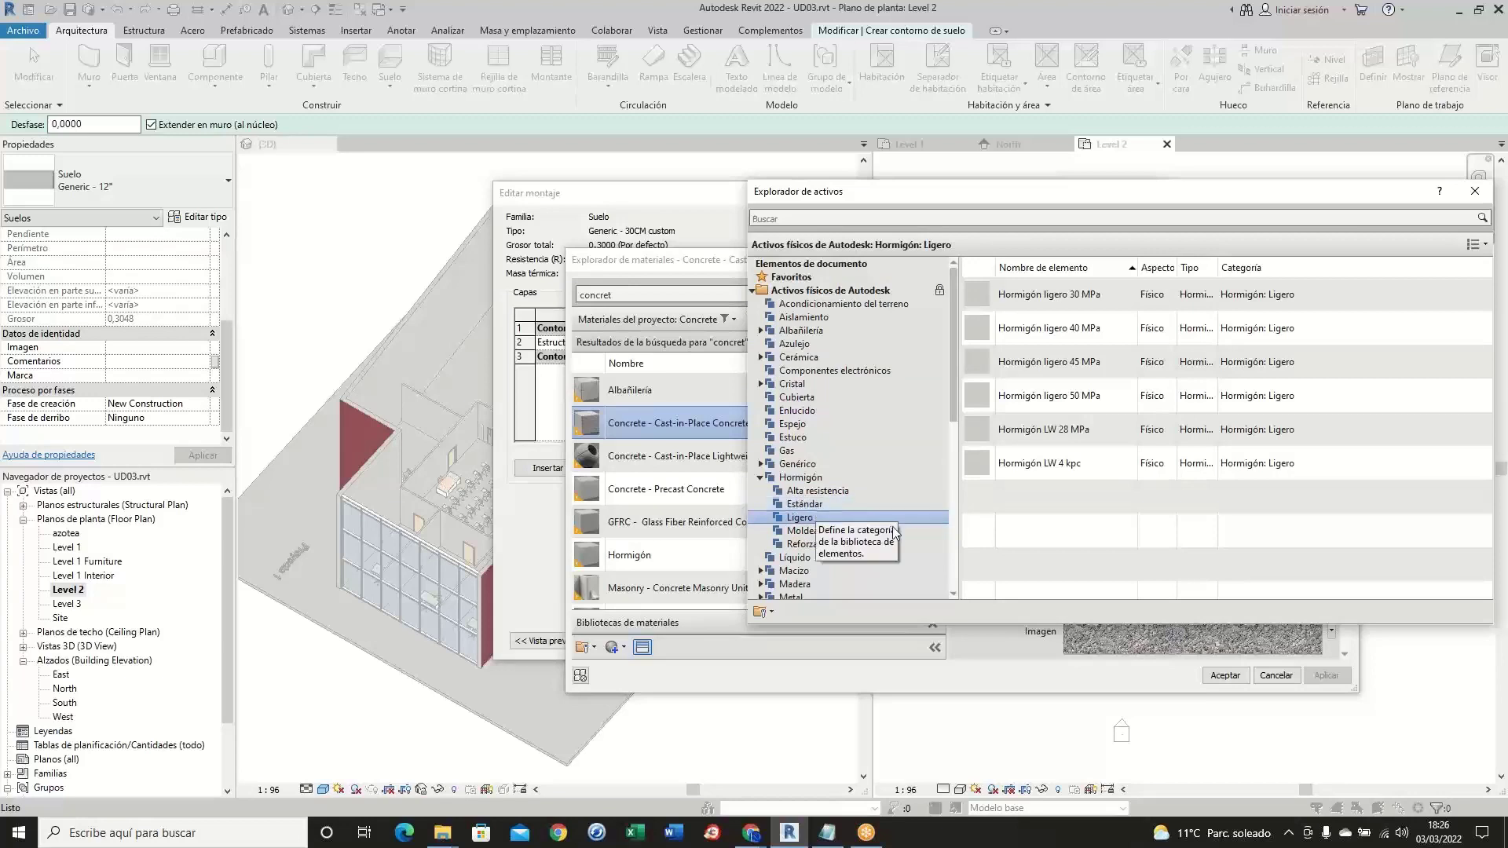
- Look through the Alta resistencia and Estándar concrete categories in the asset browser, reviewing the full list of Estándar strengths
{"action": "left_click", "coordinate": [819, 493]}
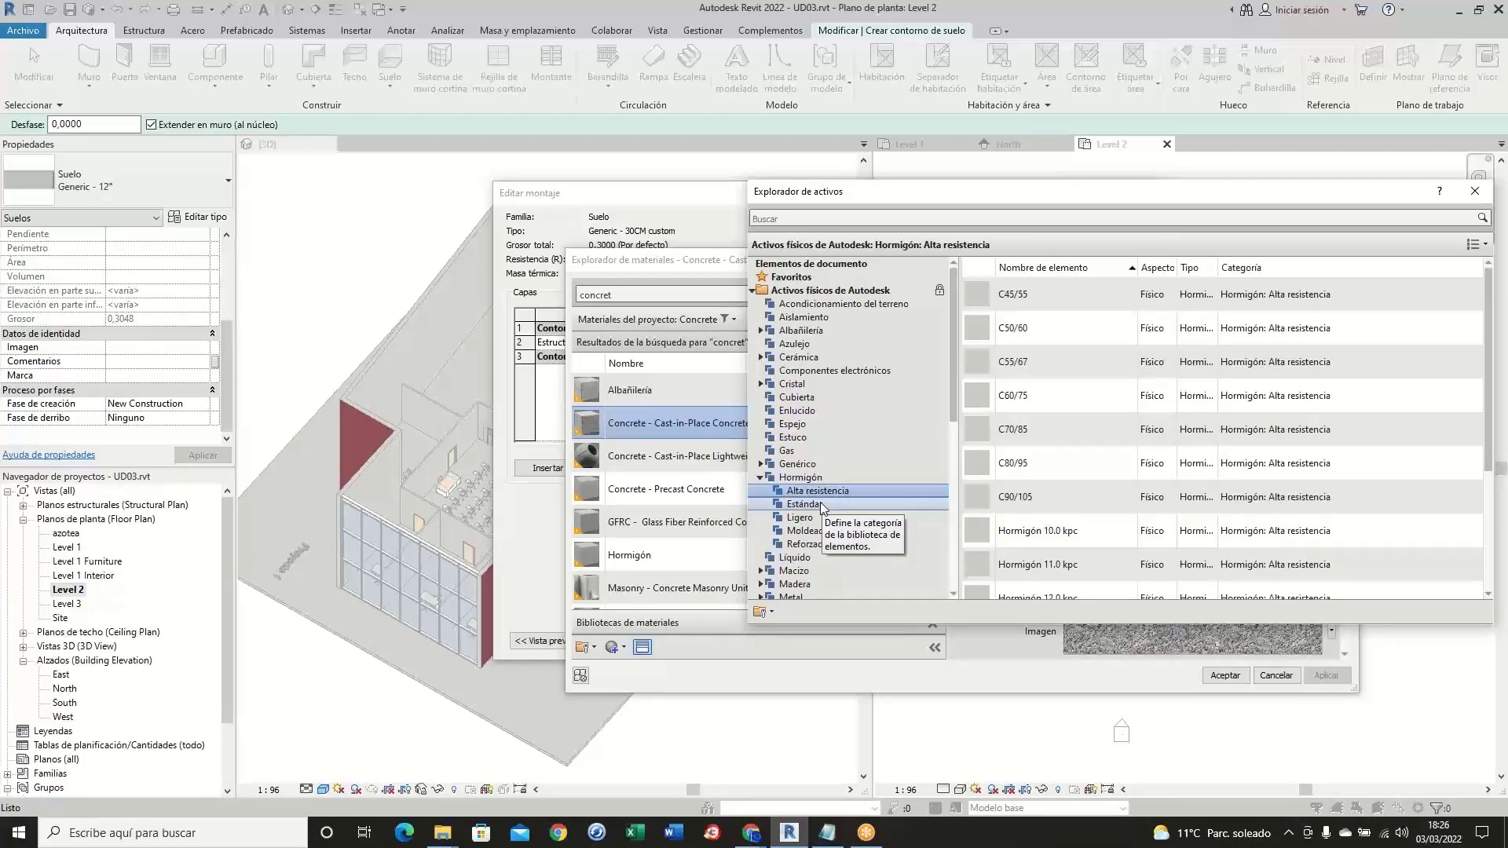
{"action": "left_click", "coordinate": [821, 505]}
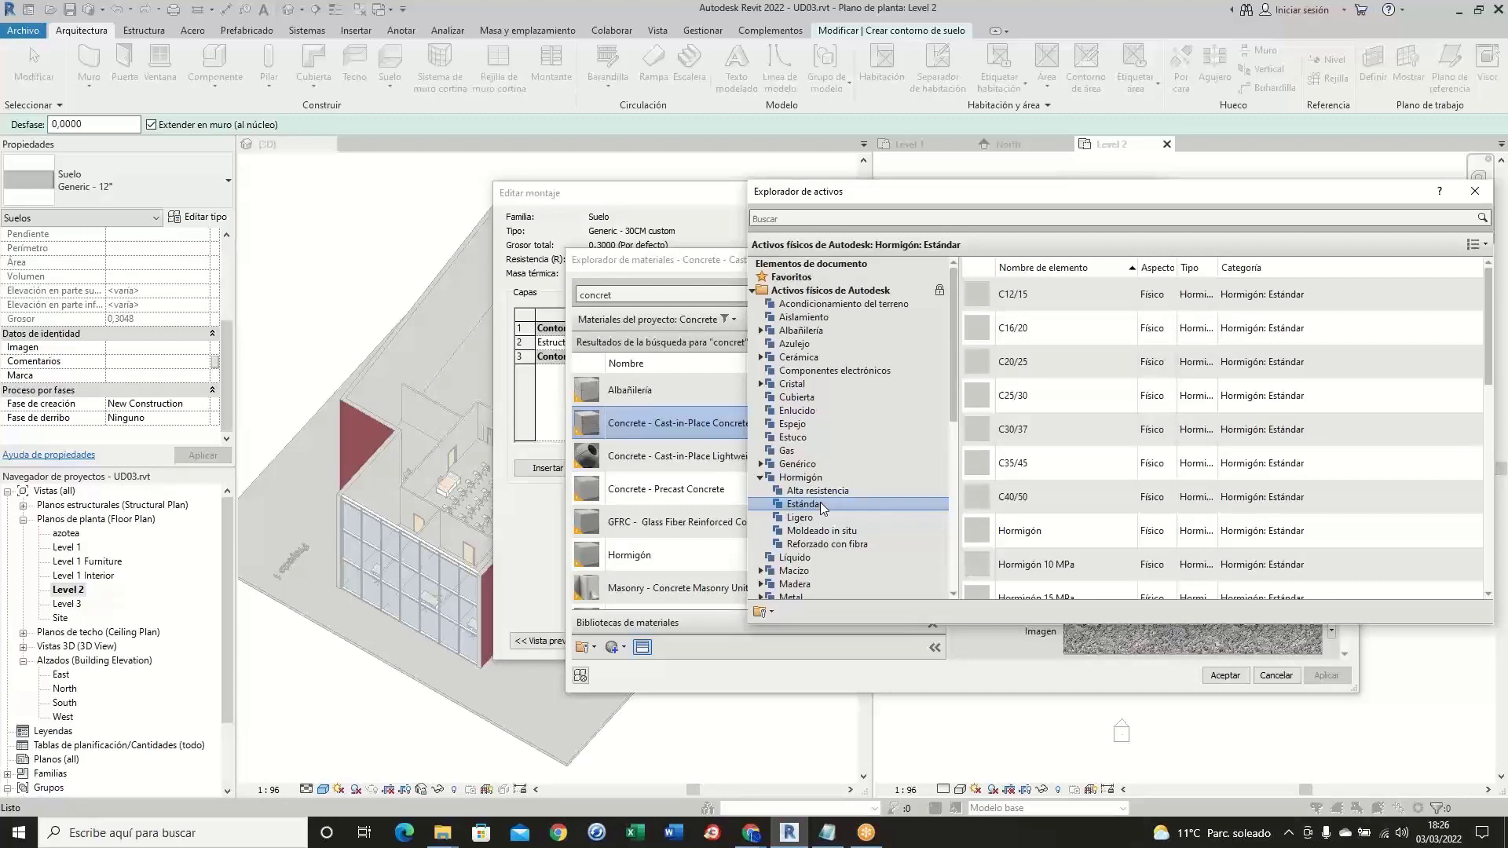
{"action": "scroll", "coordinate": [1021, 510], "scroll_direction": "down", "scroll_amount": 2}
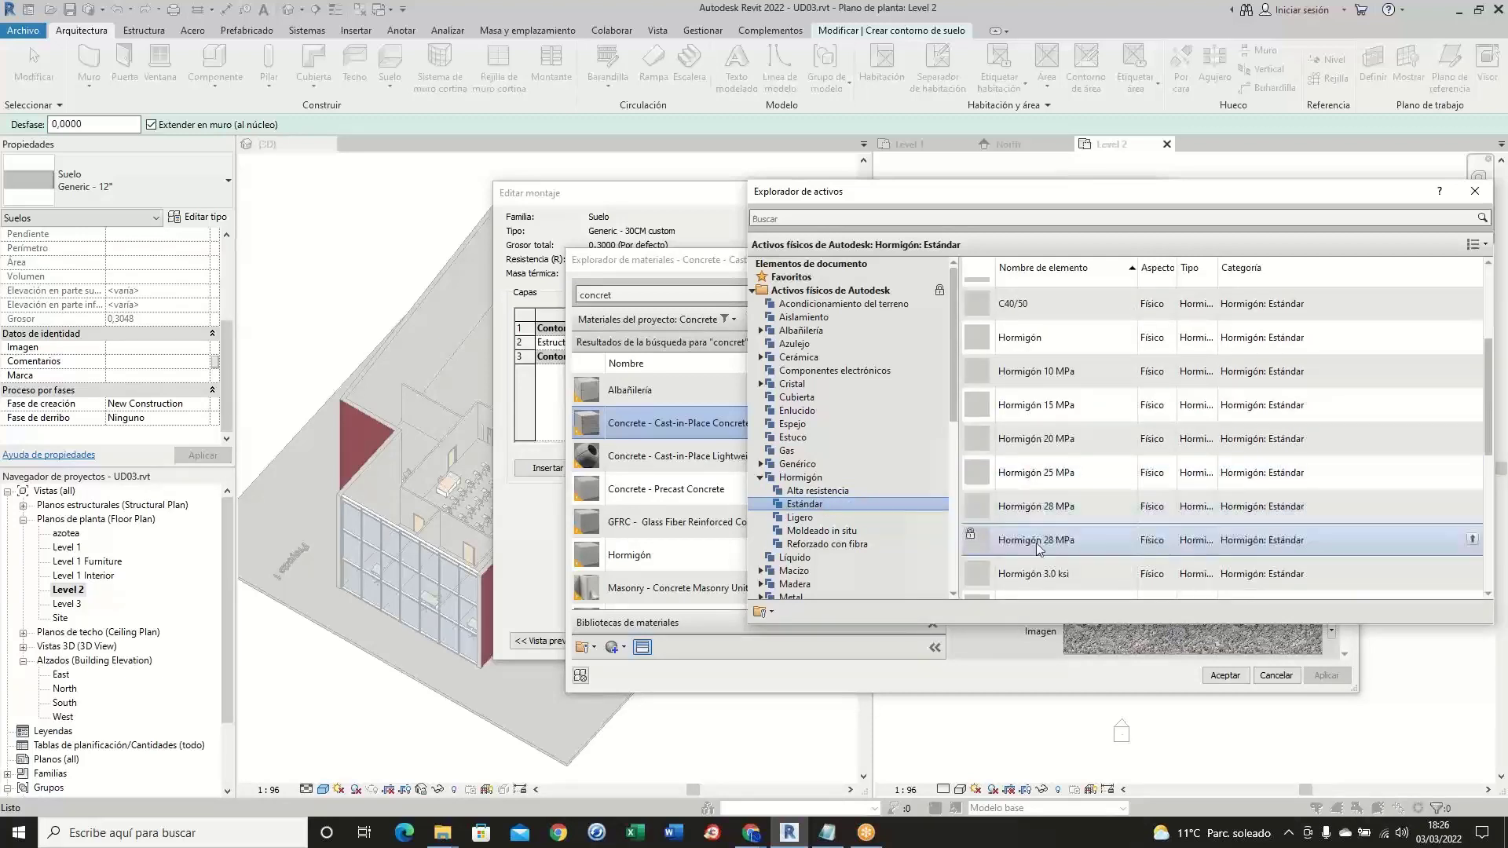
{"action": "scroll", "coordinate": [1068, 545], "scroll_direction": "down", "scroll_amount": 2}
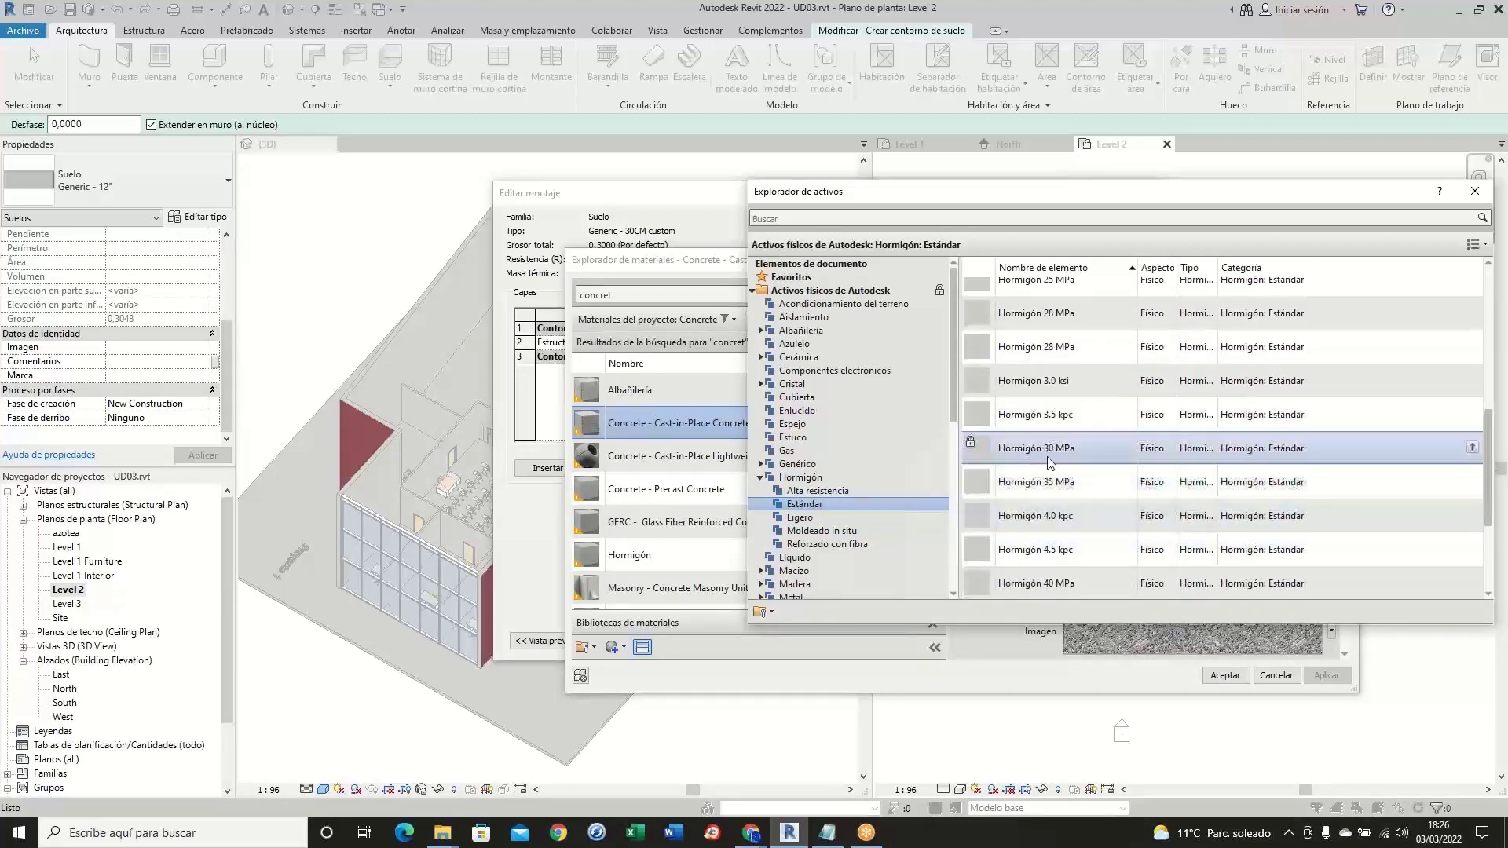
{"action": "scroll", "coordinate": [1088, 508], "scroll_direction": "down", "scroll_amount": 3}
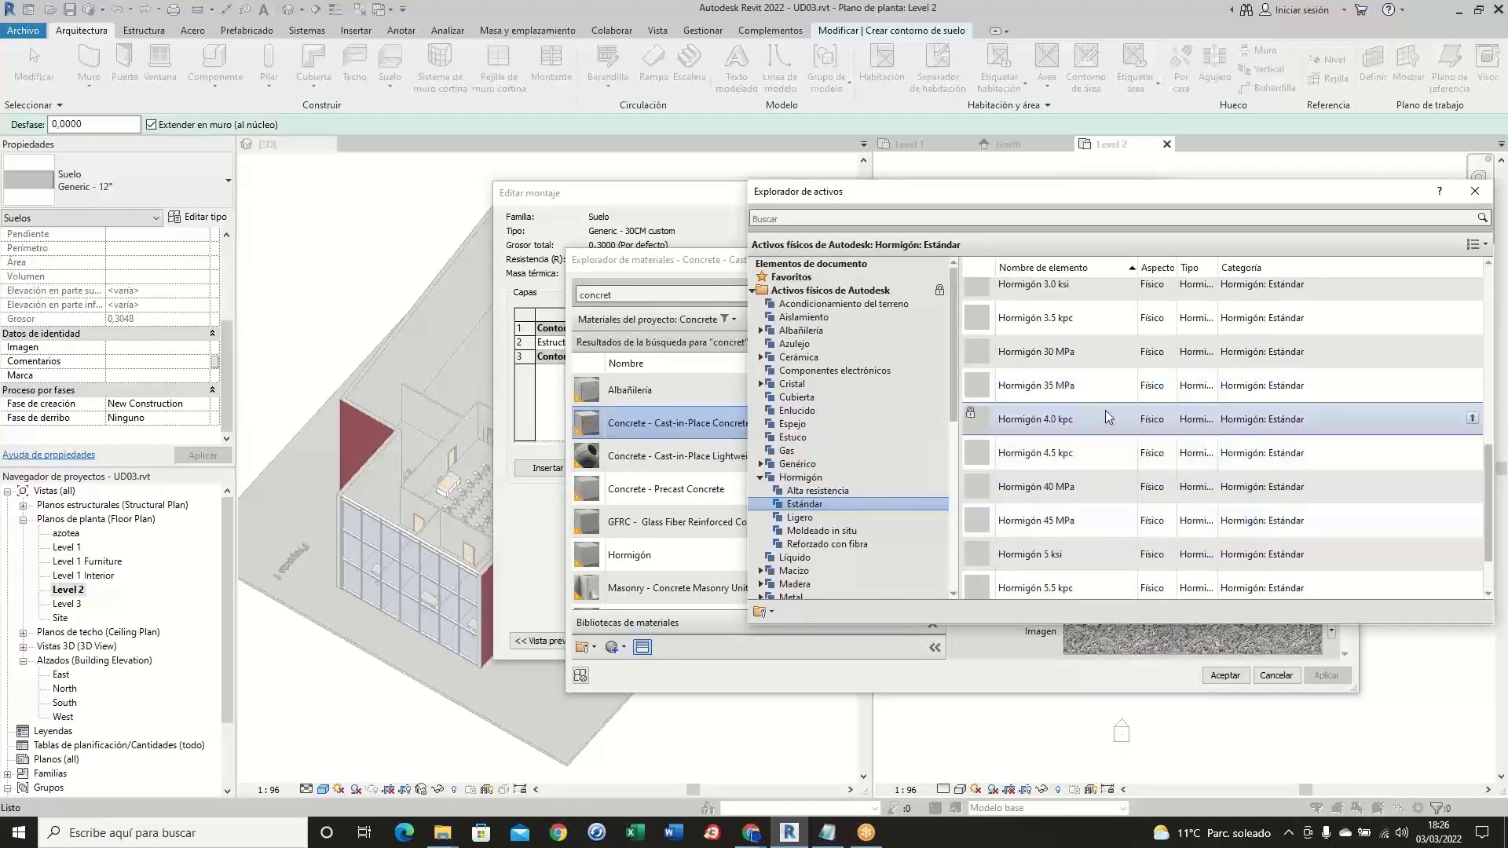
{"action": "scroll", "coordinate": [1106, 505], "scroll_direction": "down", "scroll_amount": 2}
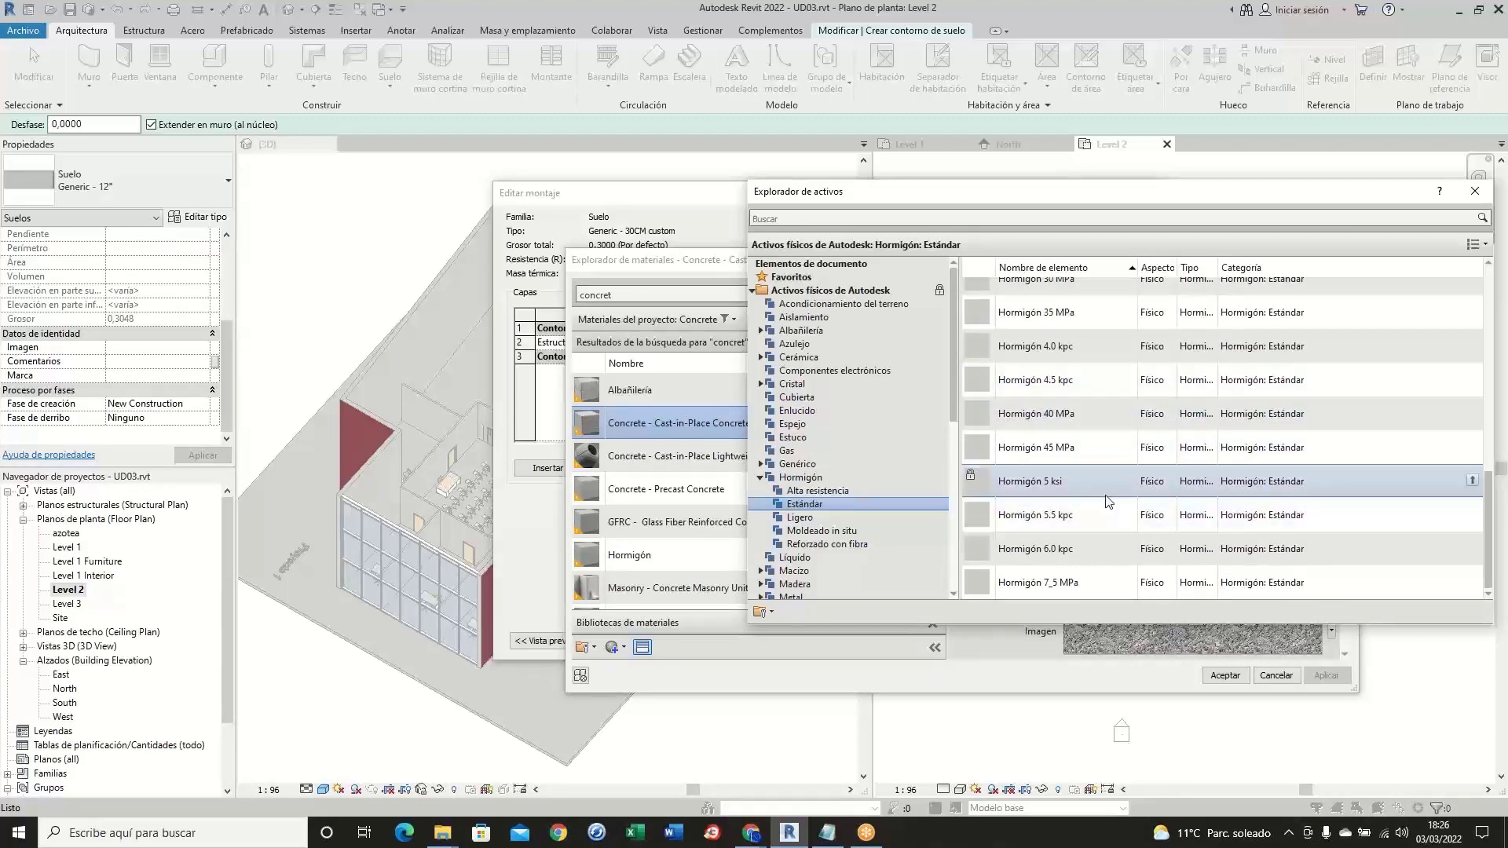
{"action": "scroll", "coordinate": [1105, 502], "scroll_direction": "up", "scroll_amount": 5}
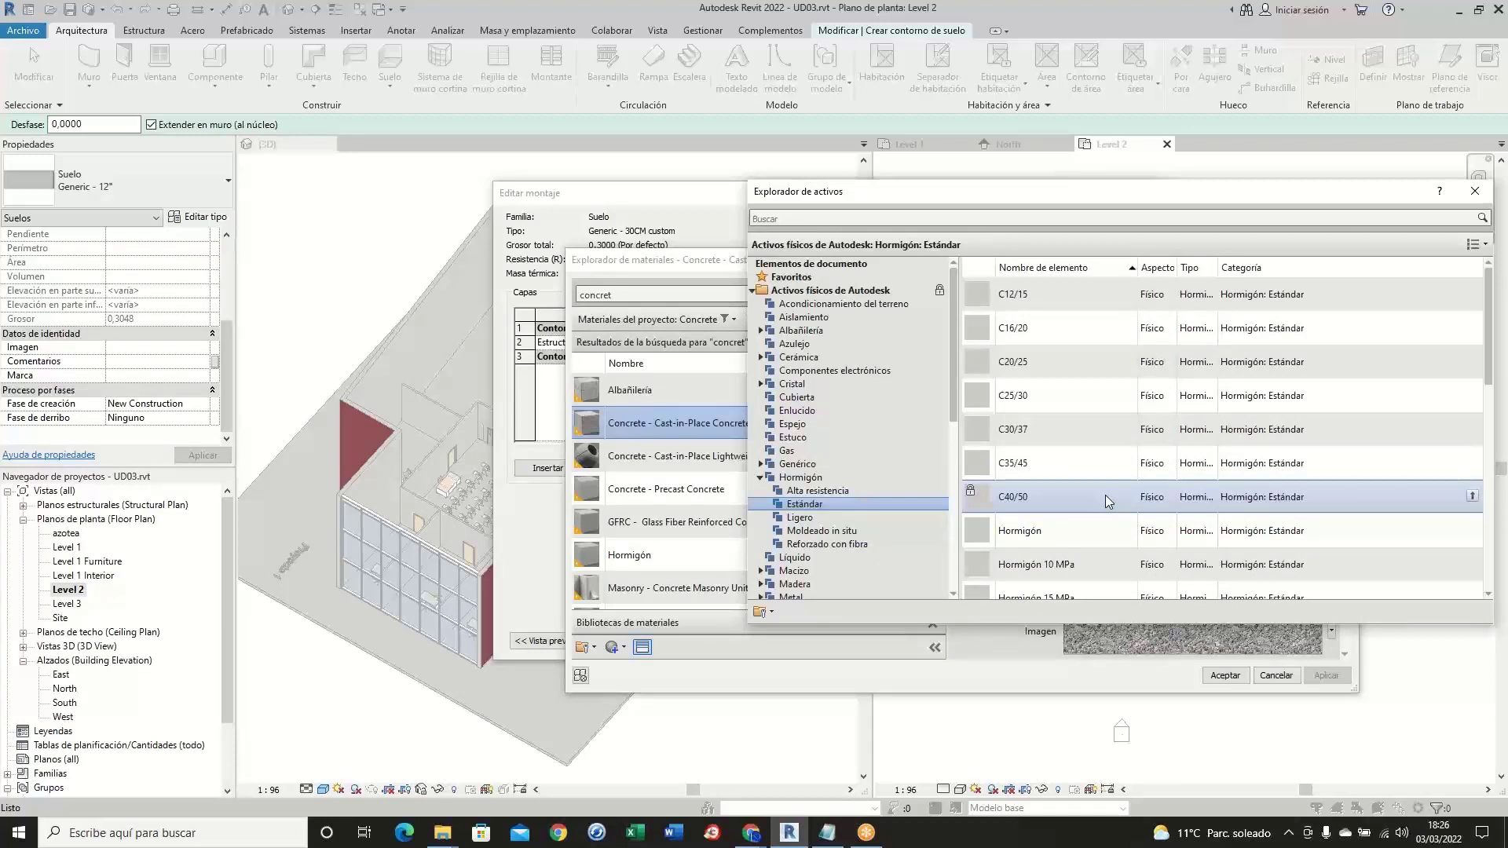
{"action": "scroll", "coordinate": [1105, 495], "scroll_direction": "down", "scroll_amount": 3}
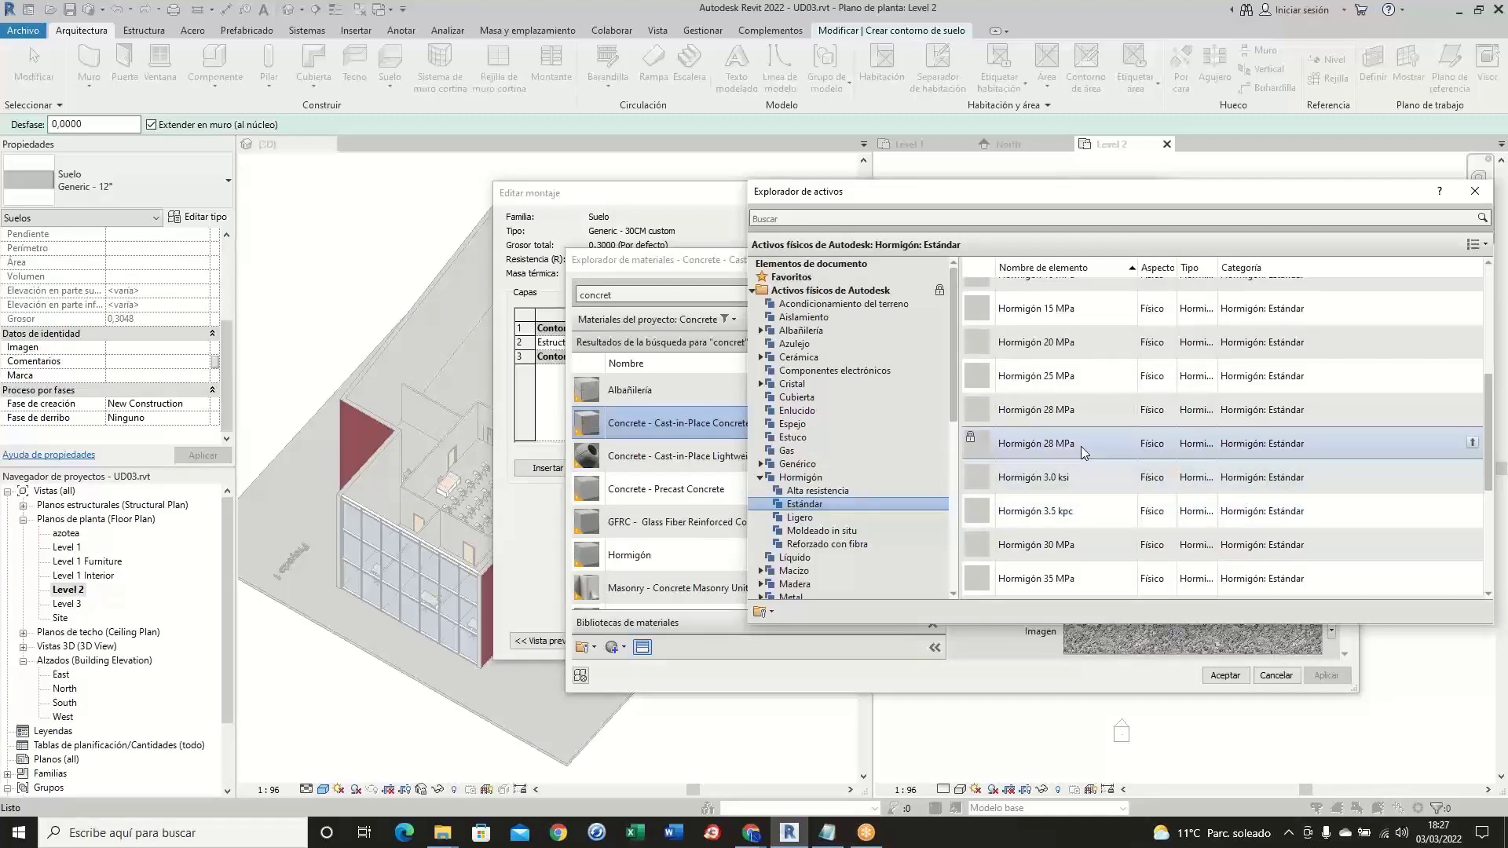
{"action": "scroll", "coordinate": [1123, 433], "scroll_direction": "up", "scroll_amount": 1}
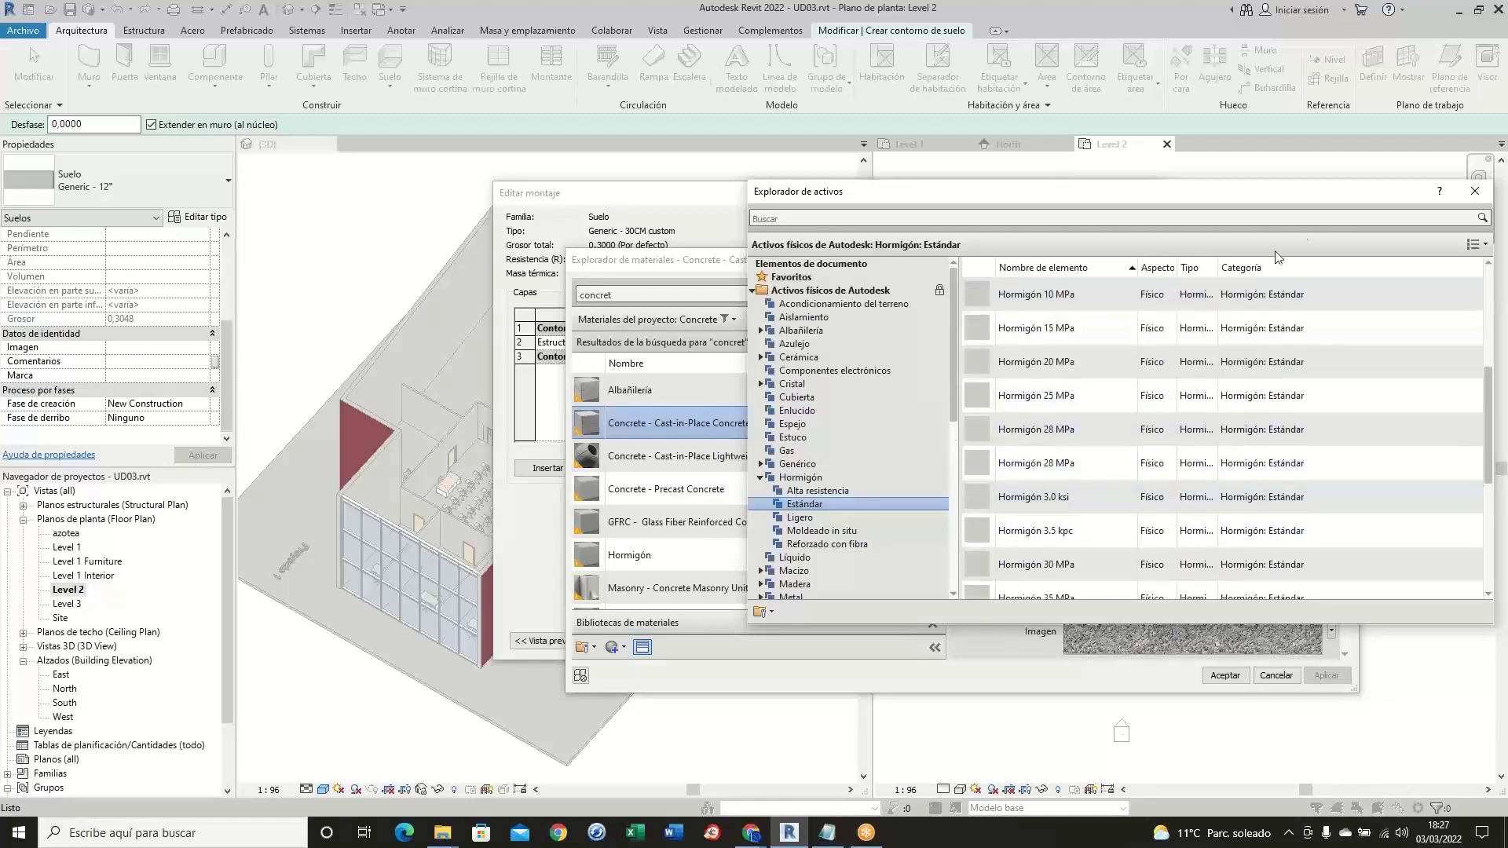
- Add the second Hormigón 28 MPa physical asset from the Estándar category to the cast-in-place concrete material and close the asset browser
{"action": "left_click", "coordinate": [1474, 328]}
{"action": "scroll", "coordinate": [1316, 541], "scroll_direction": "down", "scroll_amount": 1}
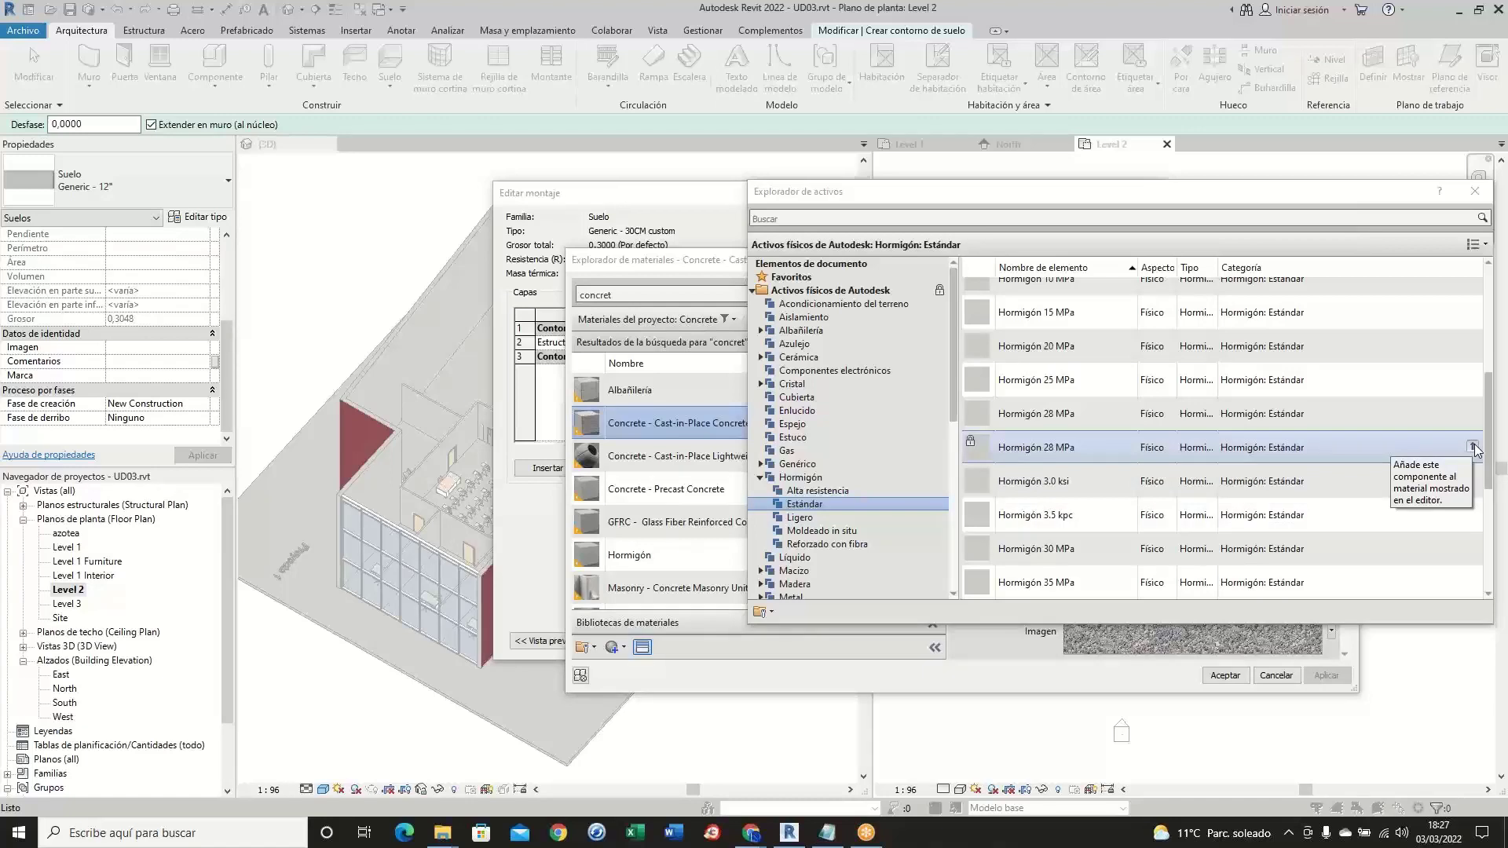
{"action": "left_click", "coordinate": [1473, 447]}
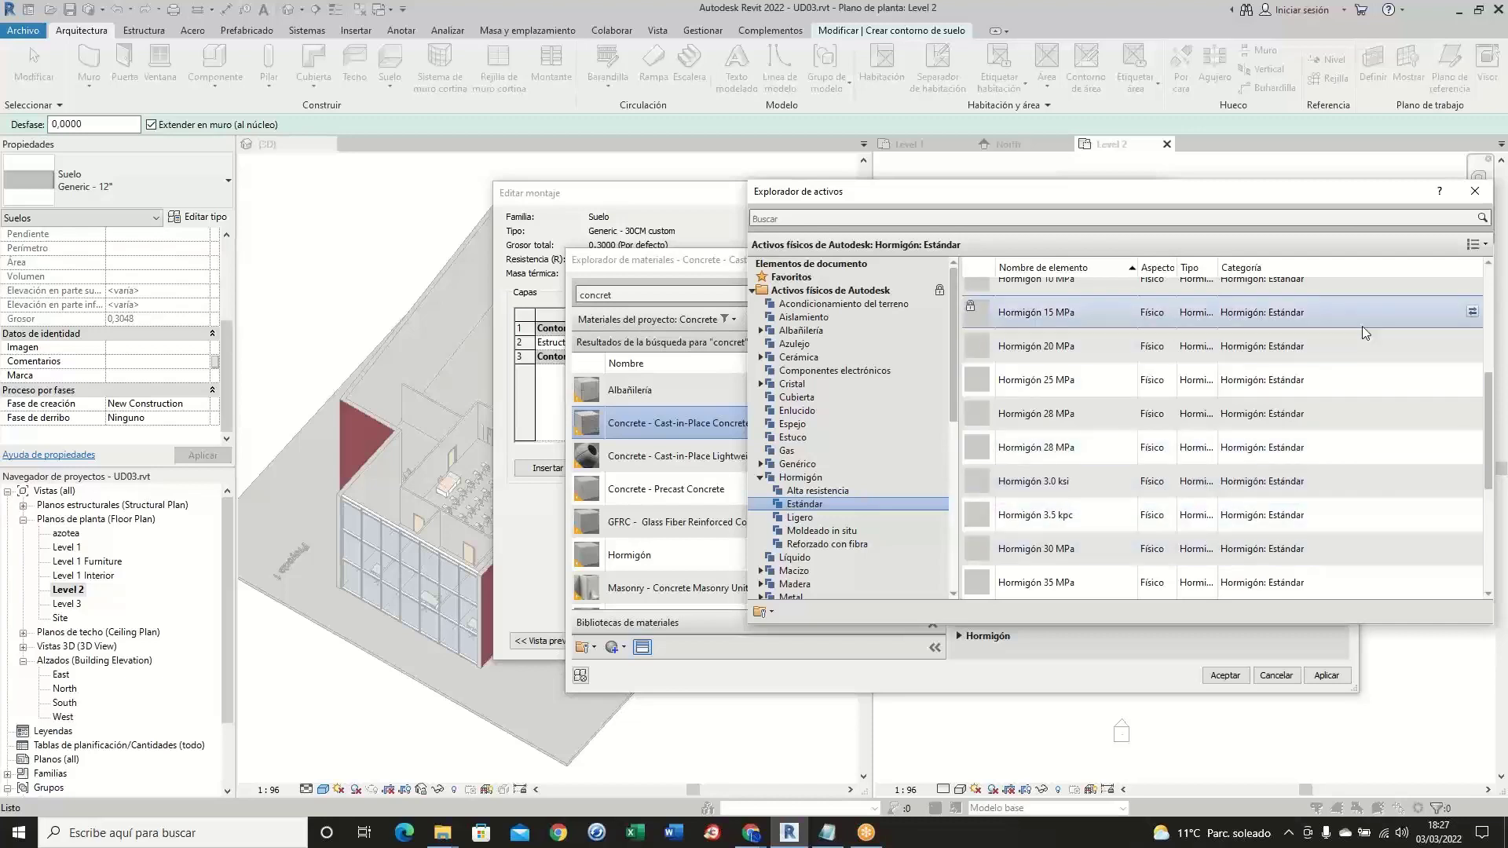
{"action": "left_click", "coordinate": [1471, 199]}
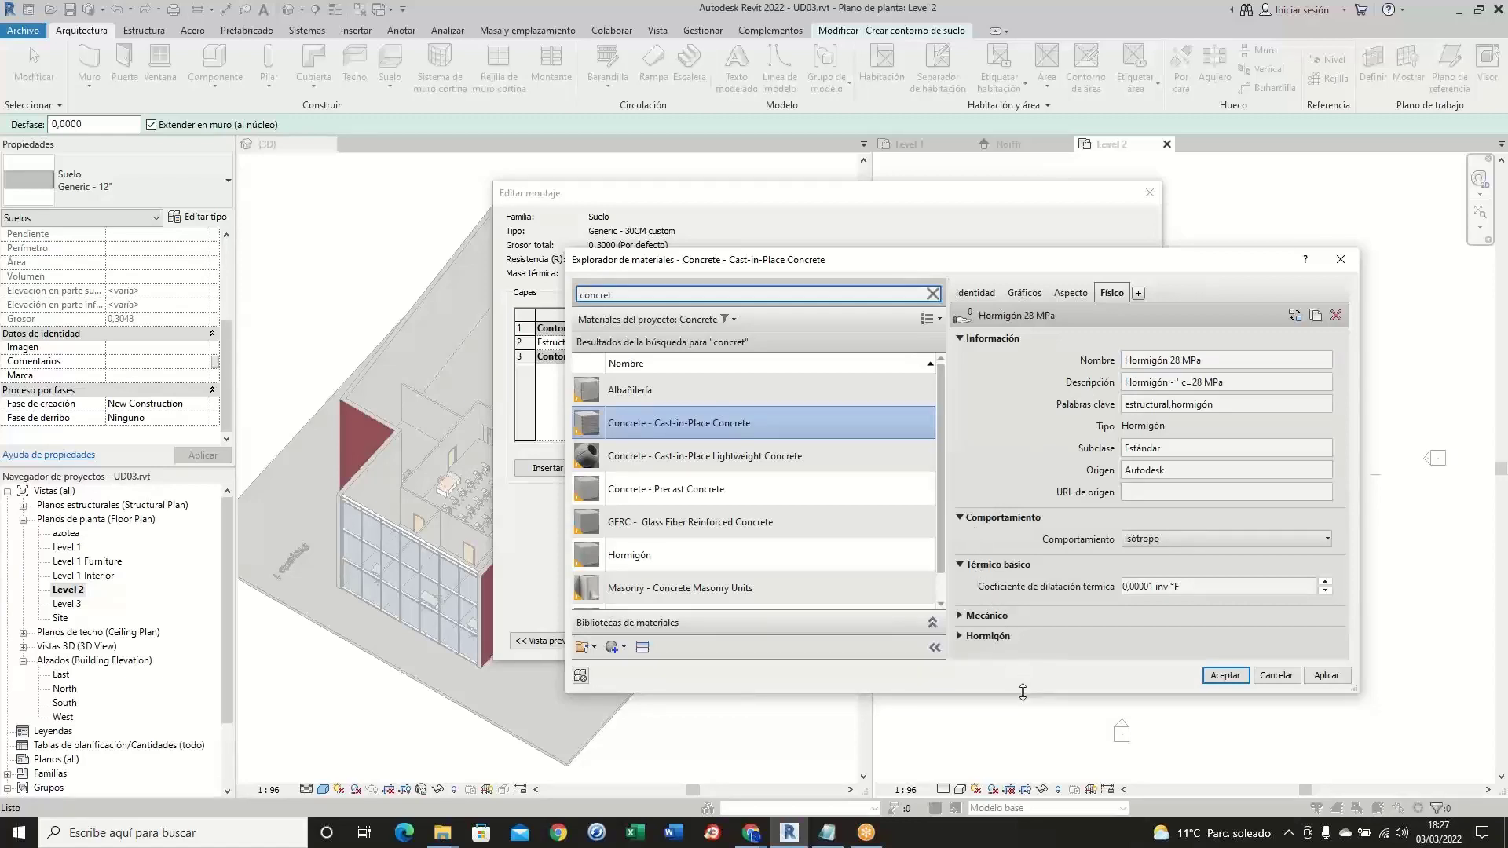
- Enlarge the material browser and examine the physical asset's Comportamiento options and its expanded Mecánico and Hormigón sections
{"action": "left_click_drag", "start_coordinate": [1018, 694], "coordinate": [1014, 793]}
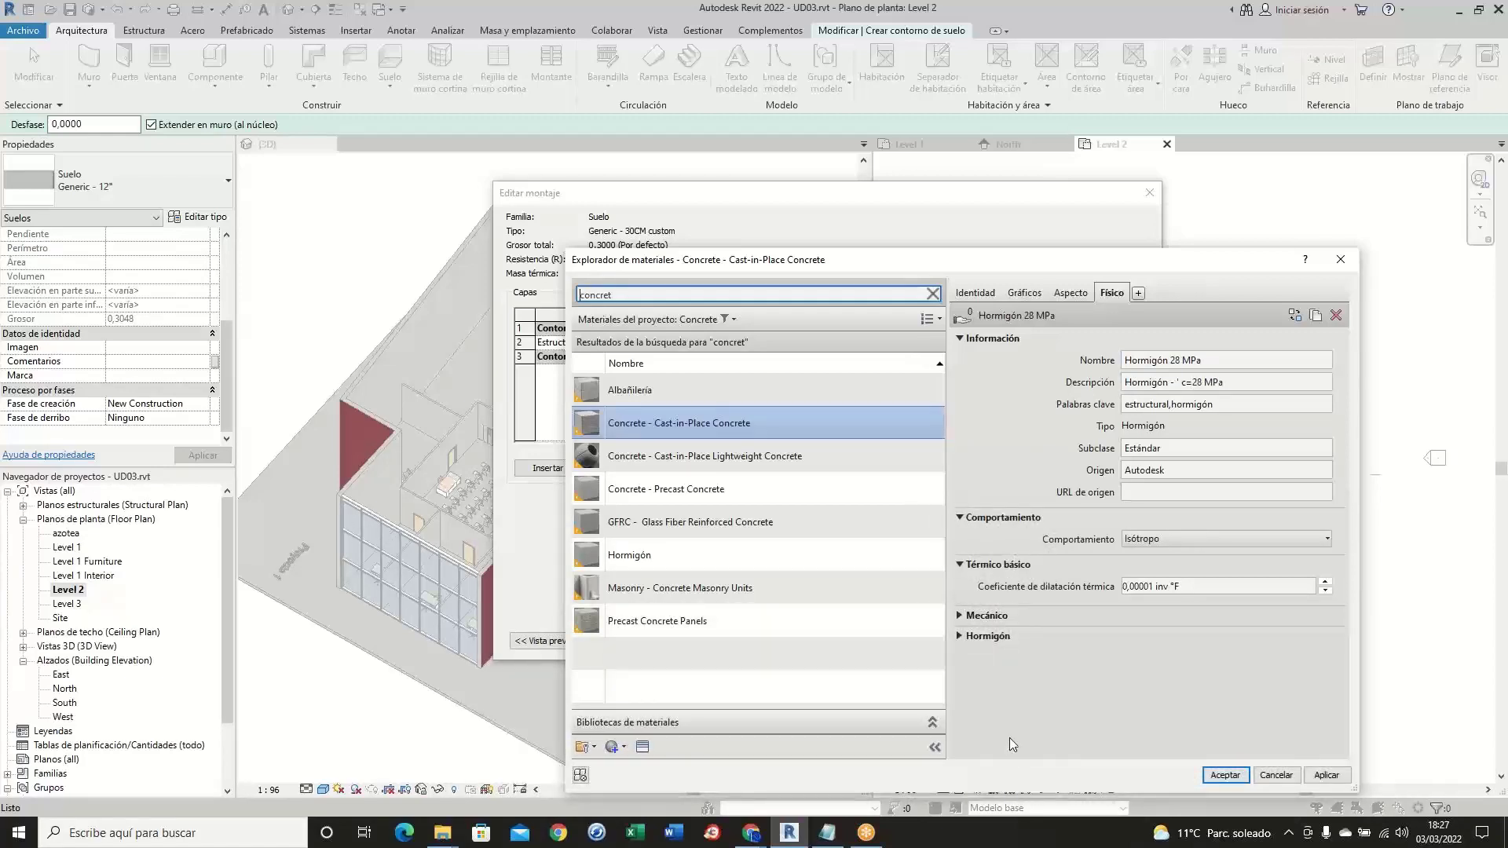
{"action": "left_click", "coordinate": [1131, 586]}
{"action": "left_click", "coordinate": [1143, 541]}
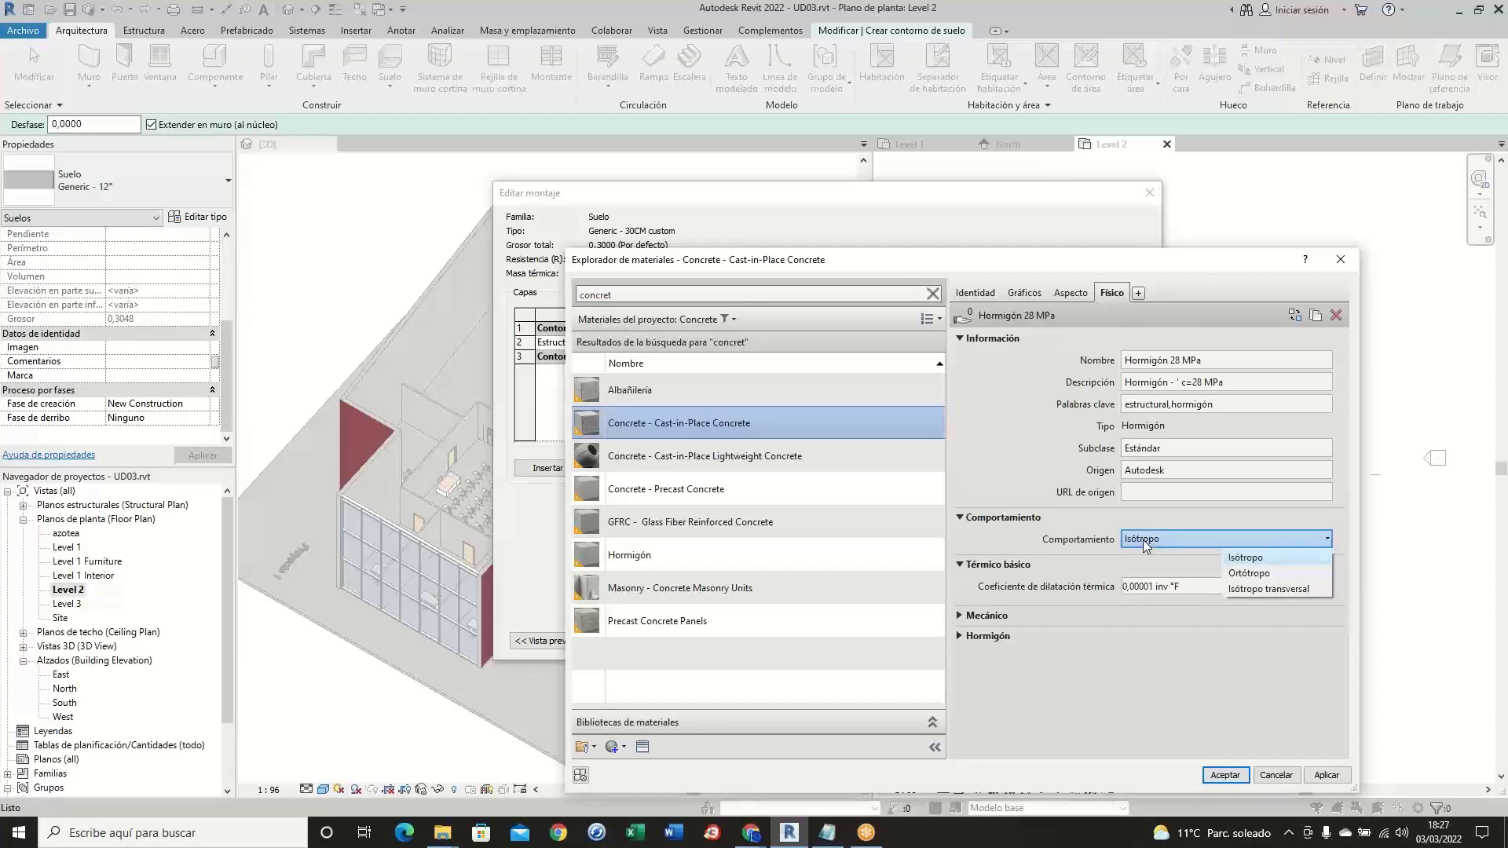
{"action": "left_click", "coordinate": [1143, 539]}
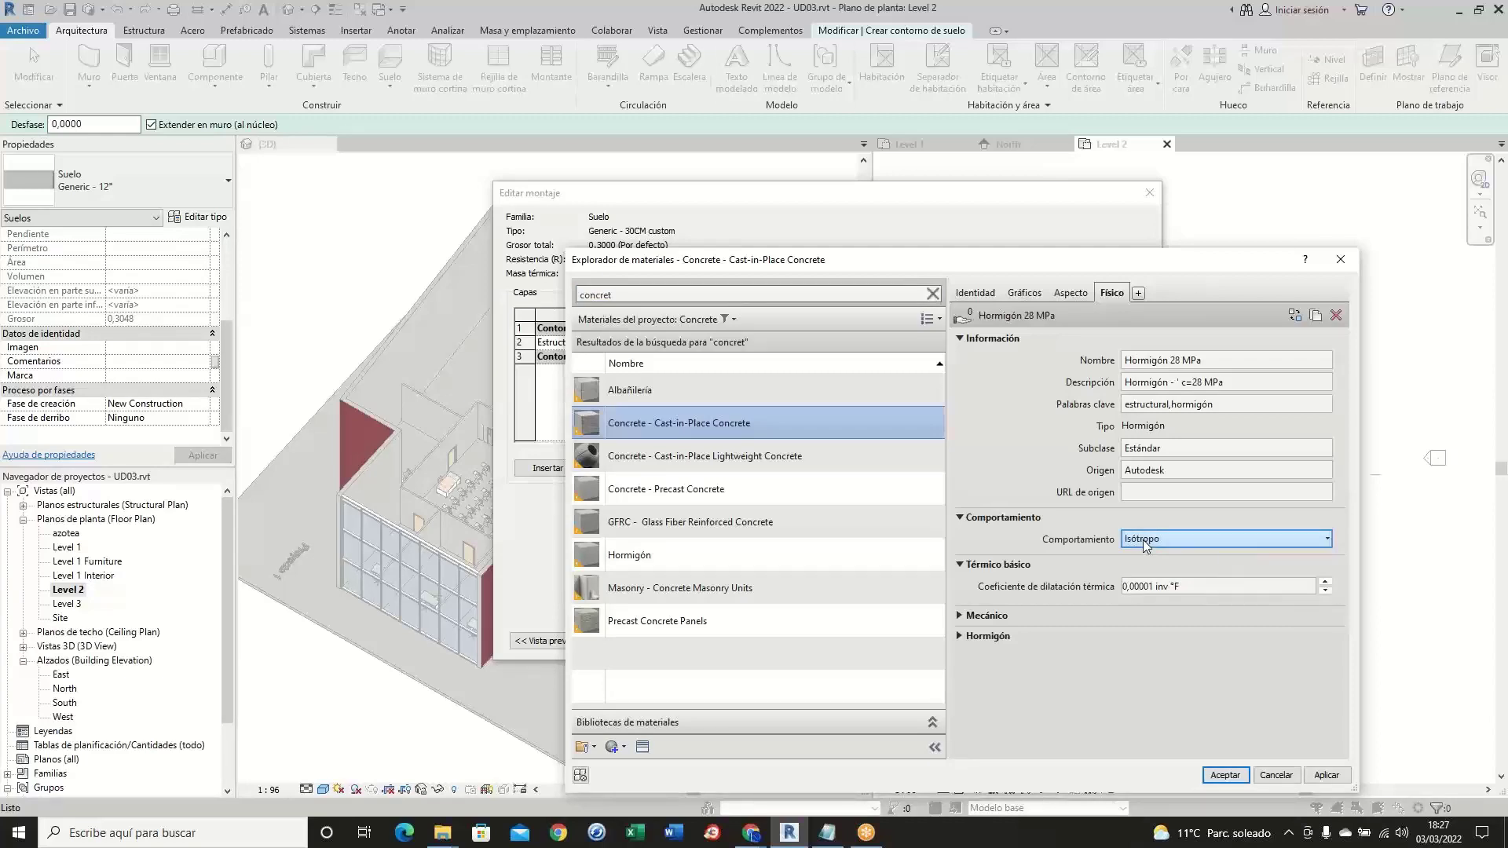
{"action": "left_click", "coordinate": [960, 617]}
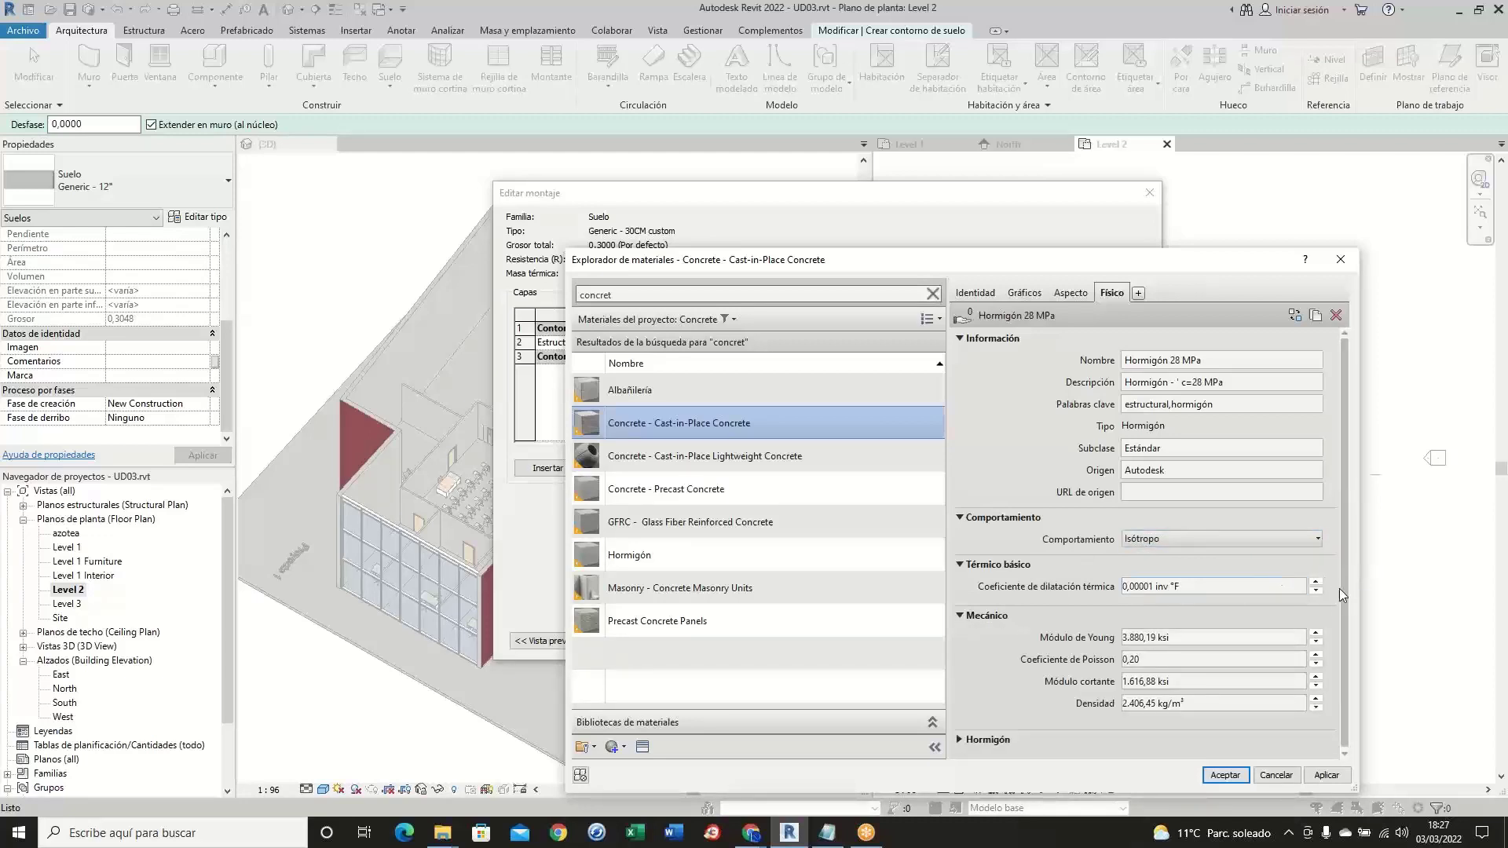
{"action": "left_click", "coordinate": [959, 740]}
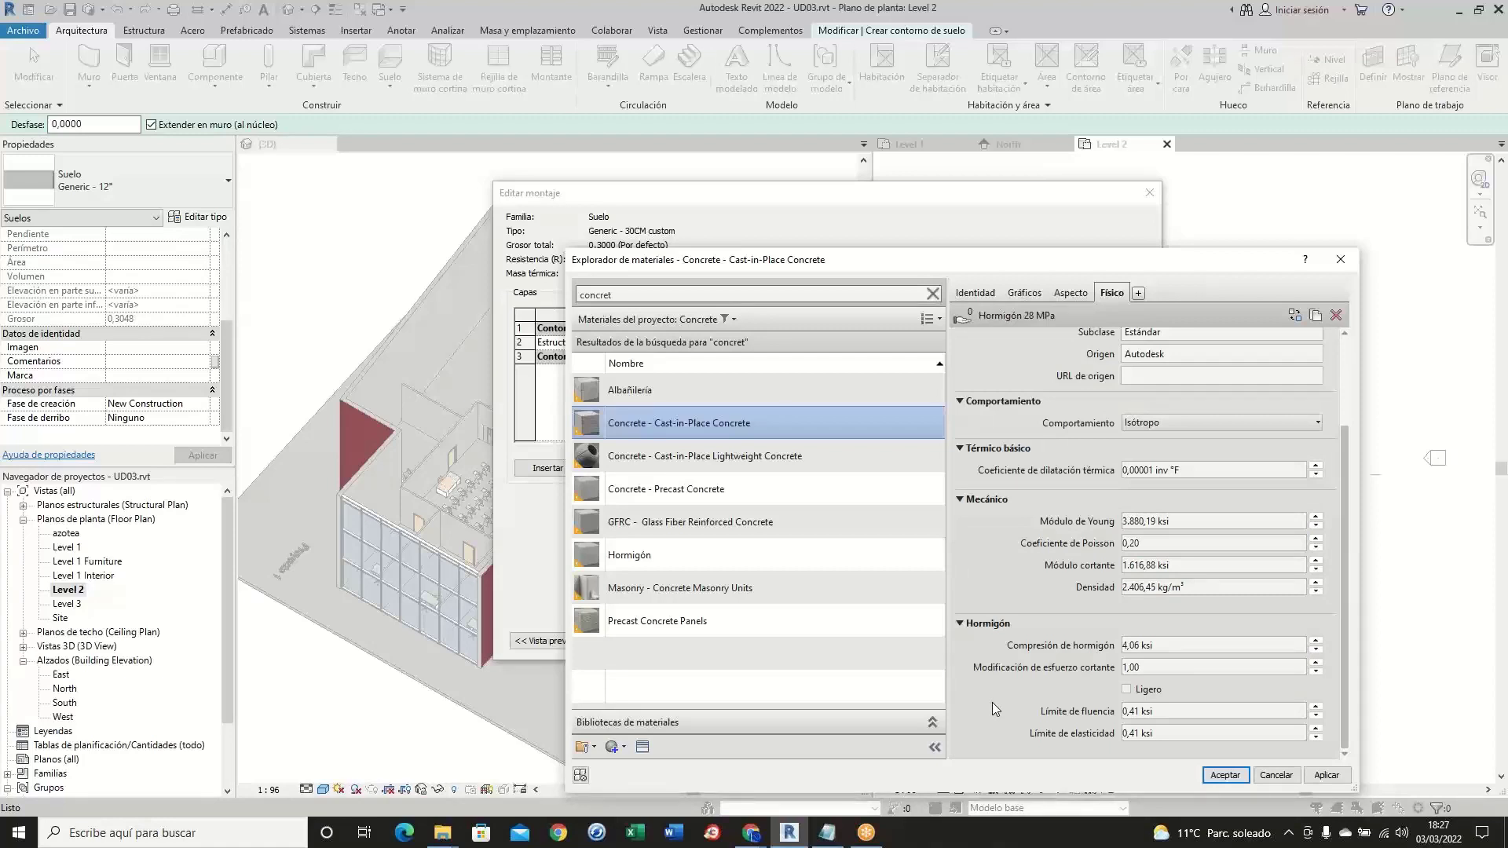
{"action": "scroll", "coordinate": [1003, 601], "scroll_direction": "up", "scroll_amount": 3}
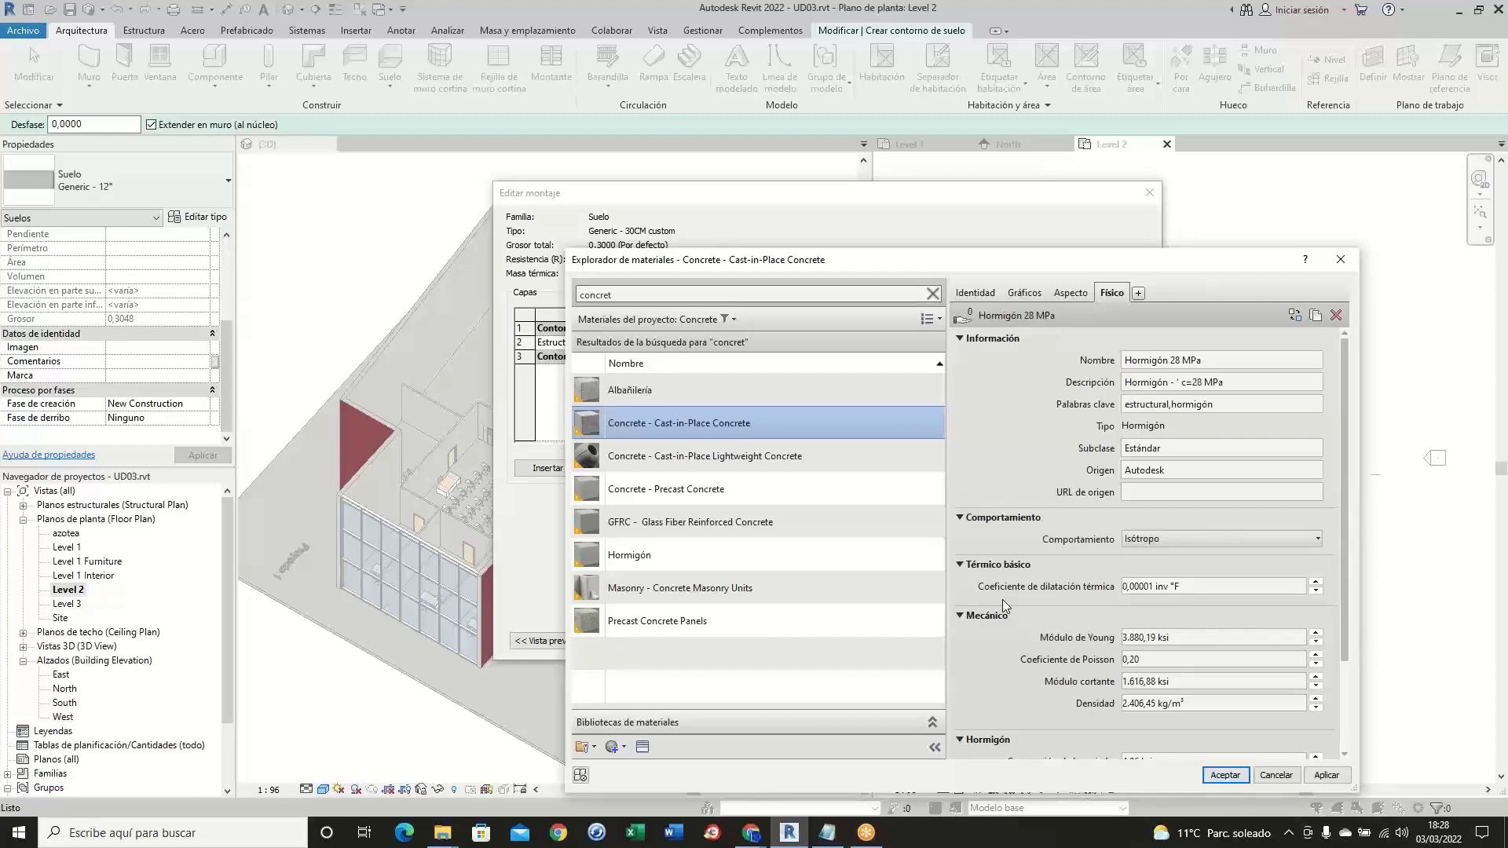
- Open the asset browser for adding a Térmico asset to the material and move it clear of the screen edge
{"action": "left_click", "coordinate": [1138, 294]}
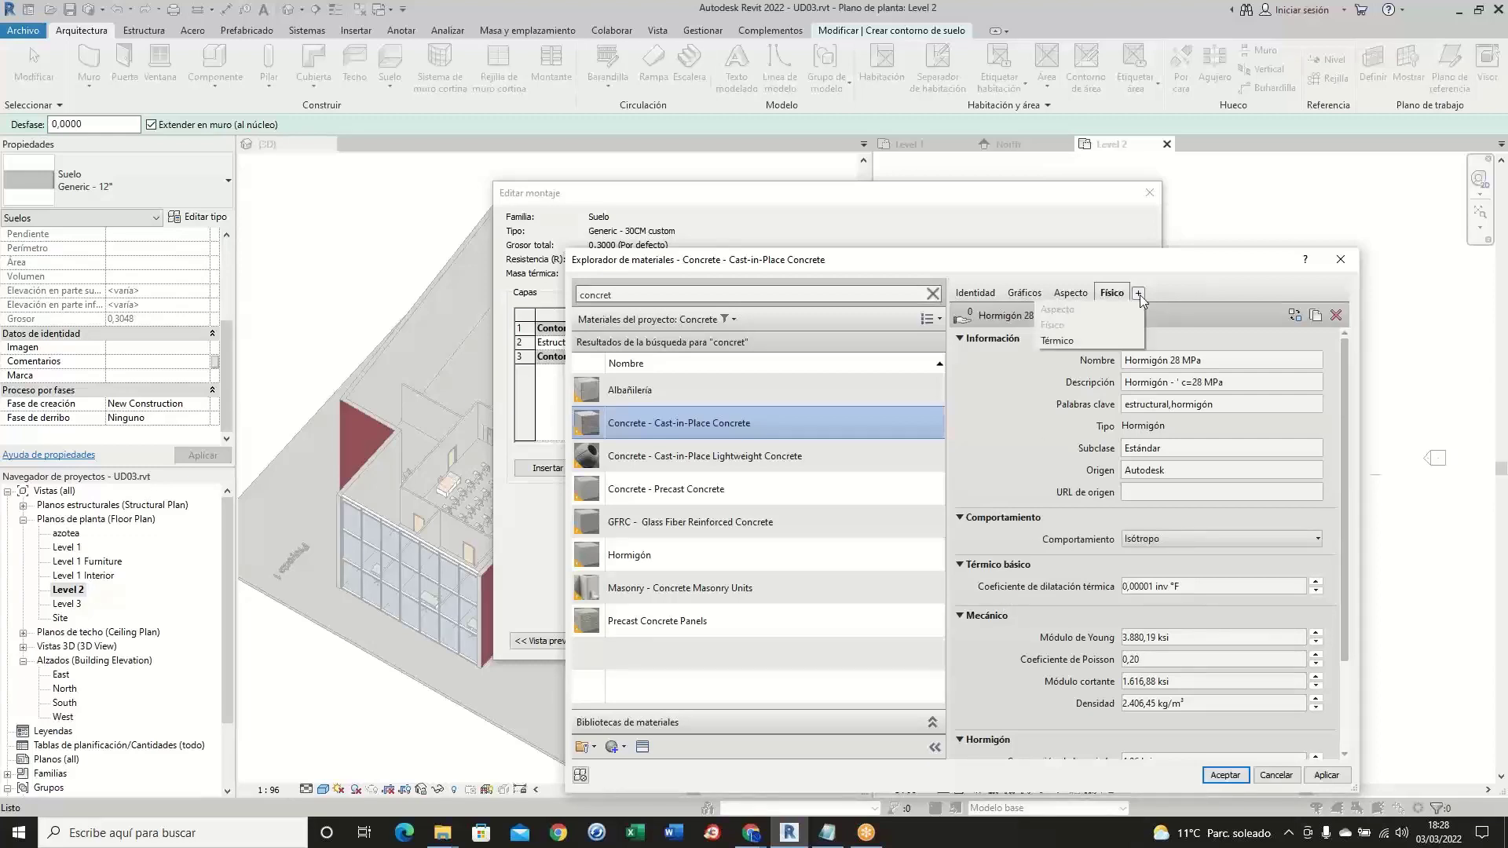
{"action": "left_click", "coordinate": [1096, 341]}
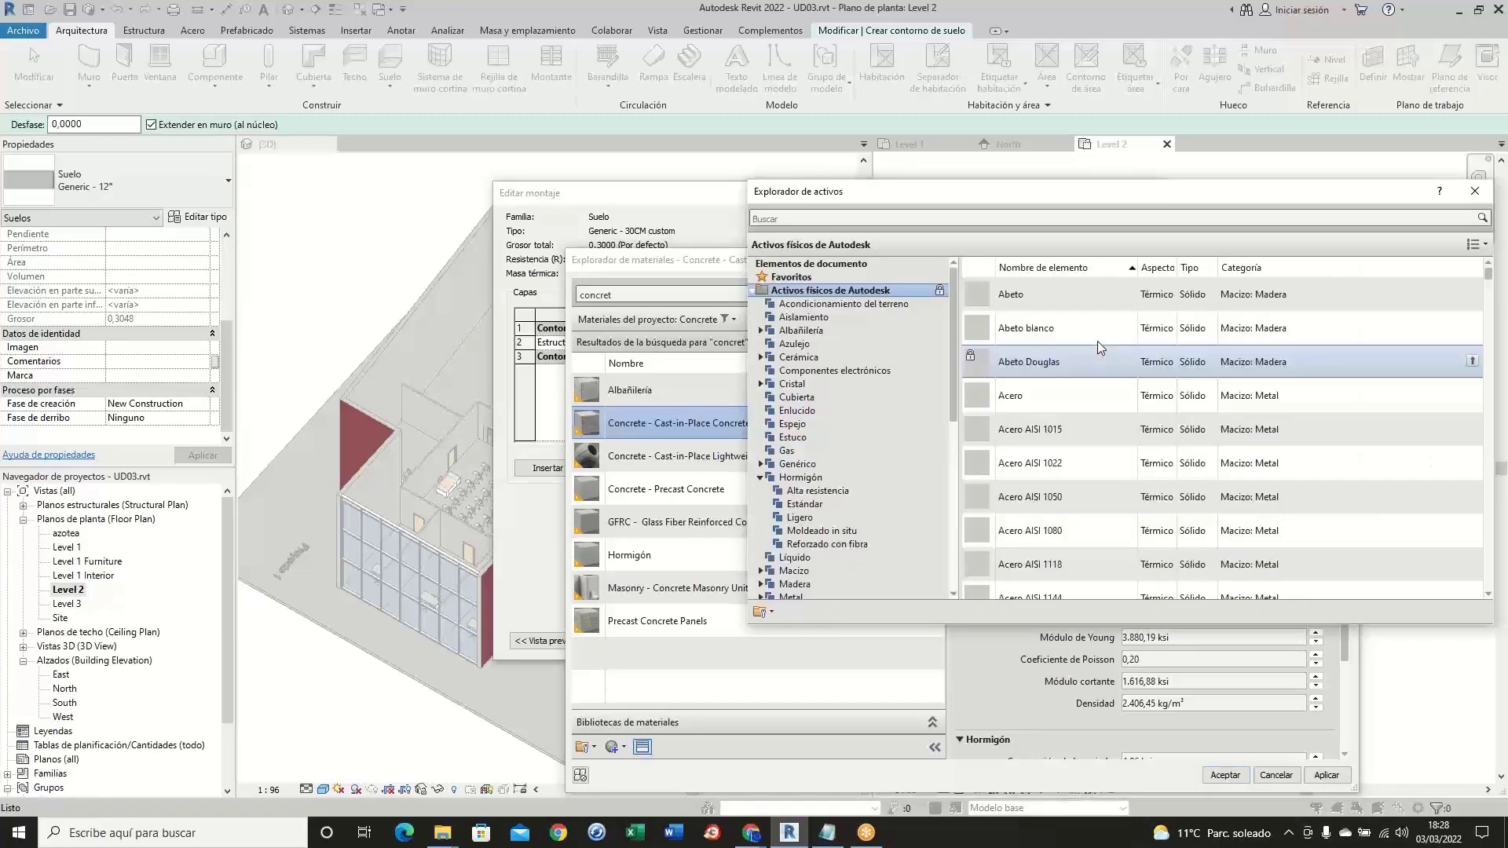
{"action": "left_click_drag", "start_coordinate": [950, 190], "coordinate": [755, 190]}
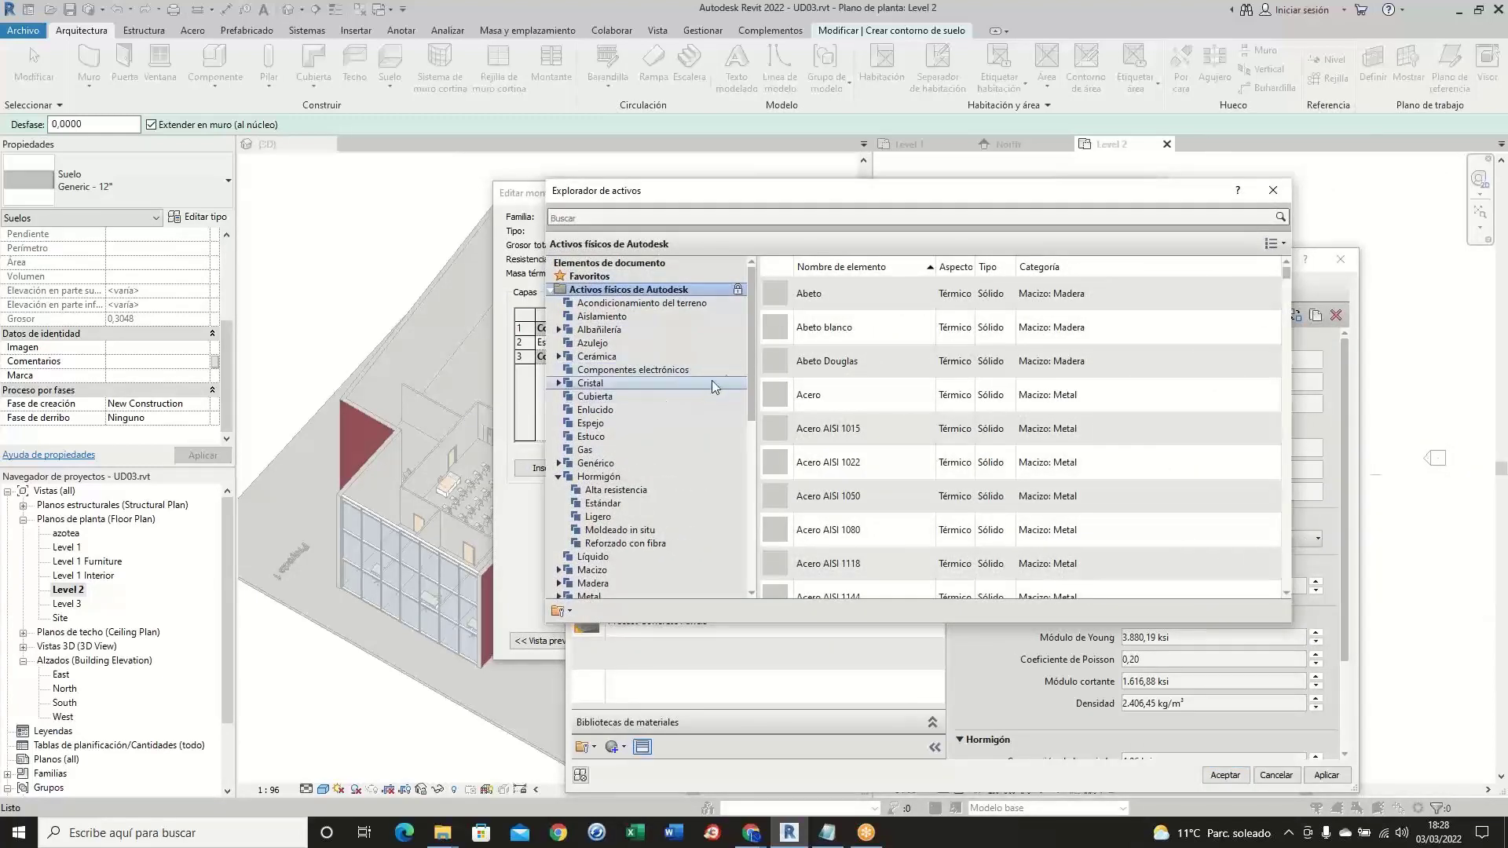
{"action": "mouse_move", "coordinate": [751, 374]}
{"action": "left_mouse_down"}
{"action": "mouse_move", "coordinate": [729, 540]}
{"action": "mouse_move", "coordinate": [743, 365]}
{"action": "left_mouse_up"}
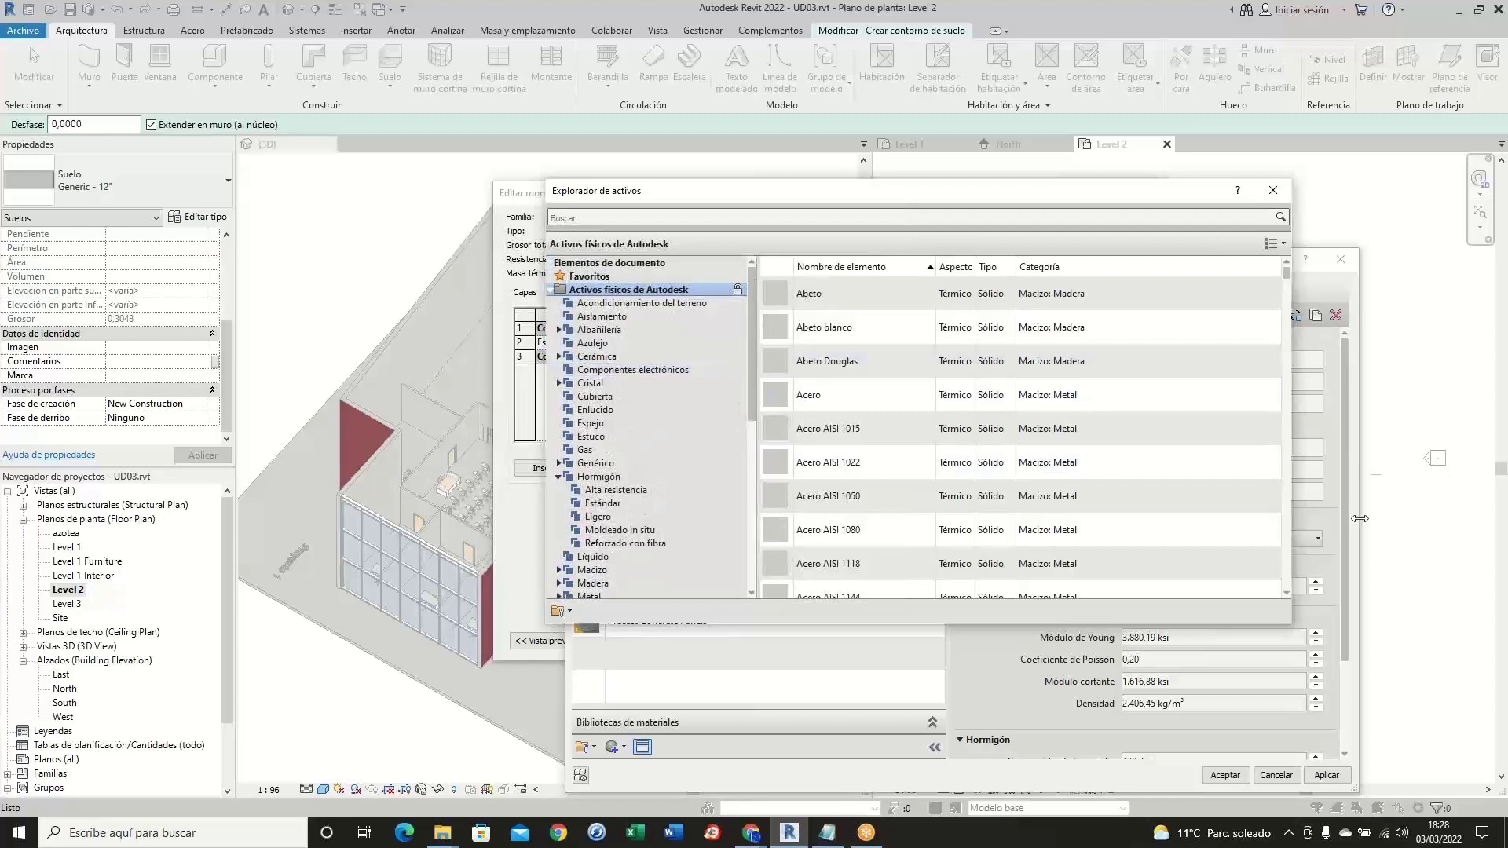
- Check Hormigón and each of its subcategories in the Autodesk physical assets library for thermal assets
{"action": "left_click", "coordinate": [621, 477]}
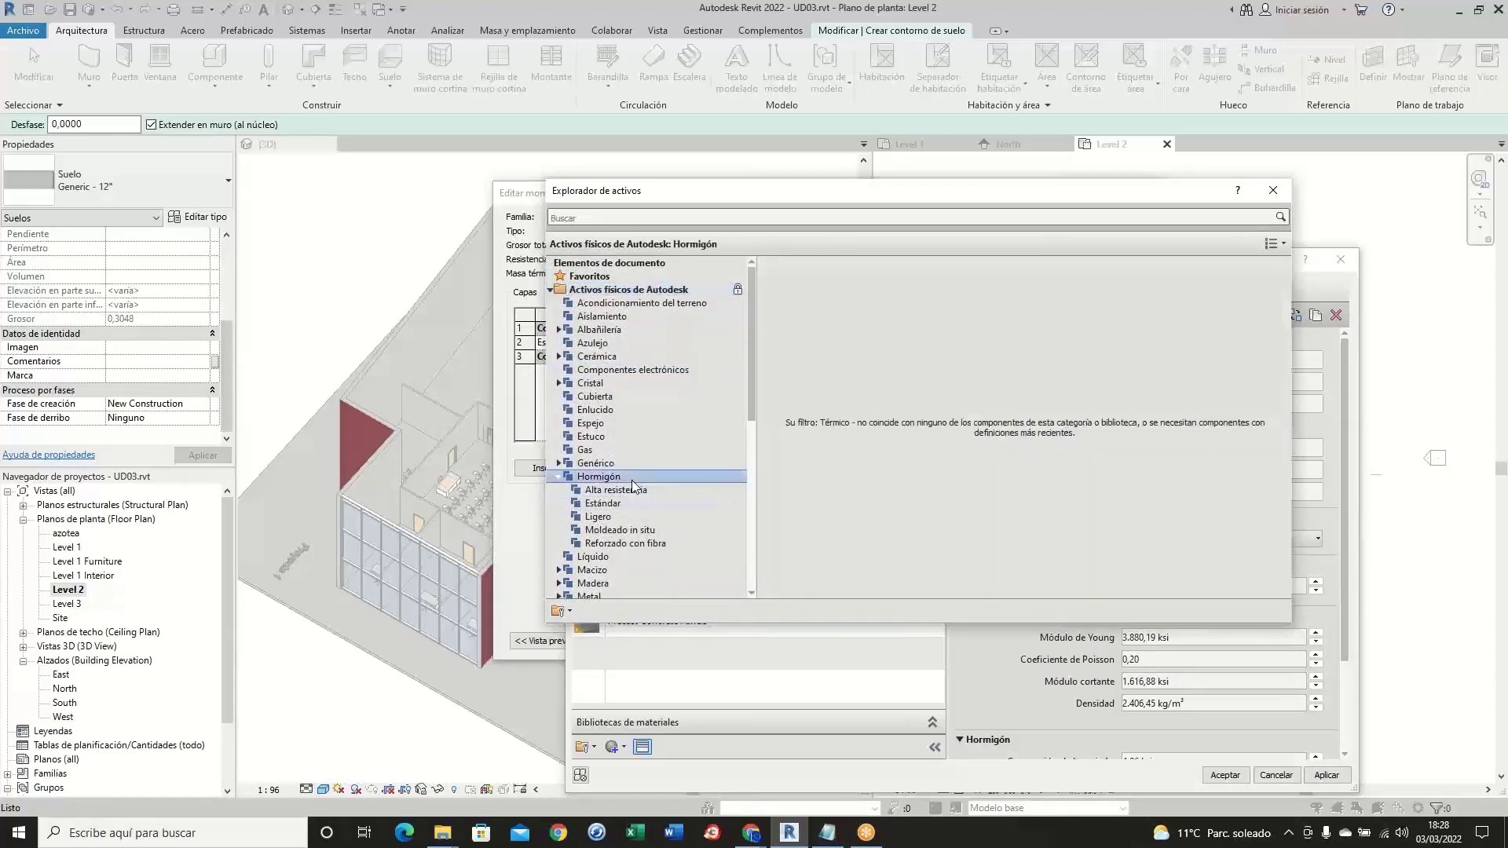
{"action": "left_click", "coordinate": [625, 491]}
{"action": "left_click", "coordinate": [621, 503]}
{"action": "left_click", "coordinate": [616, 517]}
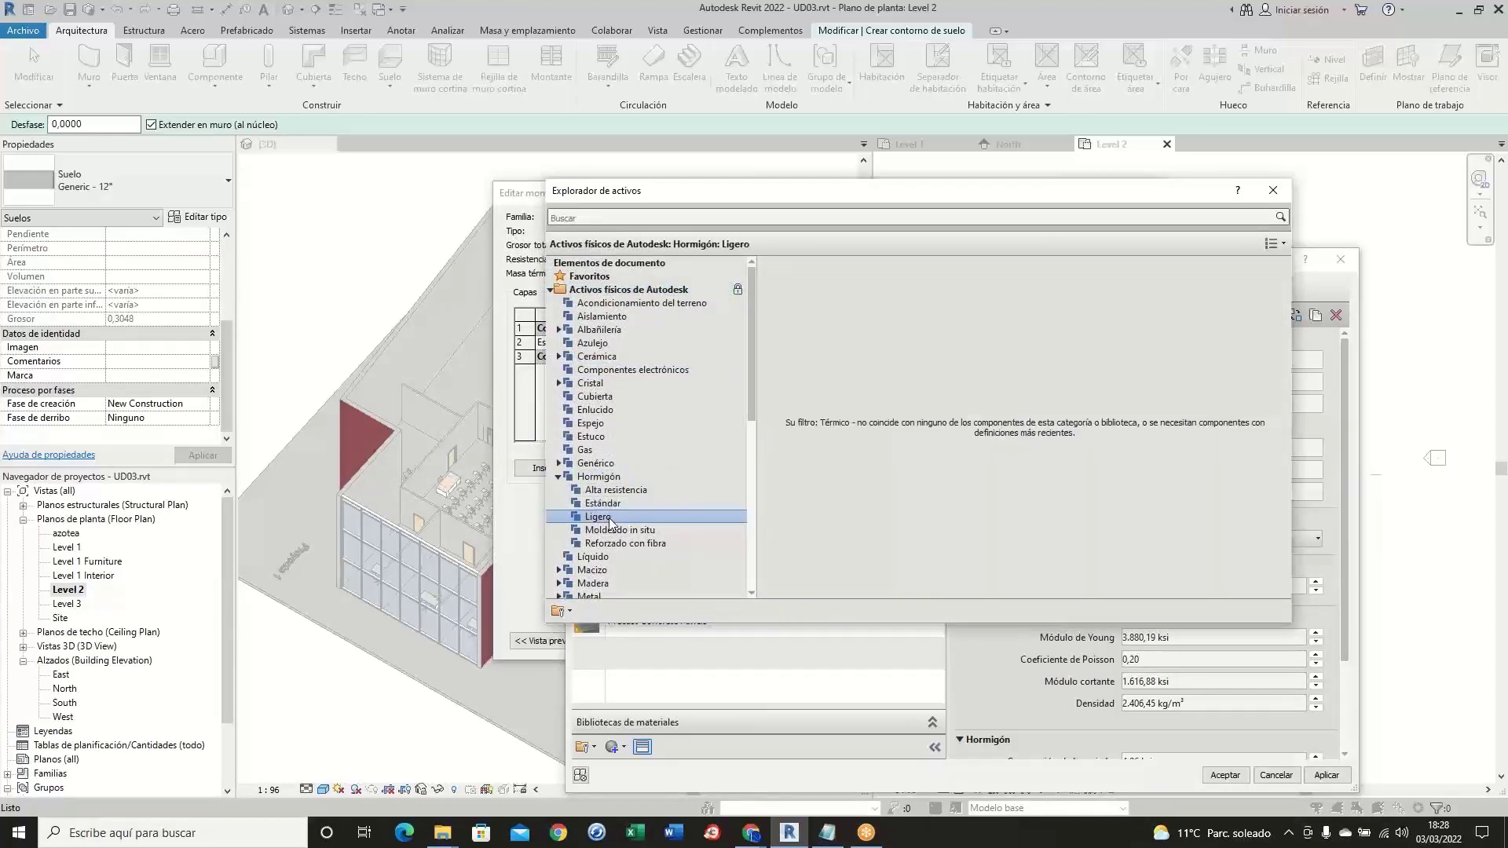
{"action": "left_click", "coordinate": [613, 531]}
{"action": "left_click", "coordinate": [613, 543]}
{"action": "left_click", "coordinate": [601, 503]}
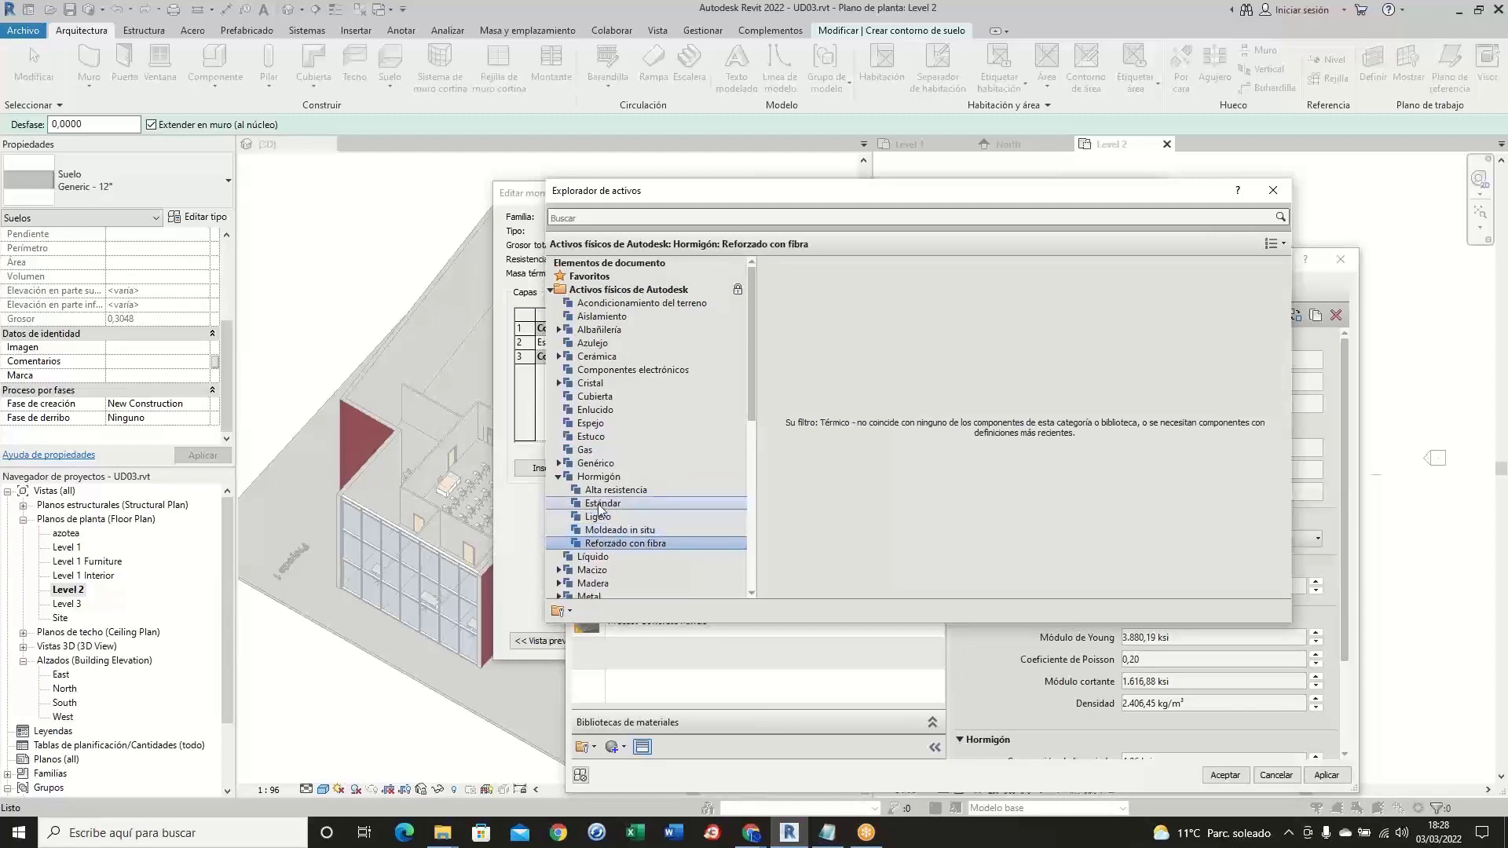
{"action": "left_click", "coordinate": [604, 490]}
{"action": "left_click", "coordinate": [591, 479]}
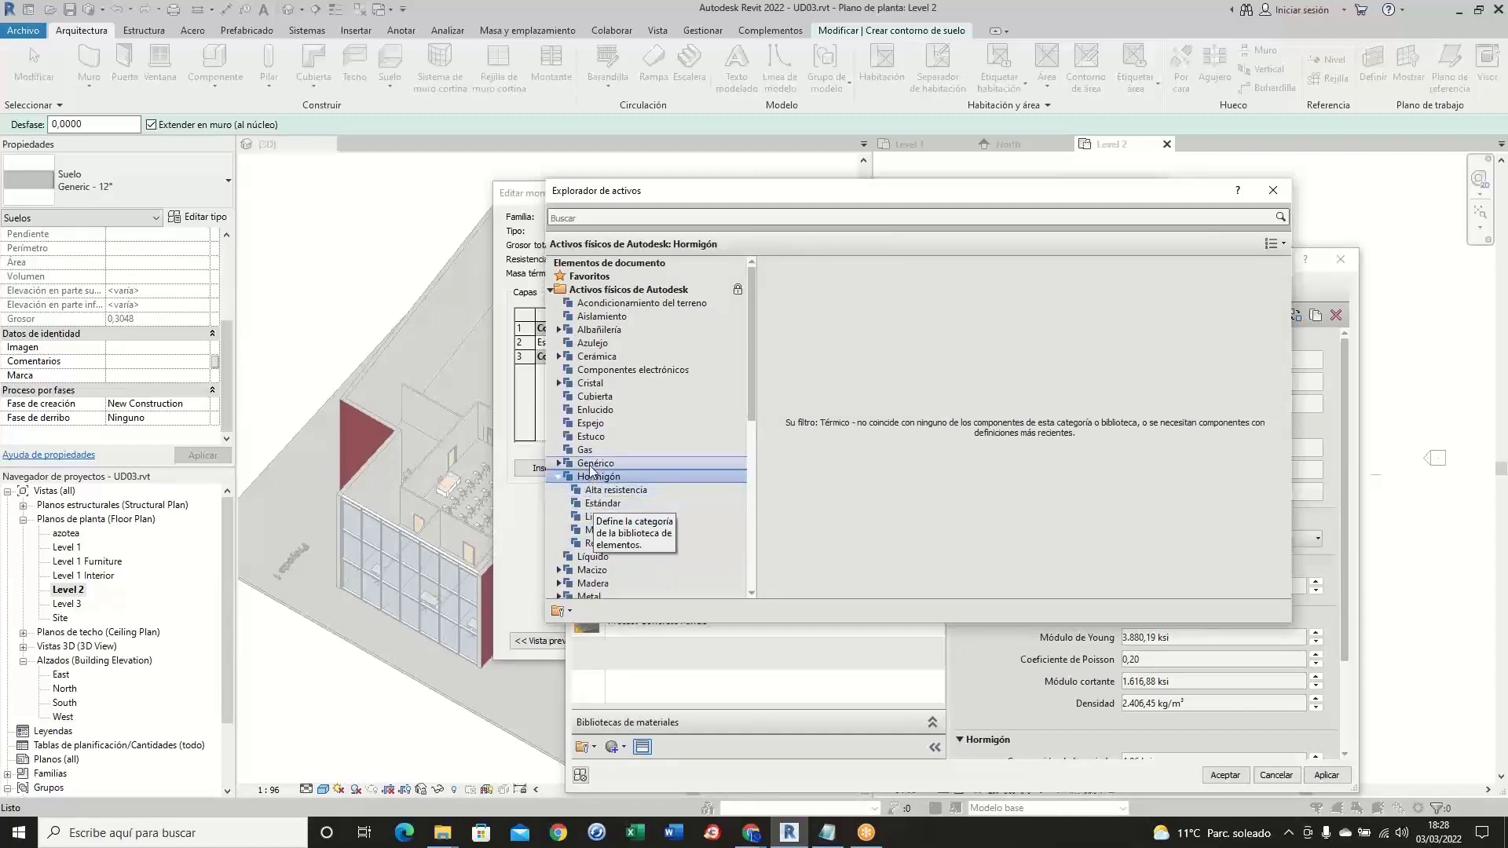
- Check other library categories for thermal assets, including Cubierta, Acondicionamiento del terreno, Aislamiento, Tejido: Cuero and Biblioteca de apariencias
{"action": "left_click", "coordinate": [583, 396]}
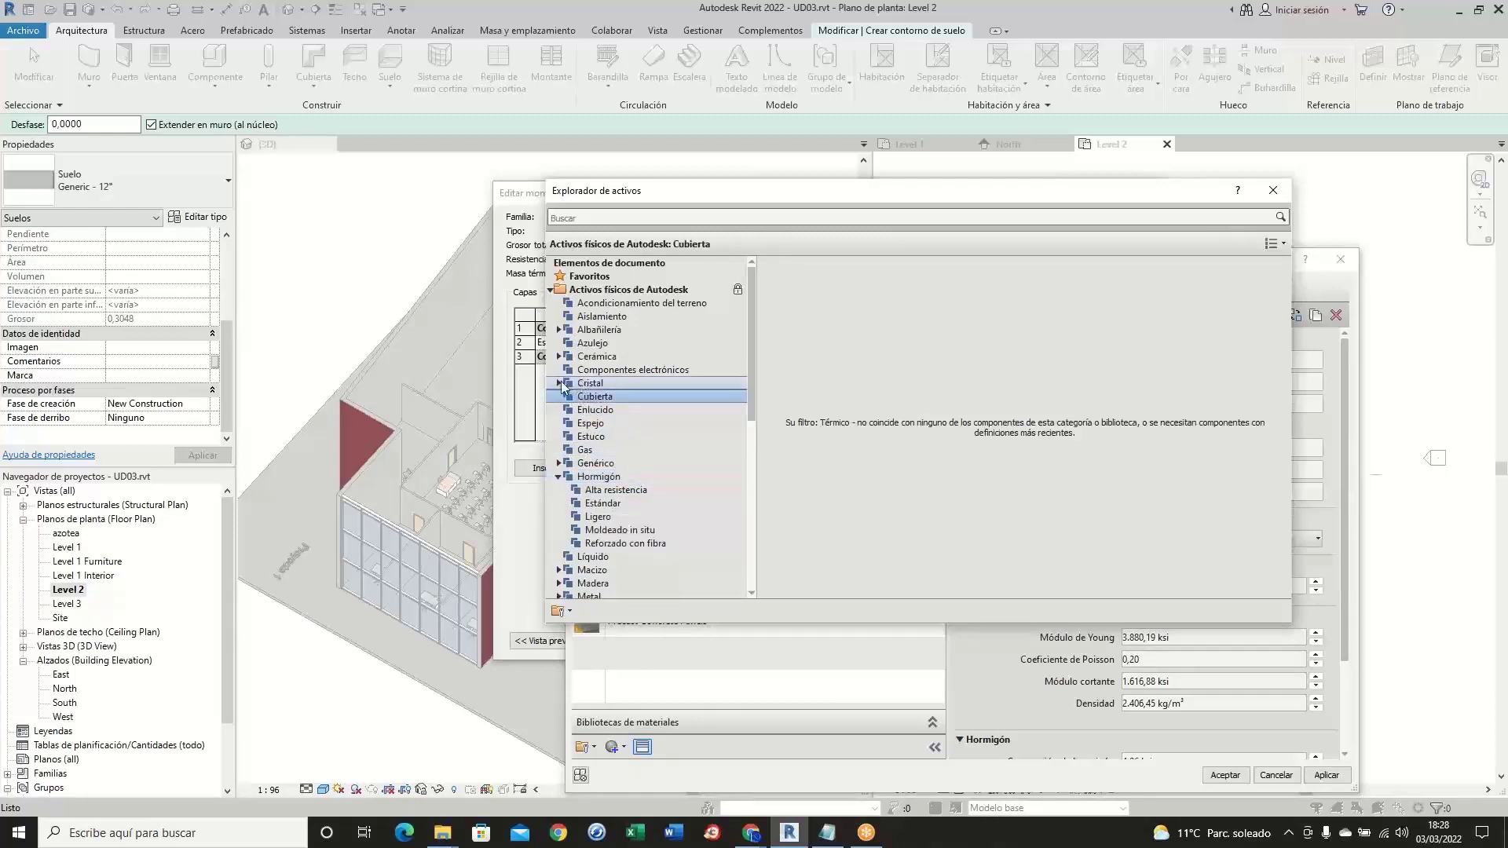
{"action": "left_click", "coordinate": [559, 383]}
{"action": "left_click", "coordinate": [585, 303]}
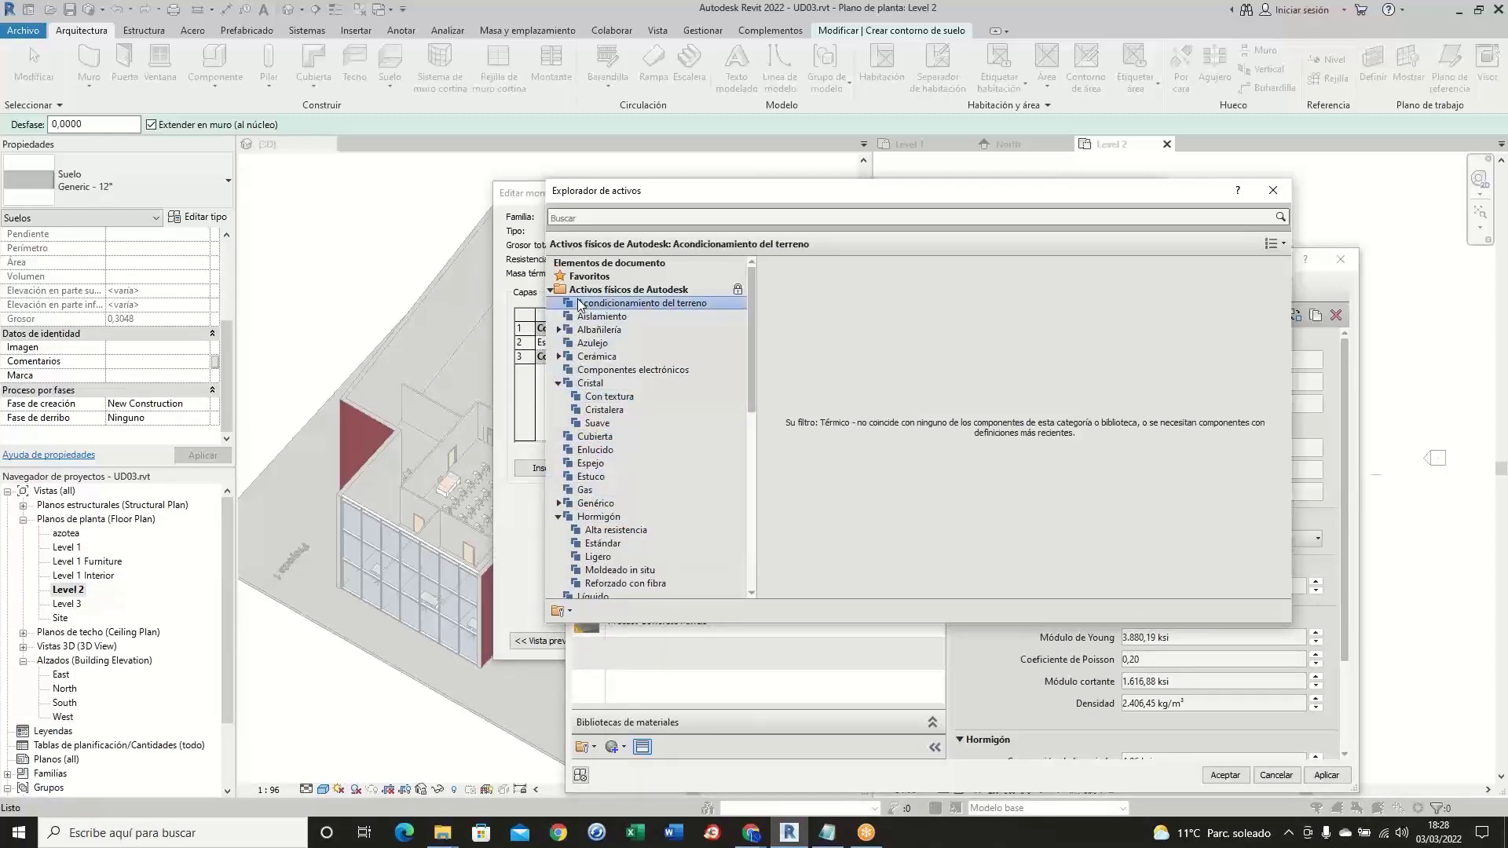
{"action": "left_click", "coordinate": [576, 317]}
{"action": "scroll", "coordinate": [635, 474], "scroll_direction": "down", "scroll_amount": 9}
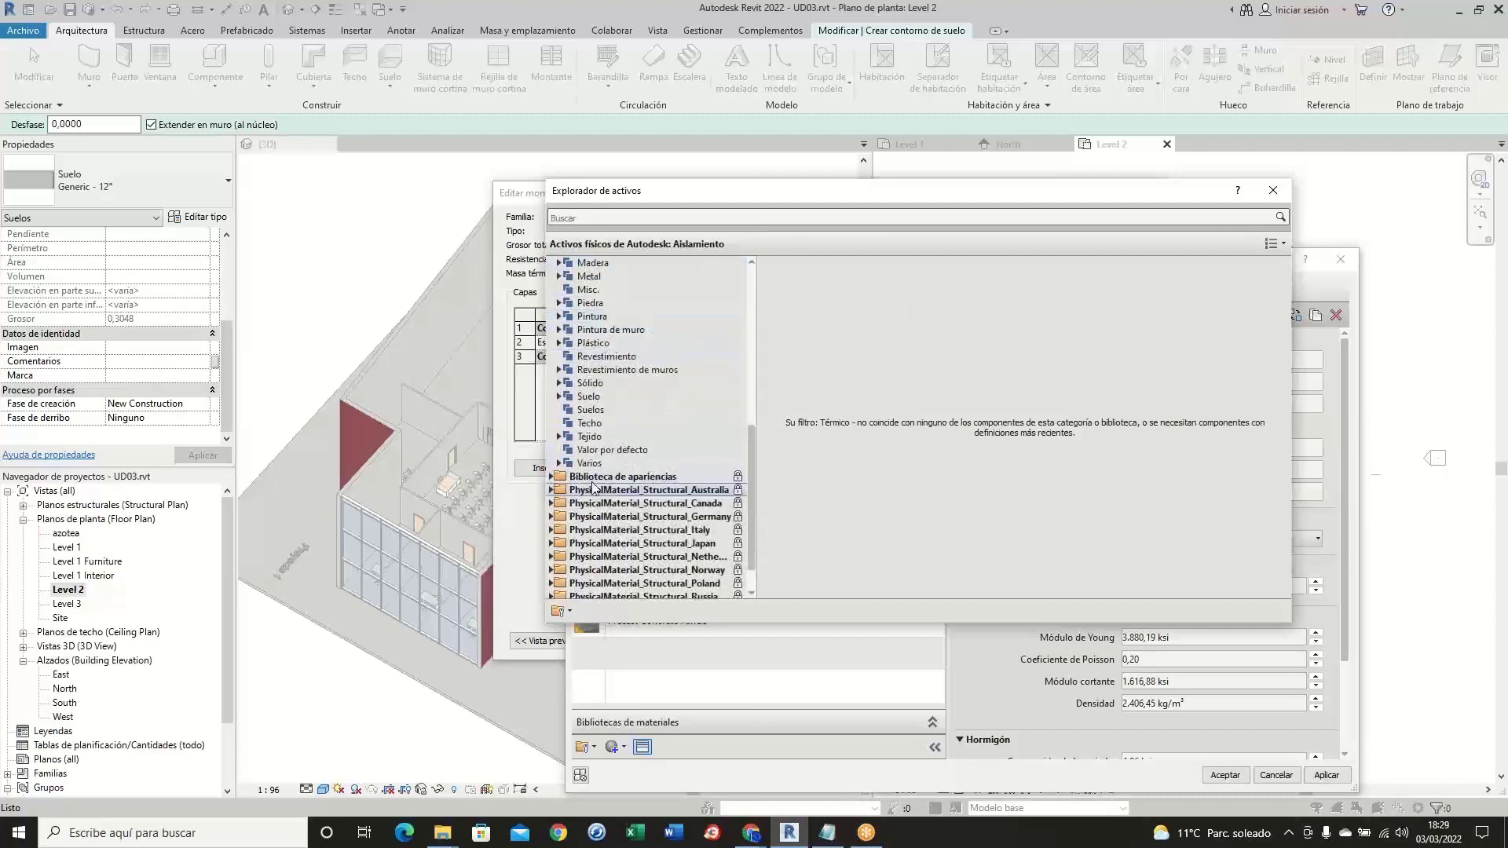
{"action": "left_click", "coordinate": [579, 450]}
{"action": "left_click", "coordinate": [558, 437]}
{"action": "left_click", "coordinate": [581, 450]}
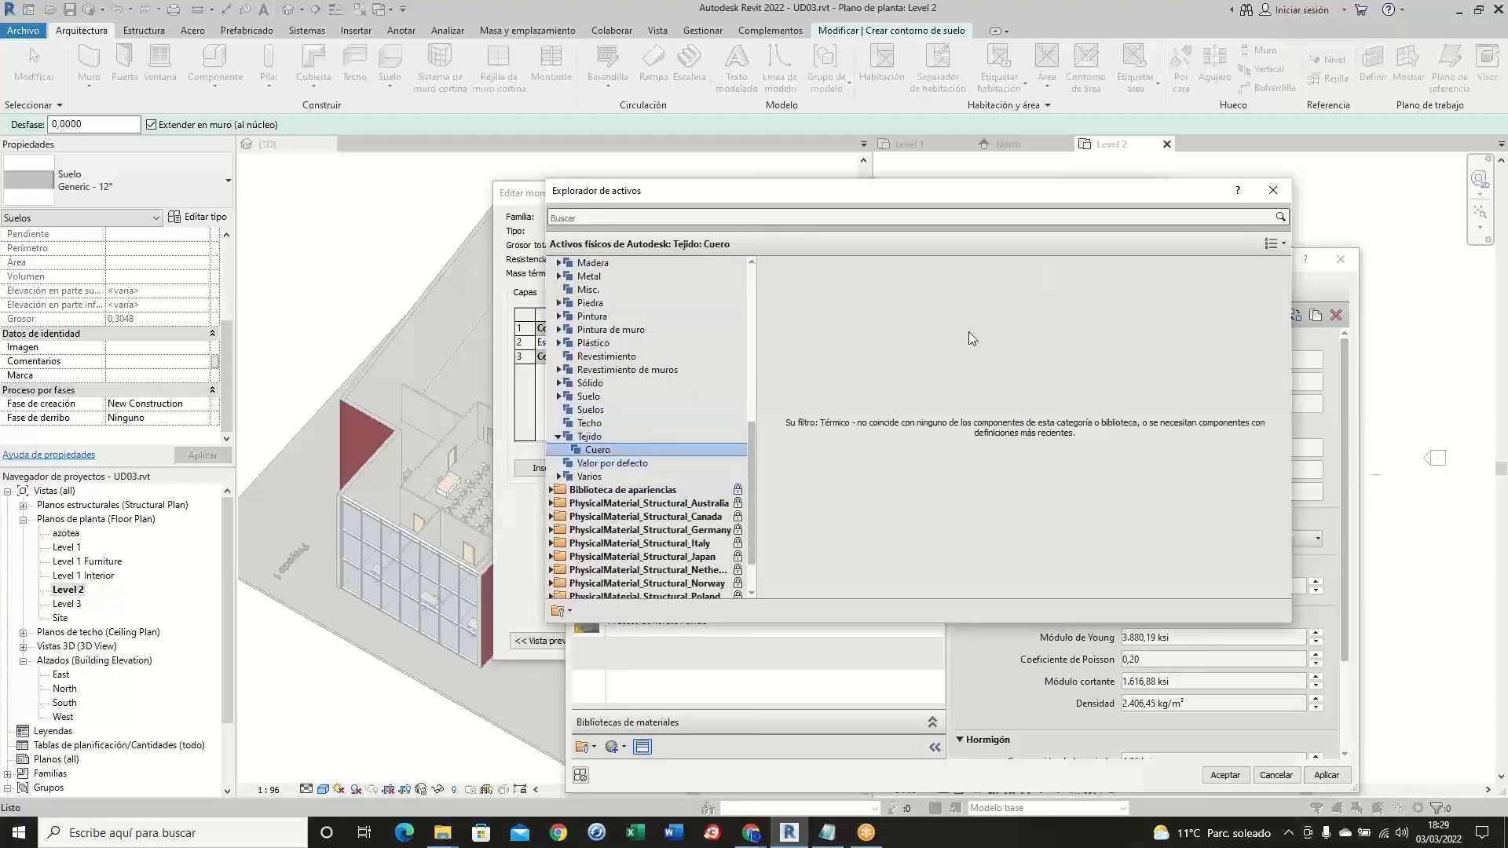
{"action": "scroll", "coordinate": [646, 416], "scroll_direction": "up", "scroll_amount": 1}
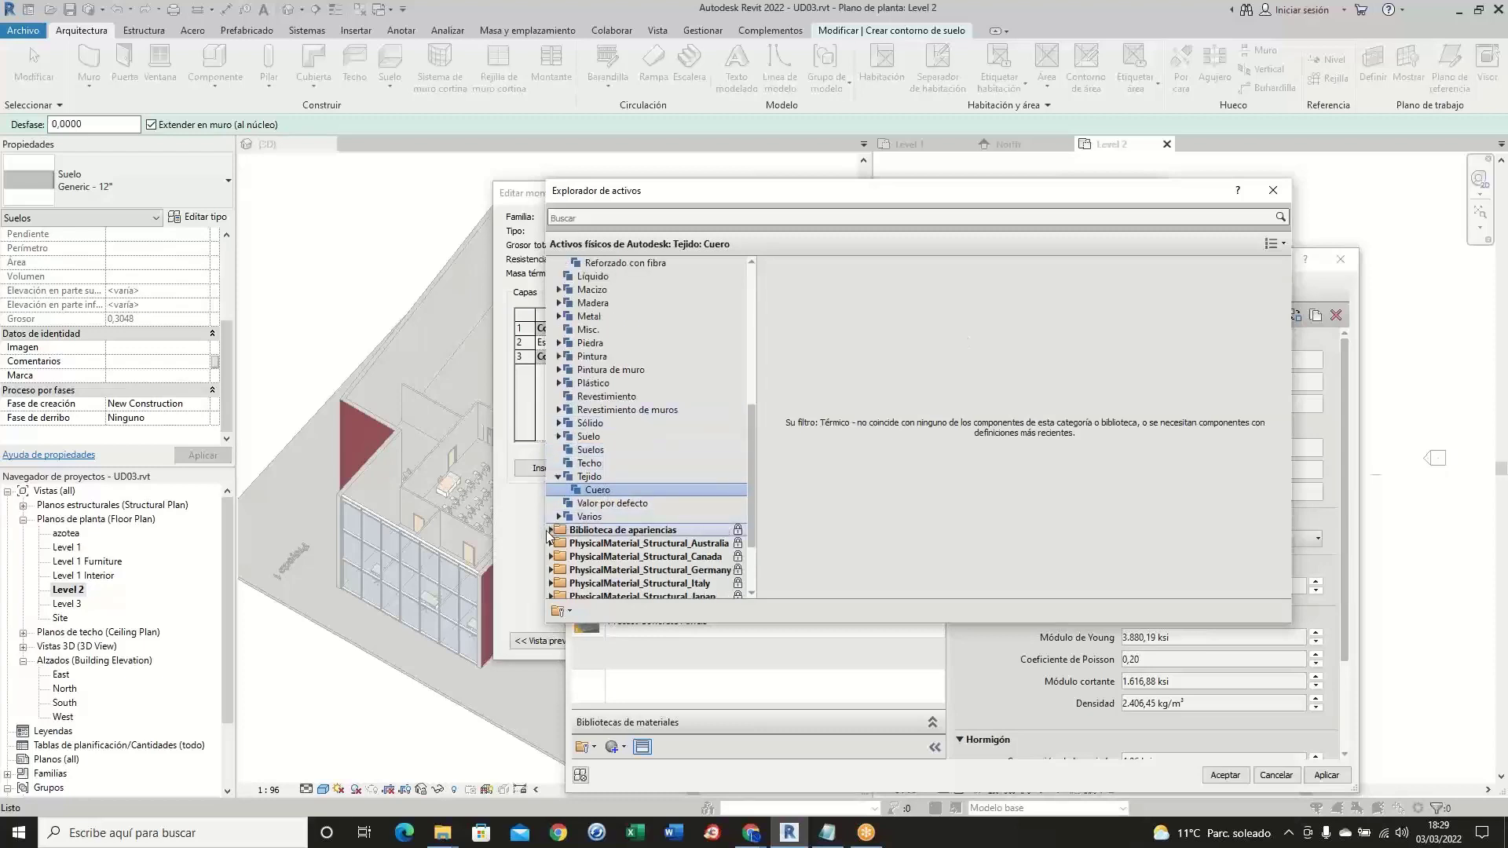
{"action": "left_click", "coordinate": [559, 531]}
{"action": "scroll", "coordinate": [623, 379], "scroll_direction": "up", "scroll_amount": 8}
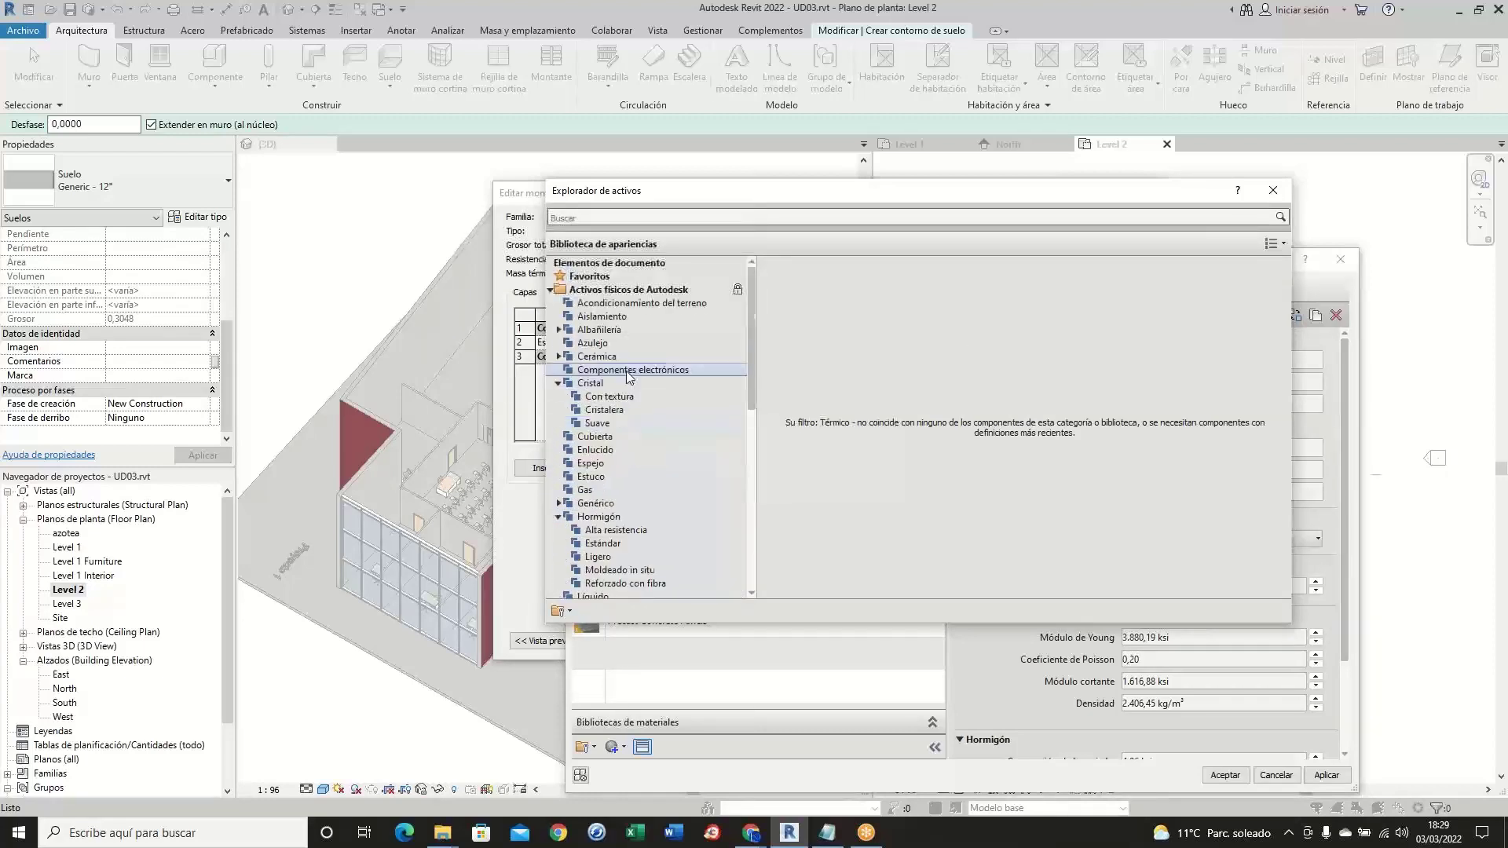
- Search all of Activos físicos de Autodesk for thermal assets using "hormi" and "concrete", and close the asset browser
{"action": "left_click", "coordinate": [605, 291]}
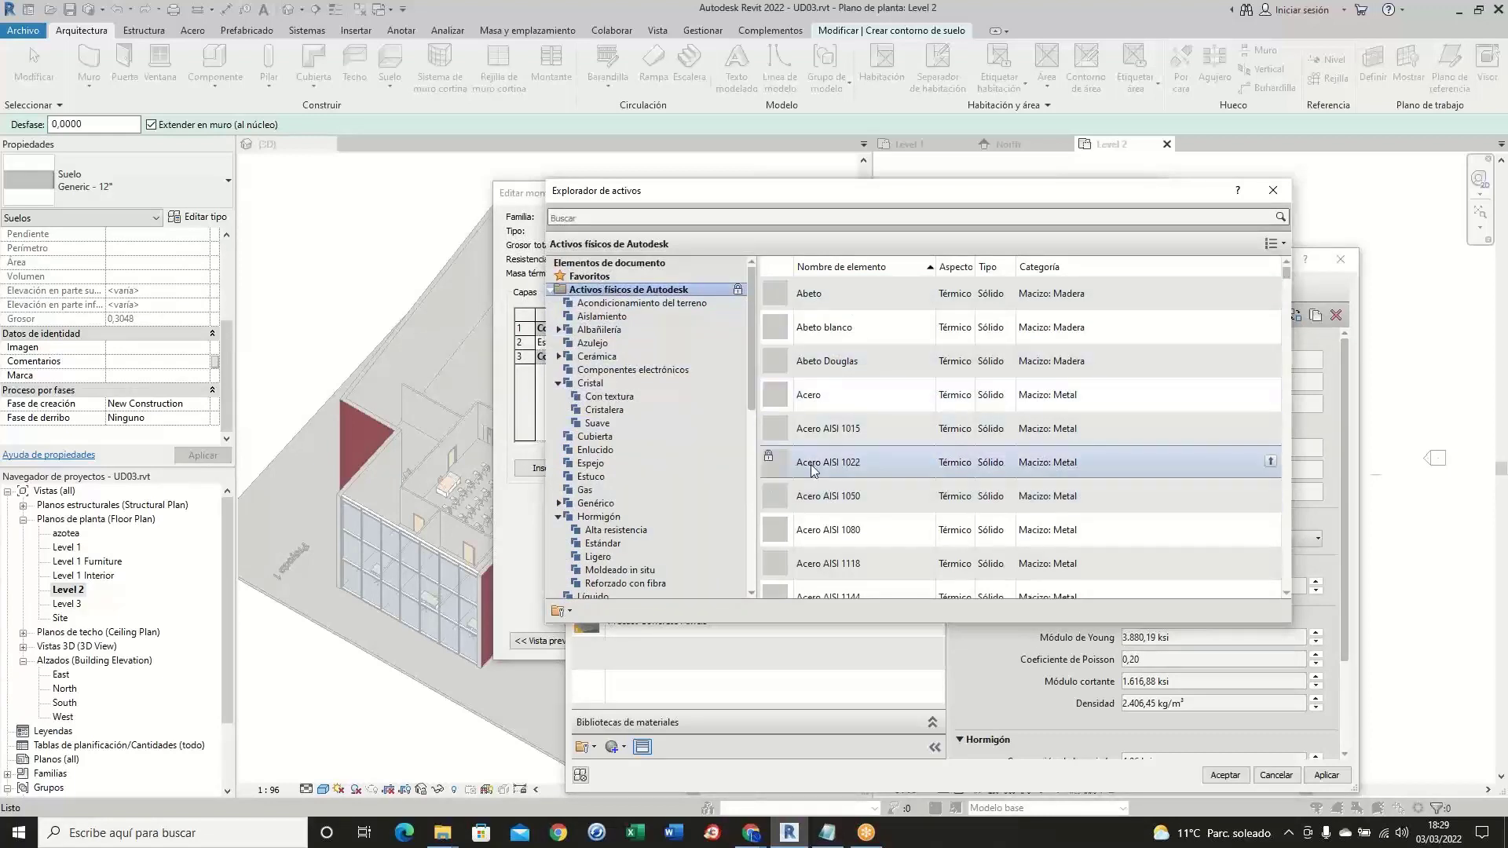
{"action": "left_click", "coordinate": [718, 217]}
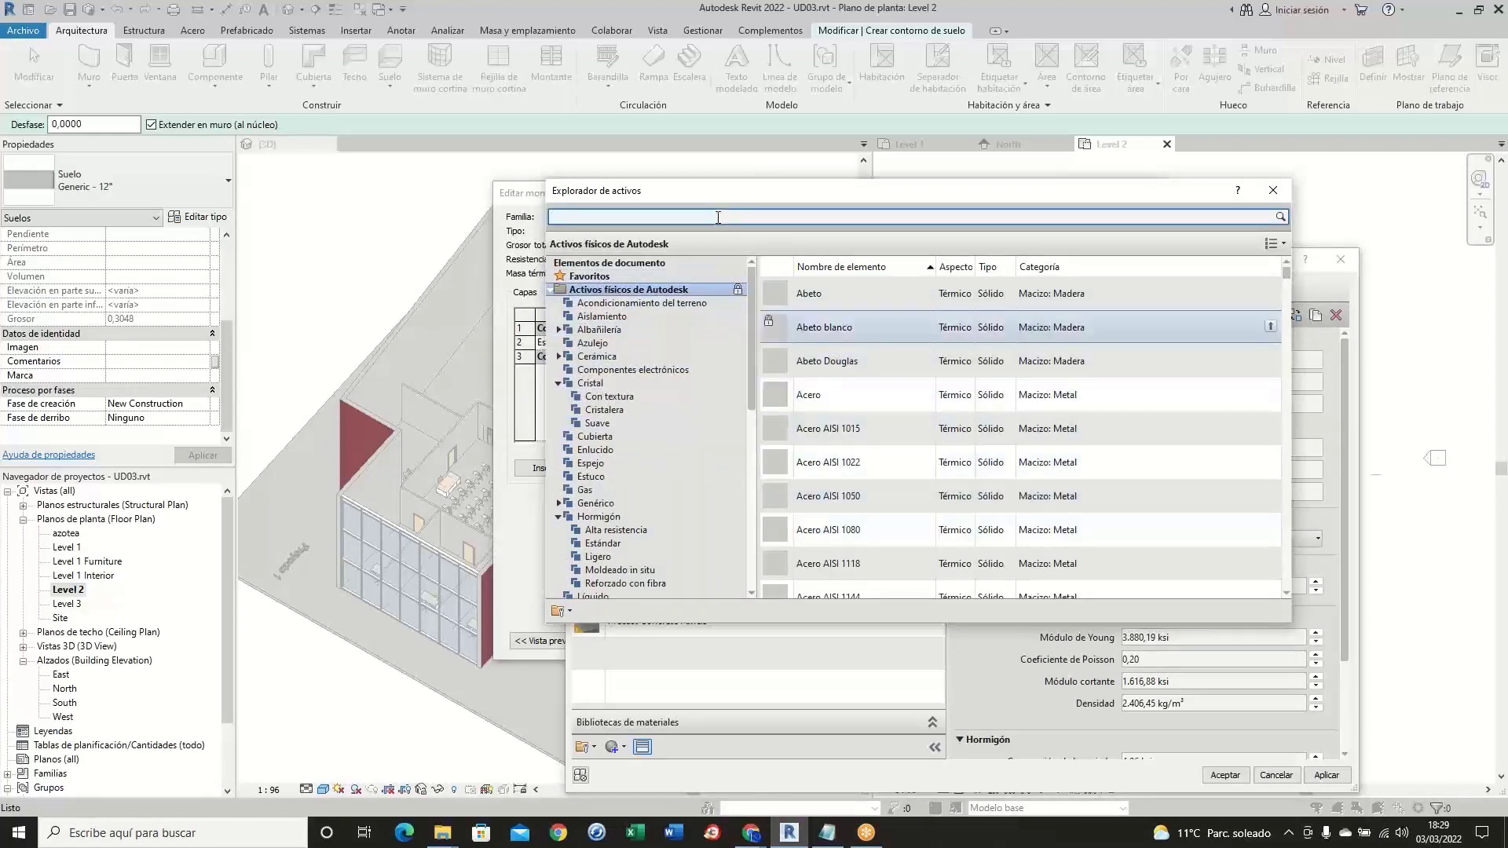
{"action": "type", "text": "ho"}
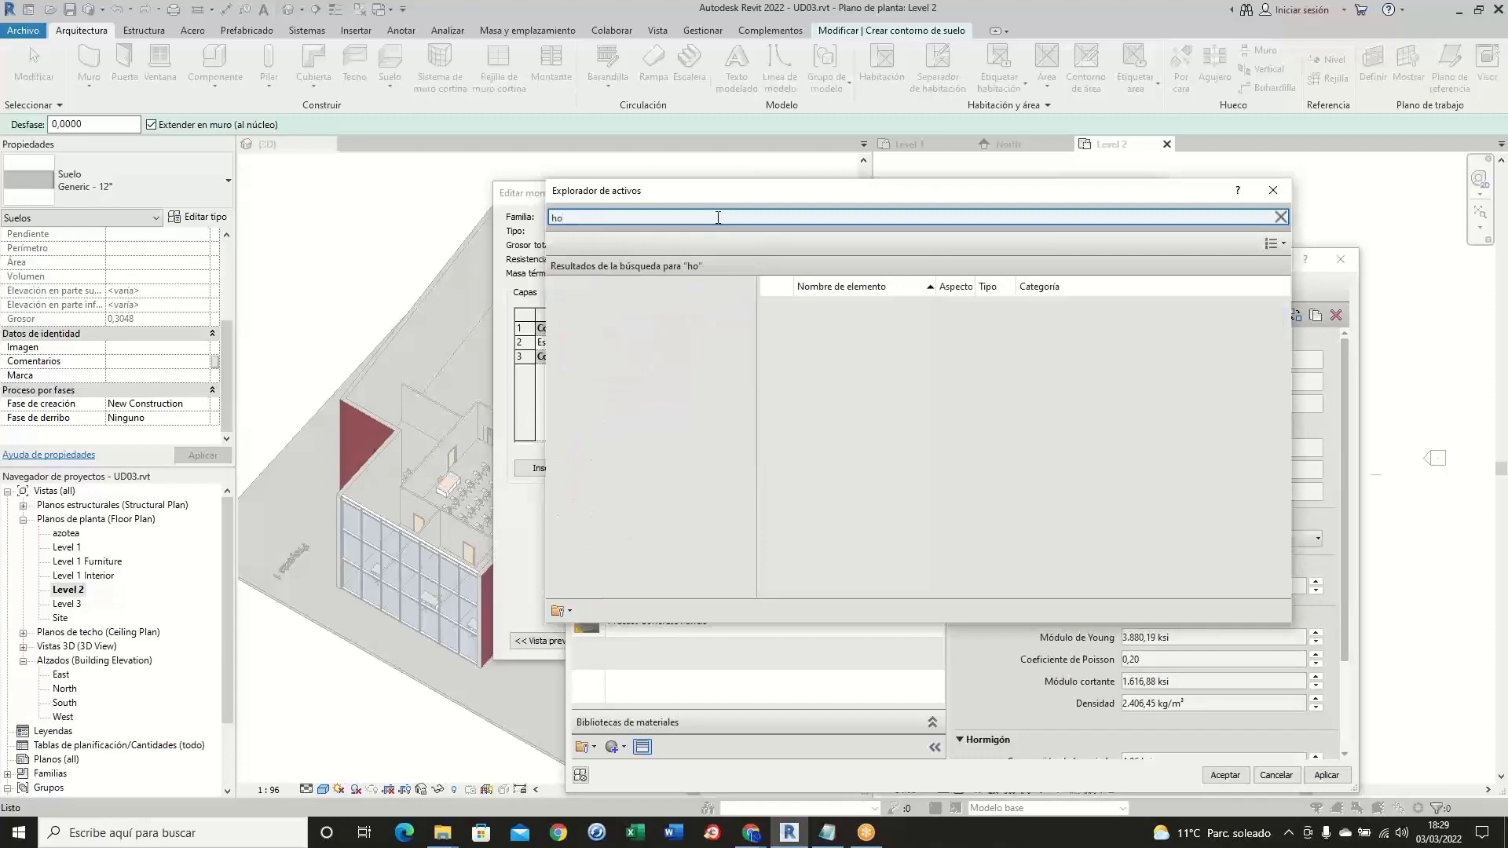
{"action": "type", "text": "rmi"}
{"action": "key", "text": "BackSpace"}
{"action": "key", "text": "BackSpace"}
{"action": "key", "text": "BackSpace"}
{"action": "key", "text": "BackSpace"}
{"action": "type", "text": "concrete"}
{"action": "key", "text": "BackSpace"}
{"action": "key", "text": "BackSpace"}
{"action": "key", "text": "BackSpace"}
{"action": "key", "text": "BackSpace"}
{"action": "key", "text": "BackSpace"}
{"action": "key", "text": "BackSpace"}
{"action": "key", "text": "BackSpace"}
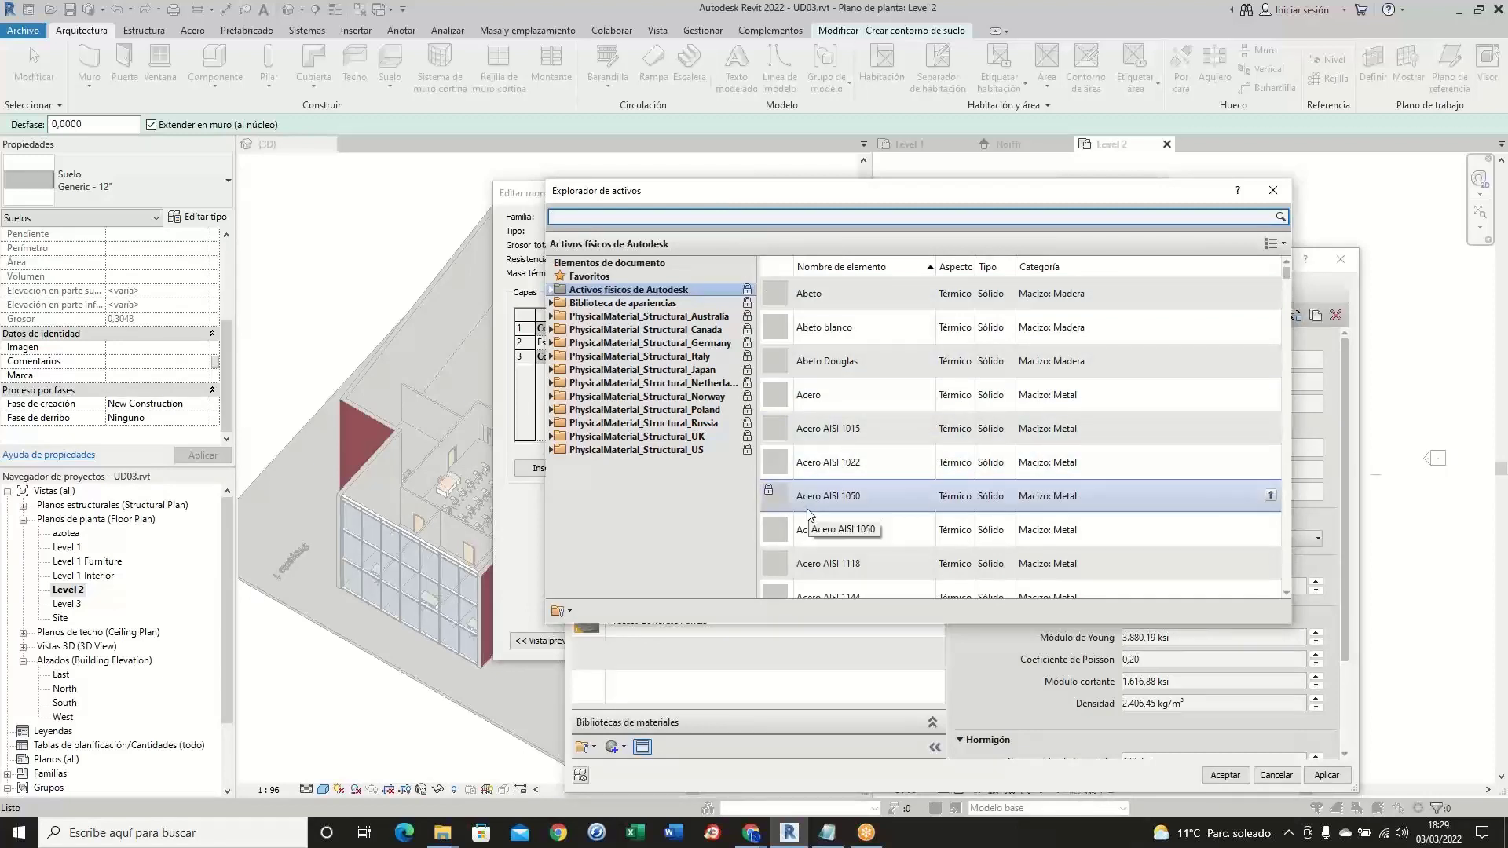
{"action": "left_click", "coordinate": [1274, 194]}
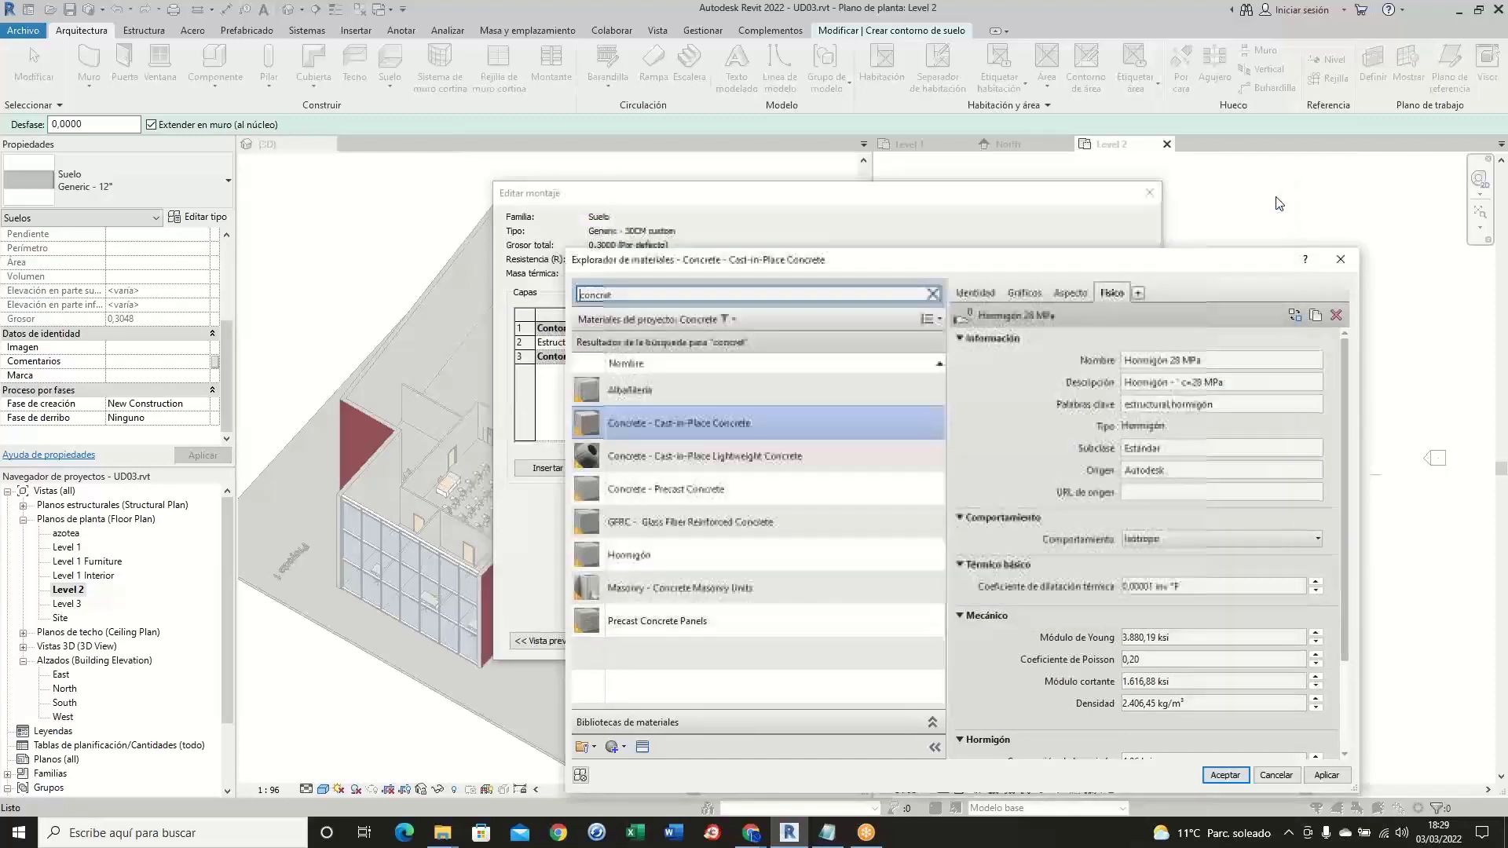
{"action": "left_click", "coordinate": [1137, 292]}
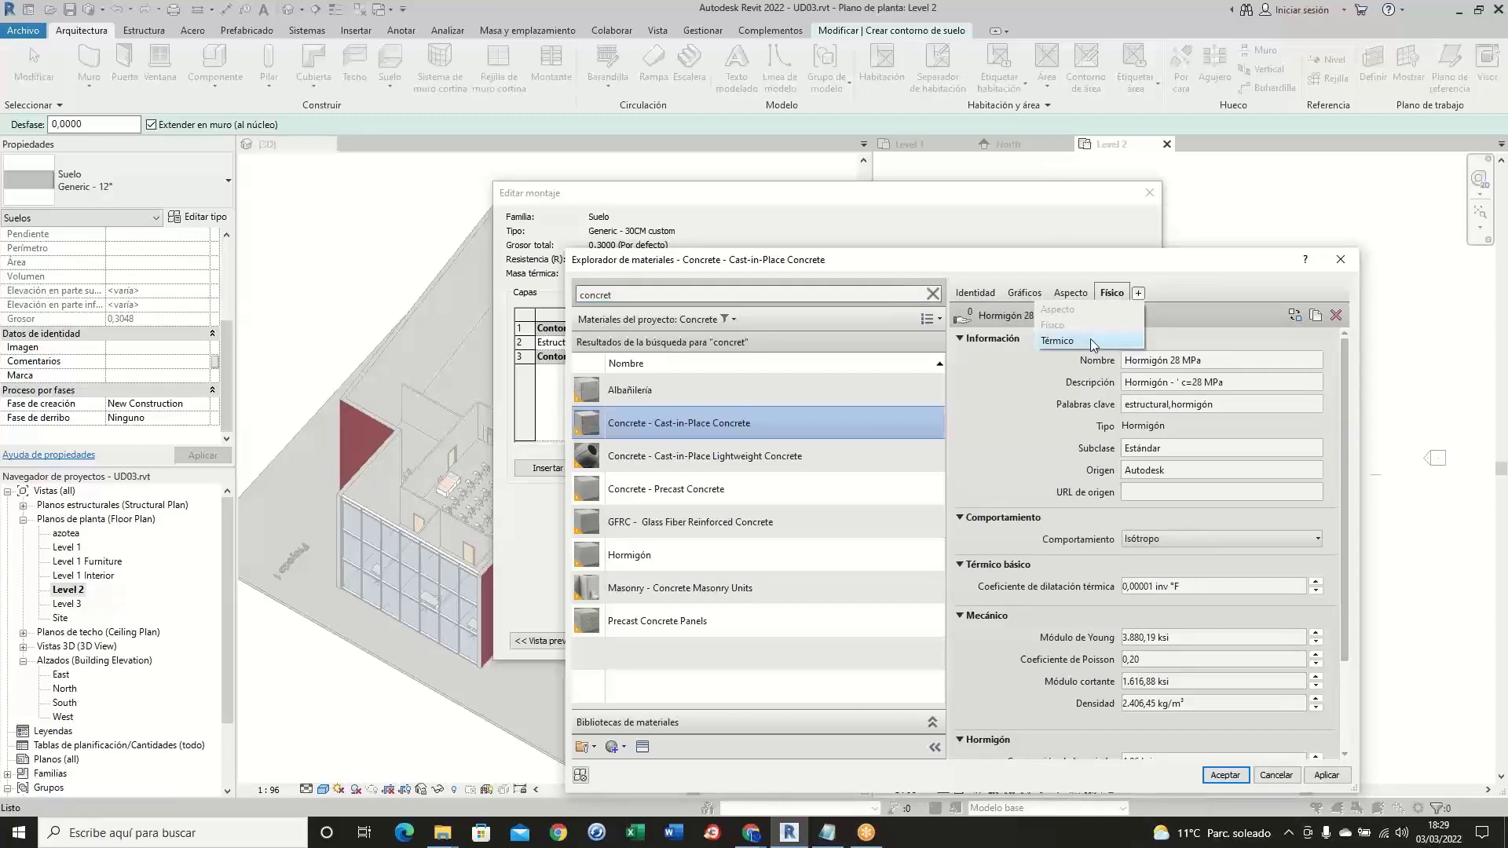
{"action": "left_click", "coordinate": [1092, 343]}
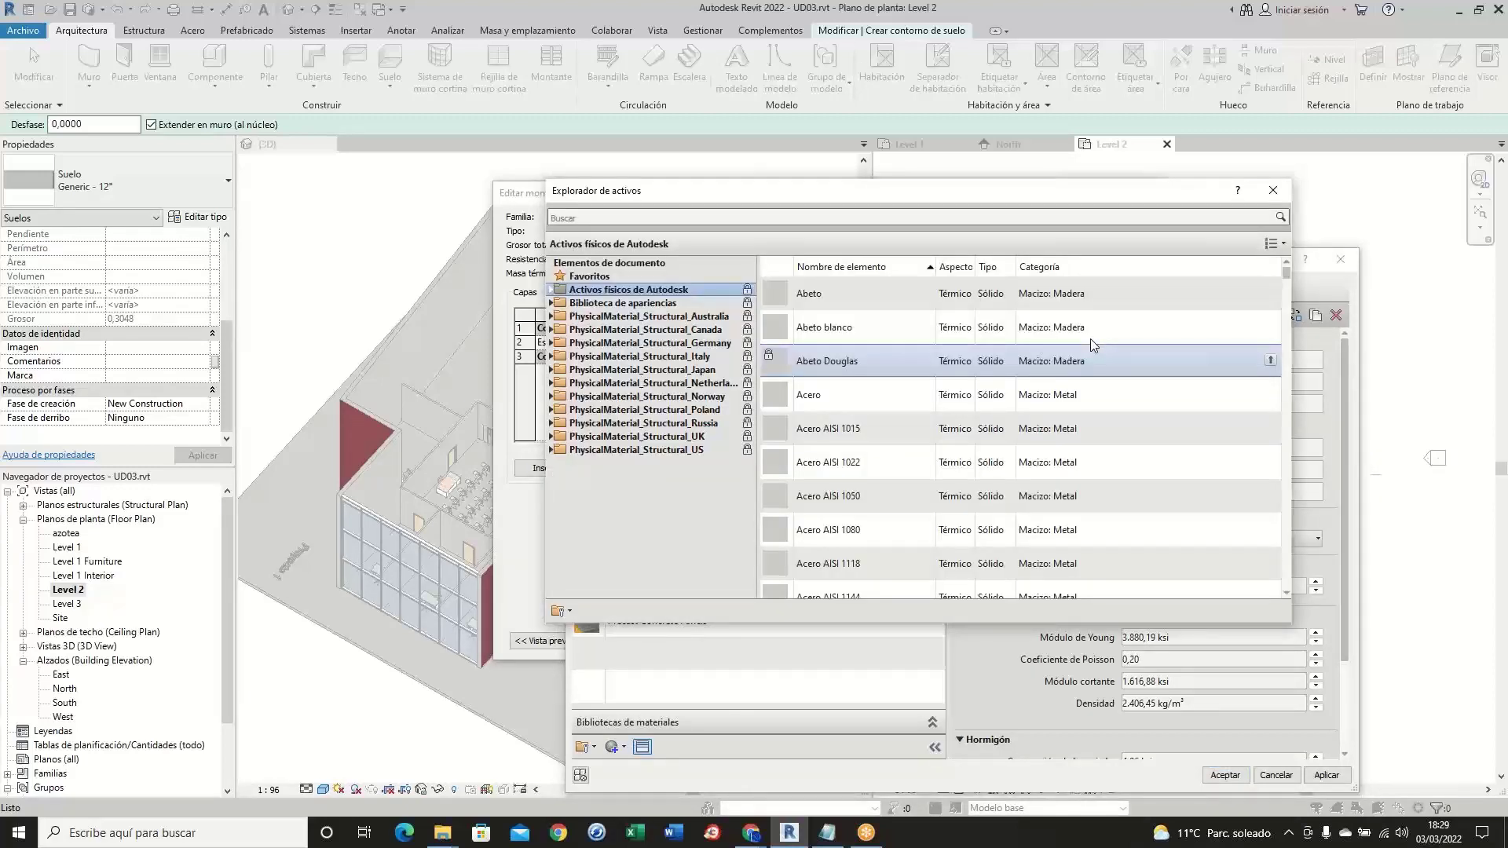
{"action": "left_click", "coordinate": [1273, 193]}
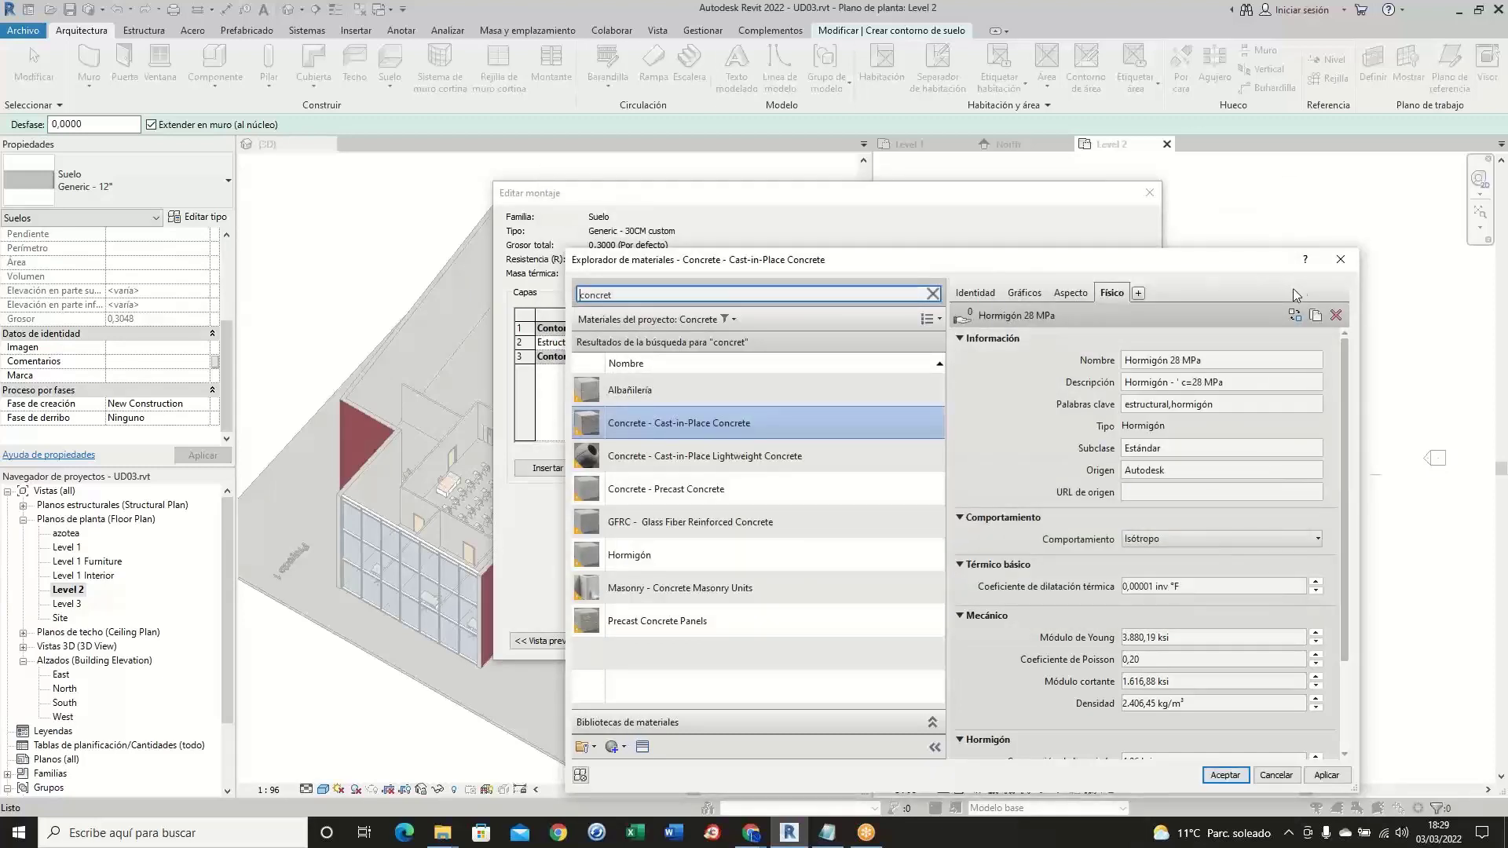
- Apply Concrete - Cast-in-Place Concrete to the structure layer and show the floor assembly's section preview
{"action": "left_click", "coordinate": [1327, 775]}
{"action": "left_click", "coordinate": [1225, 775]}
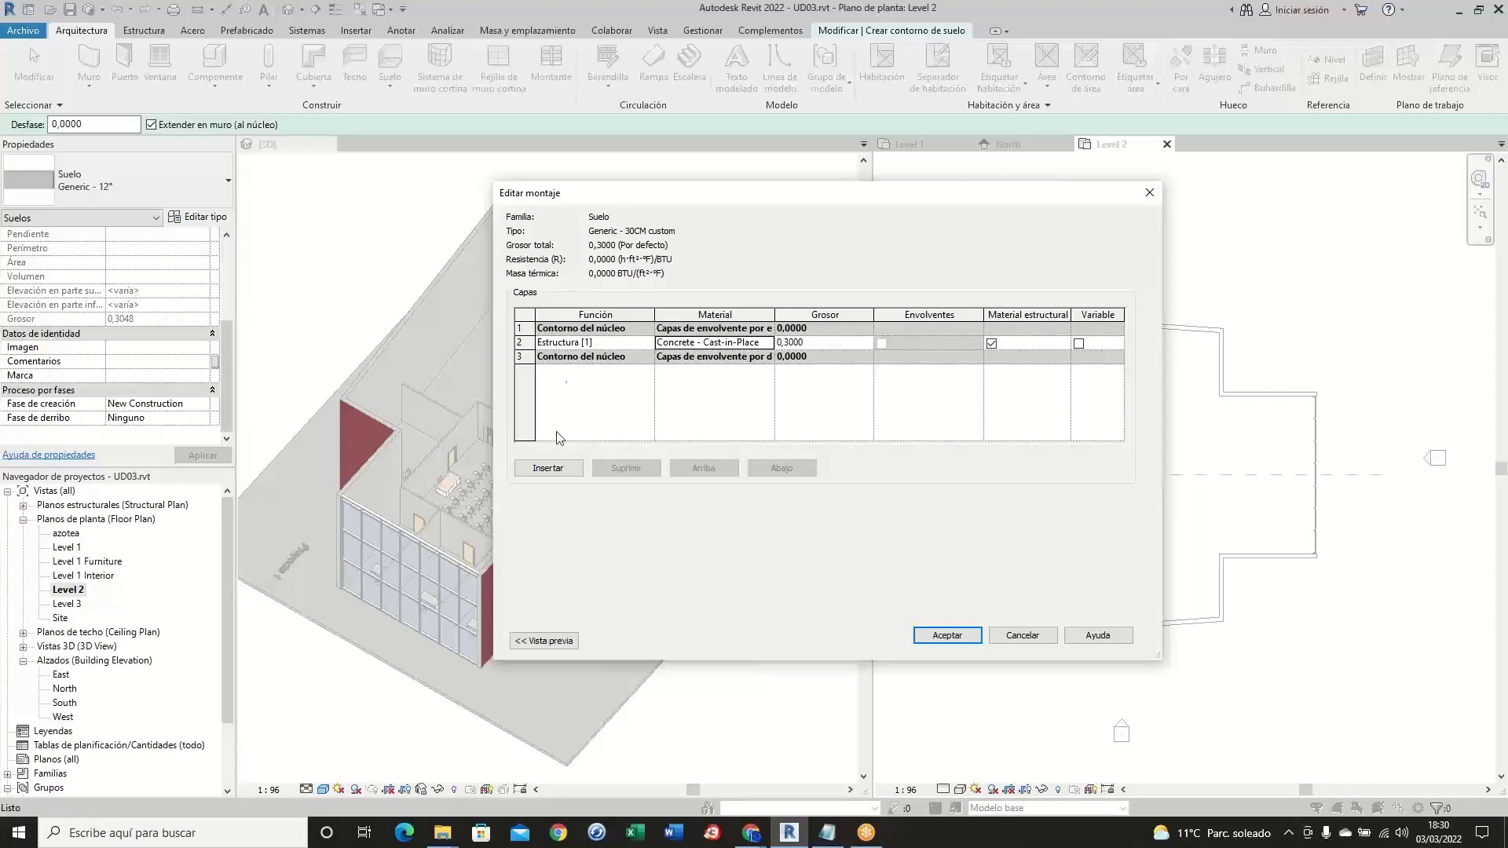
{"action": "left_click", "coordinate": [546, 641]}
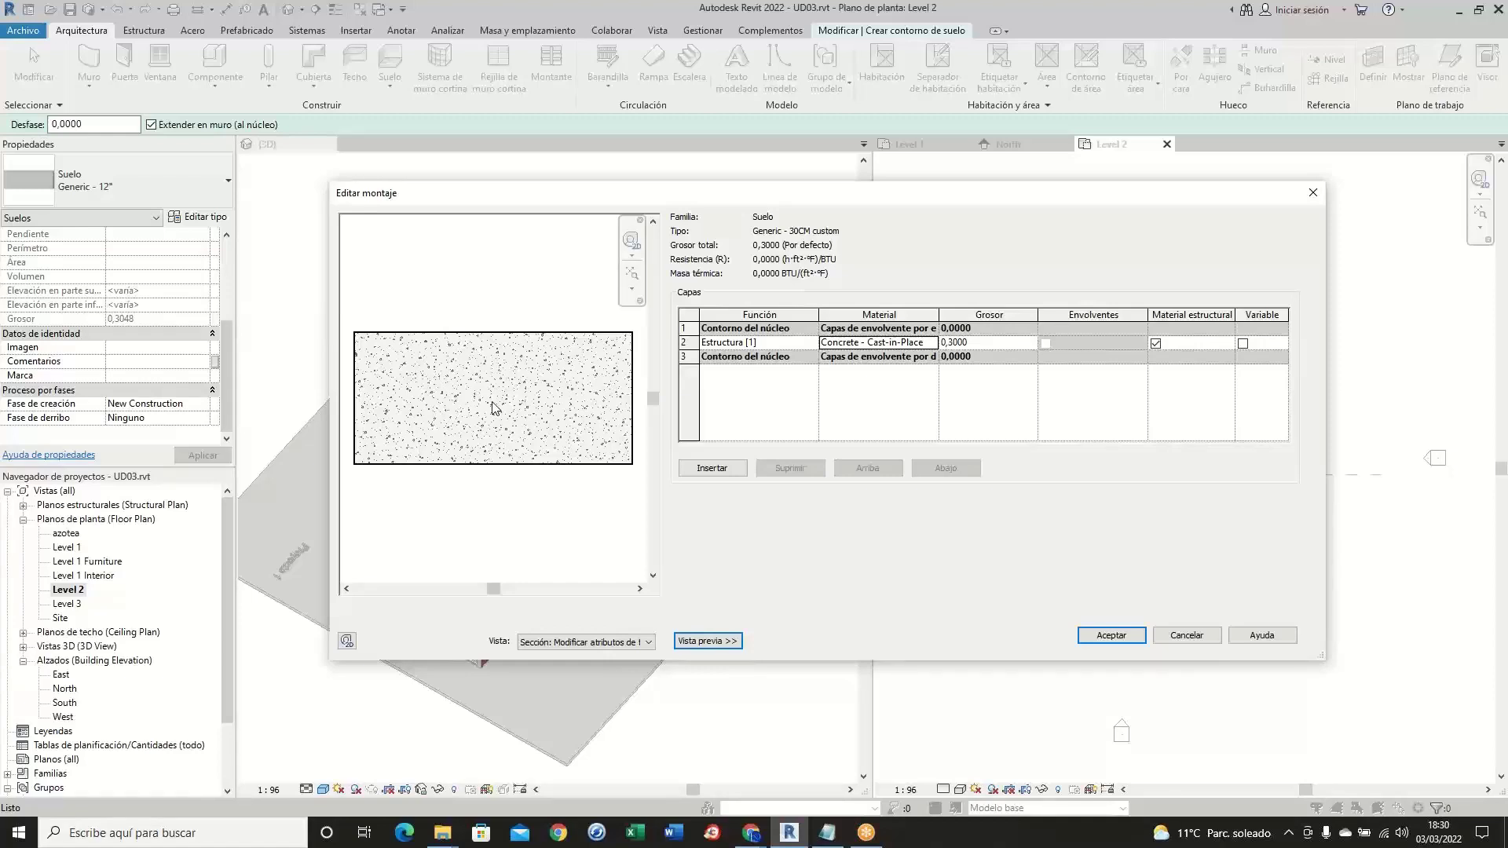
- Insert a new layer above the upper core boundary of the floor assembly and set its thickness to 0.02
{"action": "left_click", "coordinate": [712, 470]}
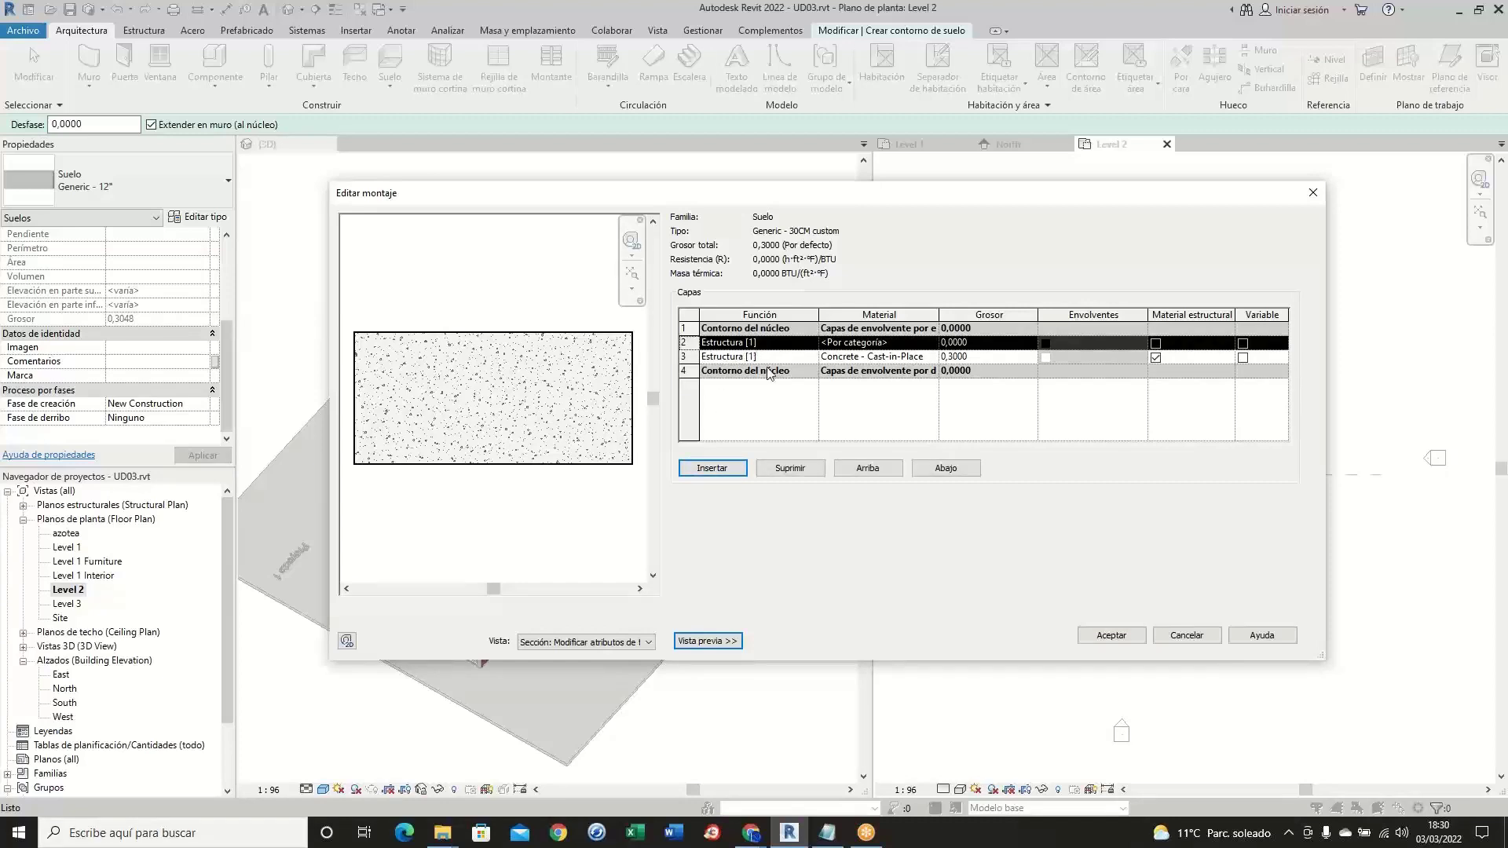
{"action": "left_click", "coordinate": [865, 468]}
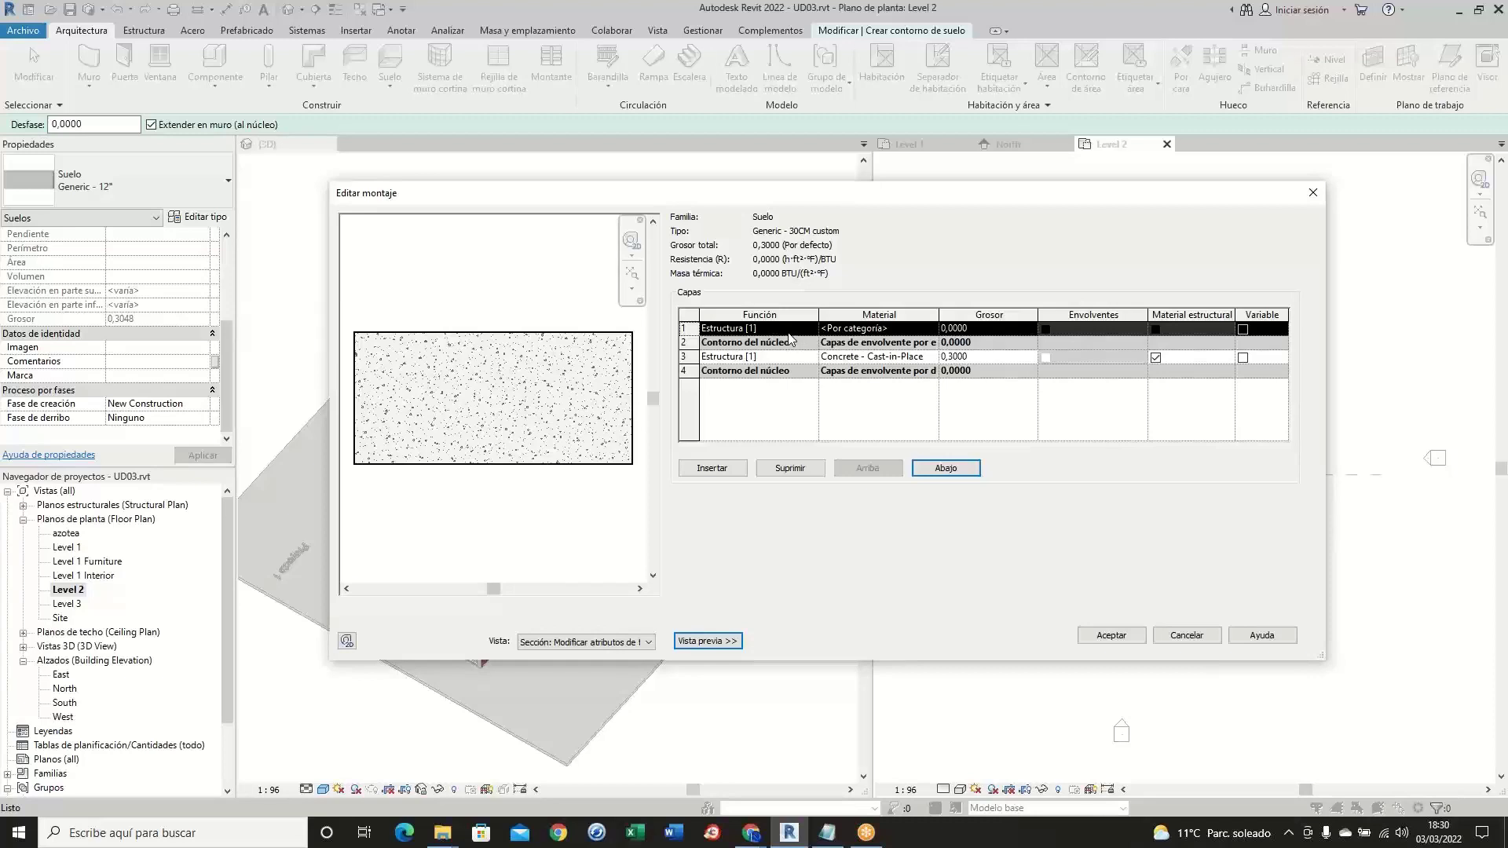
{"action": "left_click", "coordinate": [987, 327]}
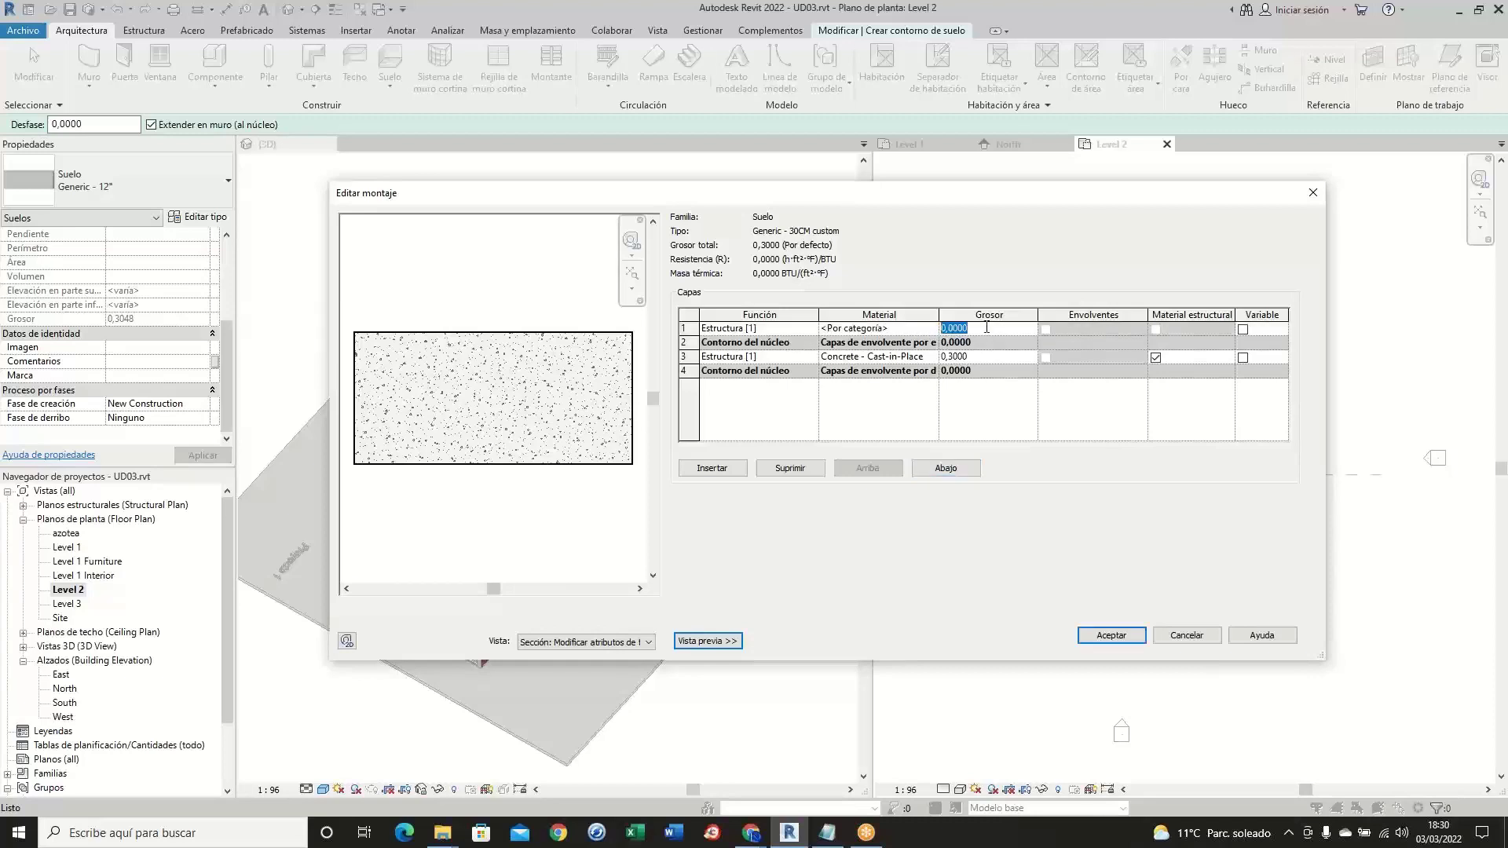
{"action": "type", "text": "0.02"}
{"action": "left_click", "coordinate": [894, 333]}
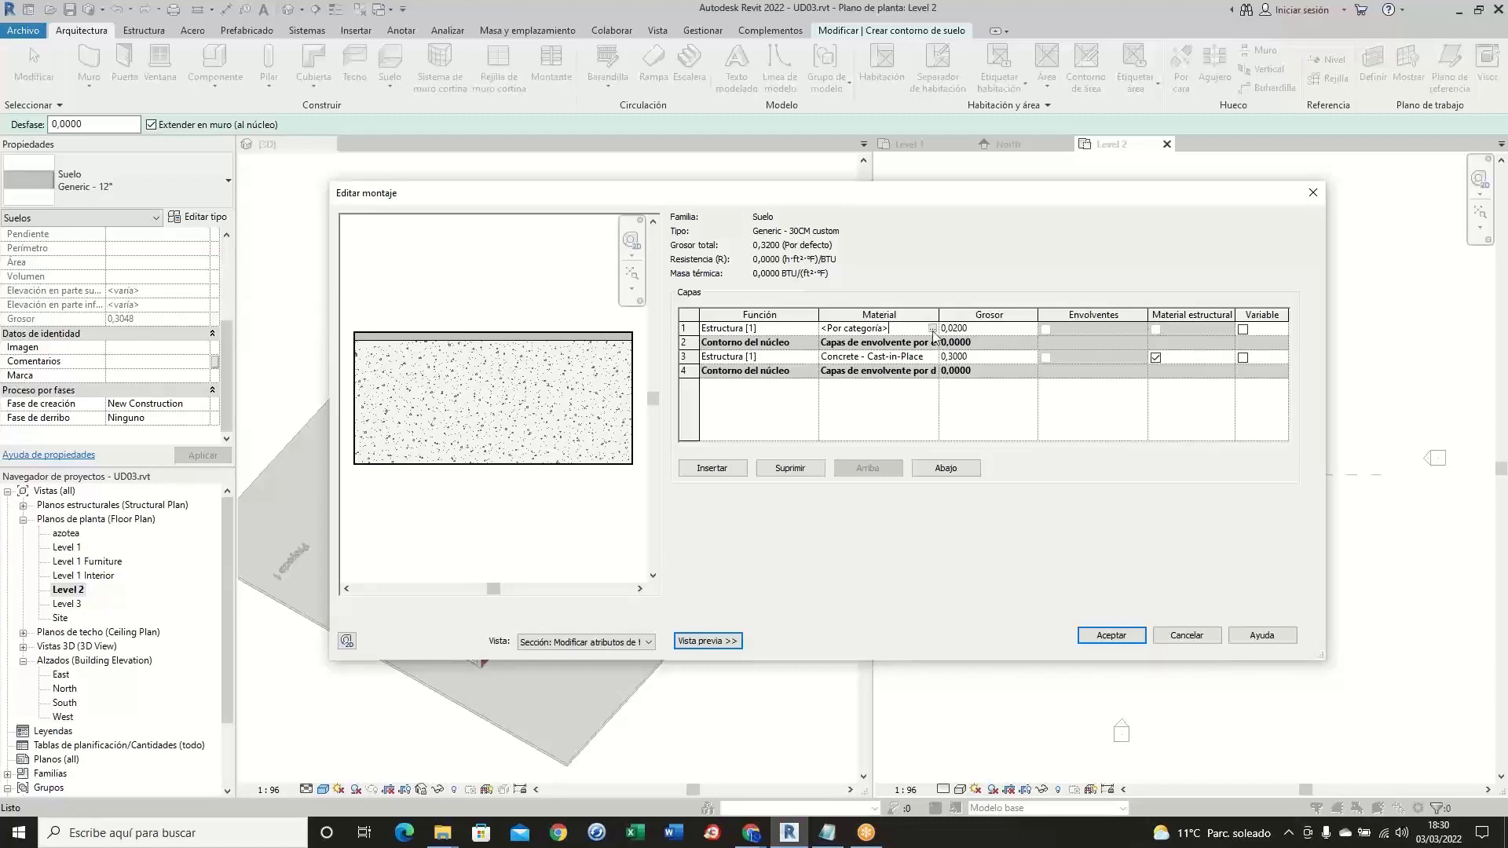
- Set the function of the new top layer to Acabado 1 [4]
{"action": "left_click", "coordinate": [802, 333]}
{"action": "left_click", "coordinate": [811, 330]}
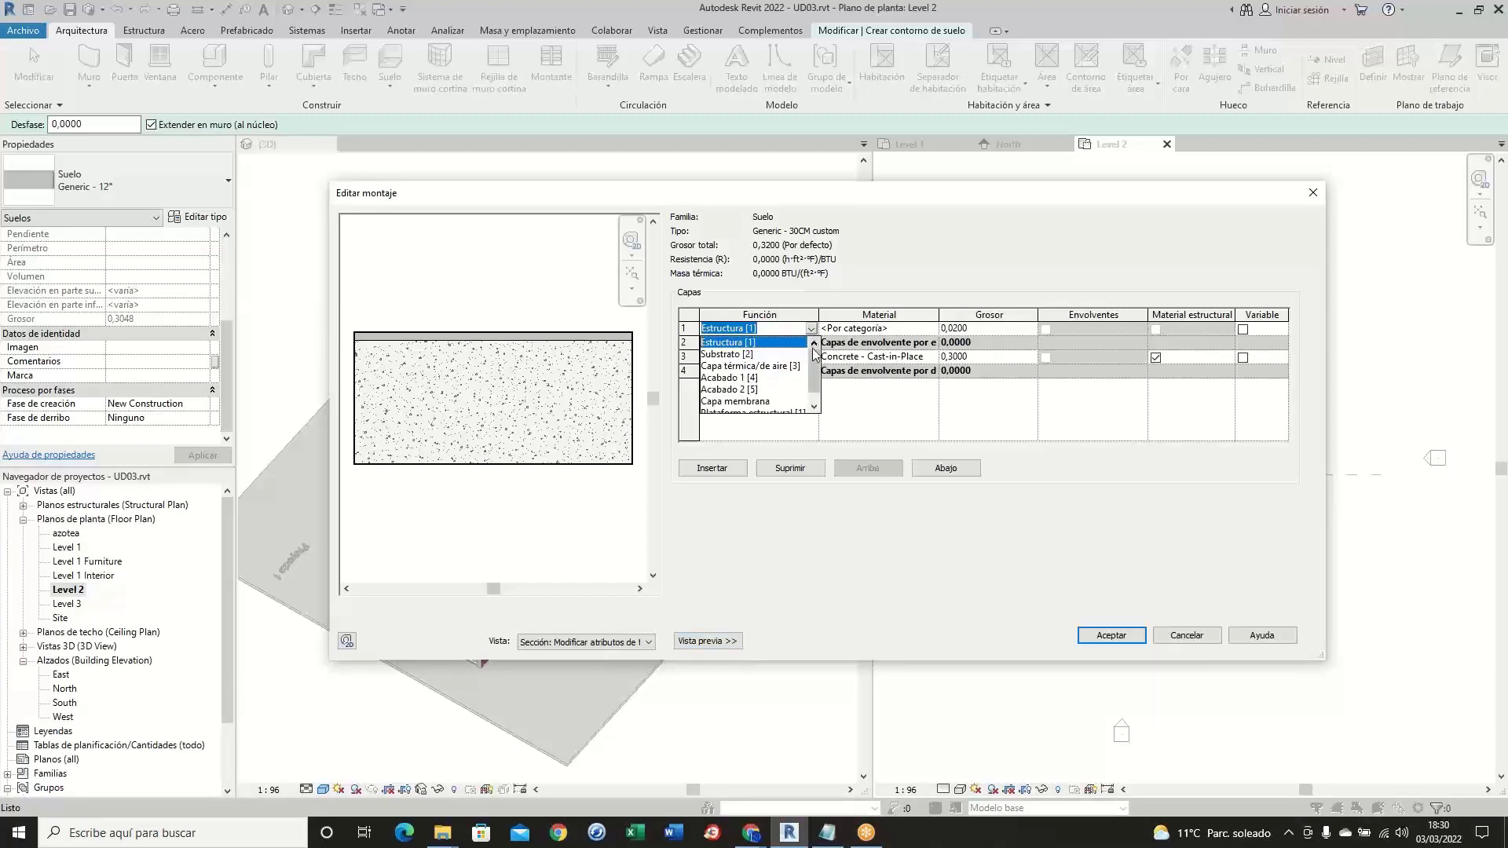
{"action": "left_click", "coordinate": [814, 399]}
{"action": "left_click_drag", "start_coordinate": [812, 386], "coordinate": [812, 377]}
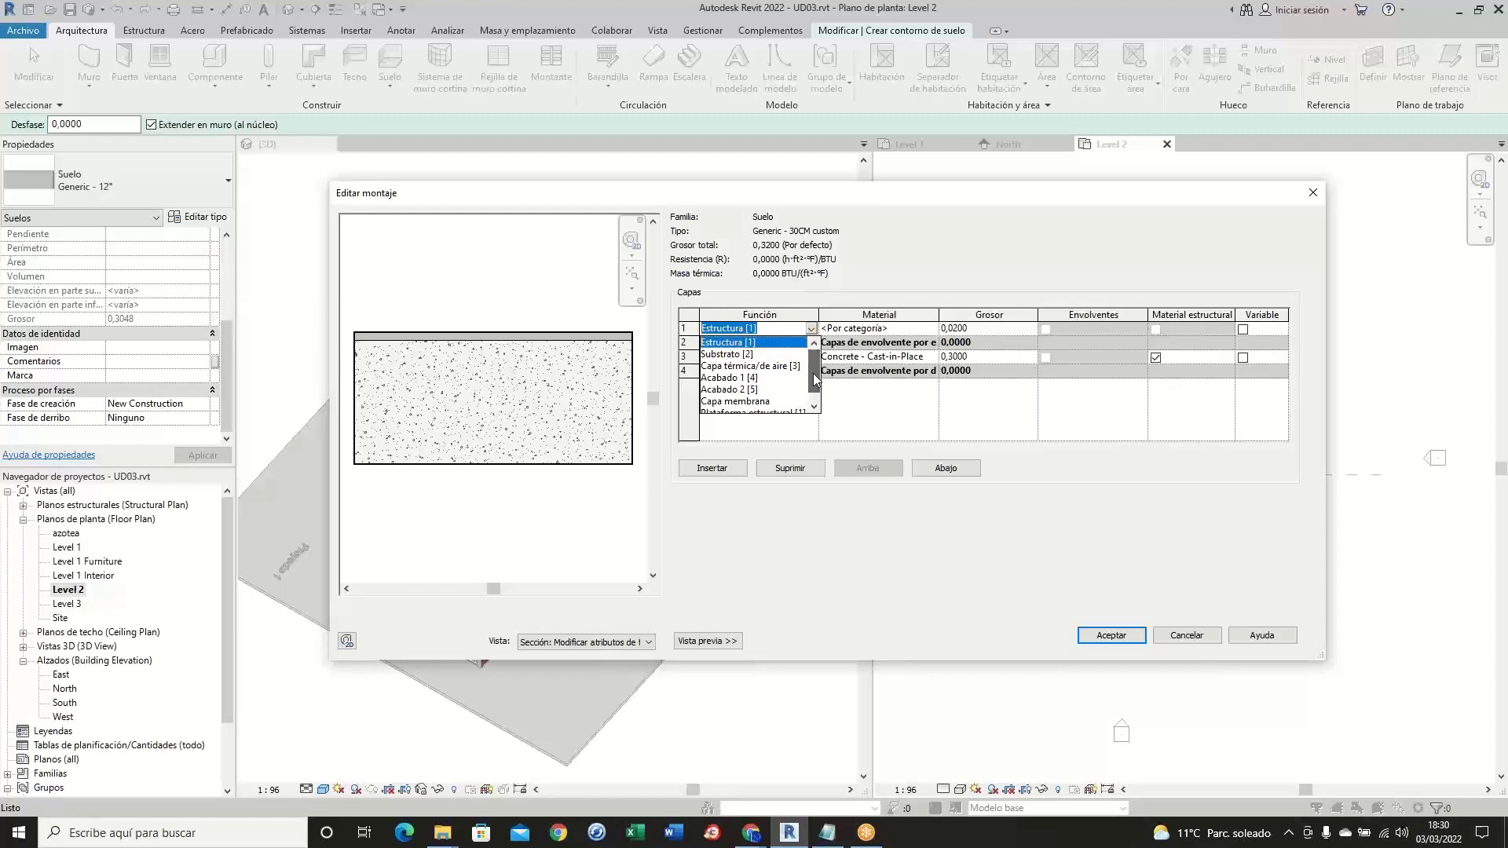
{"action": "left_click", "coordinate": [759, 378]}
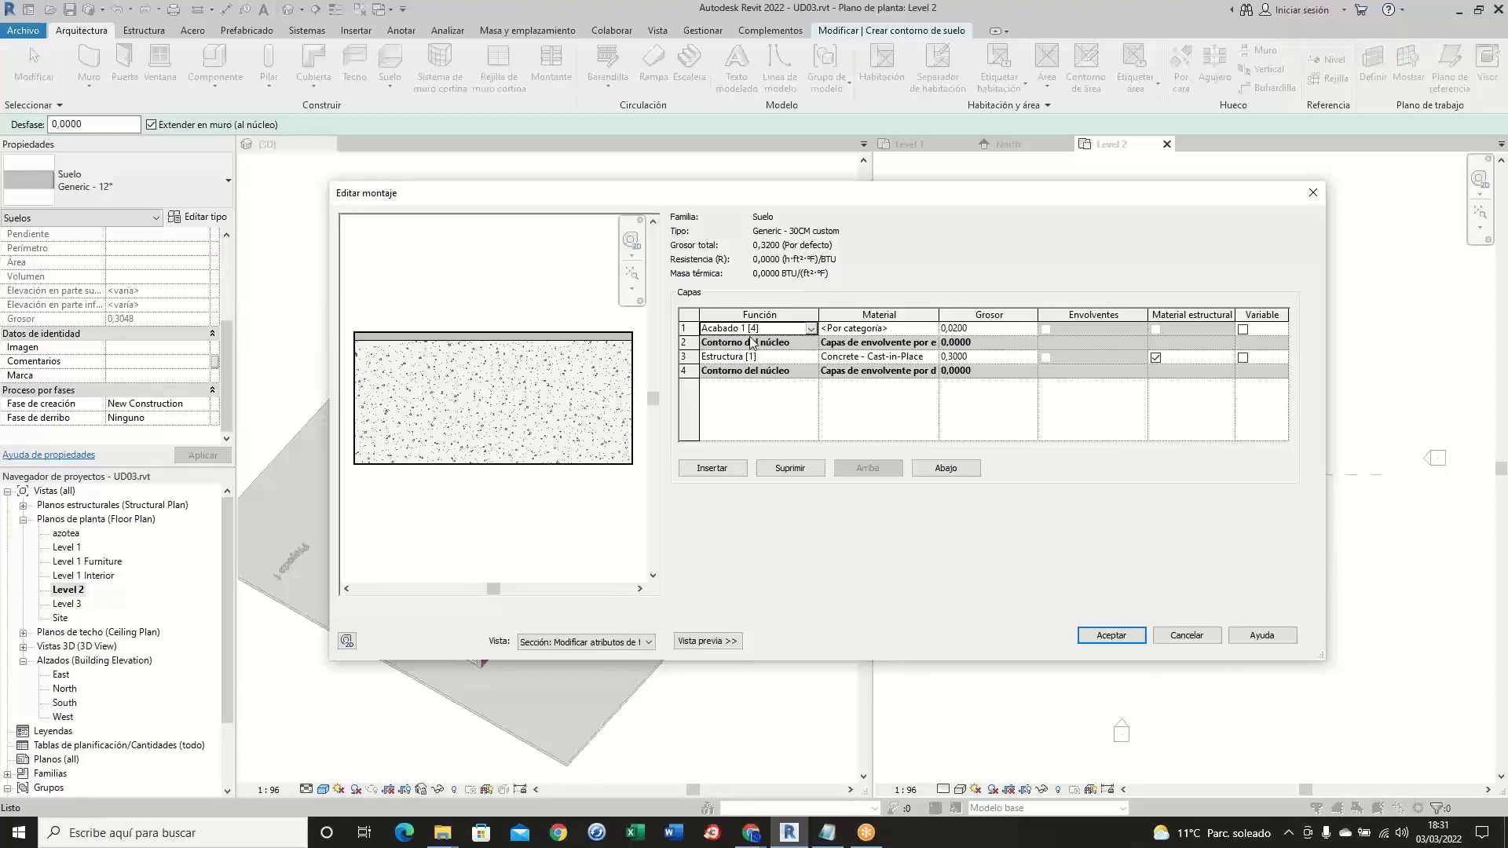
- Filter the project materials by Ceramic and assign Tile (4) to the Acabado 1 [4] layer
{"action": "left_click", "coordinate": [875, 329]}
{"action": "left_click", "coordinate": [931, 330]}
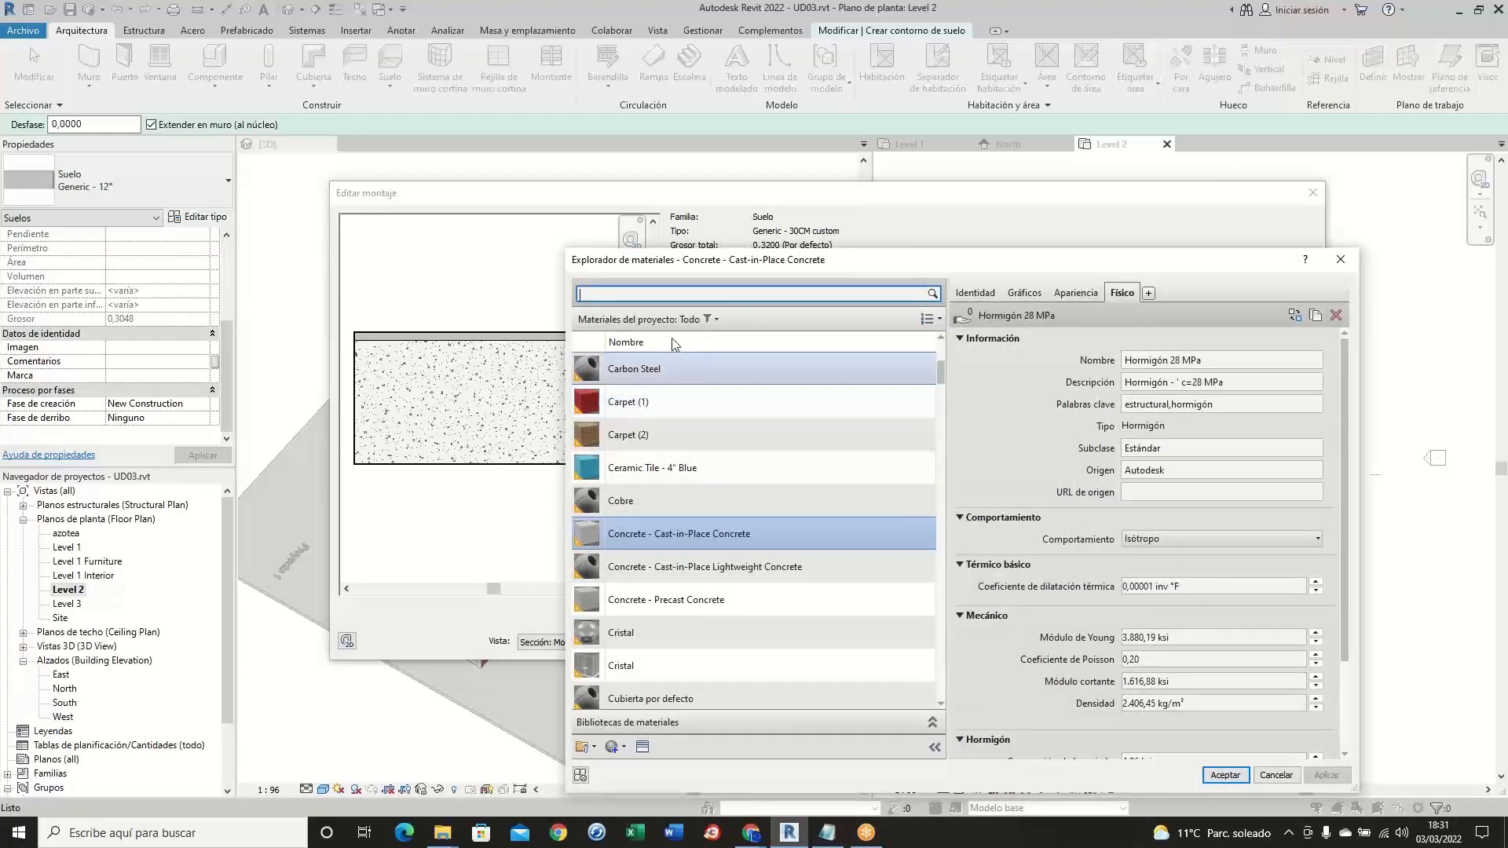
{"action": "left_click", "coordinate": [680, 469]}
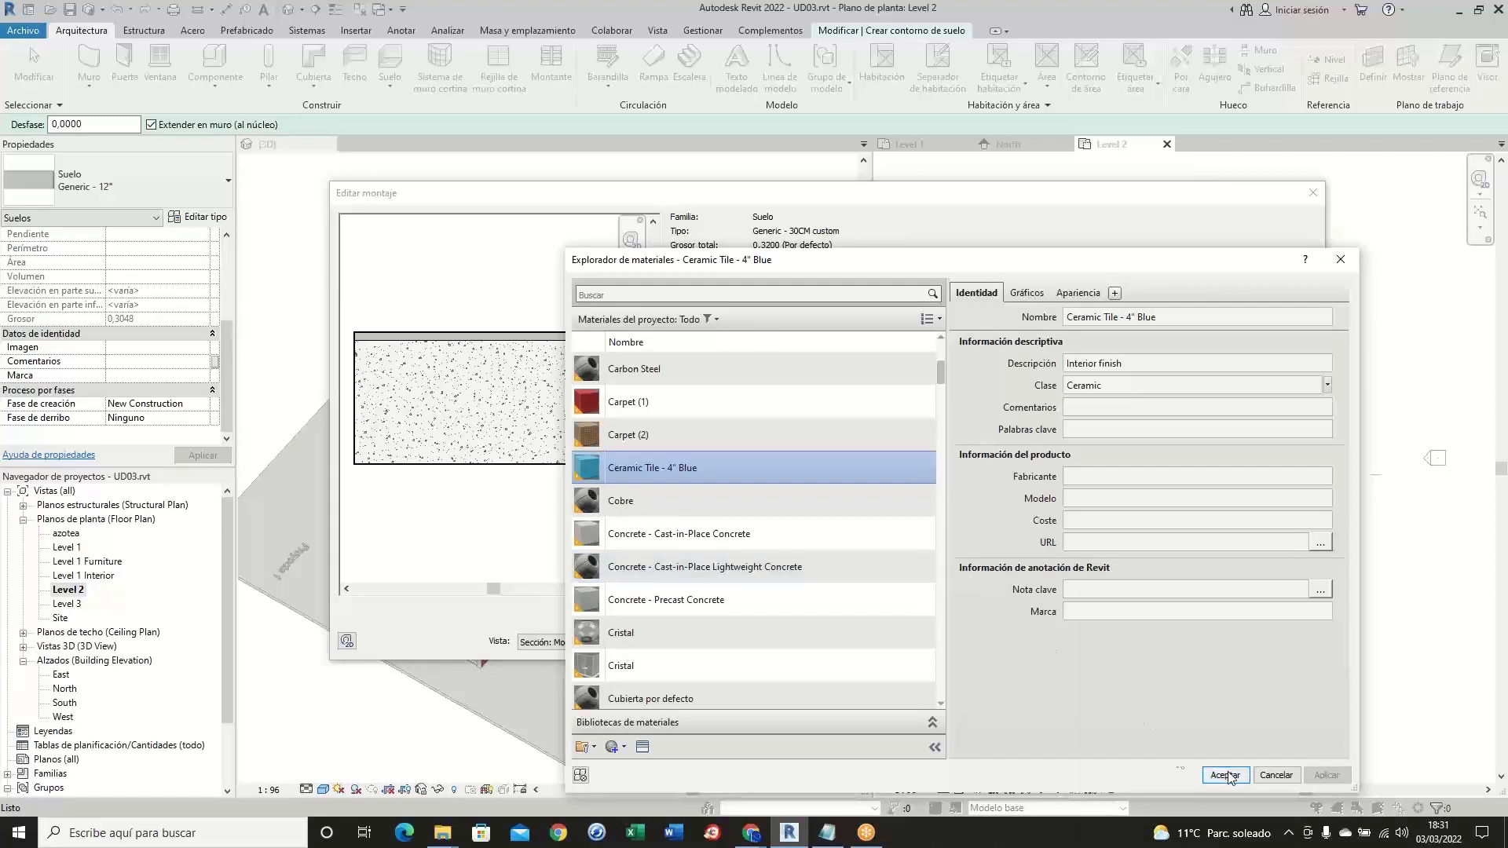
{"action": "left_click", "coordinate": [712, 320]}
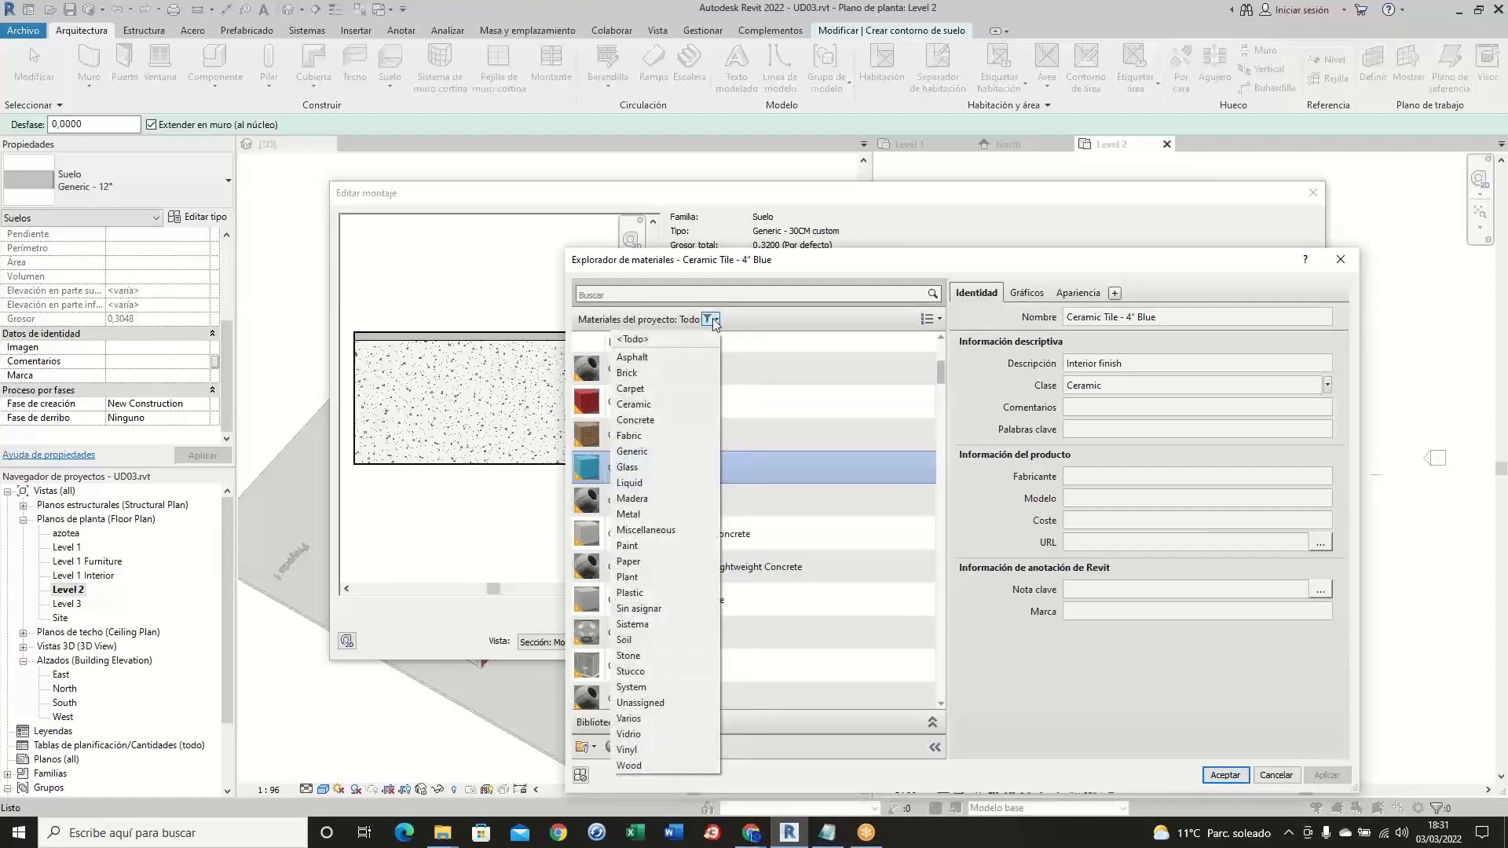
{"action": "left_click", "coordinate": [682, 404]}
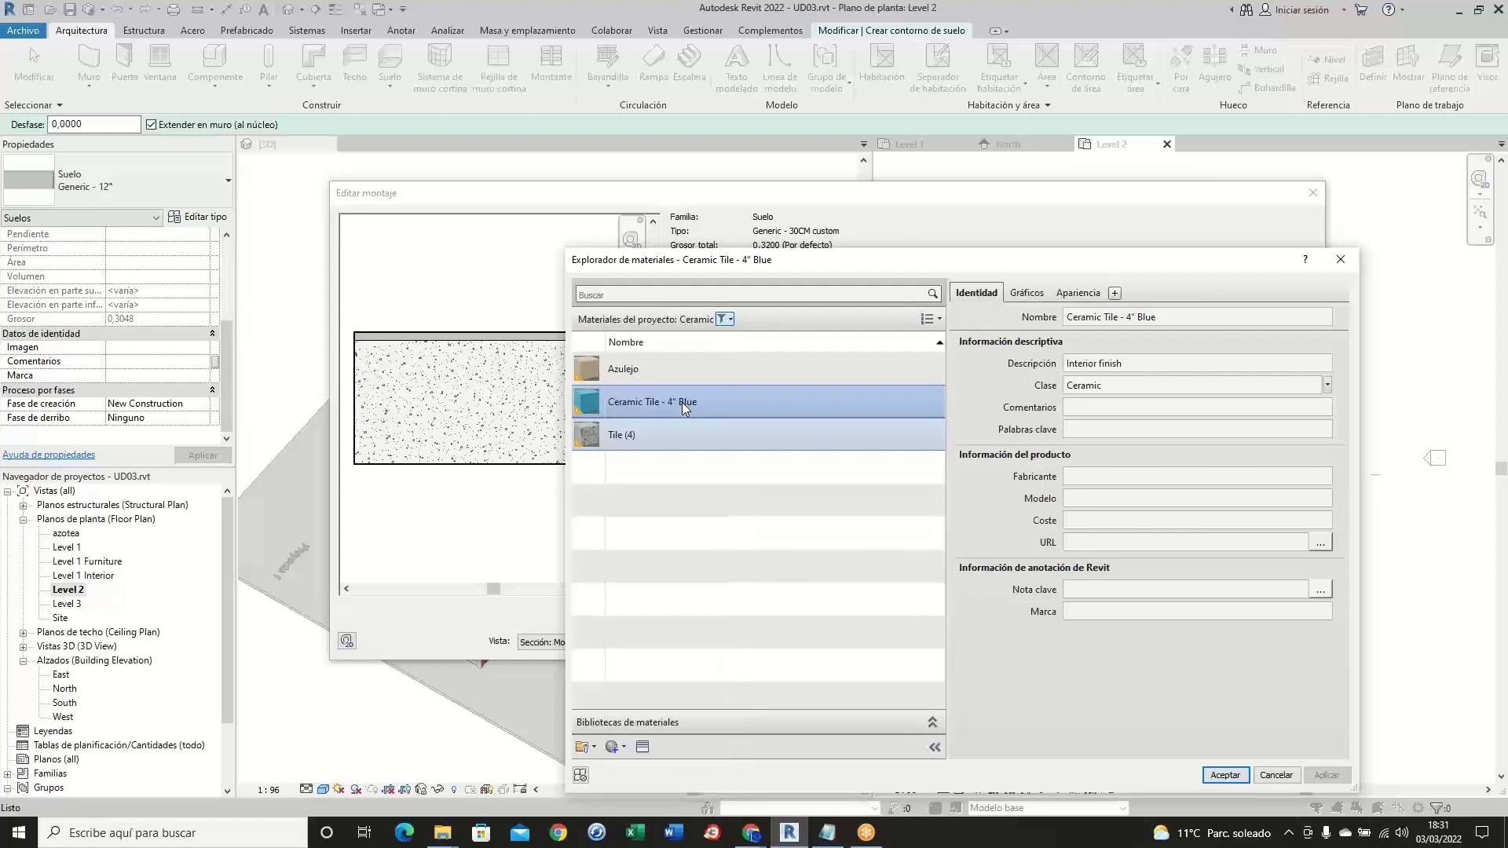
{"action": "left_click", "coordinate": [659, 438]}
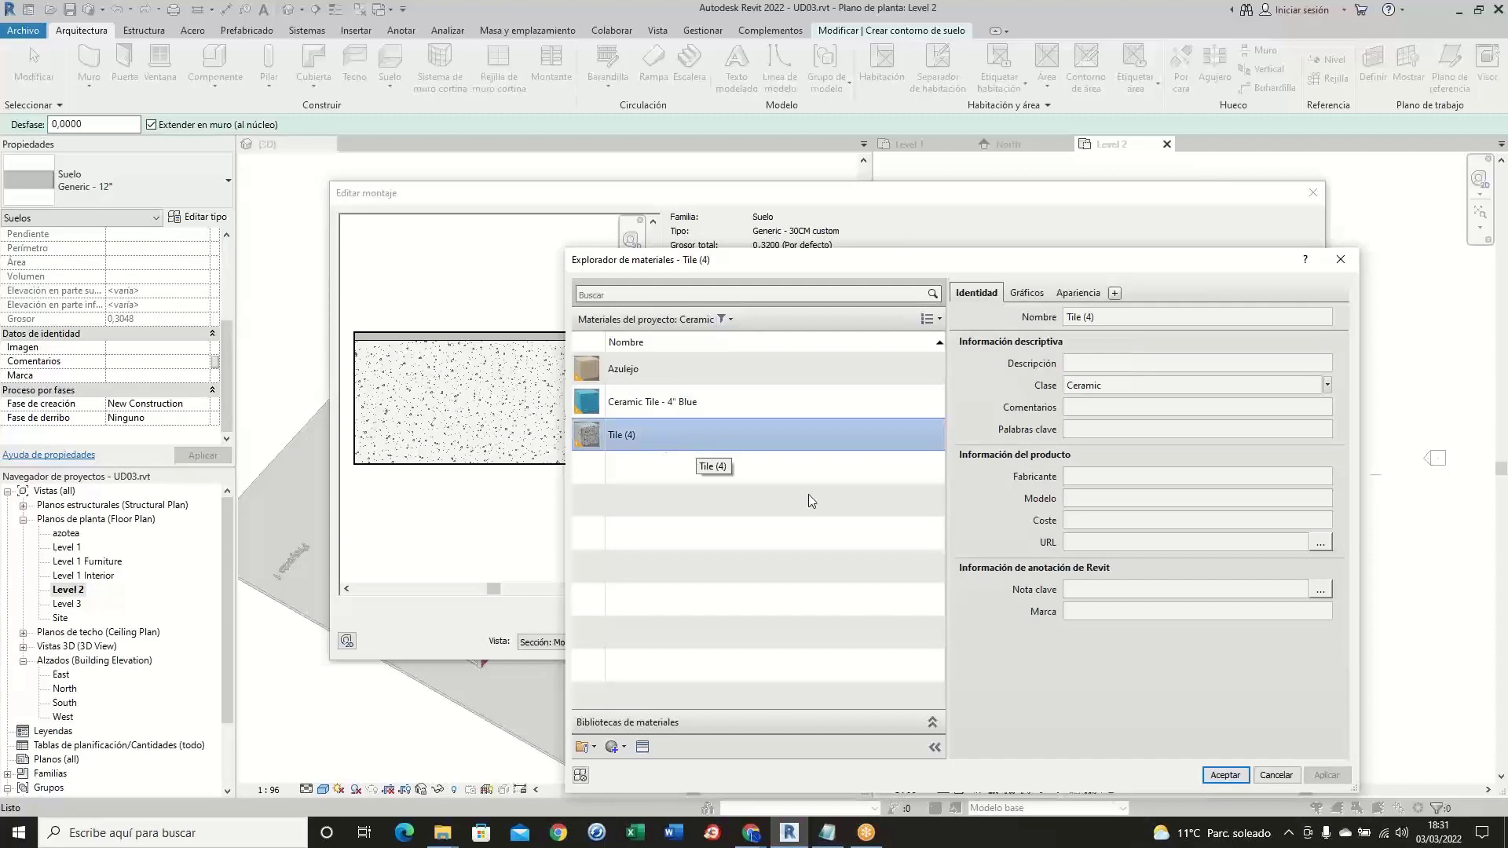
{"action": "left_click", "coordinate": [1233, 782]}
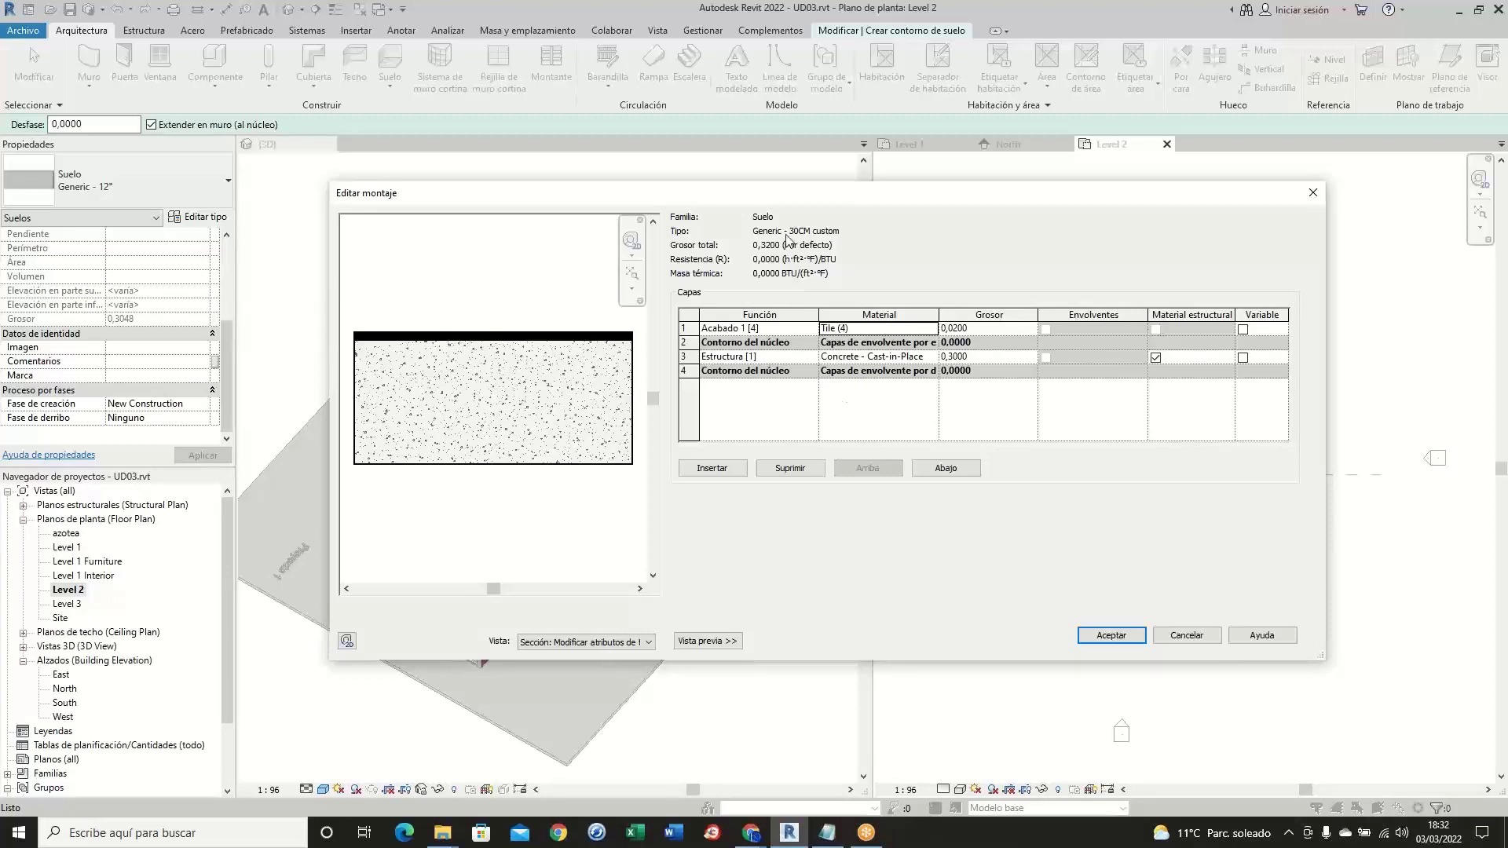
- Accept the floor assembly, rename the type as Generic - 32CM custom, and check it in the list of floor types
{"action": "left_click", "coordinate": [1111, 635]}
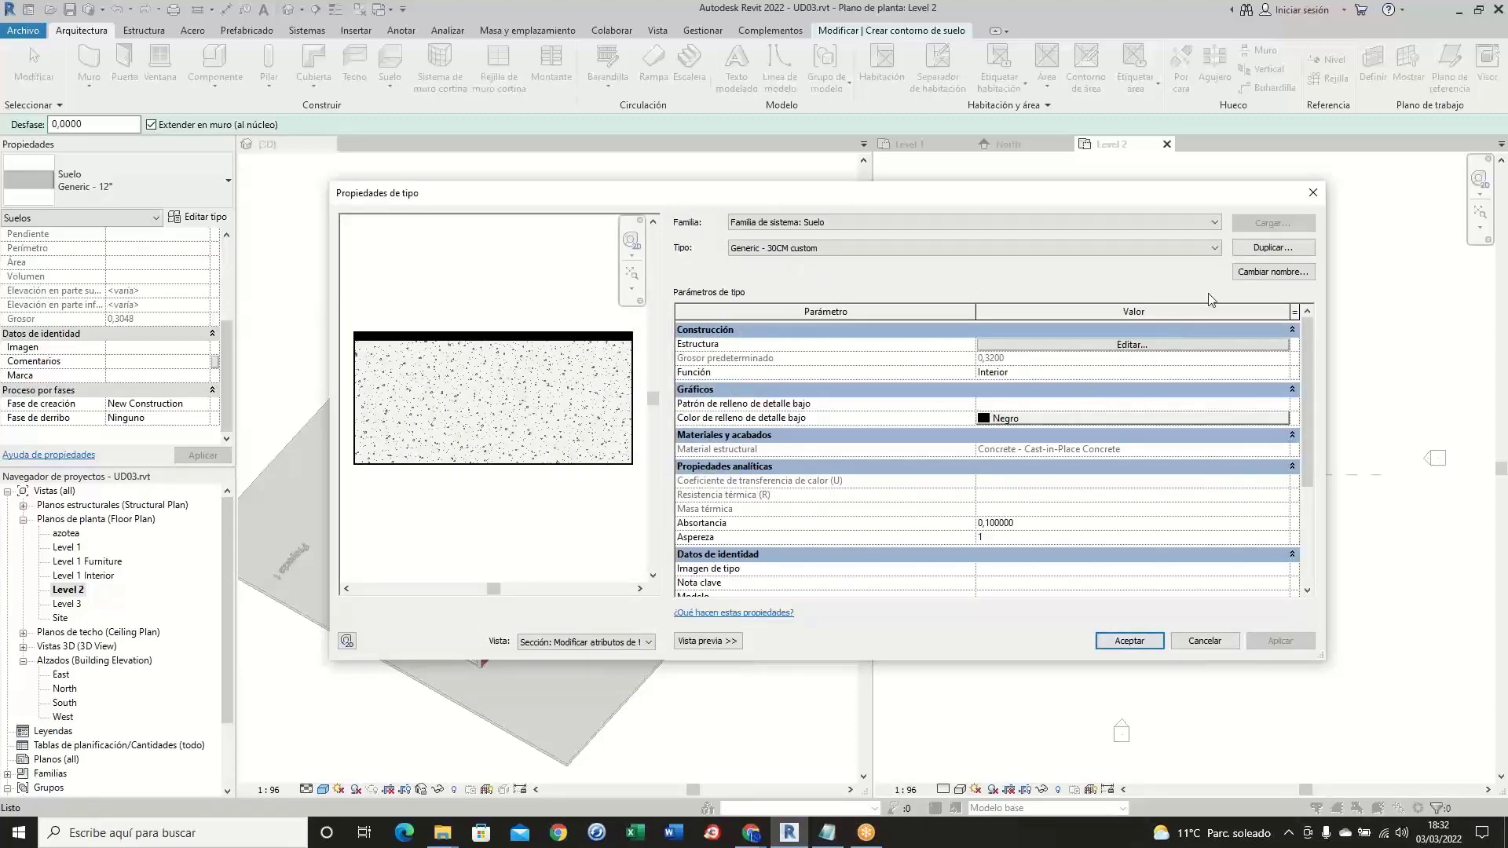
{"action": "left_click", "coordinate": [1250, 272]}
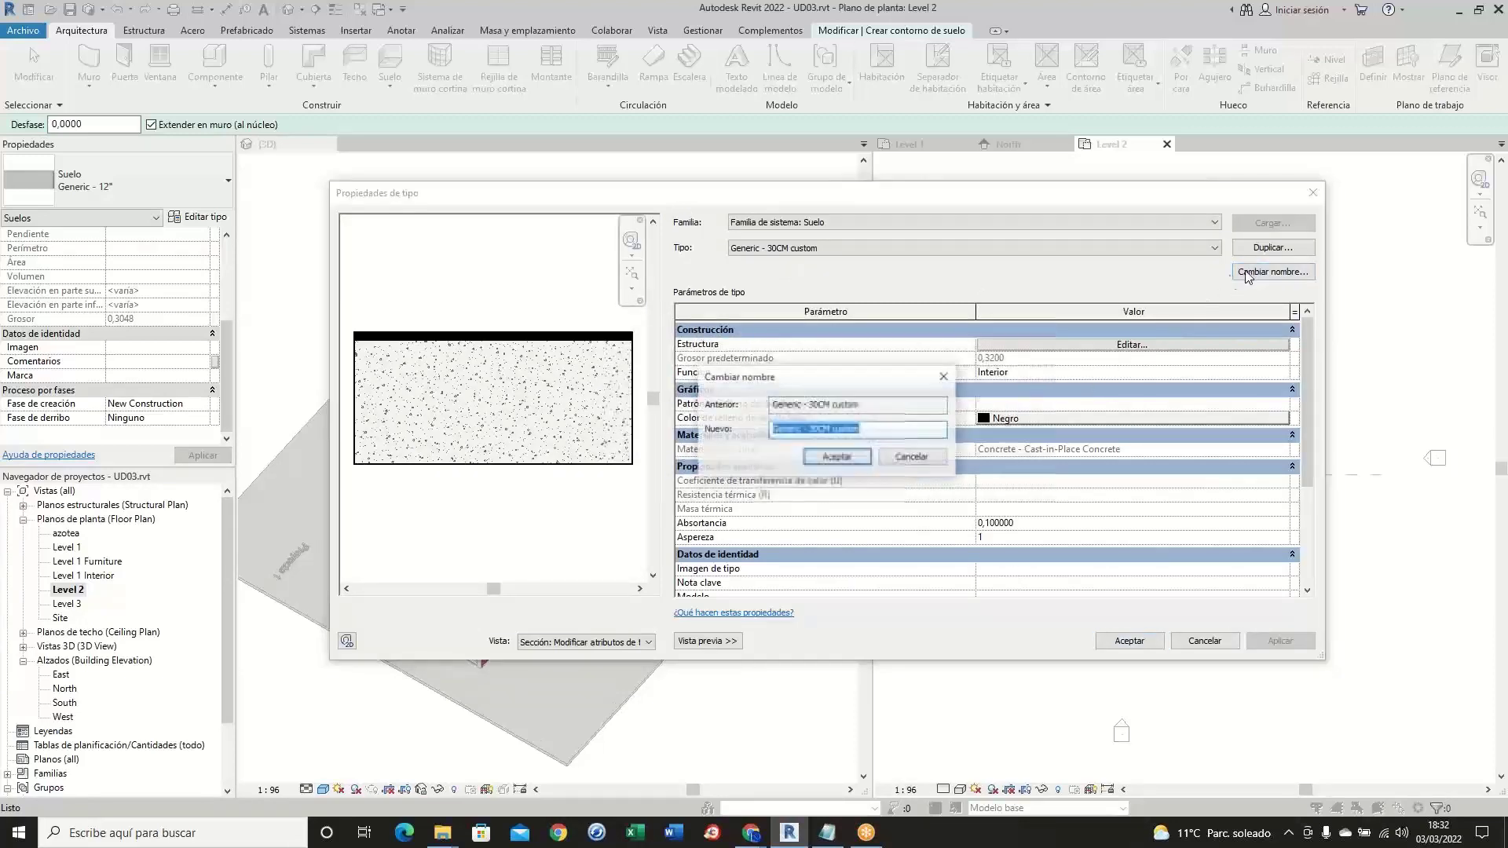
{"action": "left_click", "coordinate": [818, 429]}
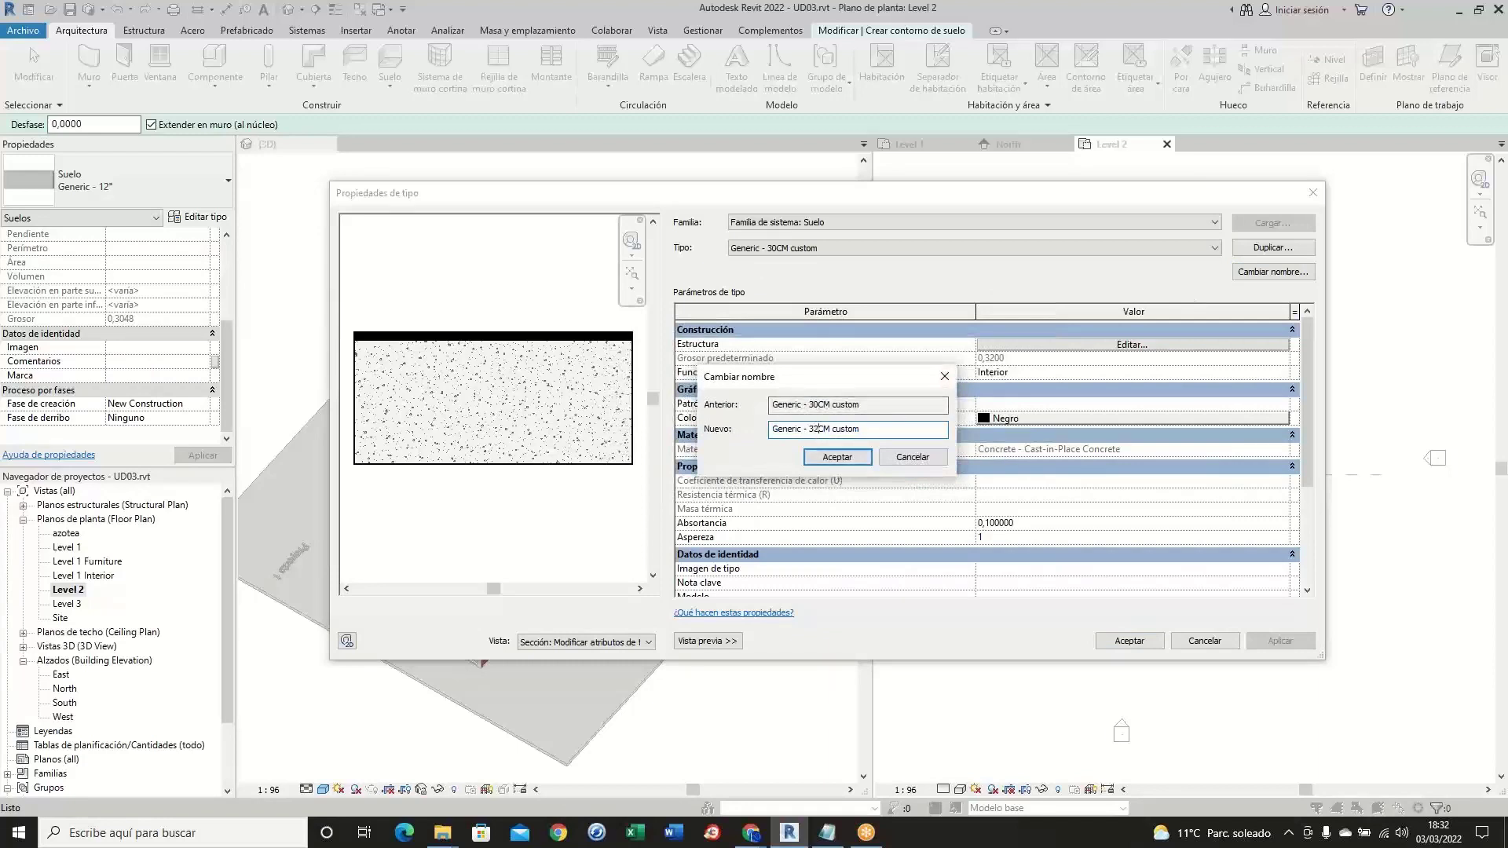
{"action": "left_click", "coordinate": [837, 457]}
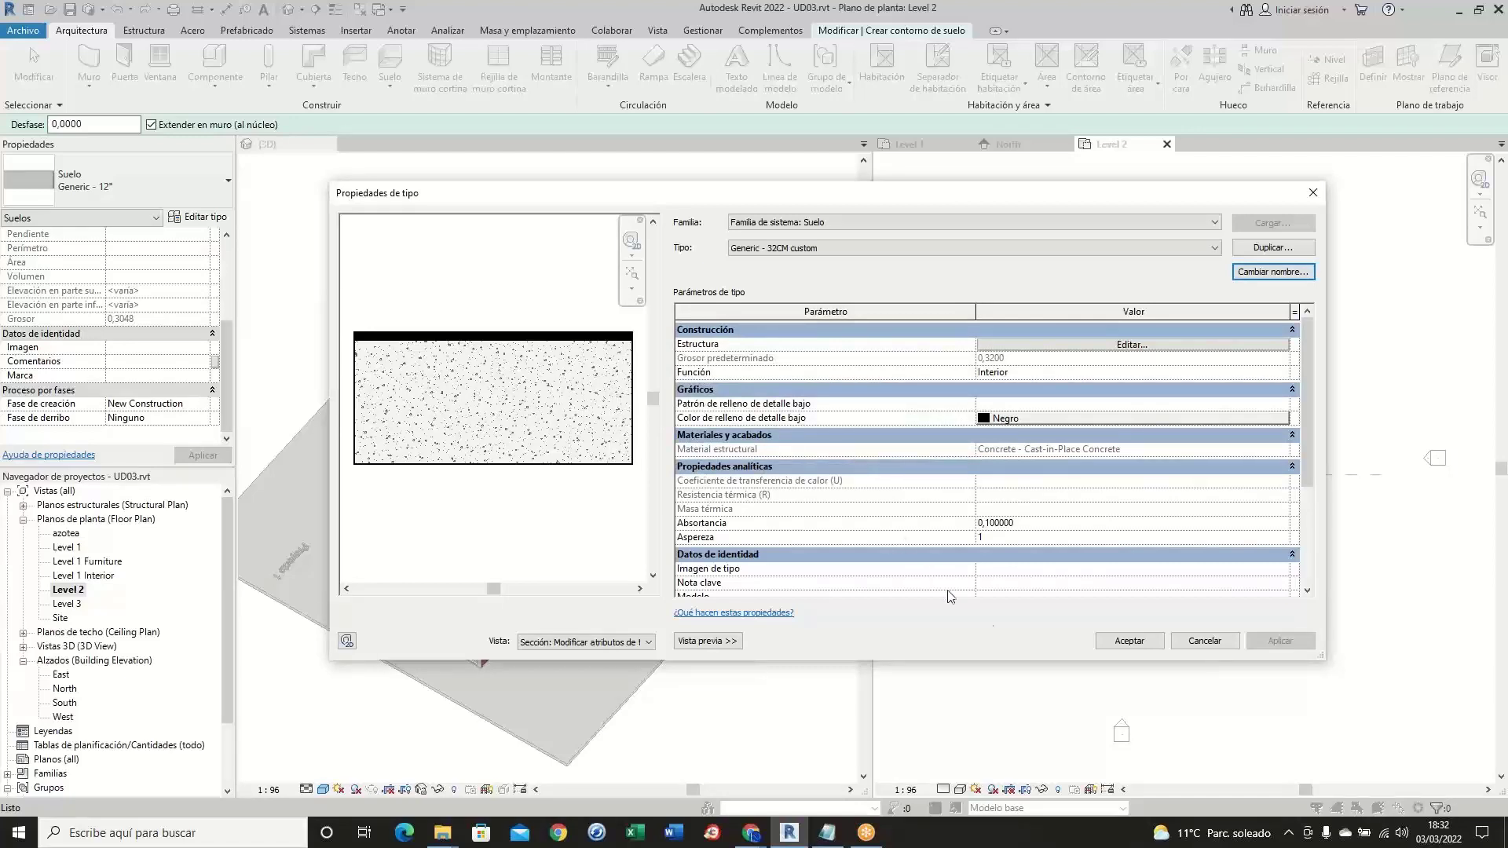
{"action": "left_click", "coordinate": [1115, 643]}
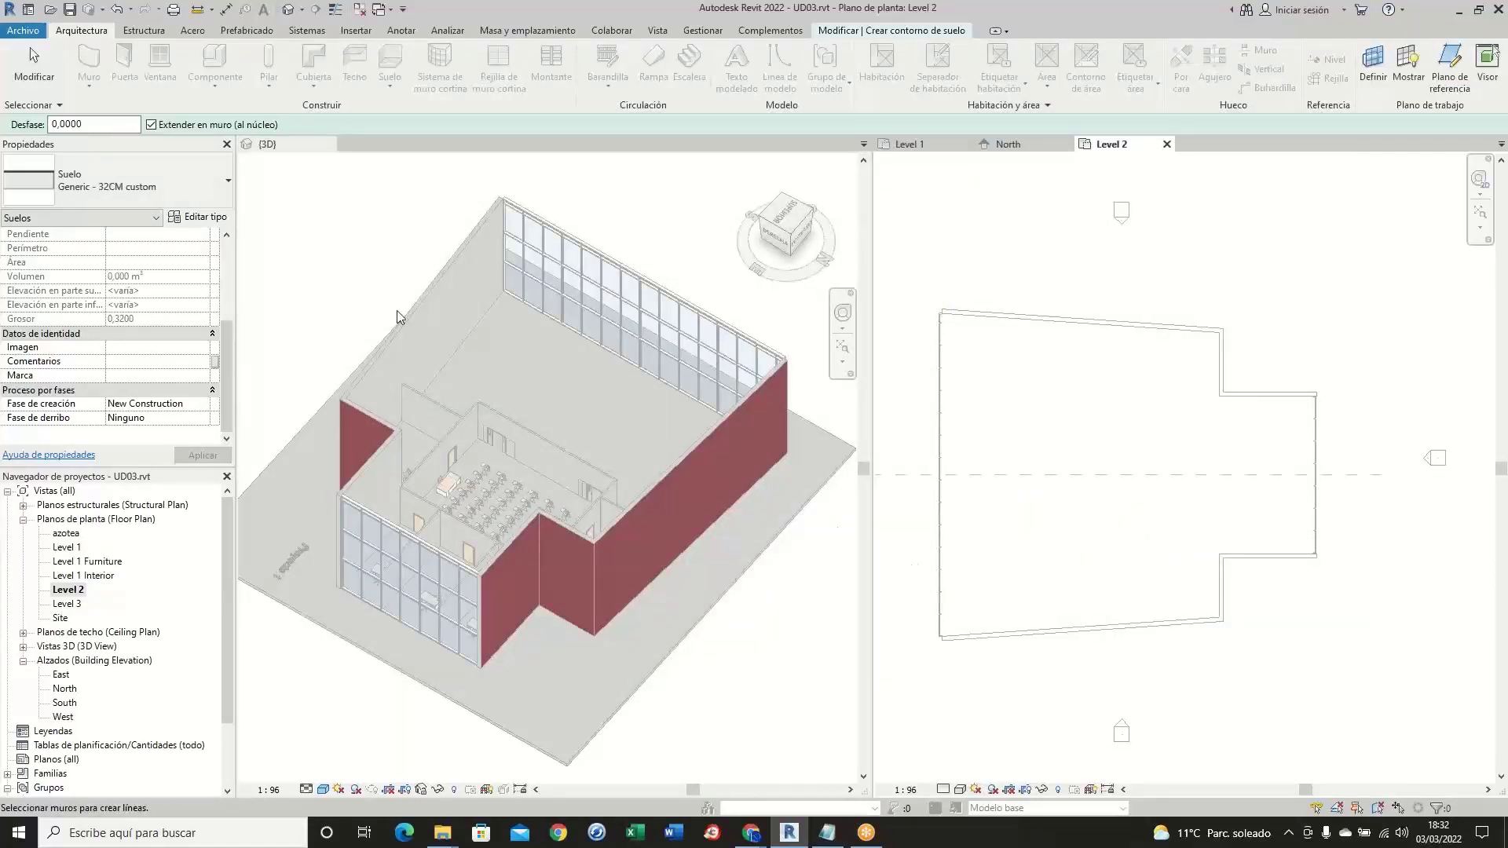
{"action": "left_click", "coordinate": [215, 200]}
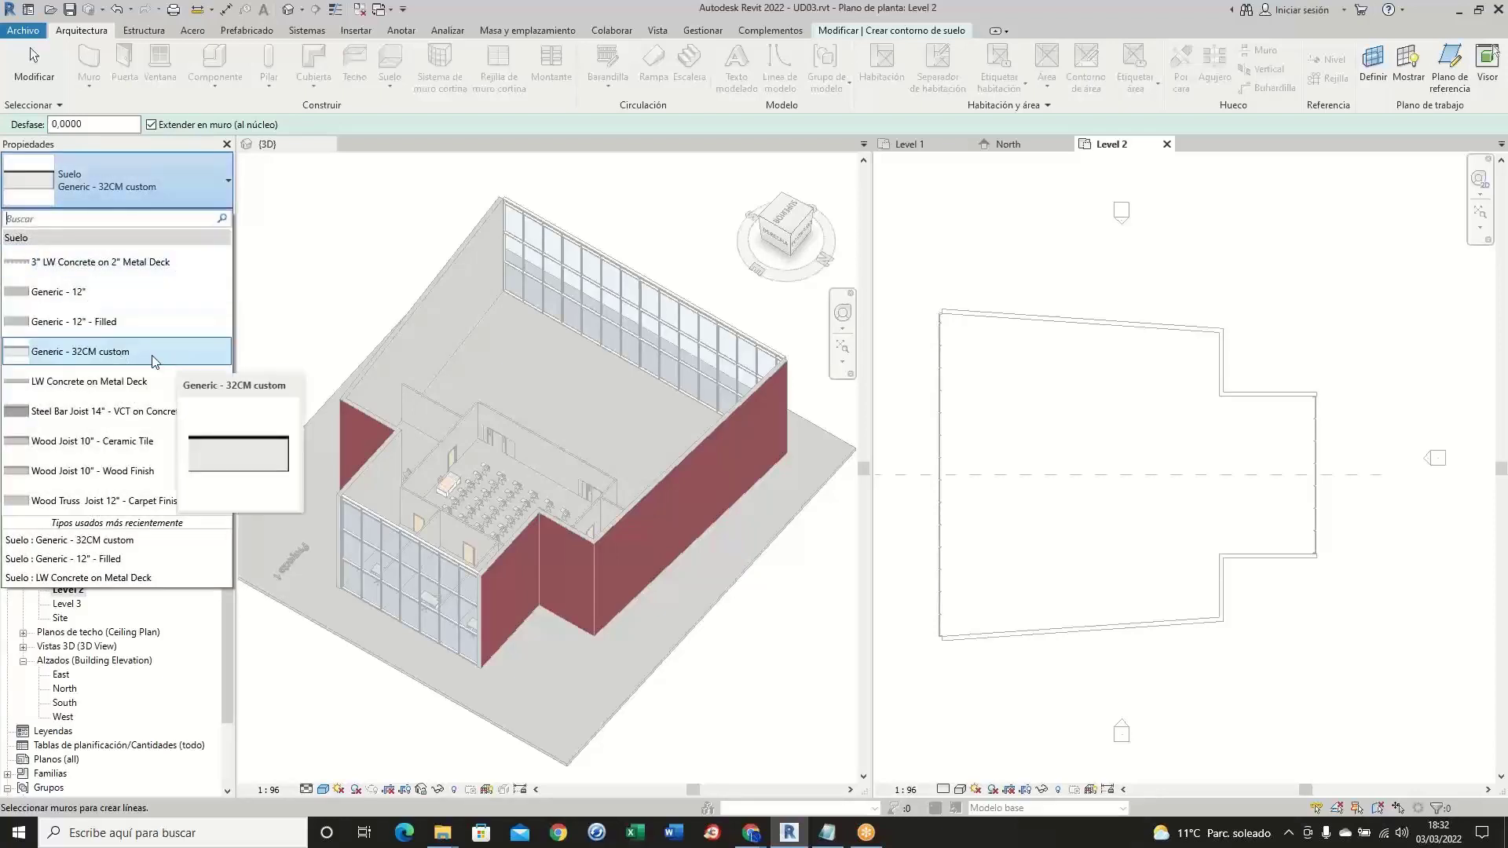
{"action": "left_click", "coordinate": [186, 194]}
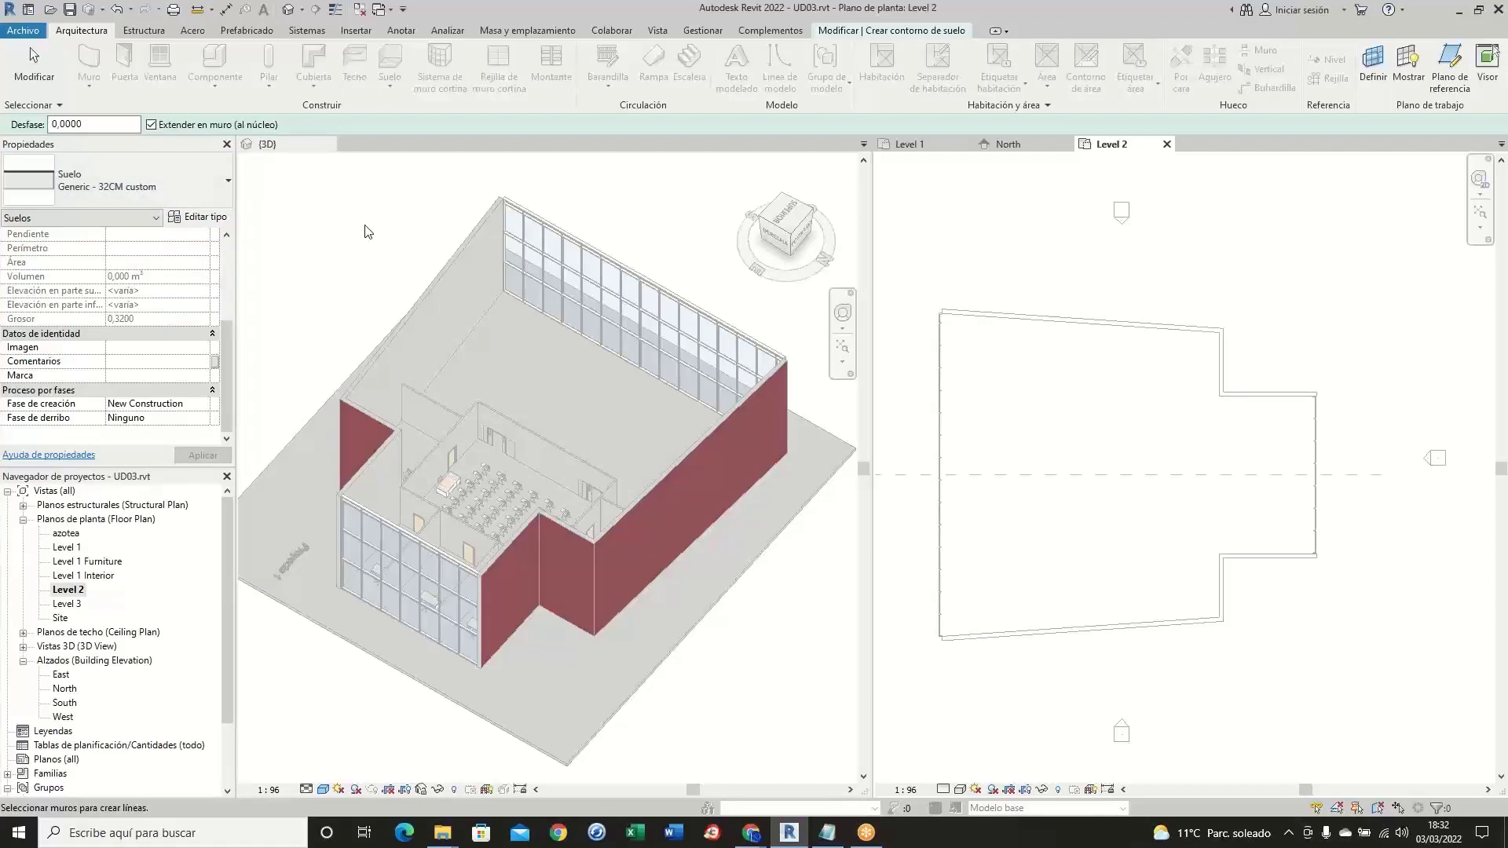
- Start picking existing edges as floor boundary lines and add one along the middle glazed panel of the plan's right-hand curtain wall
{"action": "left_click", "coordinate": [871, 32]}
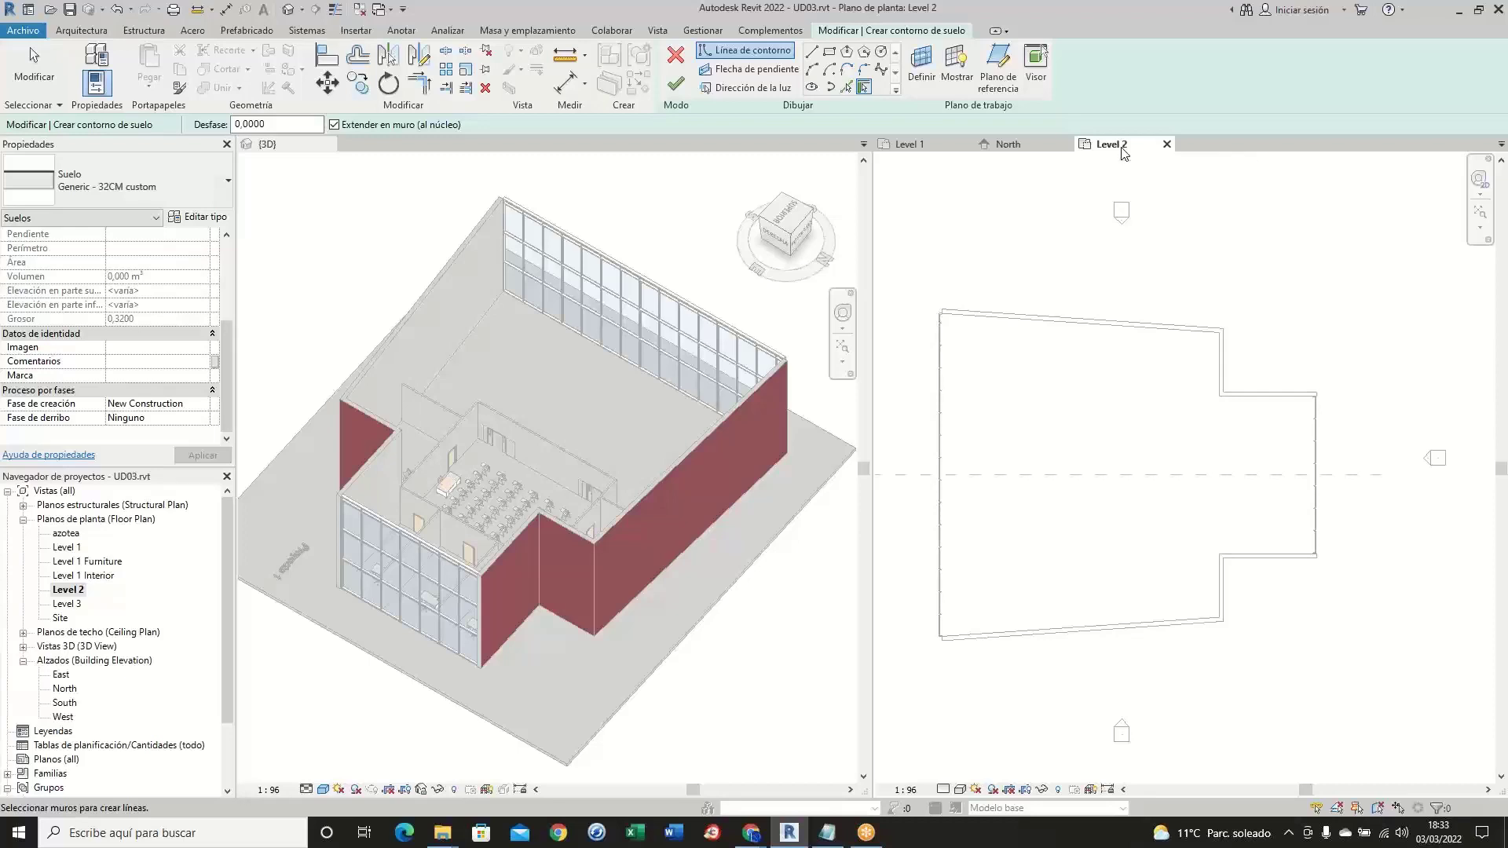
{"action": "left_click", "coordinate": [845, 87]}
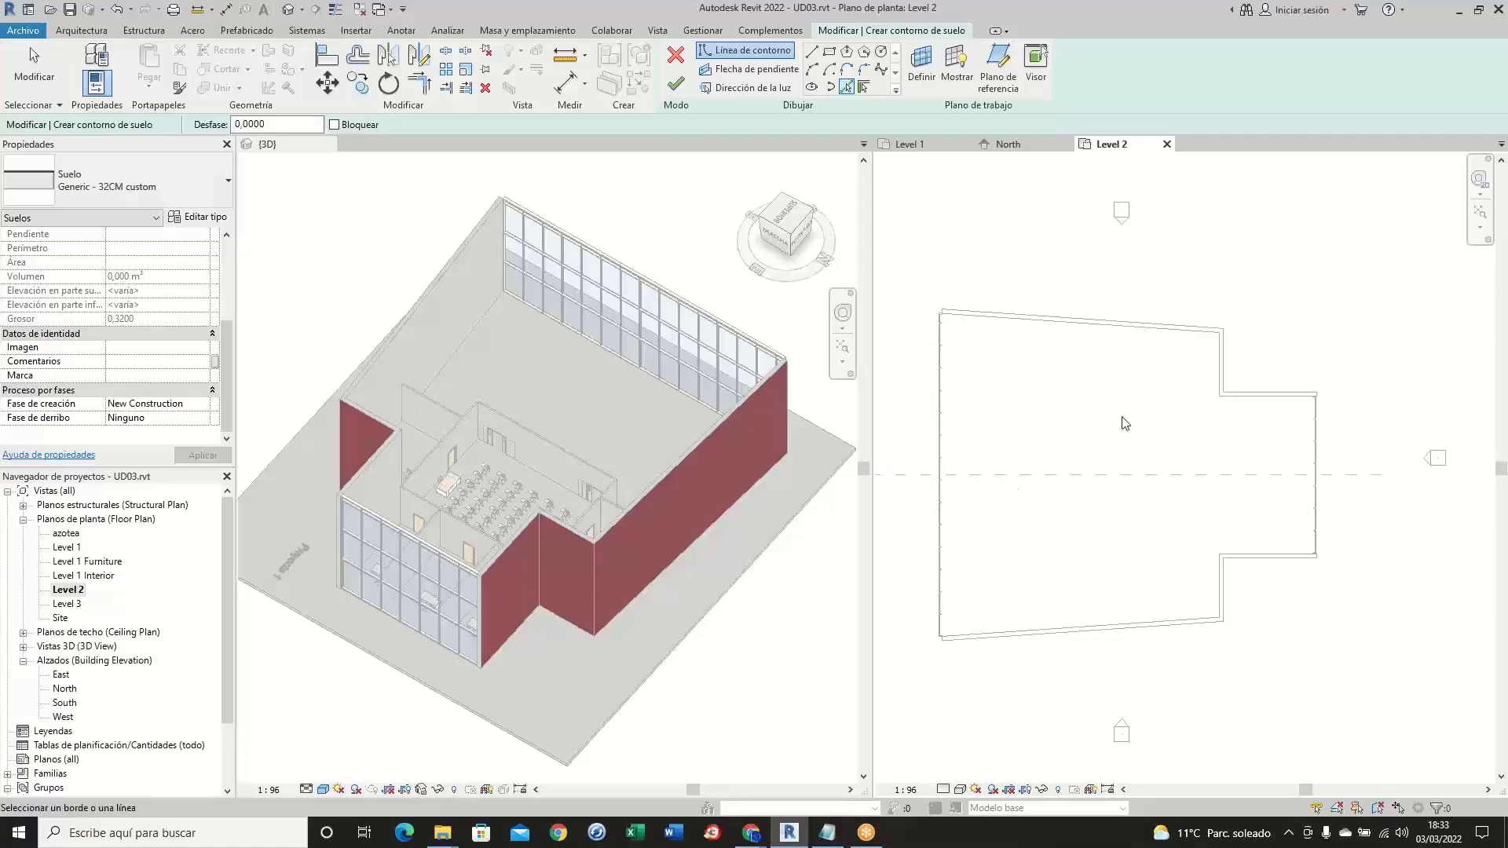
{"action": "scroll", "coordinate": [1206, 379], "scroll_direction": "up", "scroll_amount": 2}
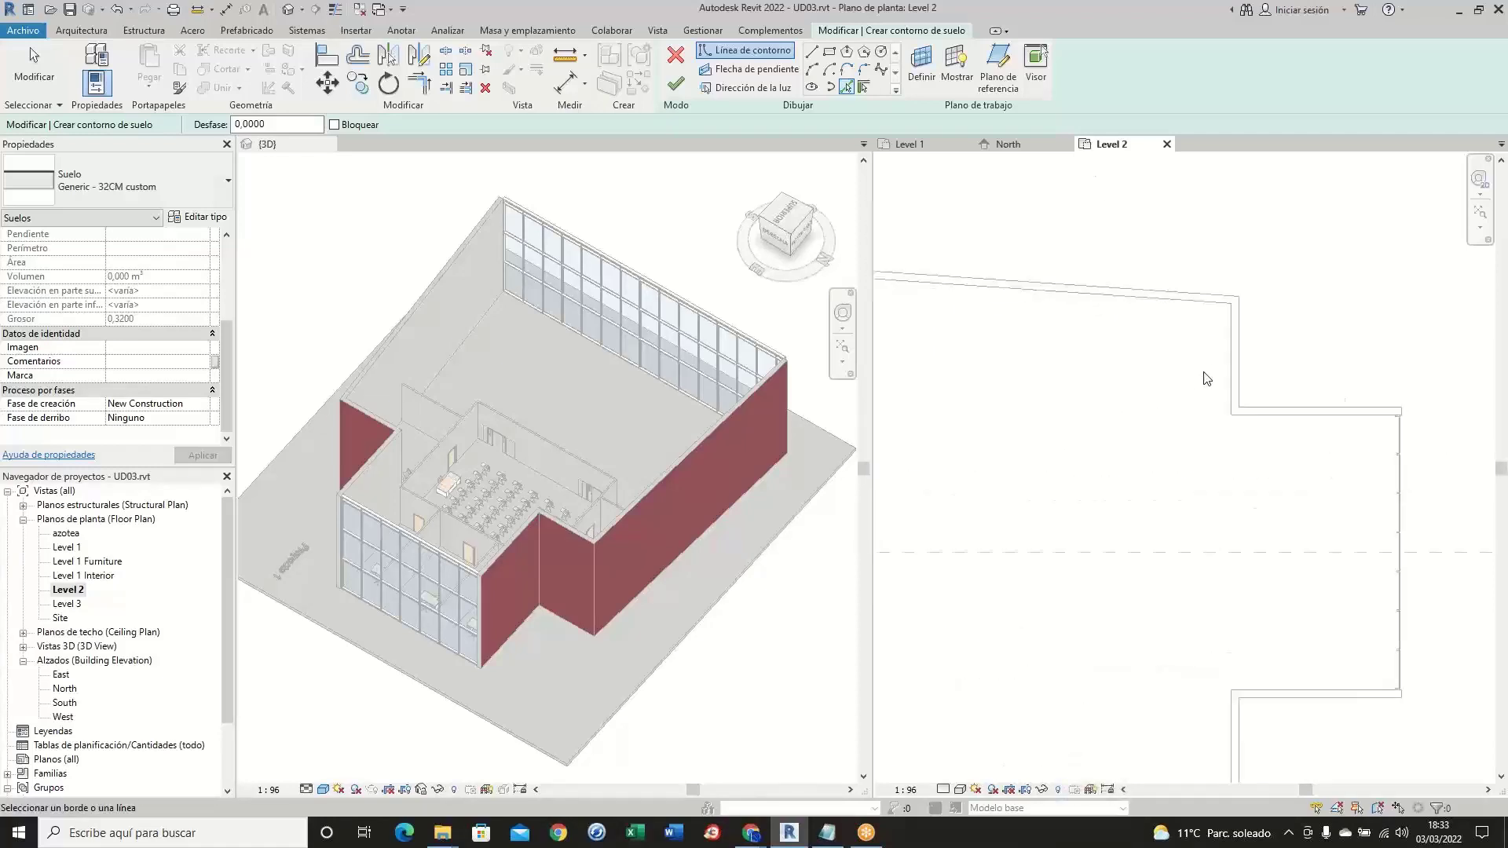
{"action": "scroll", "coordinate": [1363, 563], "scroll_direction": "up", "scroll_amount": 2}
{"action": "scroll", "coordinate": [1437, 604], "scroll_direction": "up", "scroll_amount": 1}
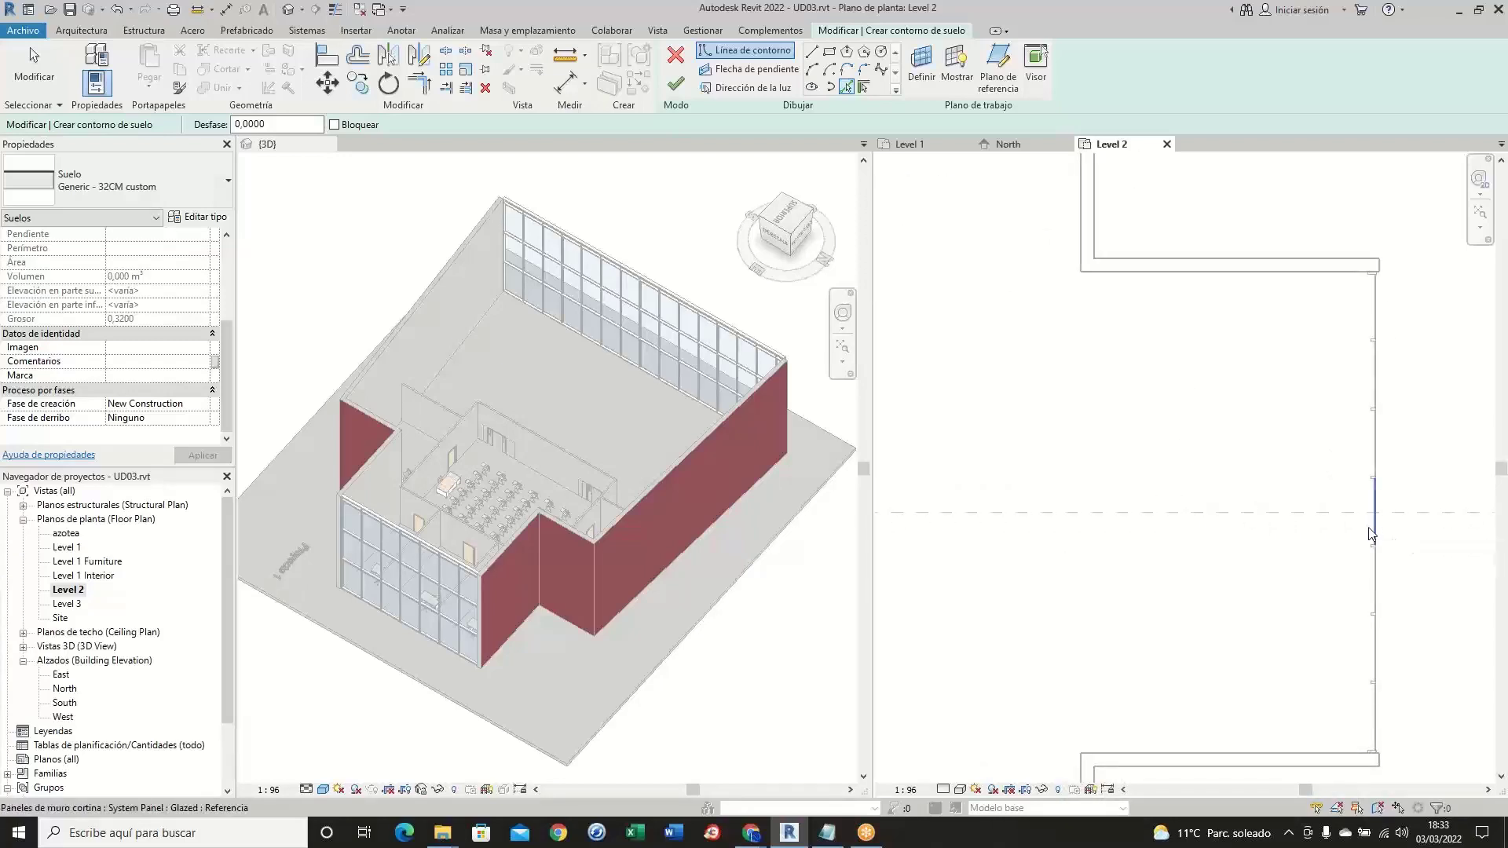
{"action": "scroll", "coordinate": [1375, 531], "scroll_direction": "up", "scroll_amount": 5}
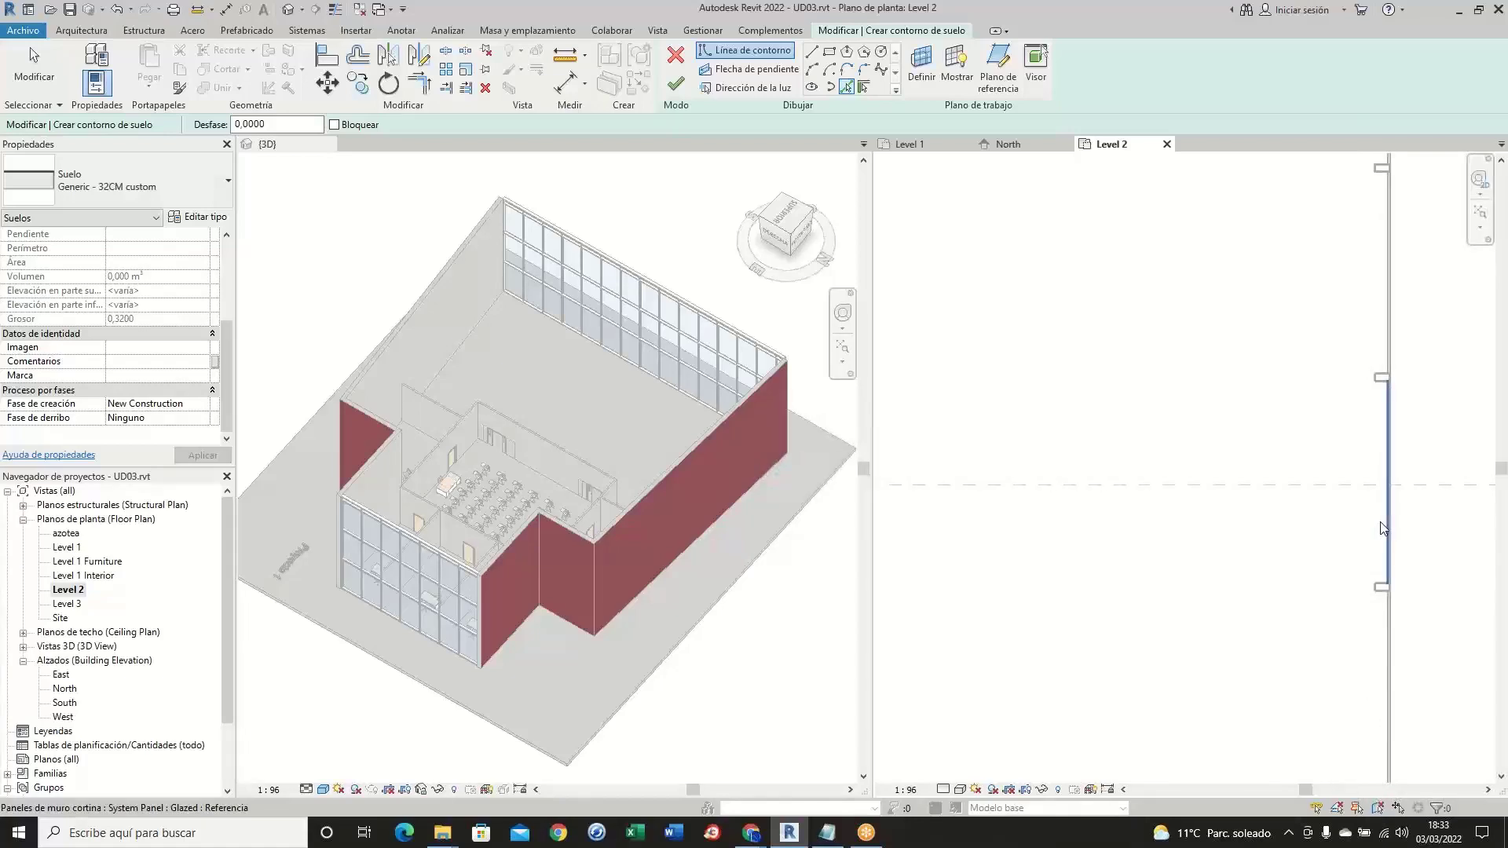
{"action": "left_click", "coordinate": [1384, 528]}
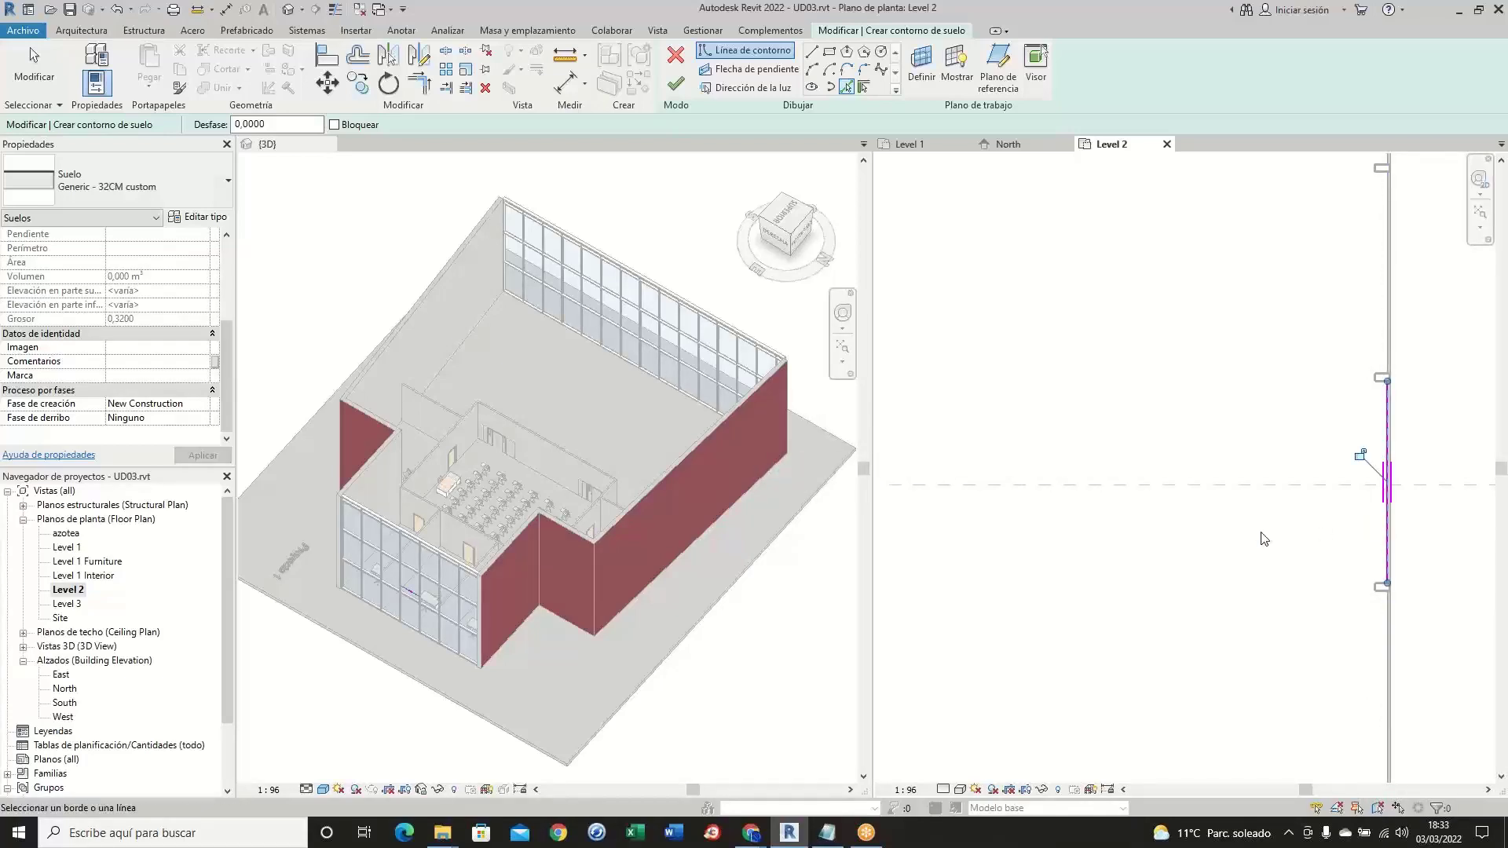
- Add a boundary line along the centreline of the horizontal wall at the upper end of the right-hand curtain wall and lock it
{"action": "scroll", "coordinate": [1264, 539], "scroll_direction": "down", "scroll_amount": 5}
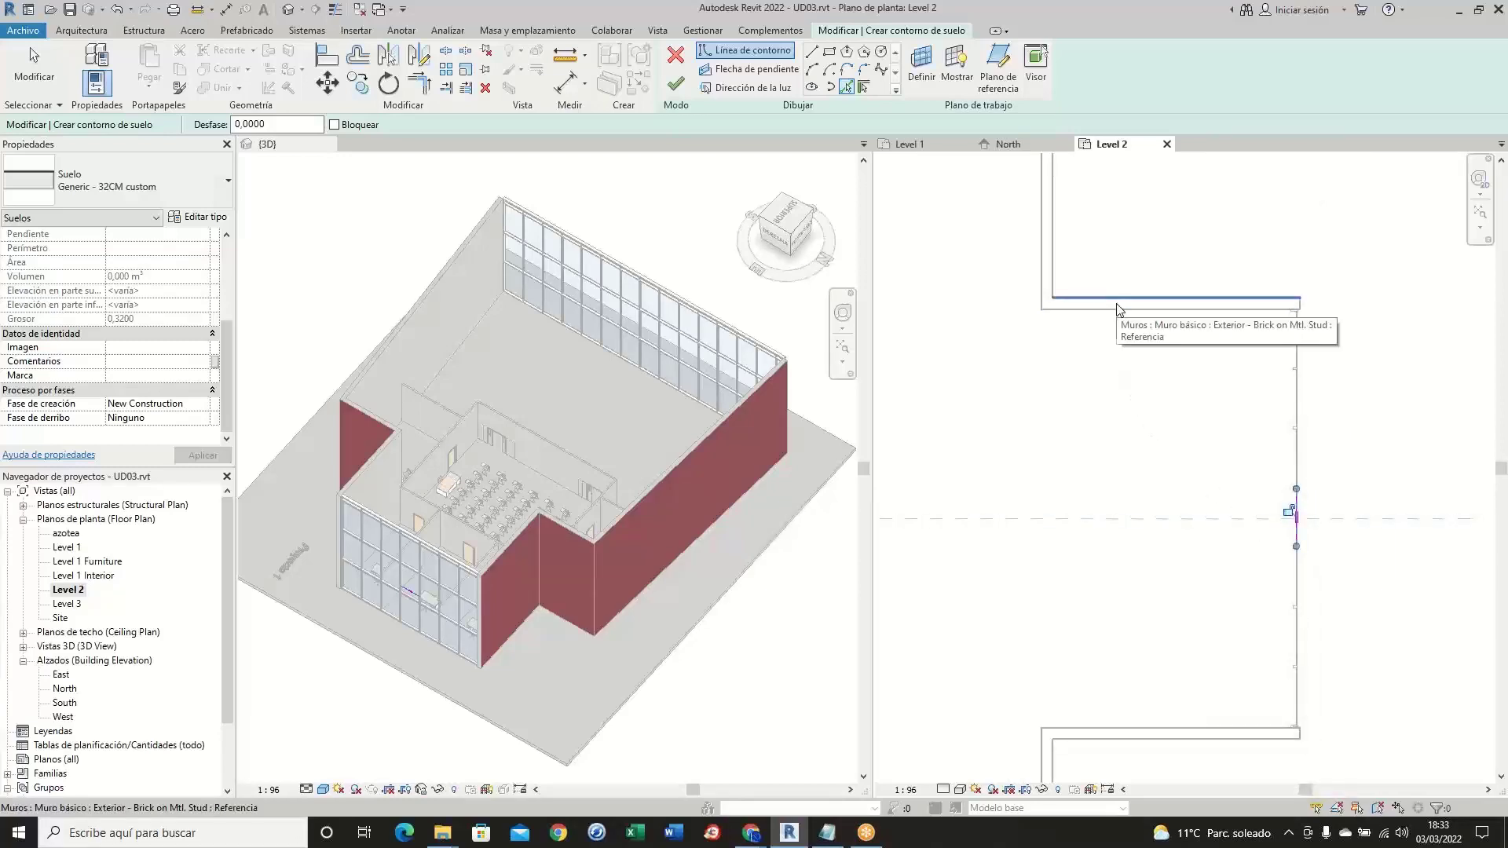
{"action": "scroll", "coordinate": [1118, 309], "scroll_direction": "up", "scroll_amount": 1}
{"action": "scroll", "coordinate": [1118, 309], "scroll_direction": "up", "scroll_amount": 1}
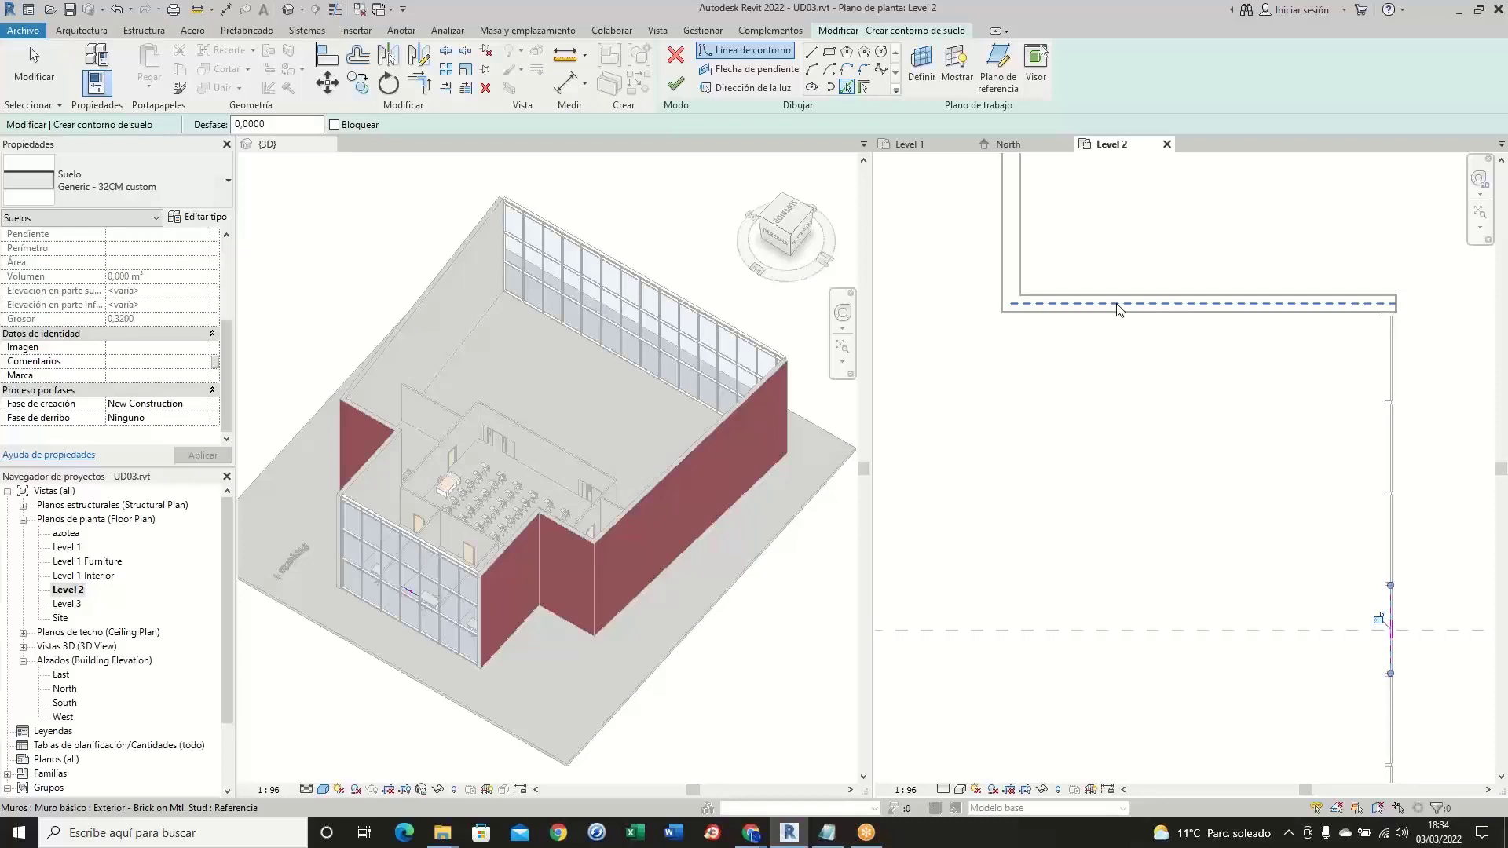
{"action": "left_click", "coordinate": [1119, 308]}
{"action": "scroll", "coordinate": [1103, 399], "scroll_direction": "down", "scroll_amount": 4}
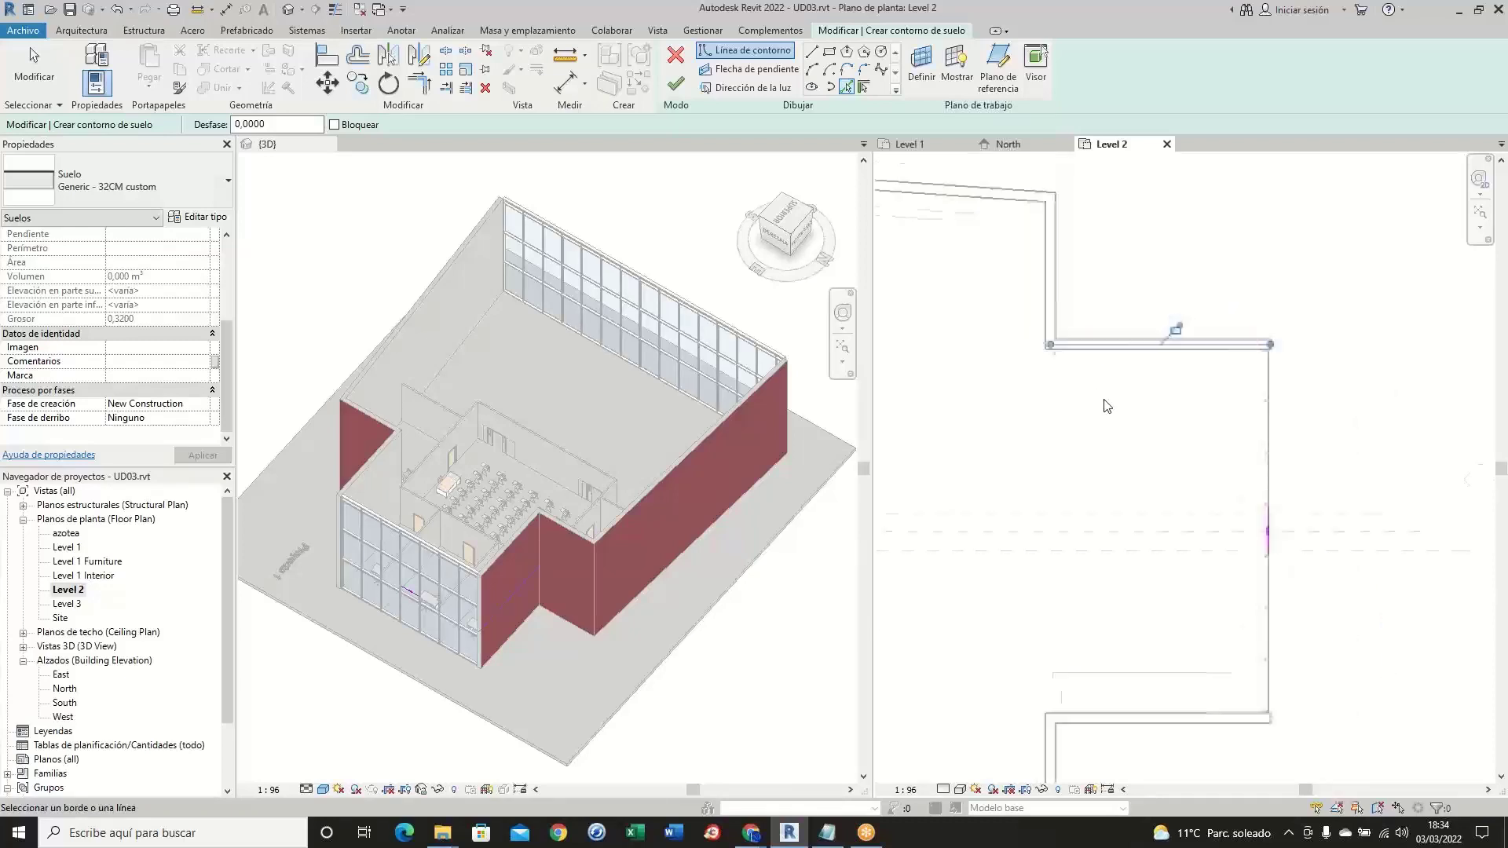
{"action": "scroll", "coordinate": [1000, 385], "scroll_direction": "up", "scroll_amount": 3}
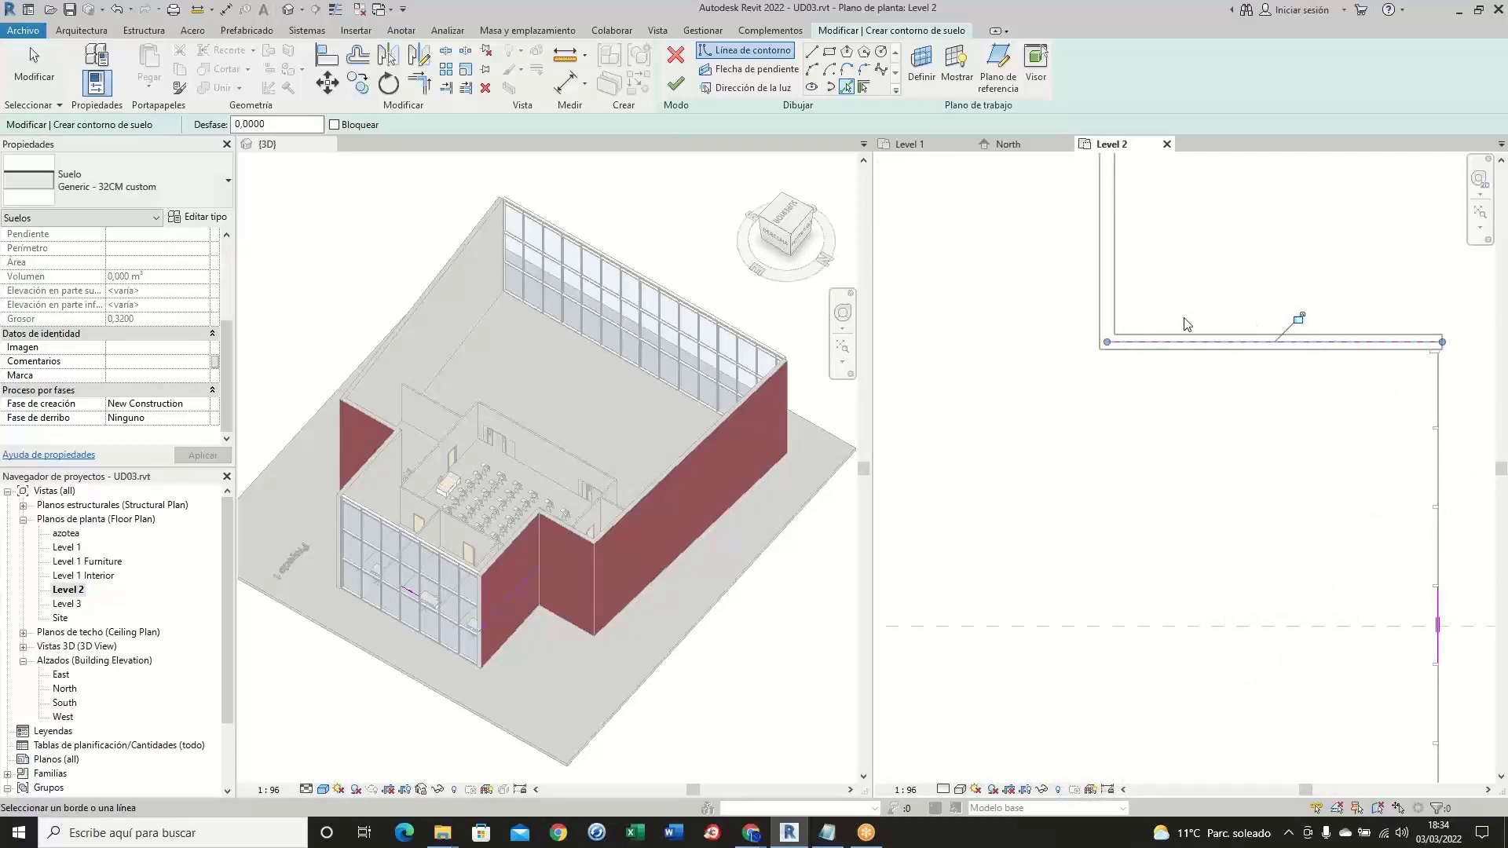
{"action": "left_click", "coordinate": [1298, 321]}
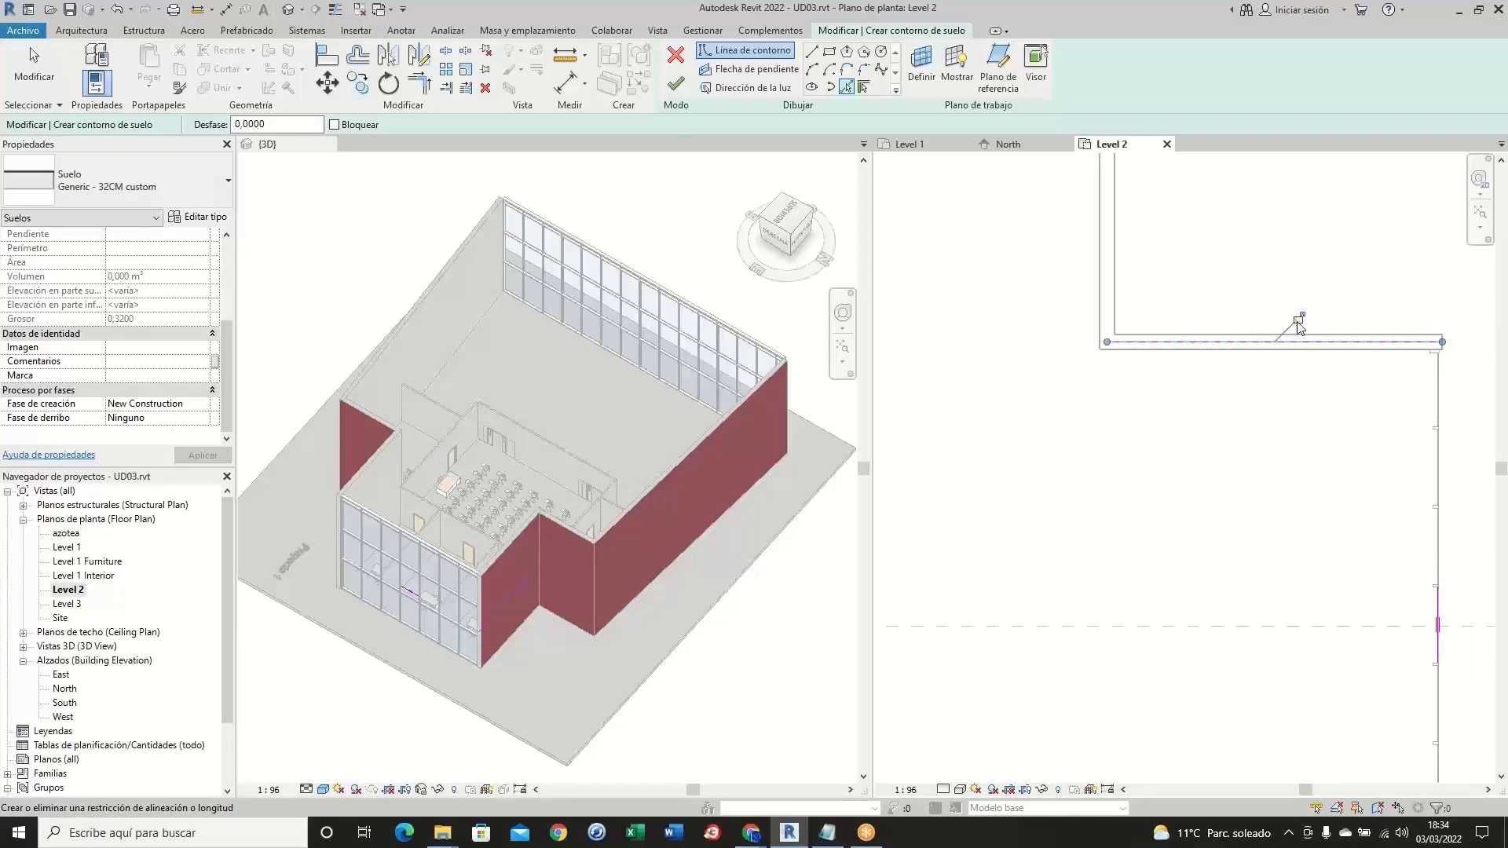
- Add a boundary line along the centreline of the short vertical wall at the upper notch and lock it
{"action": "left_click", "coordinate": [1108, 272]}
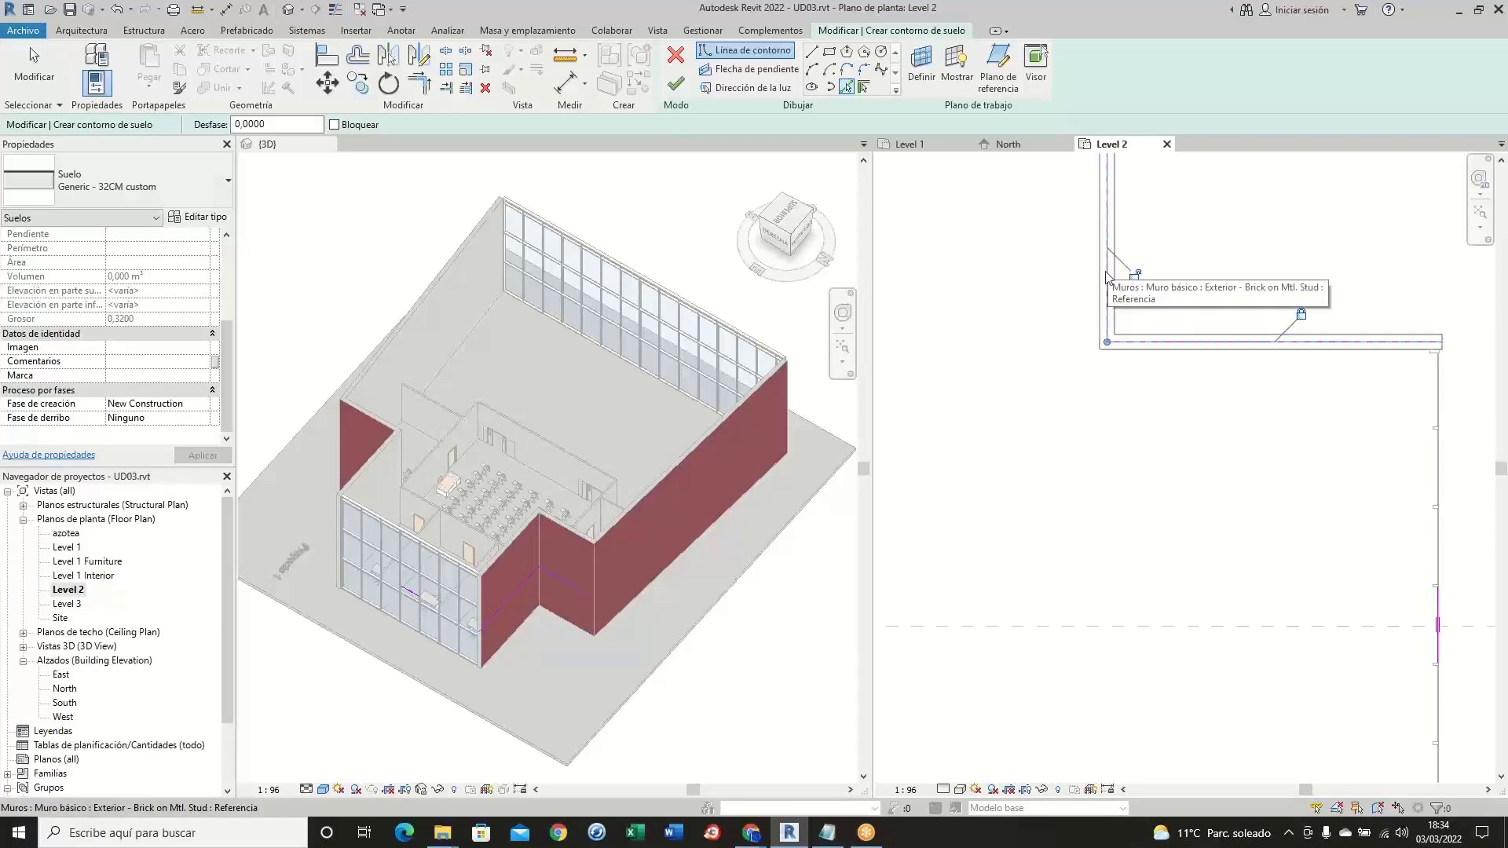
{"action": "scroll", "coordinate": [1102, 451], "scroll_direction": "down", "scroll_amount": 2}
{"action": "left_click", "coordinate": [1124, 335]}
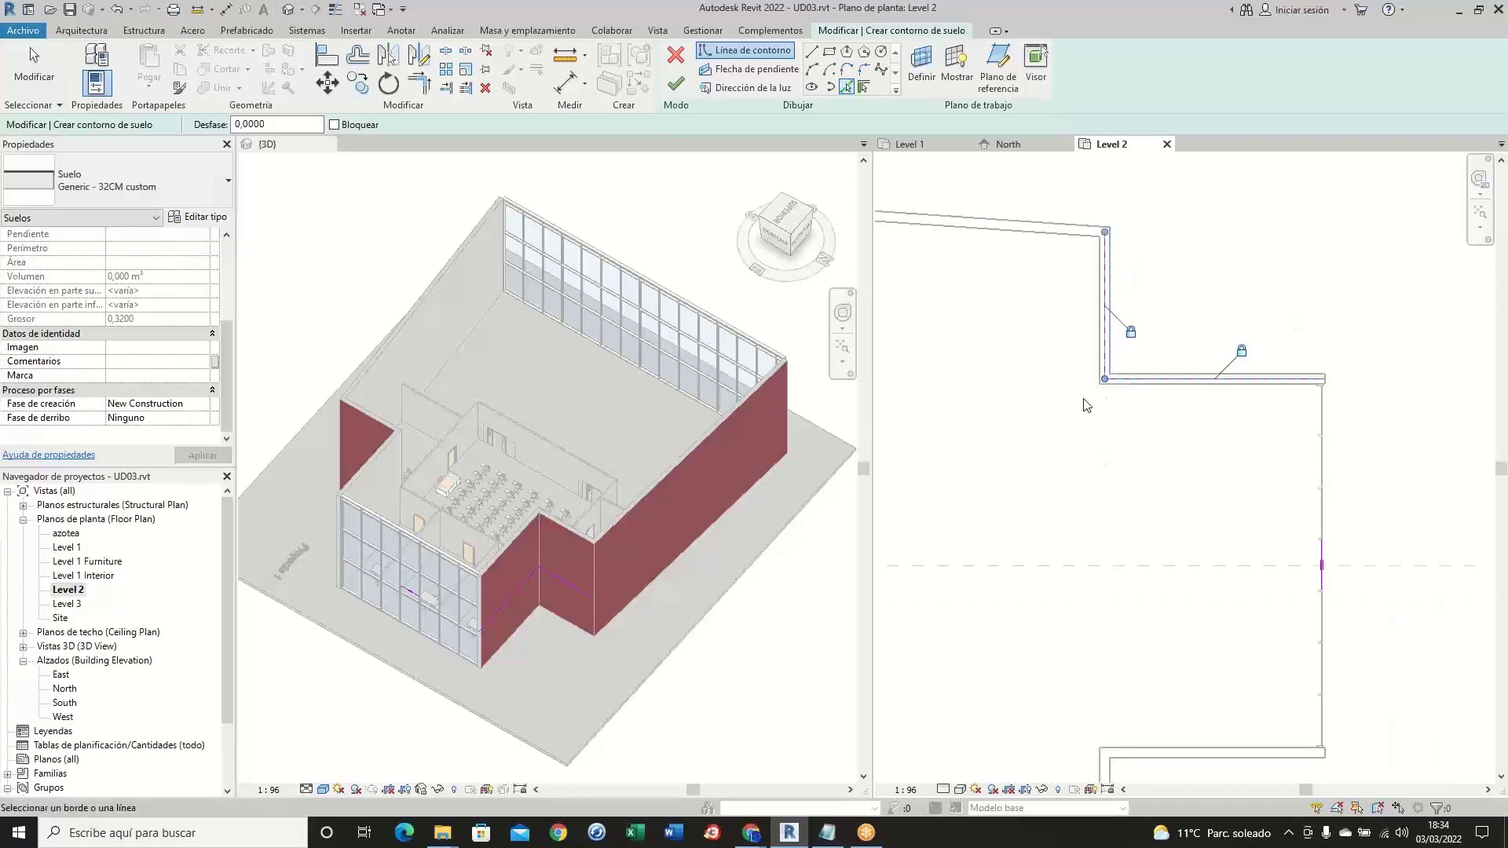
- Add a boundary line along the centreline of the long sloping exterior wall on the upper side of the plan
{"action": "scroll", "coordinate": [1064, 433], "scroll_direction": "down", "scroll_amount": 1}
{"action": "scroll", "coordinate": [1005, 282], "scroll_direction": "up", "scroll_amount": 1}
{"action": "scroll", "coordinate": [1008, 286], "scroll_direction": "up", "scroll_amount": 1}
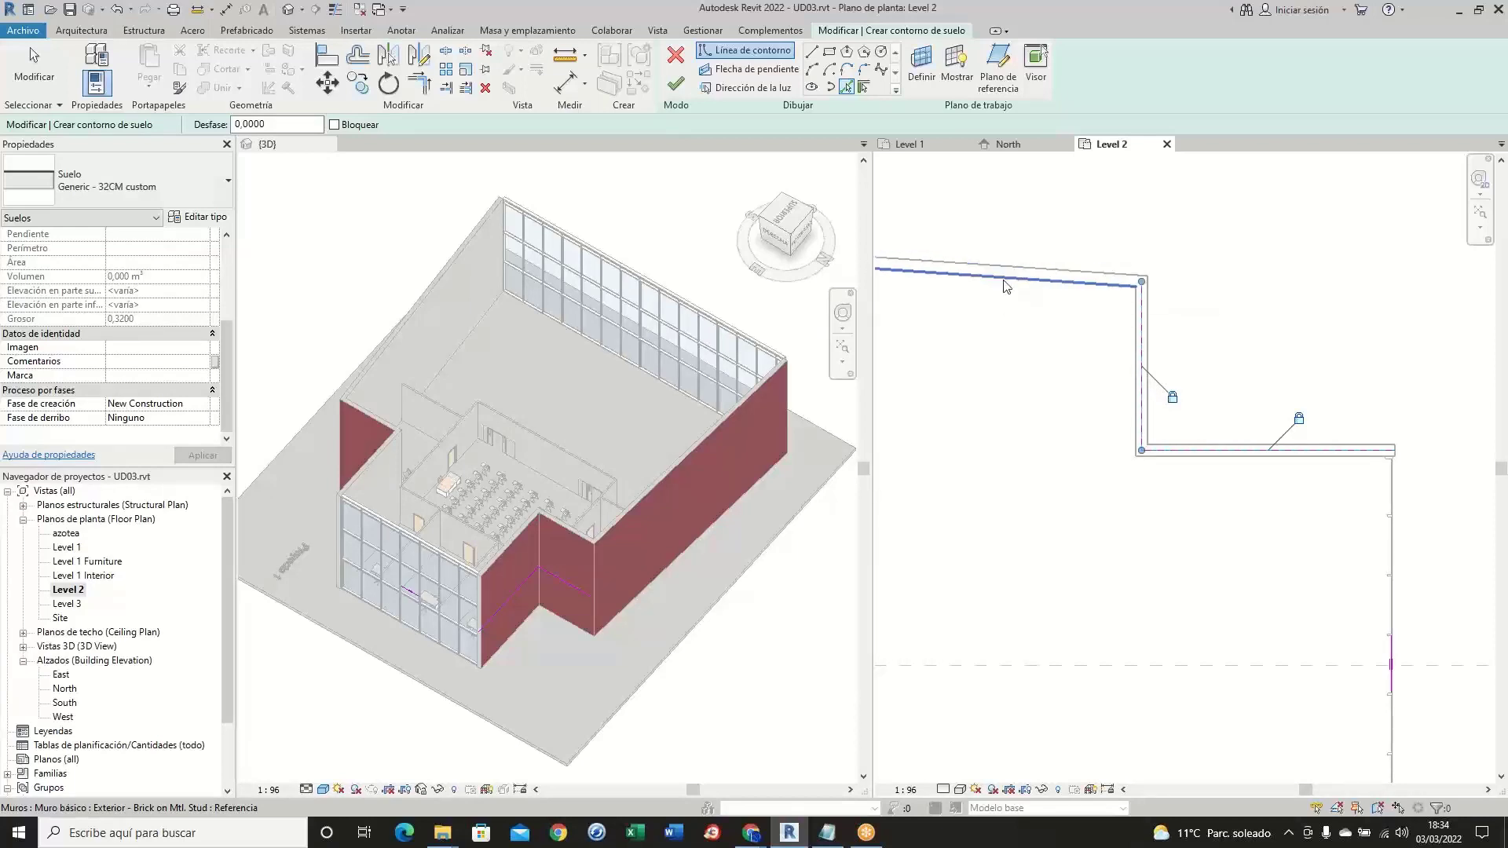
{"action": "scroll", "coordinate": [1005, 275], "scroll_direction": "up", "scroll_amount": 2}
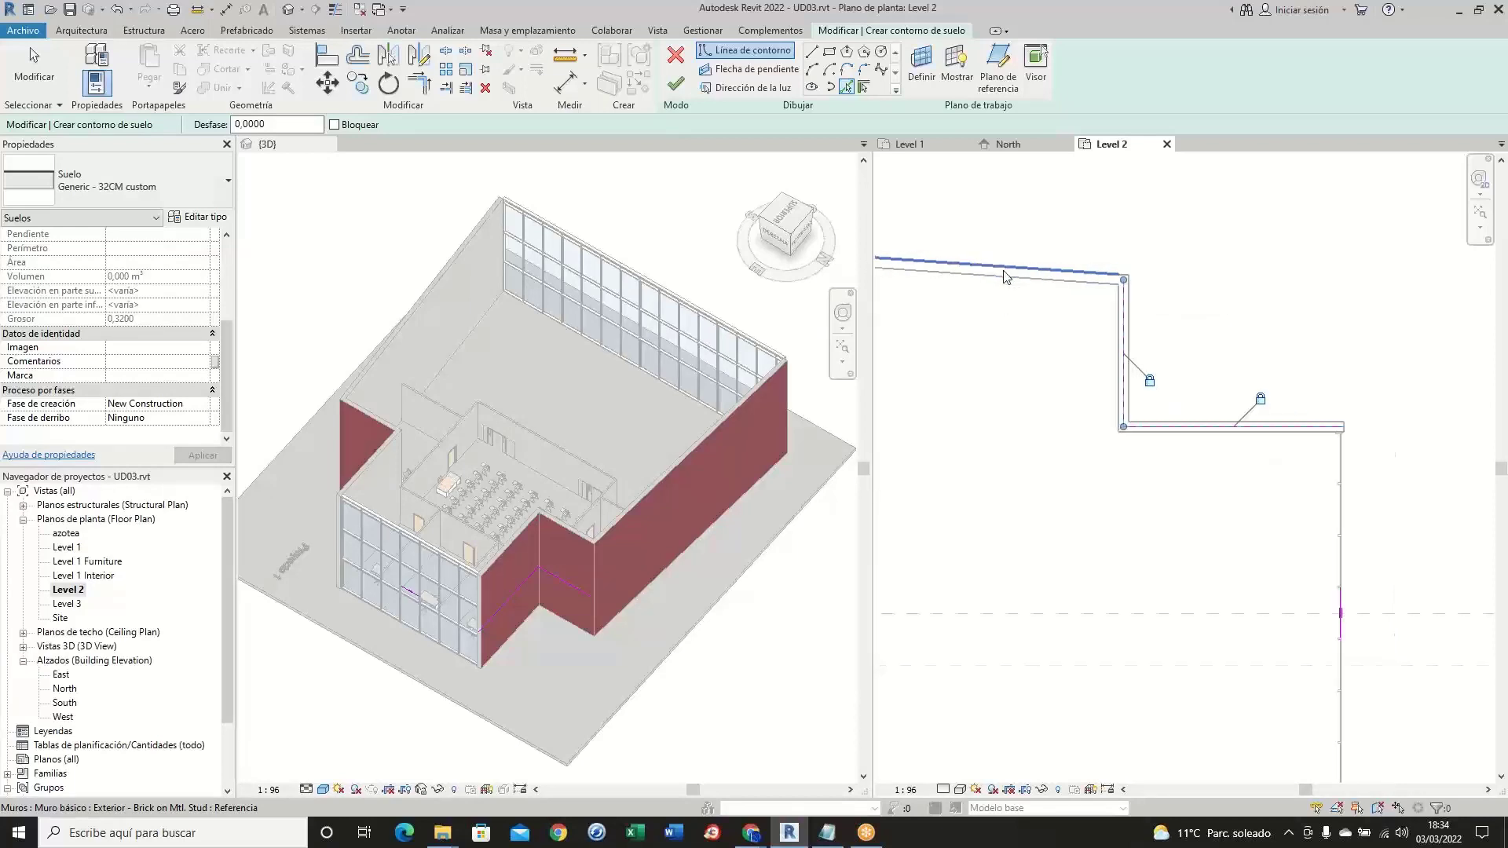
{"action": "left_click", "coordinate": [1004, 271]}
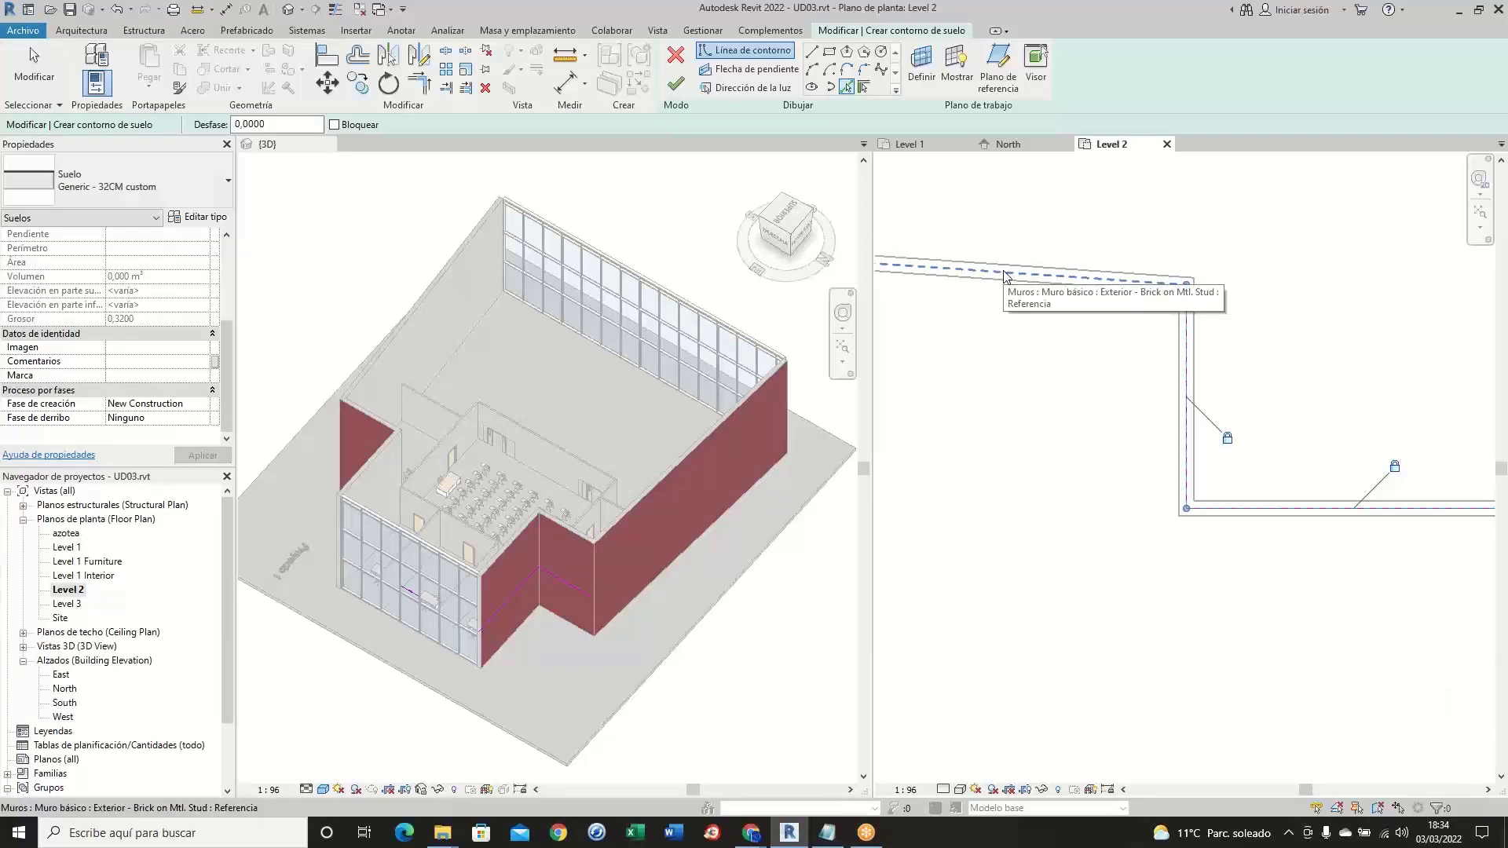
{"action": "scroll", "coordinate": [1096, 366], "scroll_direction": "down", "scroll_amount": 1}
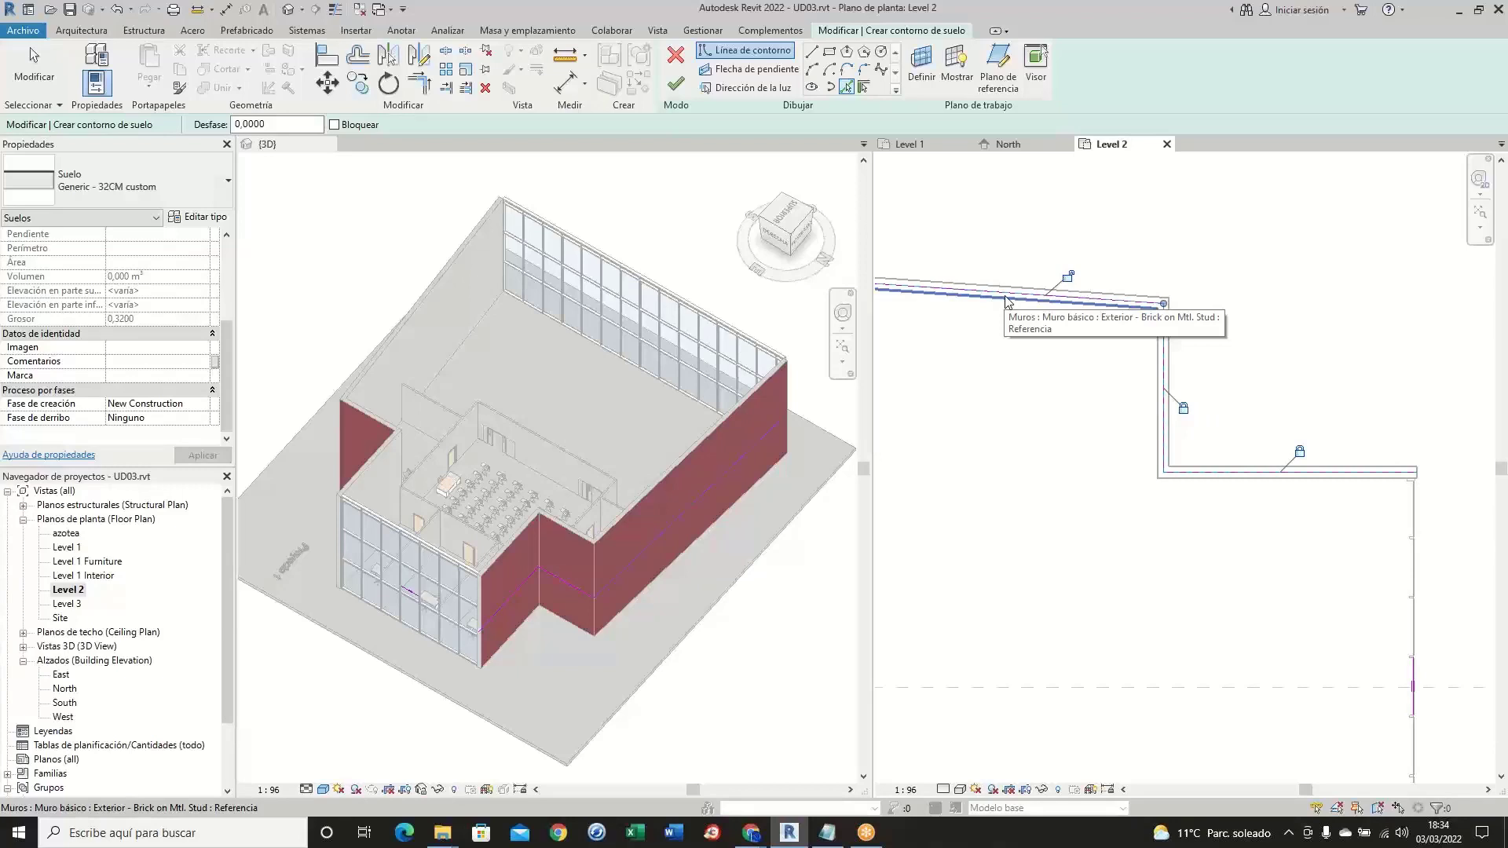
{"action": "scroll", "coordinate": [1095, 340], "scroll_direction": "down", "scroll_amount": 5}
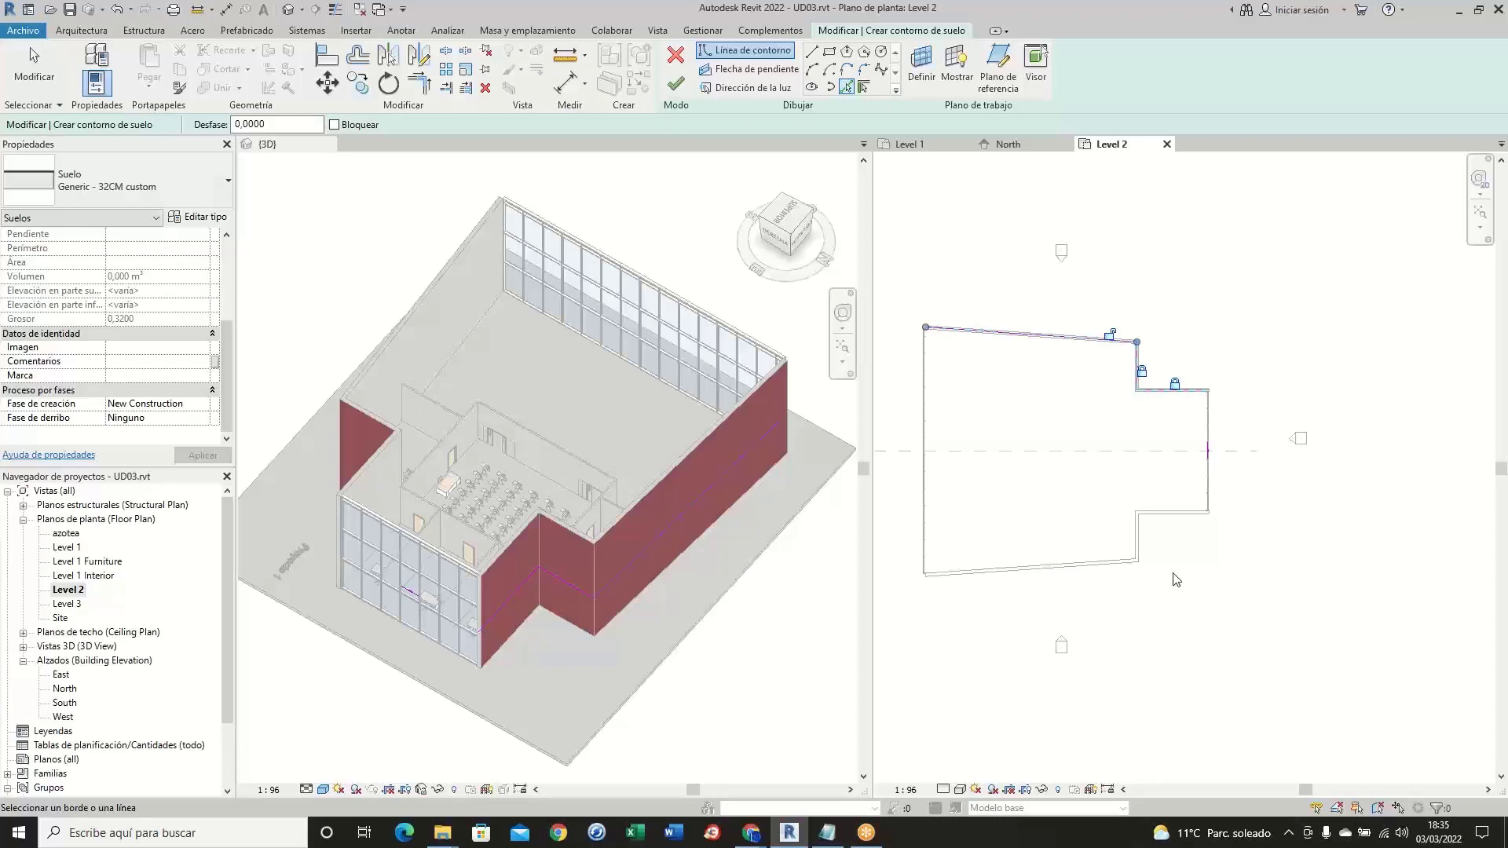
- Add locked boundary lines along the centrelines of the horizontal and vertical brick walls forming the lower notch
{"action": "scroll", "coordinate": [1185, 522], "scroll_direction": "up", "scroll_amount": 3}
{"action": "scroll", "coordinate": [1182, 515], "scroll_direction": "up", "scroll_amount": 4}
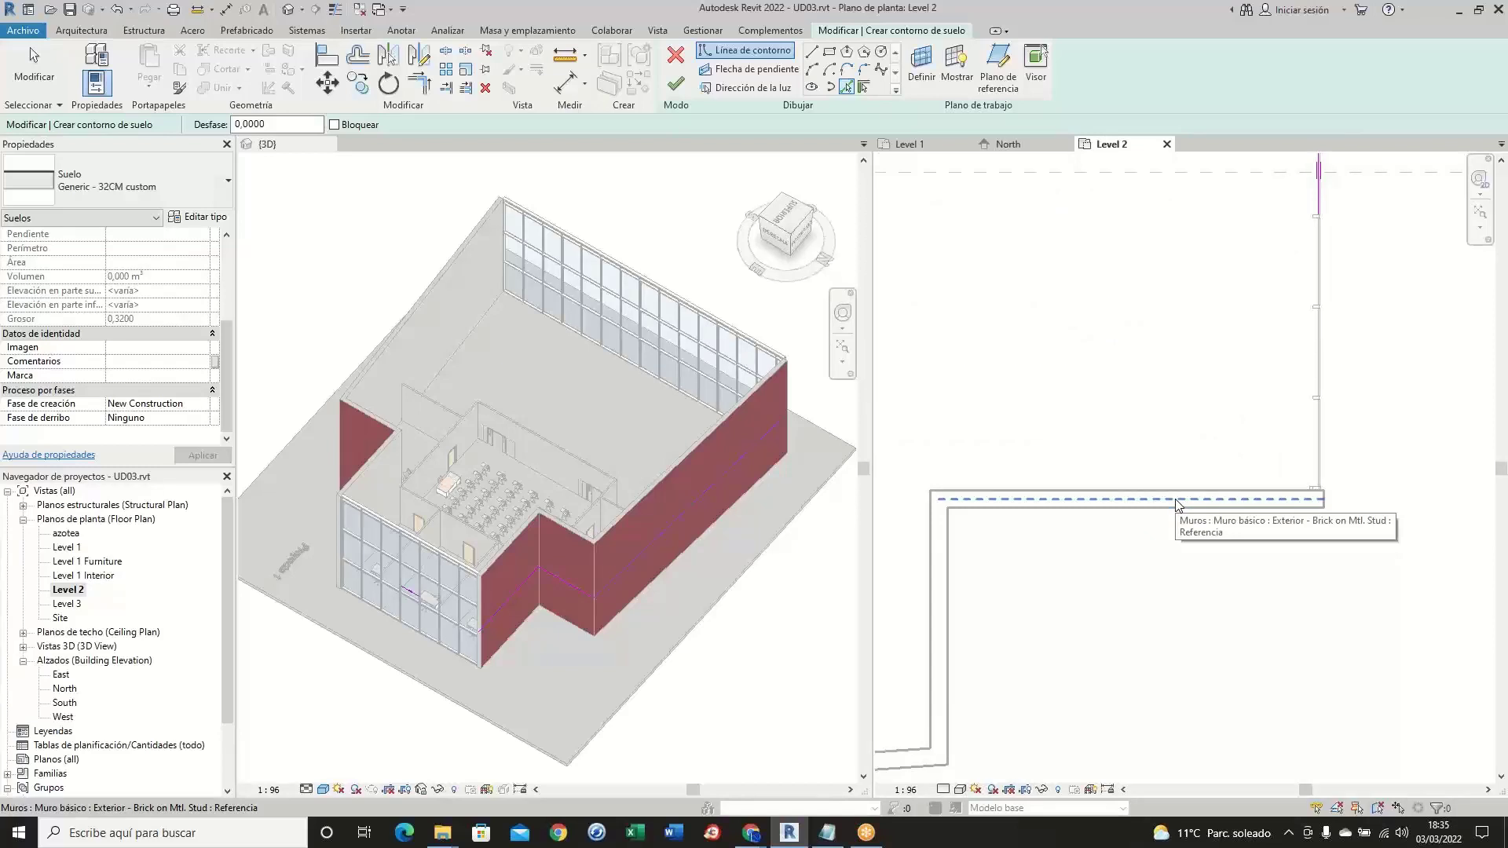
{"action": "left_click", "coordinate": [1177, 505]}
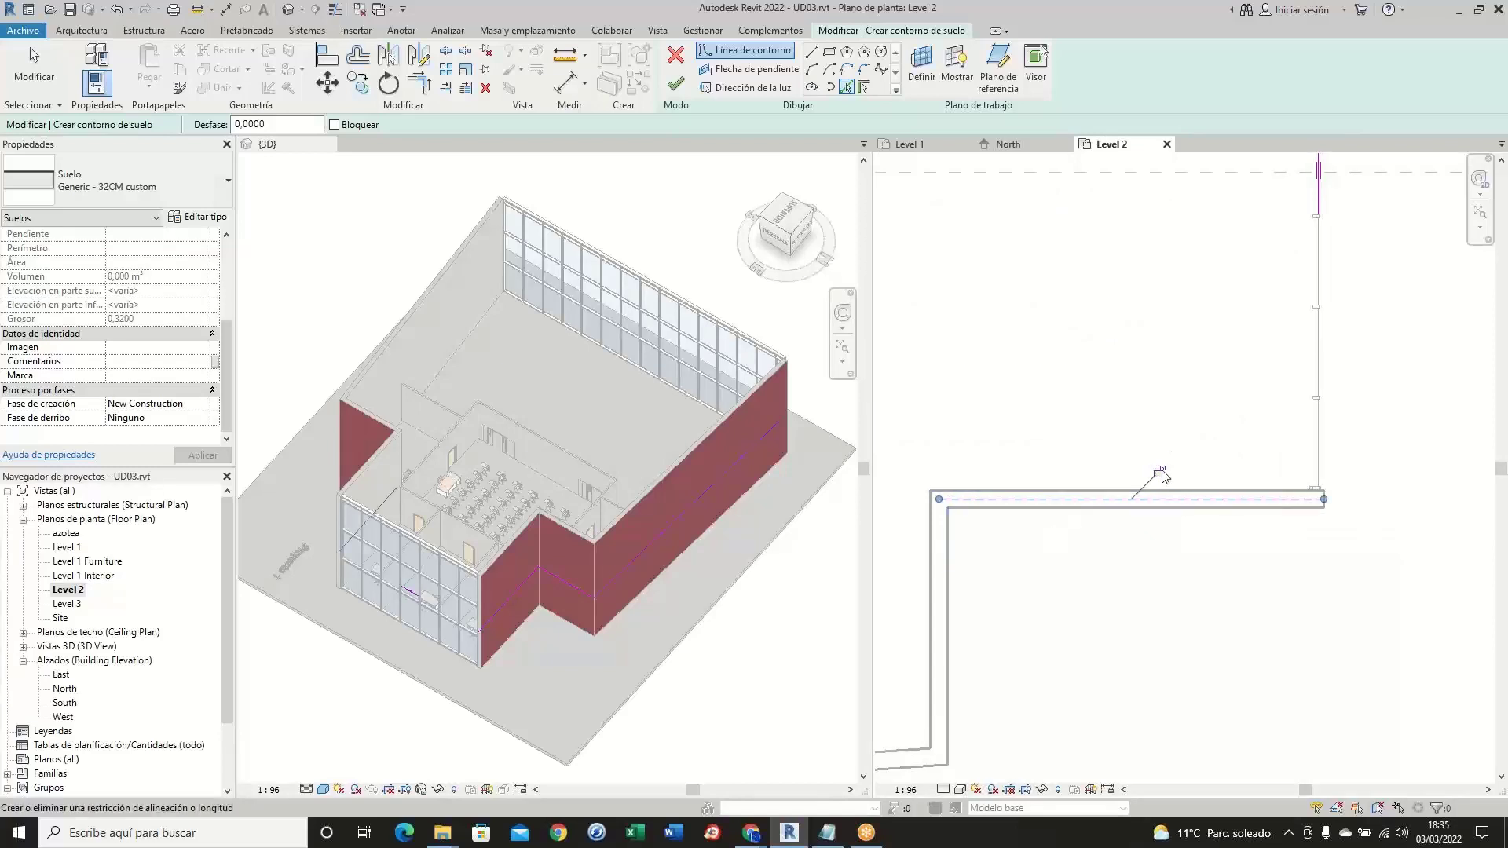
{"action": "left_click", "coordinate": [940, 582]}
{"action": "scroll", "coordinate": [1043, 548], "scroll_direction": "down", "scroll_amount": 3}
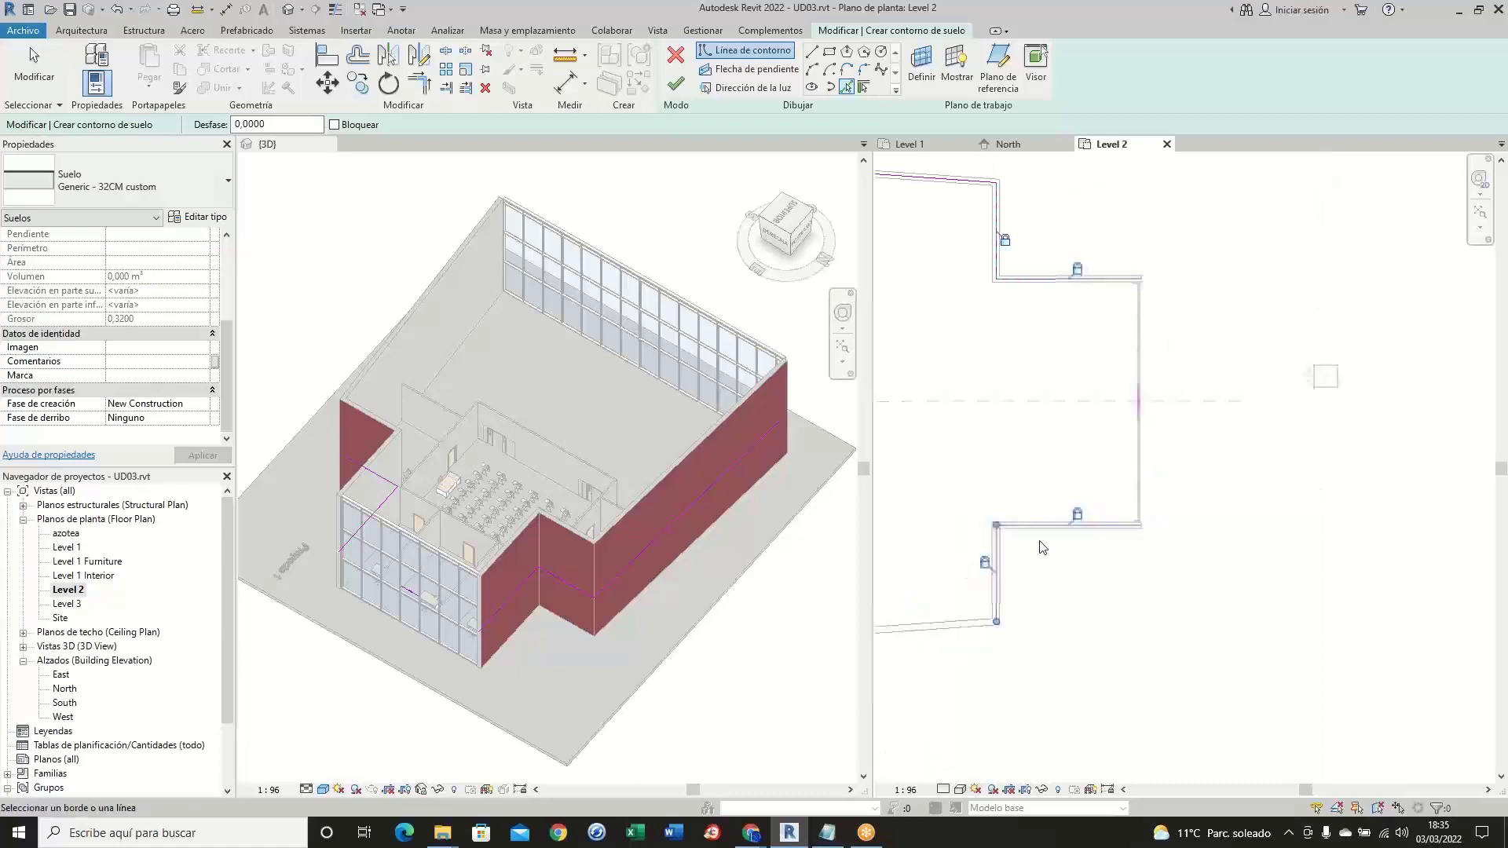
- Add a boundary line along the centreline of the long sloping exterior wall on the lower side and lock it
{"action": "scroll", "coordinate": [1043, 547], "scroll_direction": "down", "scroll_amount": 3}
{"action": "scroll", "coordinate": [911, 591], "scroll_direction": "up", "scroll_amount": 2}
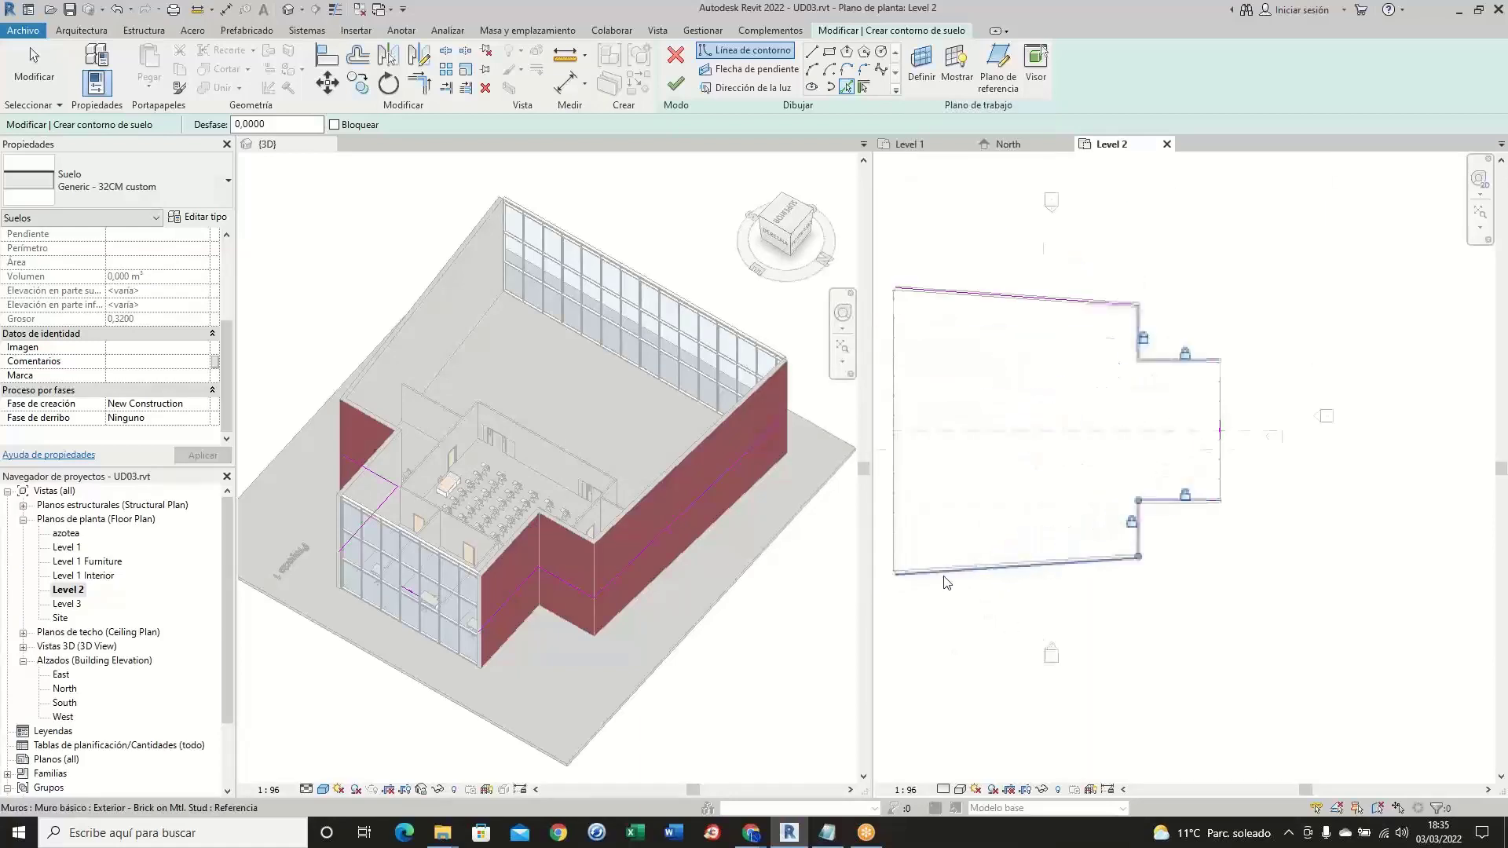
{"action": "scroll", "coordinate": [946, 582], "scroll_direction": "up", "scroll_amount": 5}
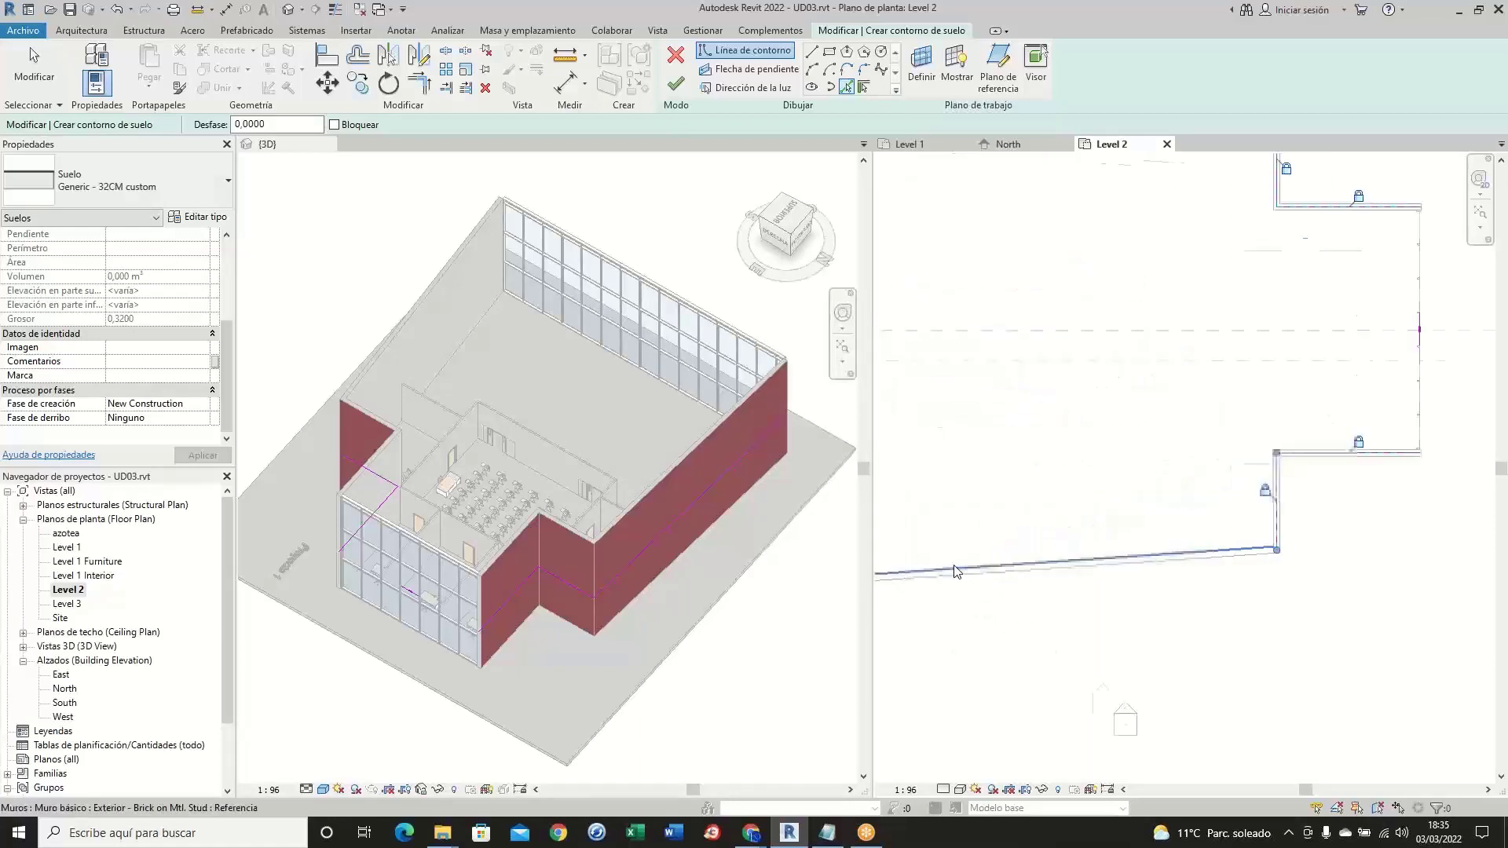
{"action": "left_click", "coordinate": [1023, 579]}
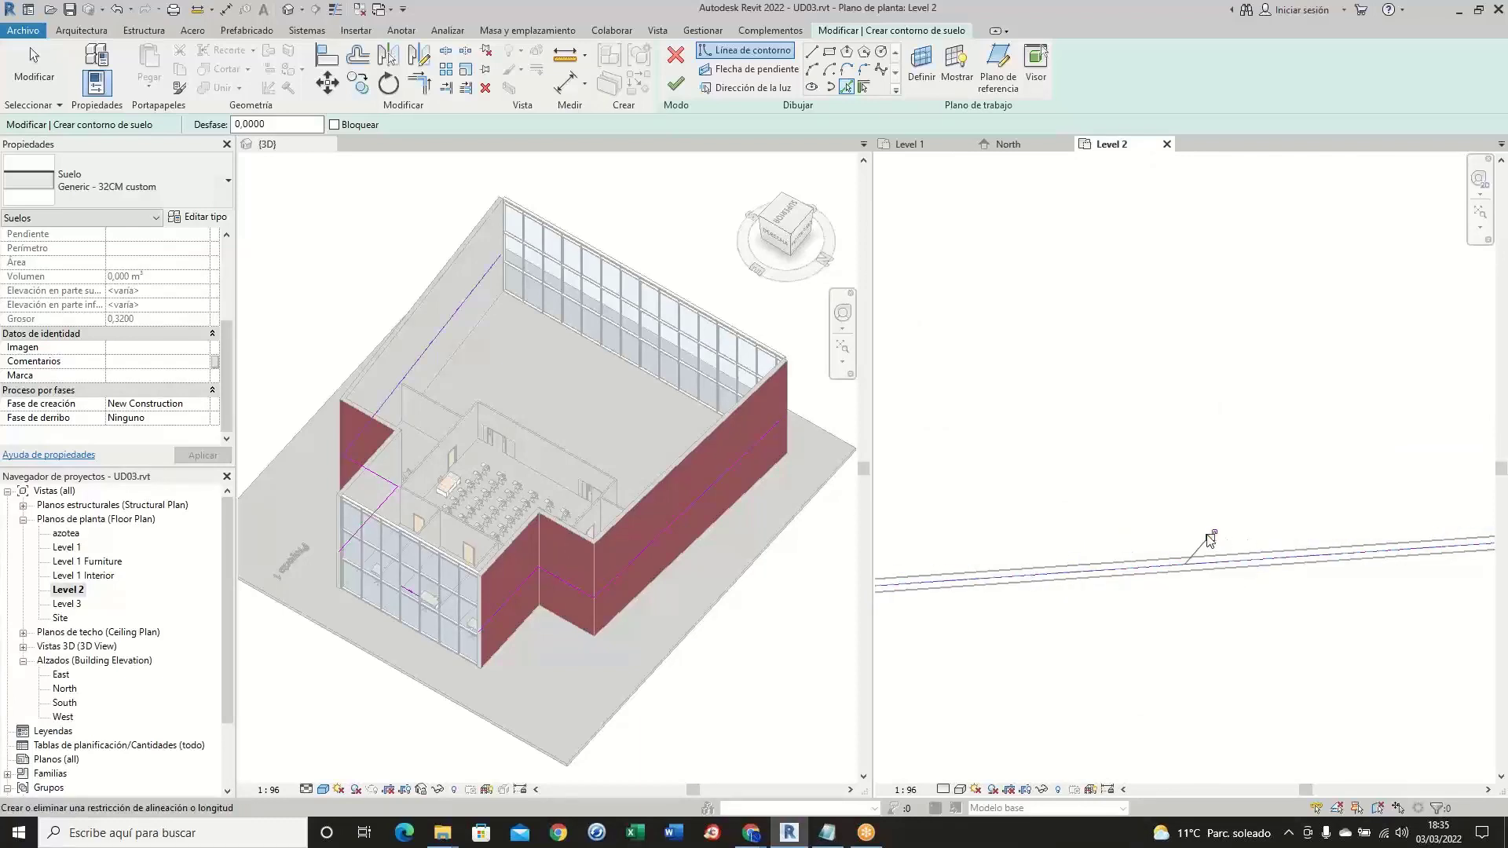
{"action": "scroll", "coordinate": [1210, 540], "scroll_direction": "down", "scroll_amount": 5}
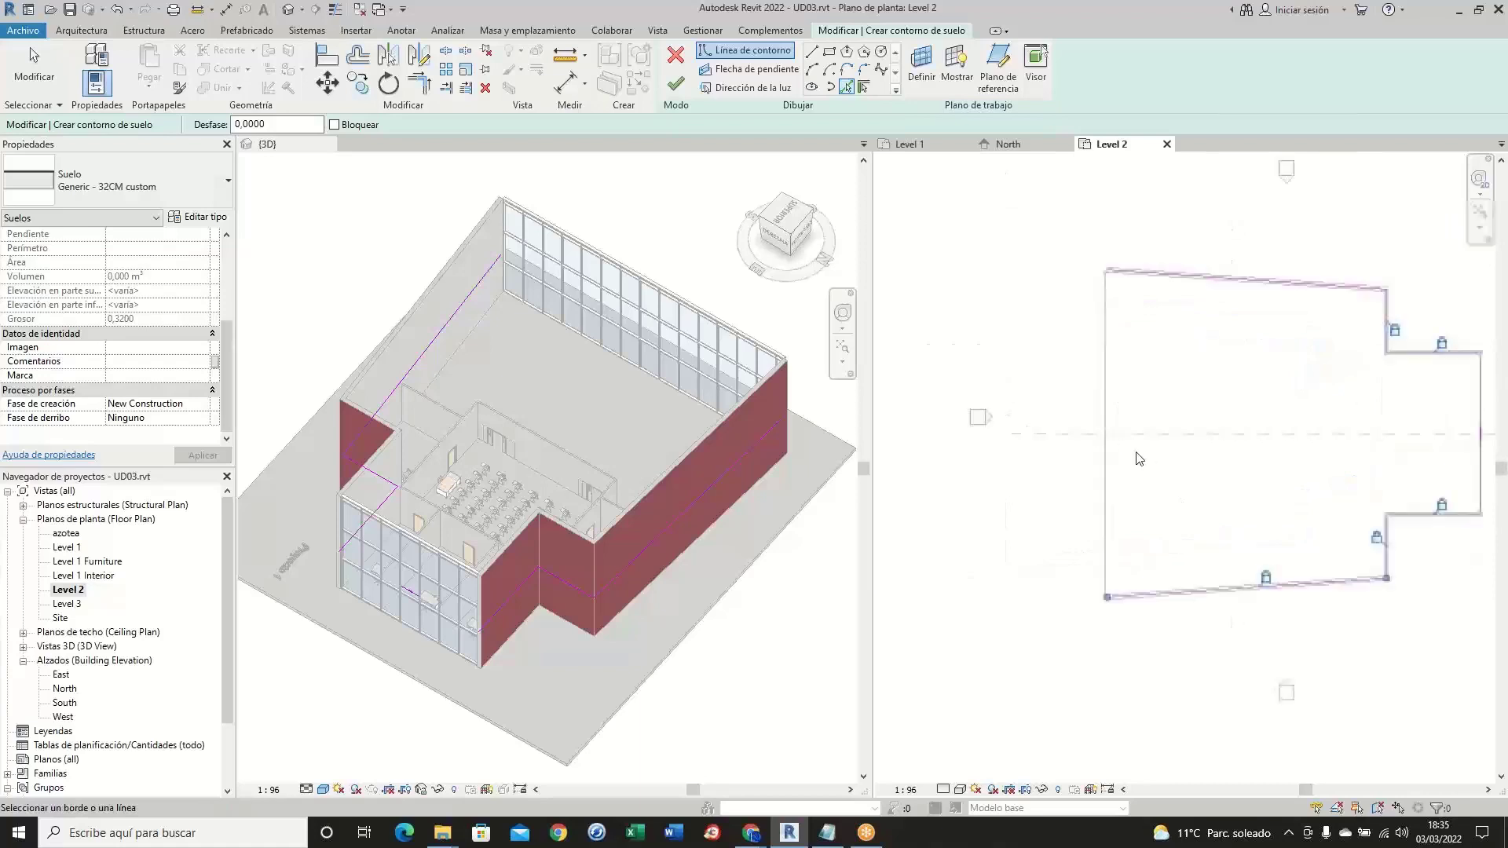
- Add a boundary line along a glazed panel of the plan's left-hand curtain wall and check the curtain wall lines in 3D
{"action": "scroll", "coordinate": [1139, 458], "scroll_direction": "up", "scroll_amount": 5}
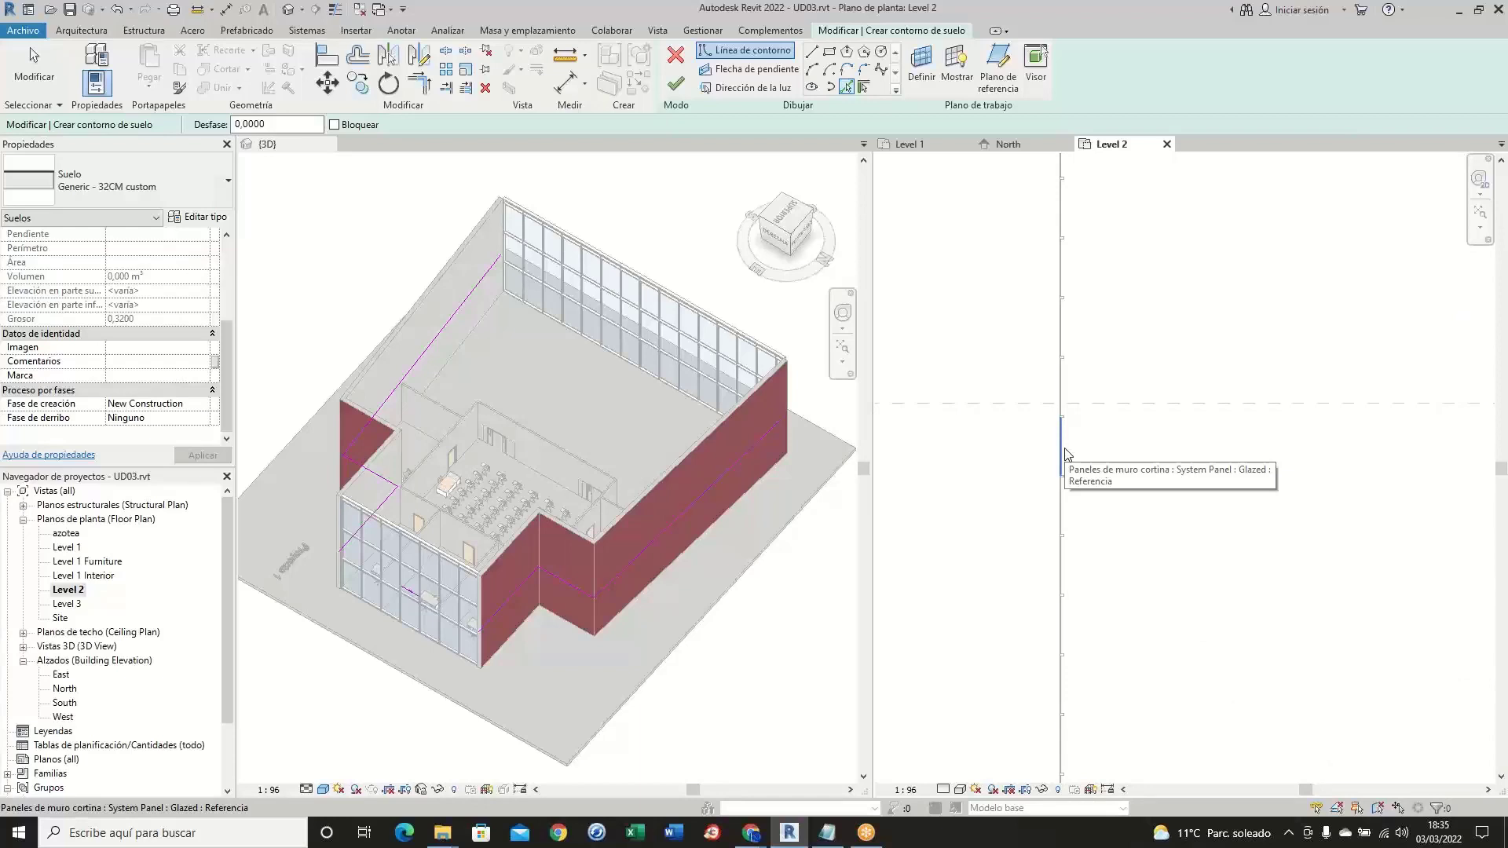
{"action": "left_click", "coordinate": [1066, 454]}
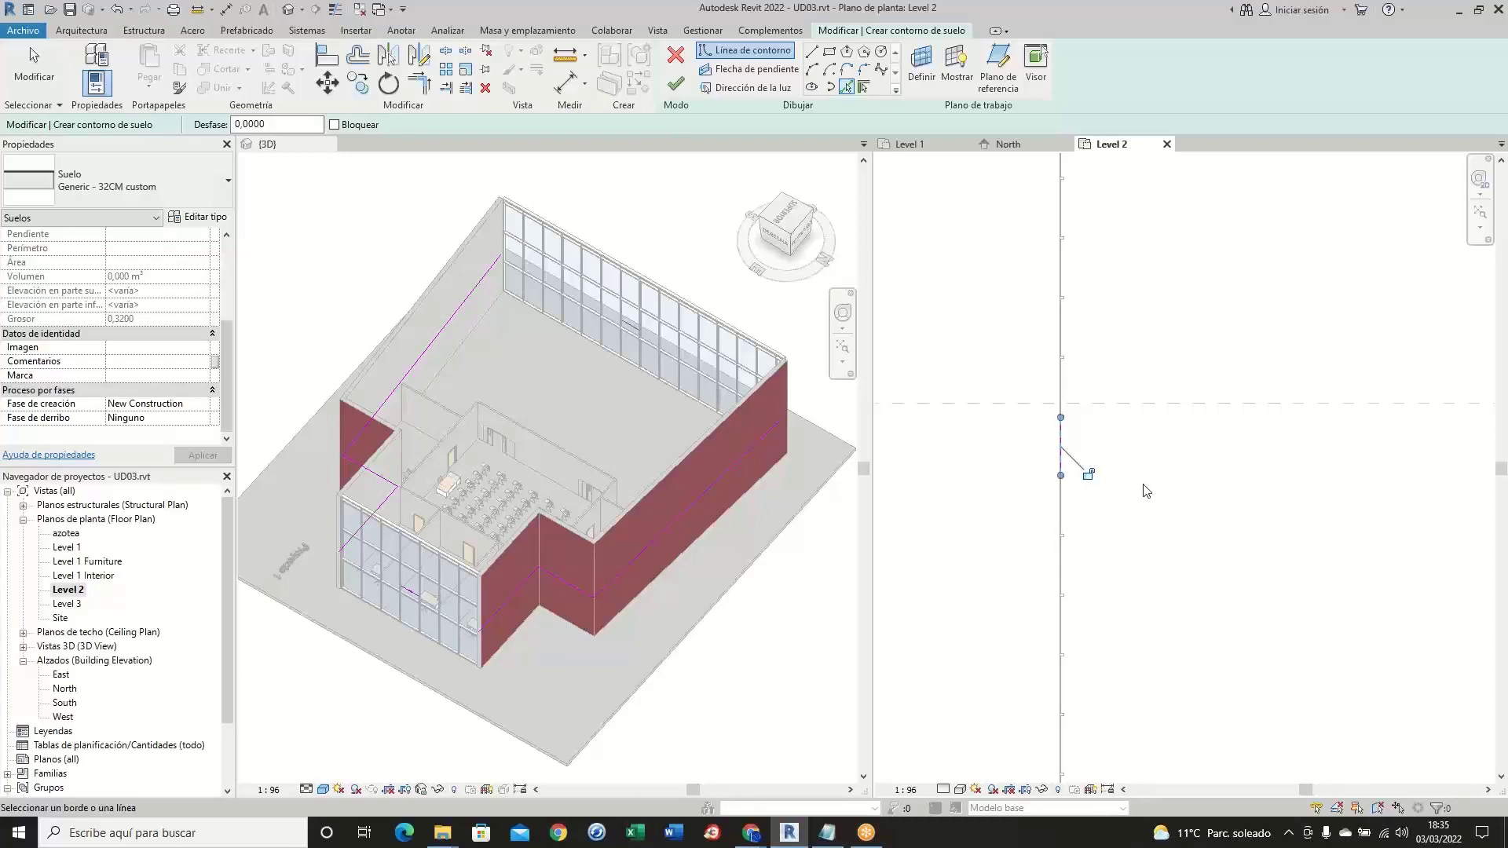
{"action": "scroll", "coordinate": [395, 611], "scroll_direction": "up", "scroll_amount": 4}
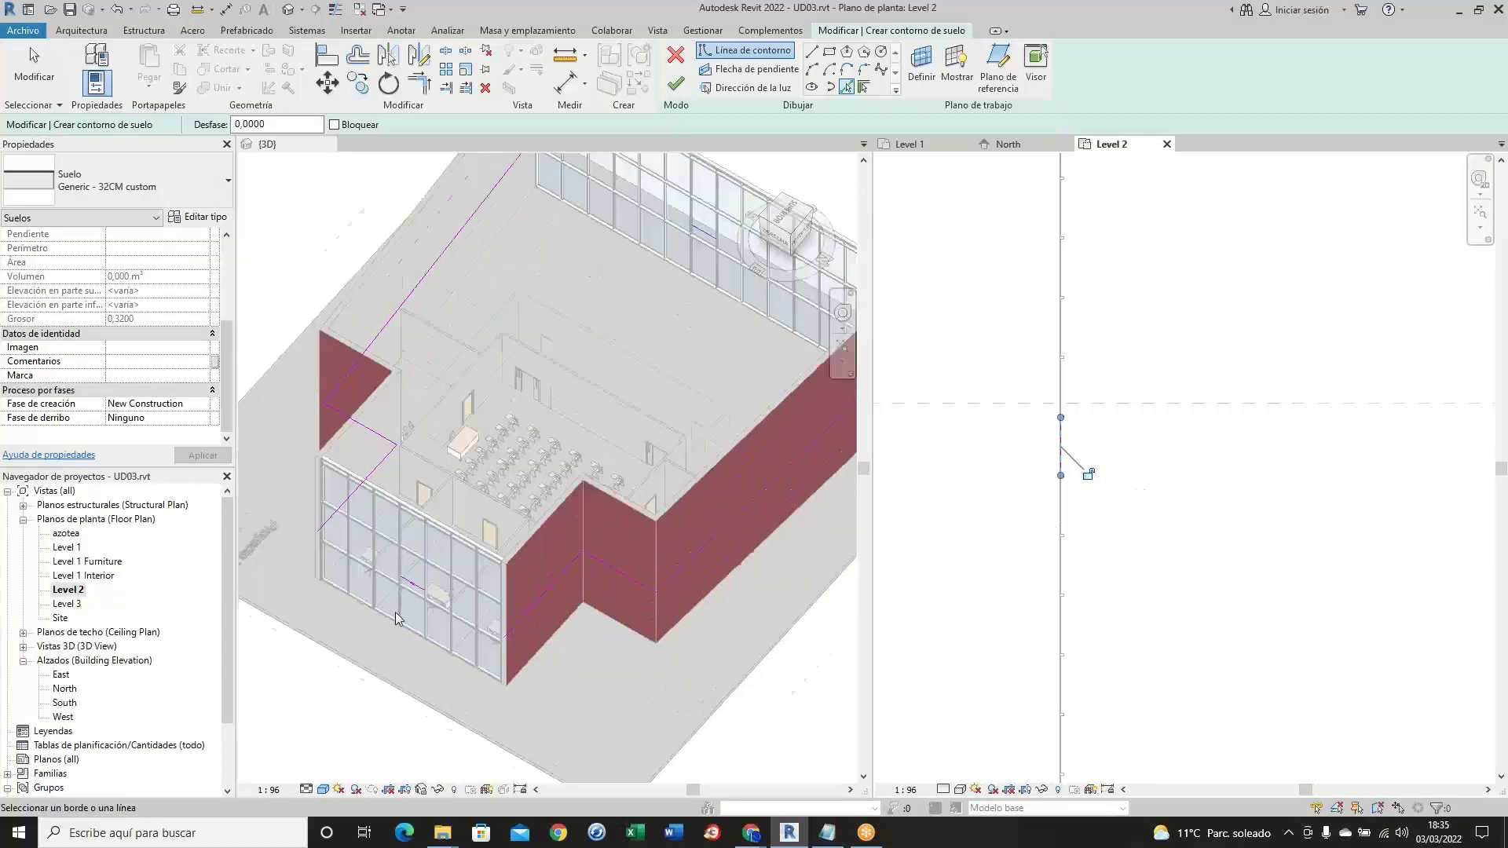
{"action": "scroll", "coordinate": [397, 610], "scroll_direction": "up", "scroll_amount": 2}
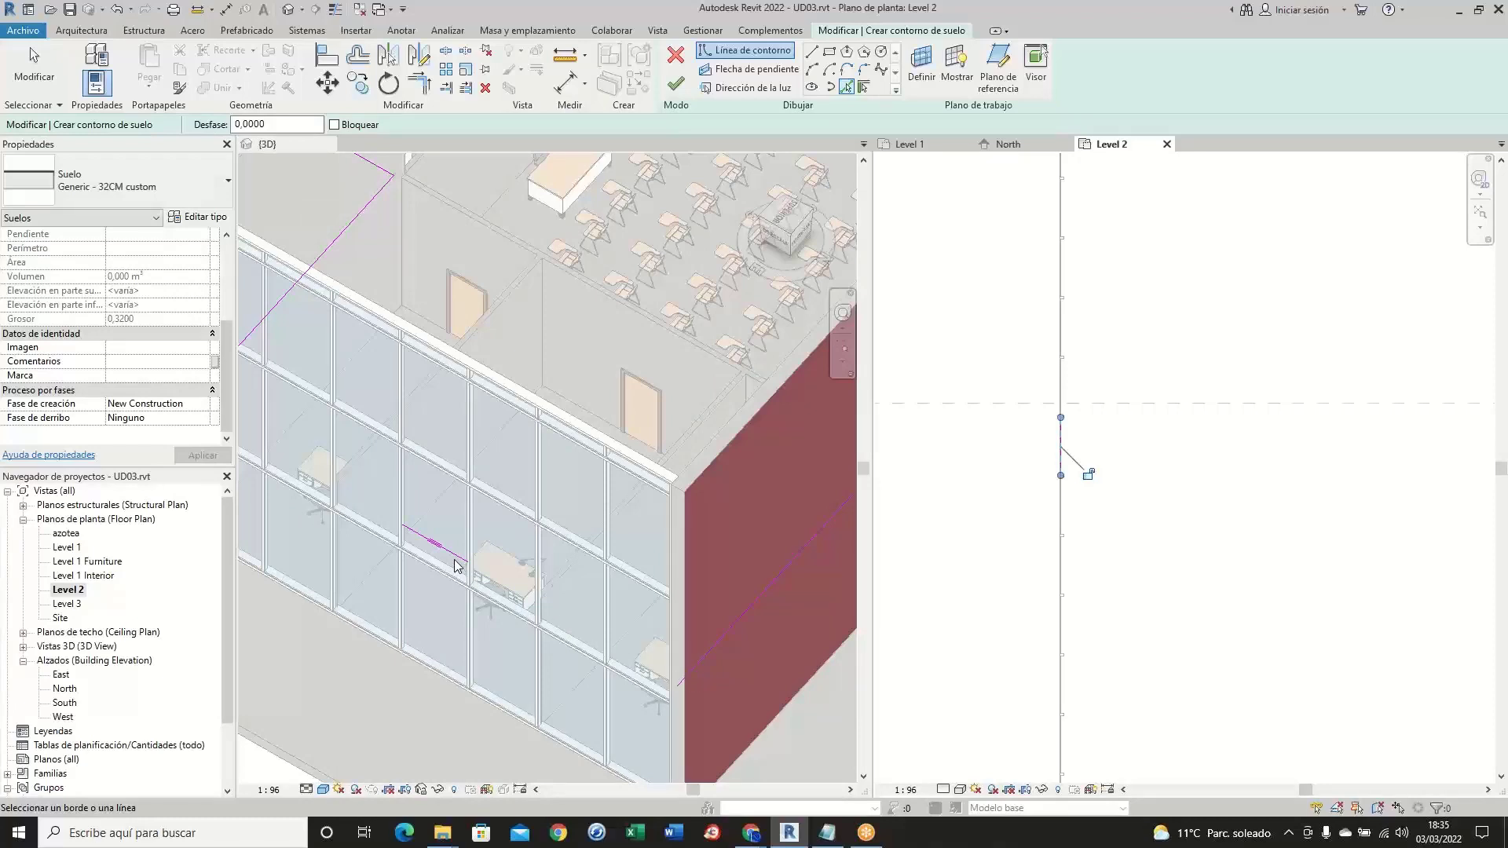
{"action": "scroll", "coordinate": [969, 566], "scroll_direction": "down", "scroll_amount": 3}
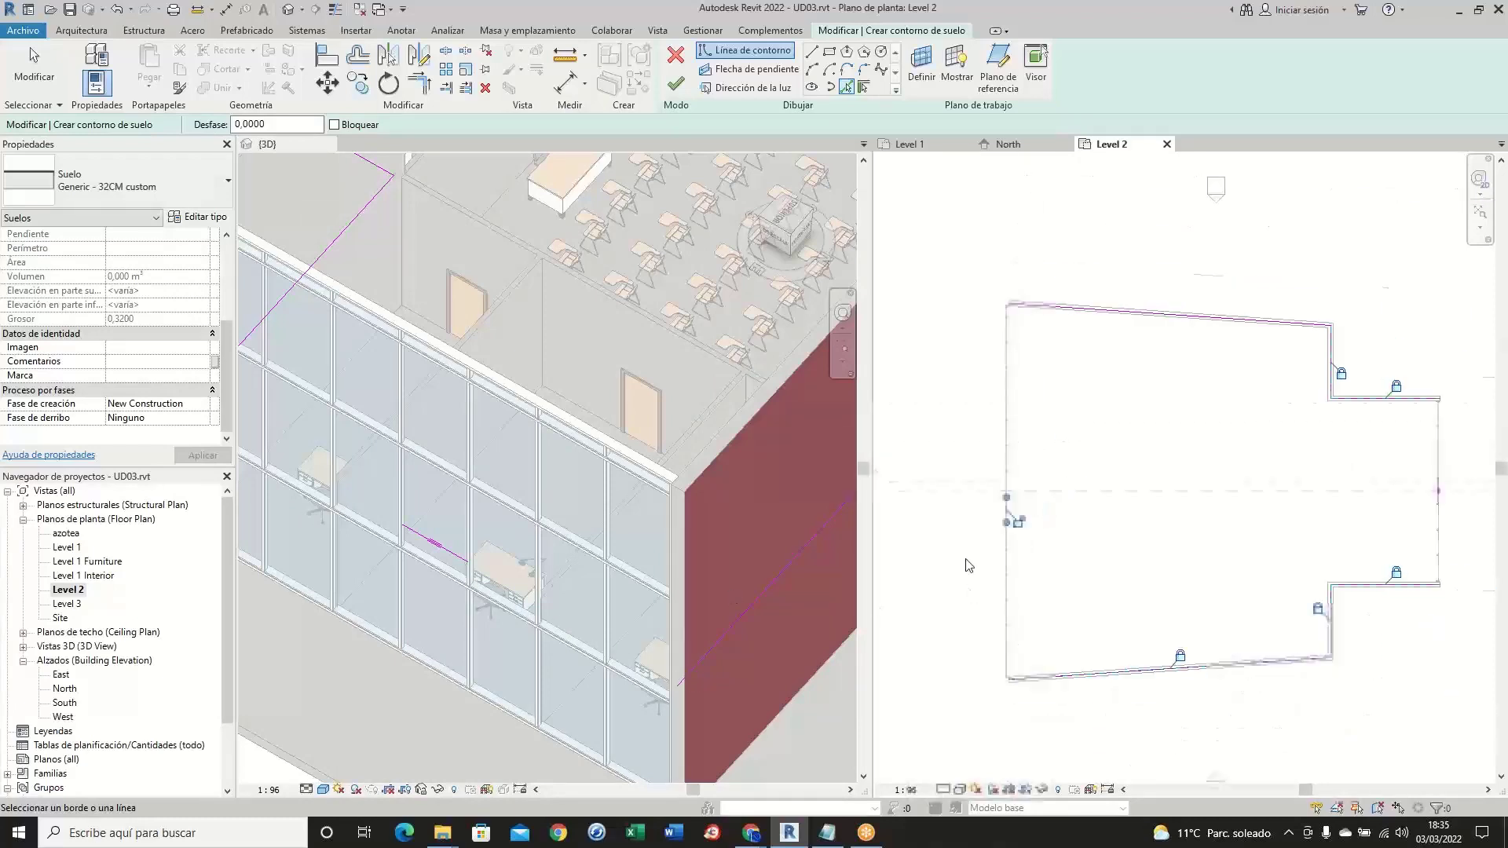
{"action": "scroll", "coordinate": [968, 566], "scroll_direction": "down", "scroll_amount": 1}
{"action": "scroll", "coordinate": [969, 566], "scroll_direction": "down", "scroll_amount": 1}
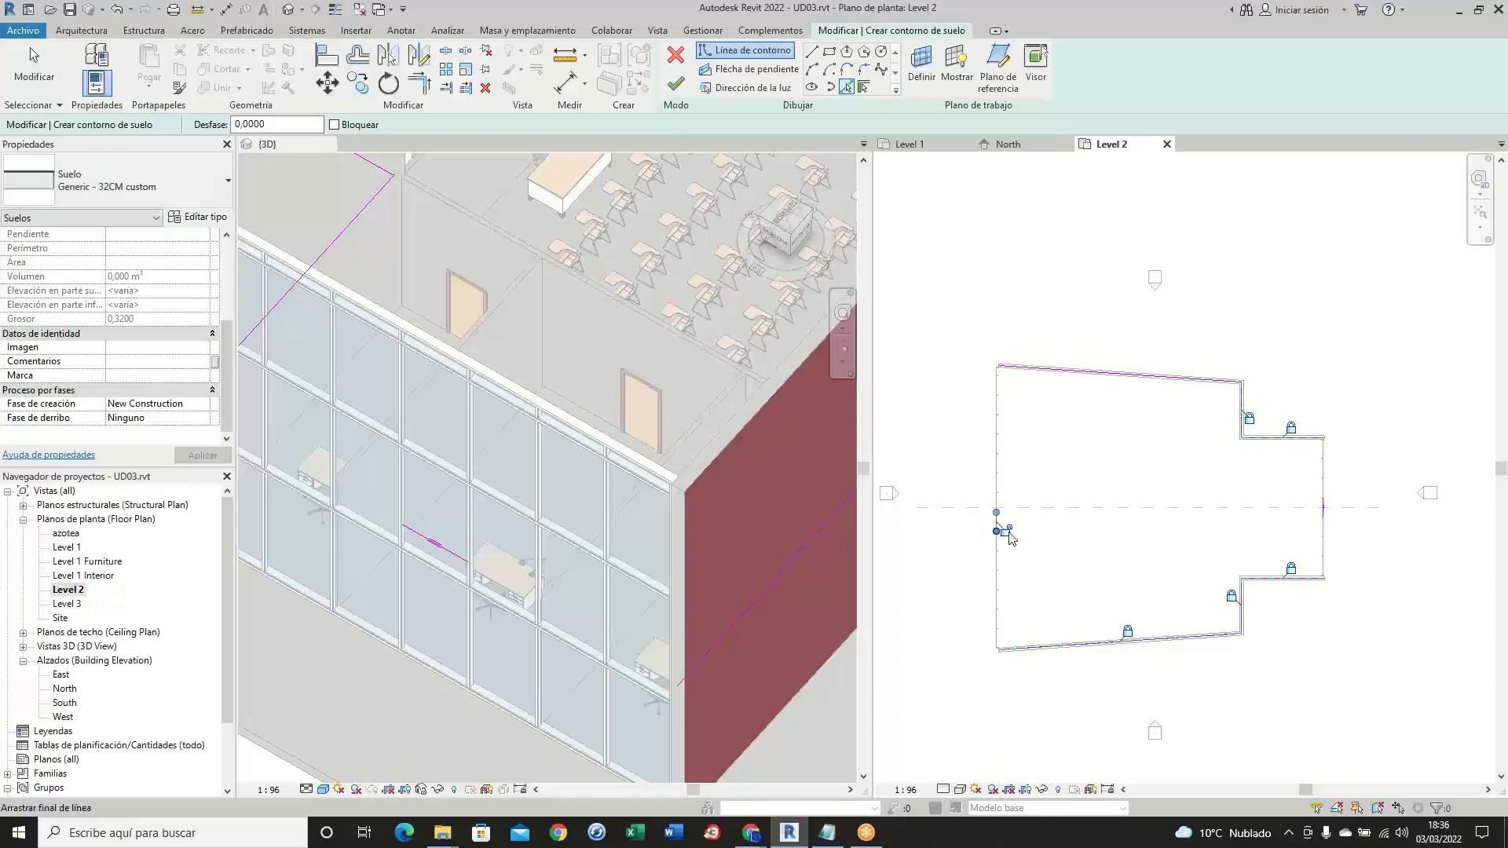
- Extend the right-hand curtain wall's boundary line with Trim/Extend to Corner to meet the upper horizontal wall's boundary line
{"action": "scroll", "coordinate": [1370, 579], "scroll_direction": "up", "scroll_amount": 5}
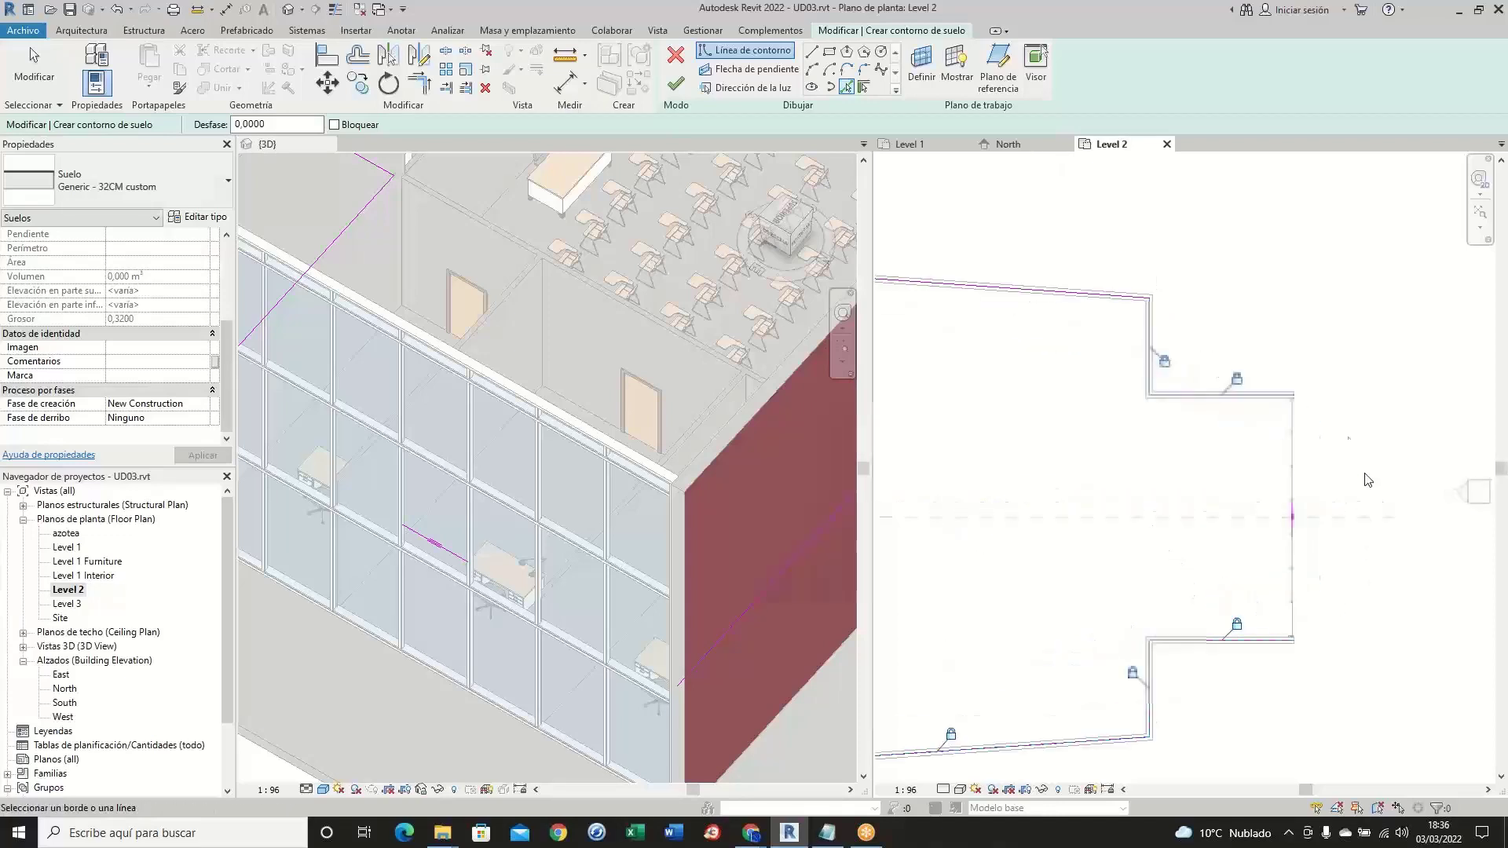
{"action": "scroll", "coordinate": [1317, 430], "scroll_direction": "up", "scroll_amount": 1}
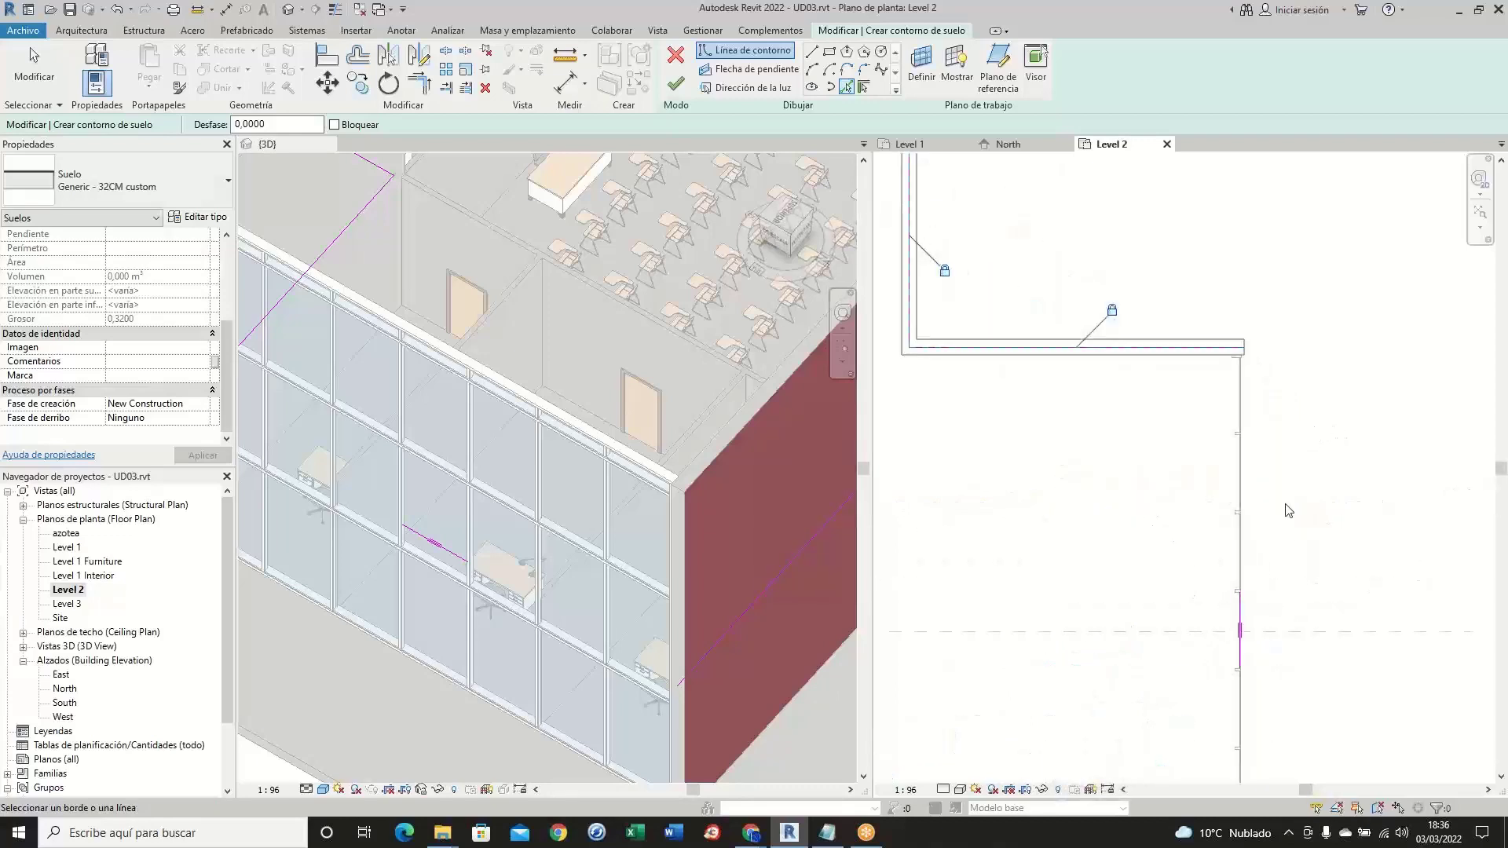
{"action": "left_click", "coordinate": [422, 86]}
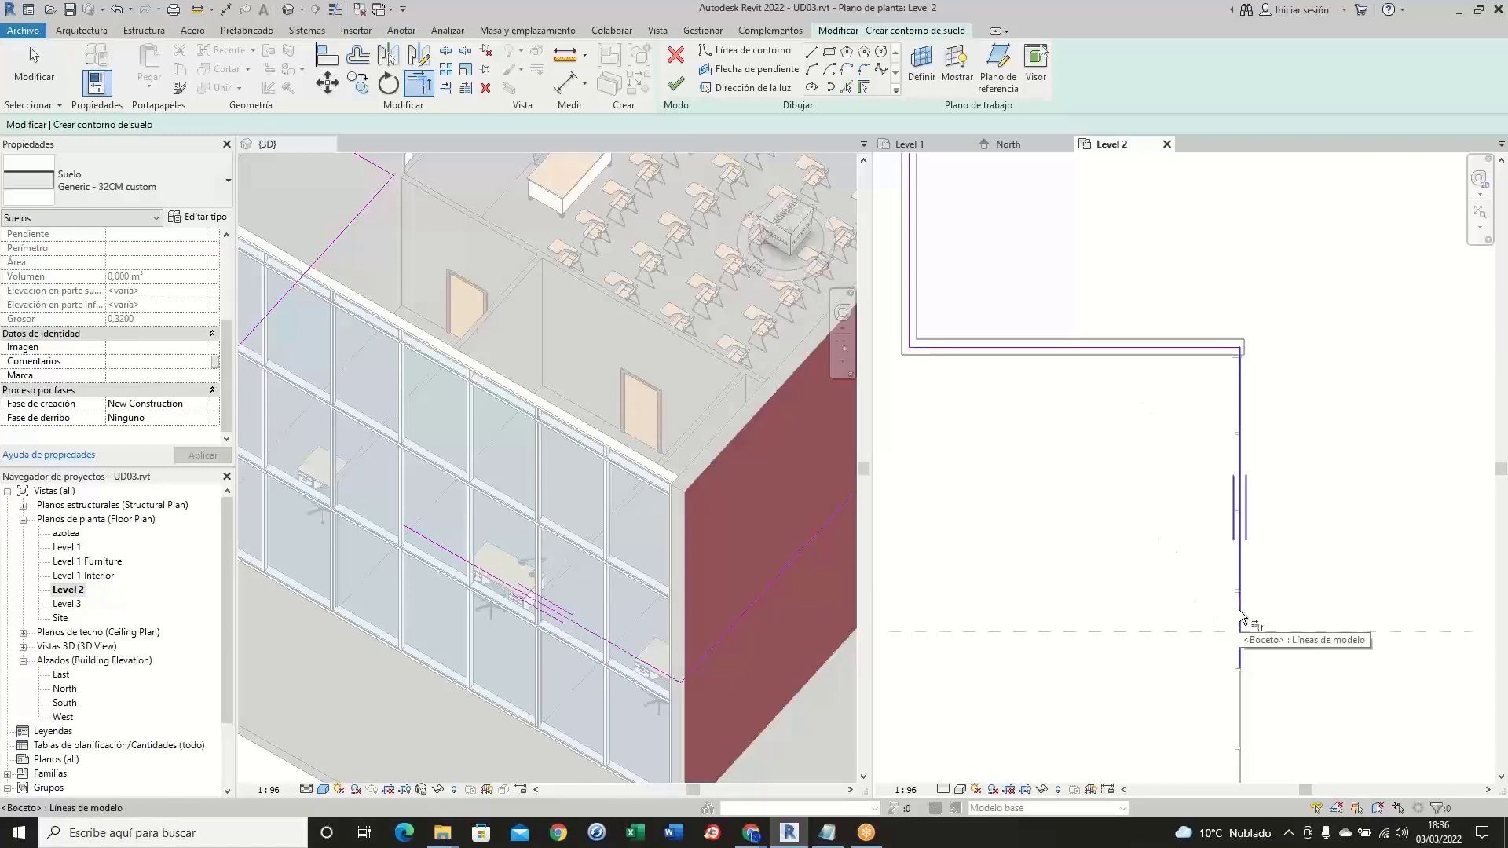
{"action": "left_click_drag", "start_coordinate": [1240, 617], "coordinate": [1236, 352]}
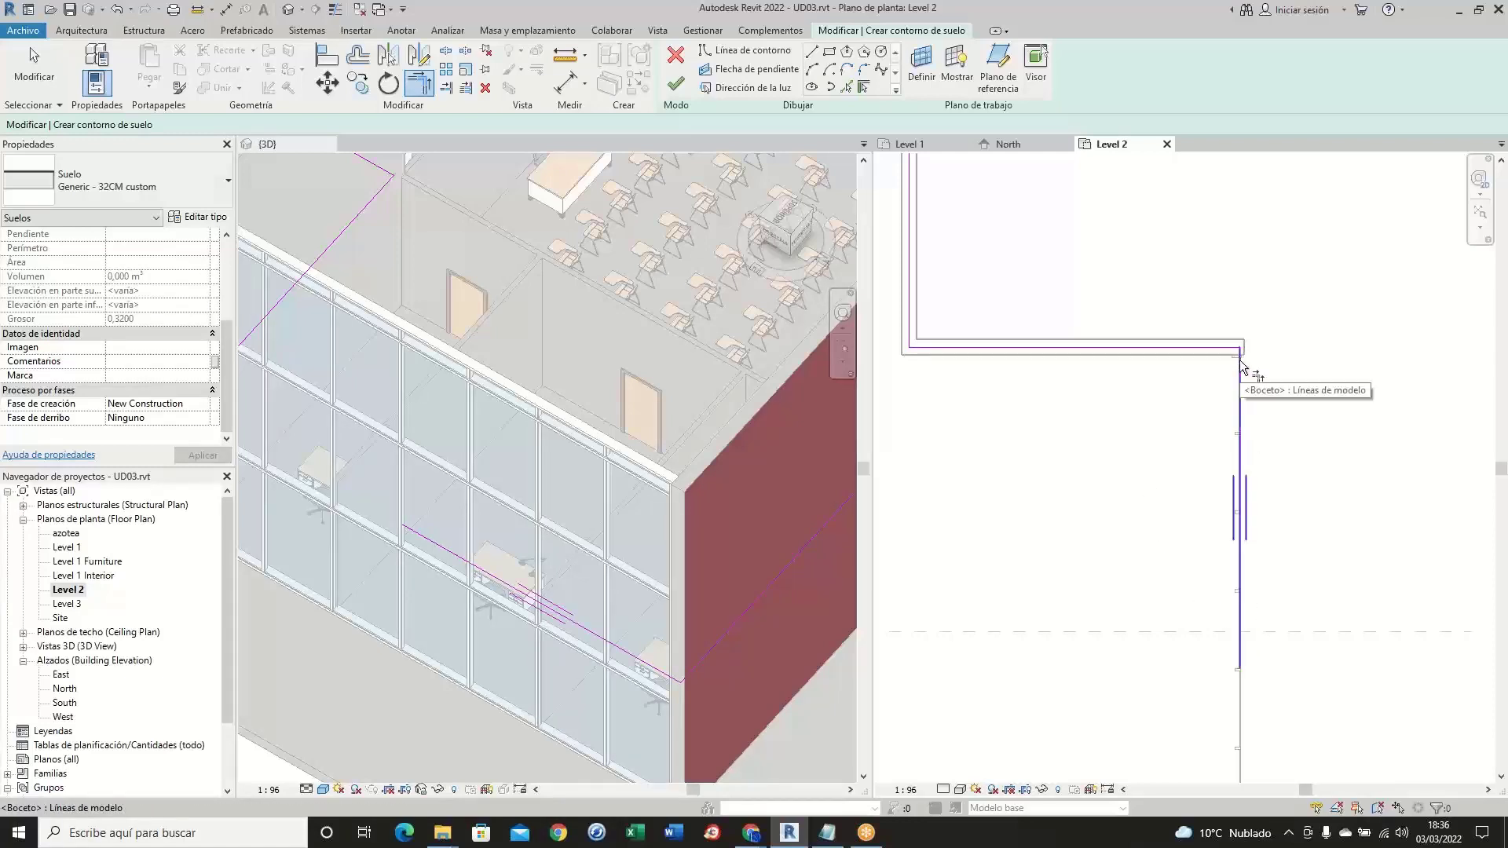
- Use Trim/Extend to Corner to join the right-hand curtain wall's boundary line to the lower horizontal wall's boundary line
{"action": "key", "text": "t"}
{"action": "key", "text": "r"}
{"action": "scroll", "coordinate": [1147, 398], "scroll_direction": "down", "scroll_amount": 3}
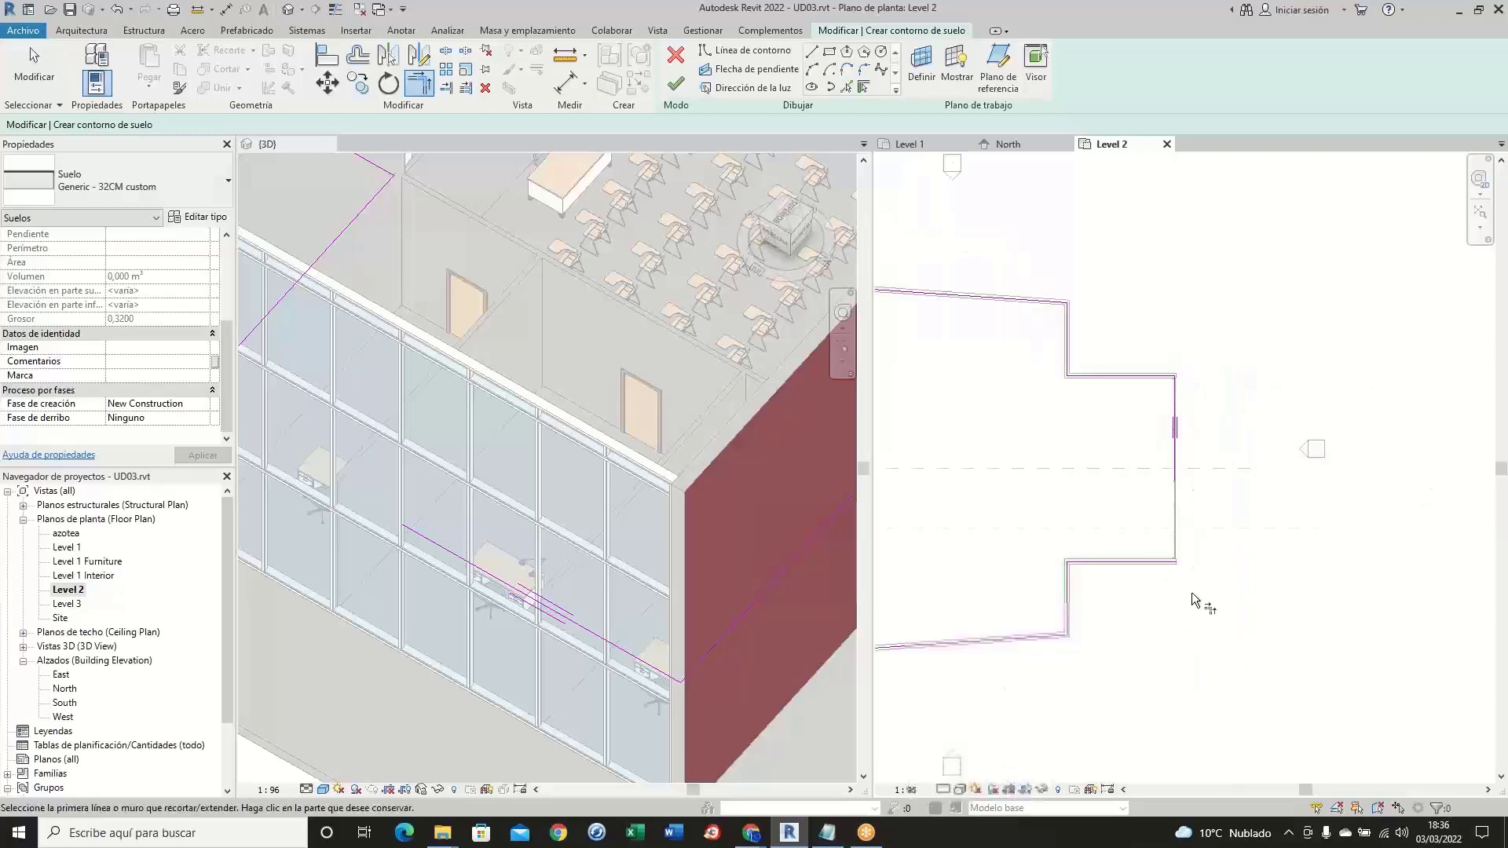
{"action": "scroll", "coordinate": [1186, 581], "scroll_direction": "up", "scroll_amount": 3}
{"action": "left_click", "coordinate": [1135, 539]}
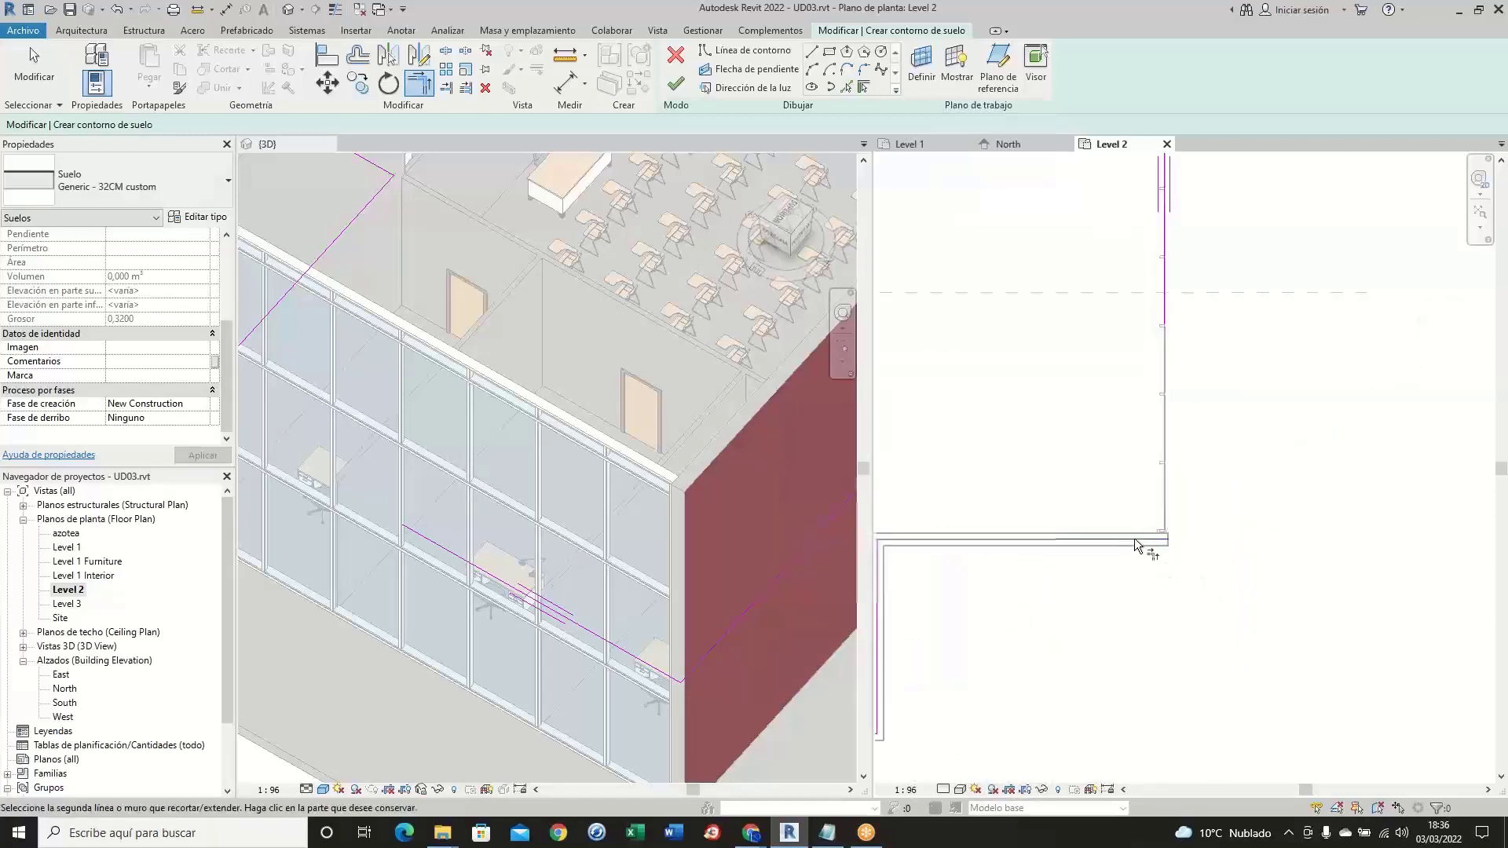
{"action": "left_click", "coordinate": [1158, 314]}
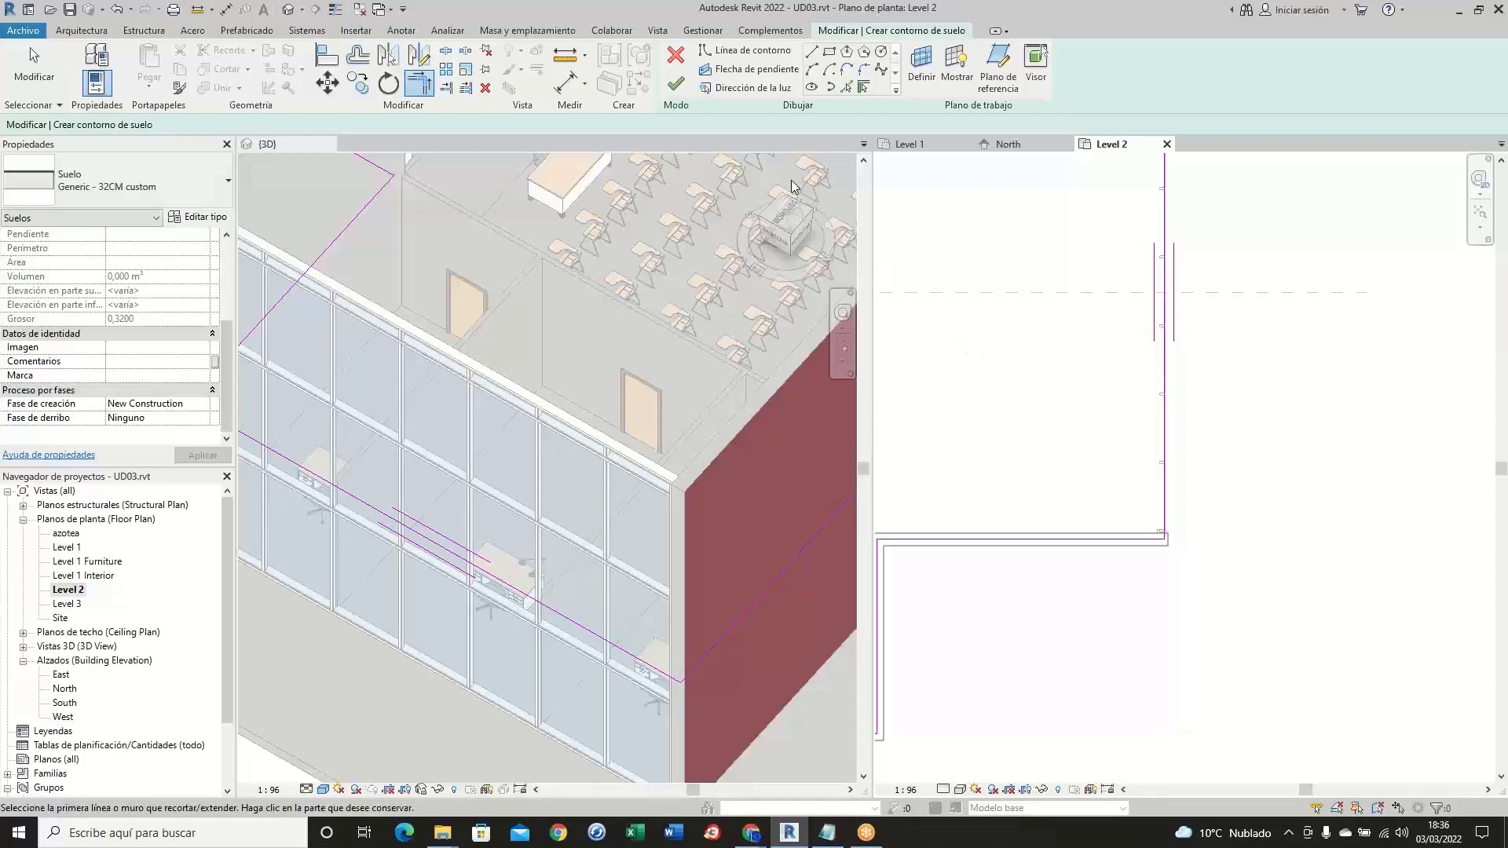
- Set the floor's span direction parallel to the right-hand curtain wall's boundary line
{"action": "left_click", "coordinate": [756, 89]}
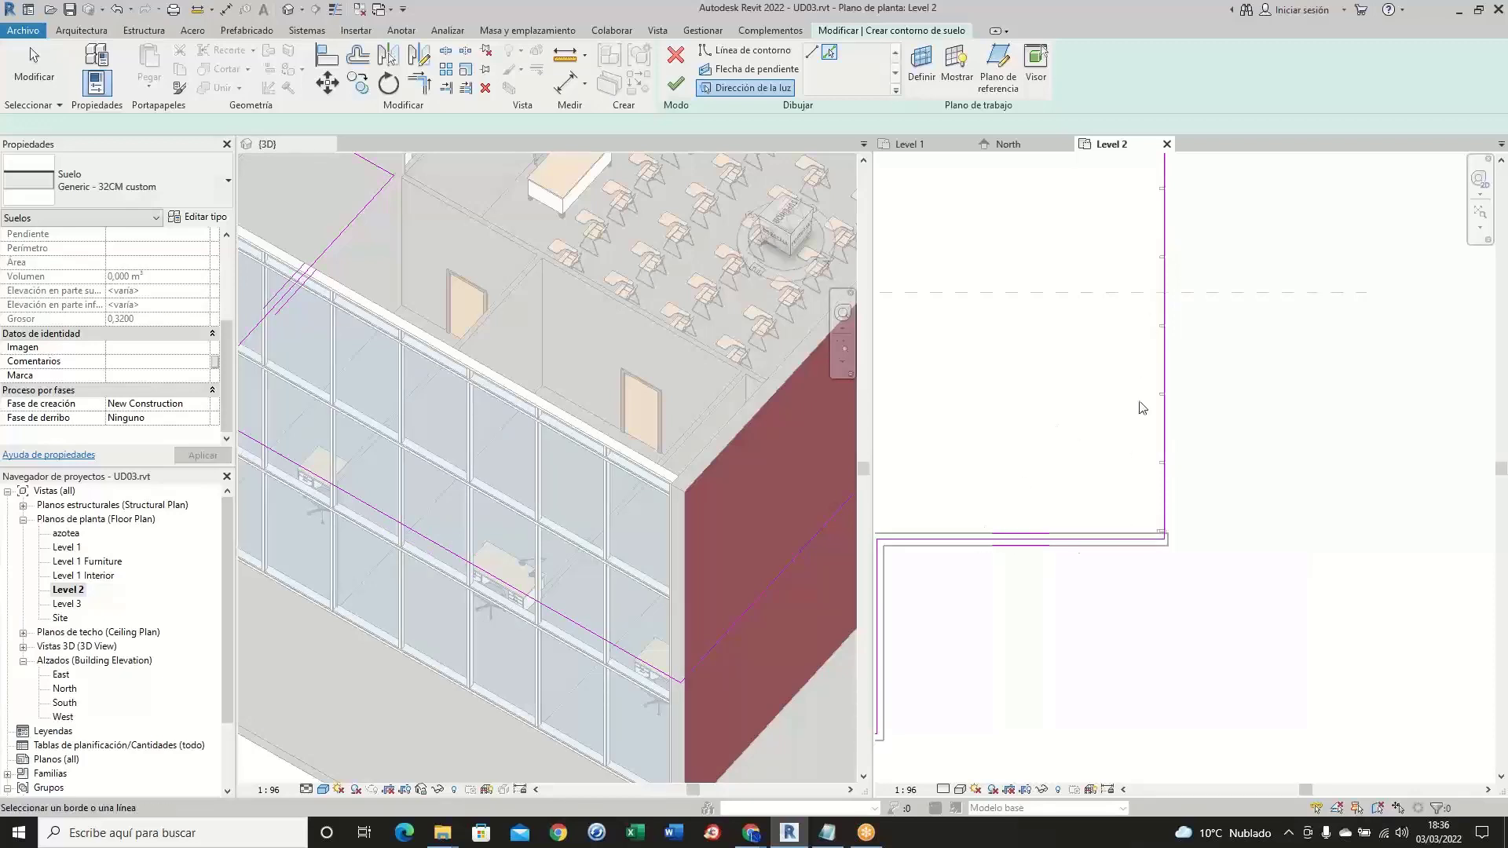
{"action": "left_click", "coordinate": [1165, 354]}
{"action": "scroll", "coordinate": [1044, 440], "scroll_direction": "down", "scroll_amount": 5}
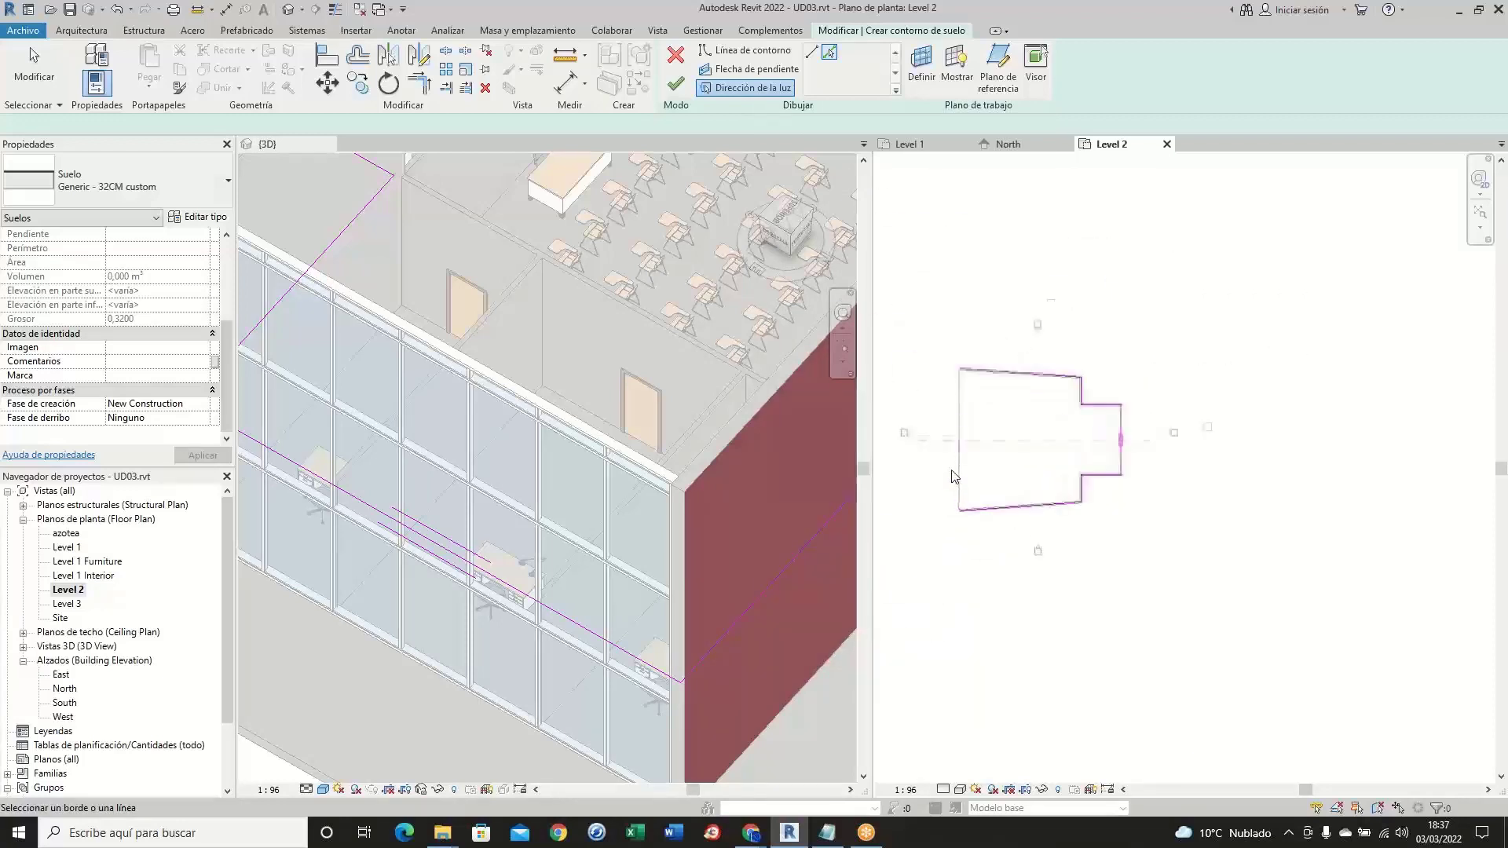
- Examine the left-hand curtain wall's position relative to the end of the lower sloping wall's boundary line
{"action": "scroll", "coordinate": [953, 476], "scroll_direction": "up", "scroll_amount": 5}
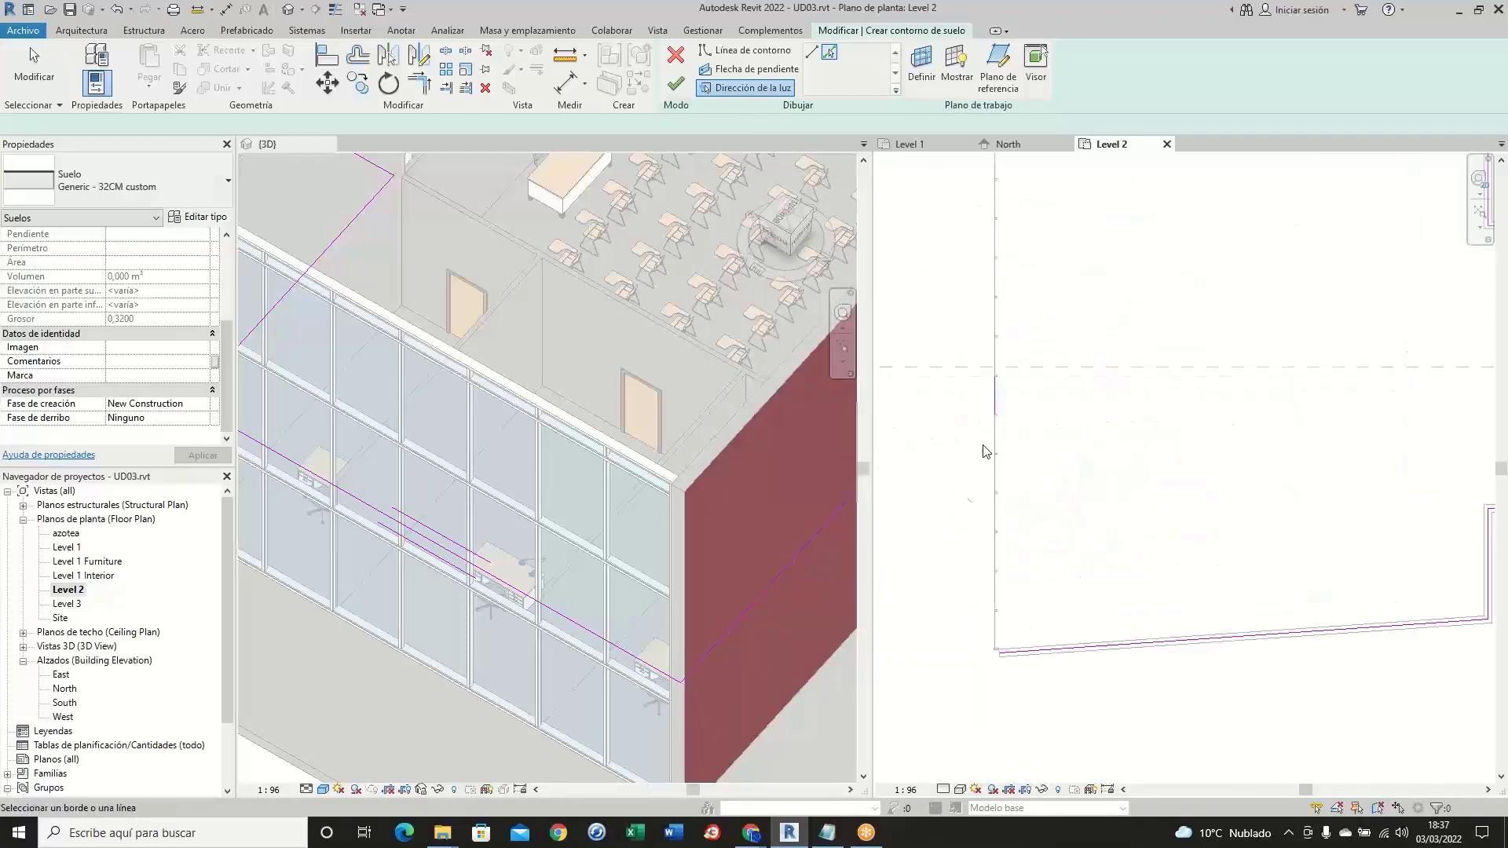
{"action": "scroll", "coordinate": [996, 641], "scroll_direction": "up", "scroll_amount": 4}
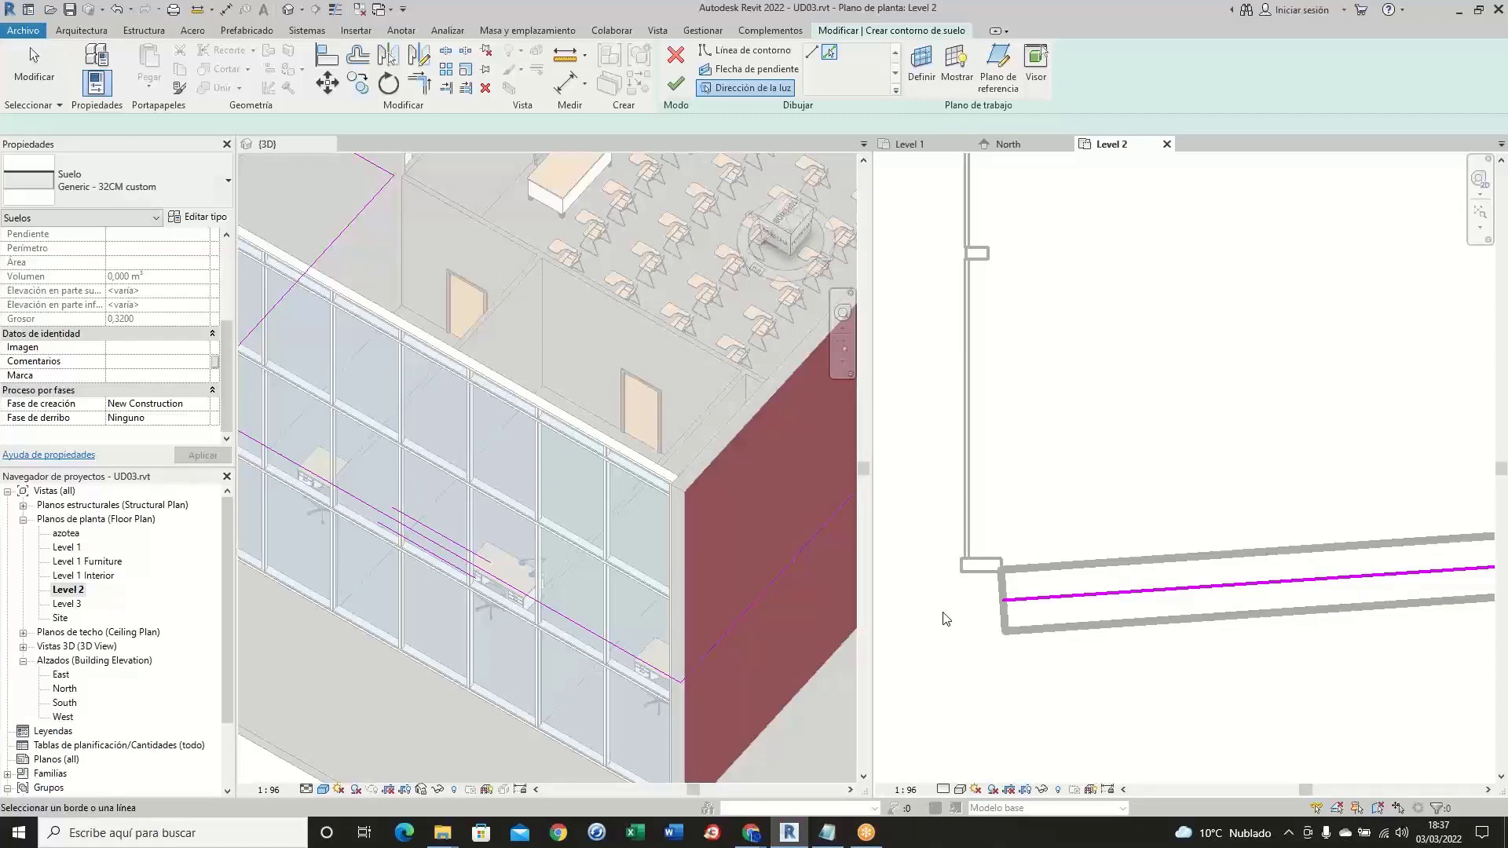
{"action": "scroll", "coordinate": [945, 618], "scroll_direction": "down", "scroll_amount": 2}
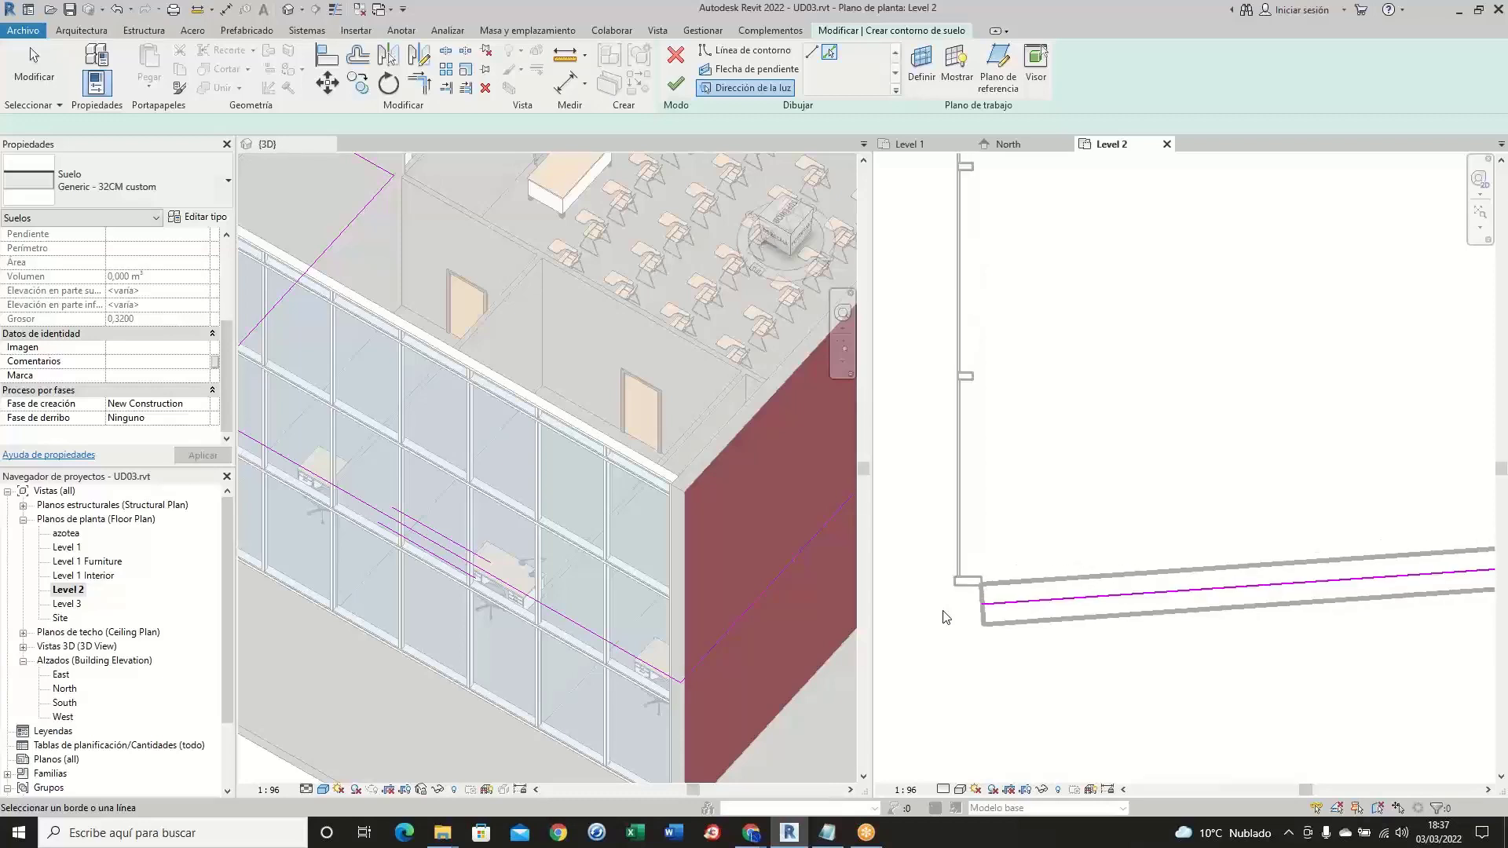
{"action": "scroll", "coordinate": [966, 588], "scroll_direction": "up", "scroll_amount": 3}
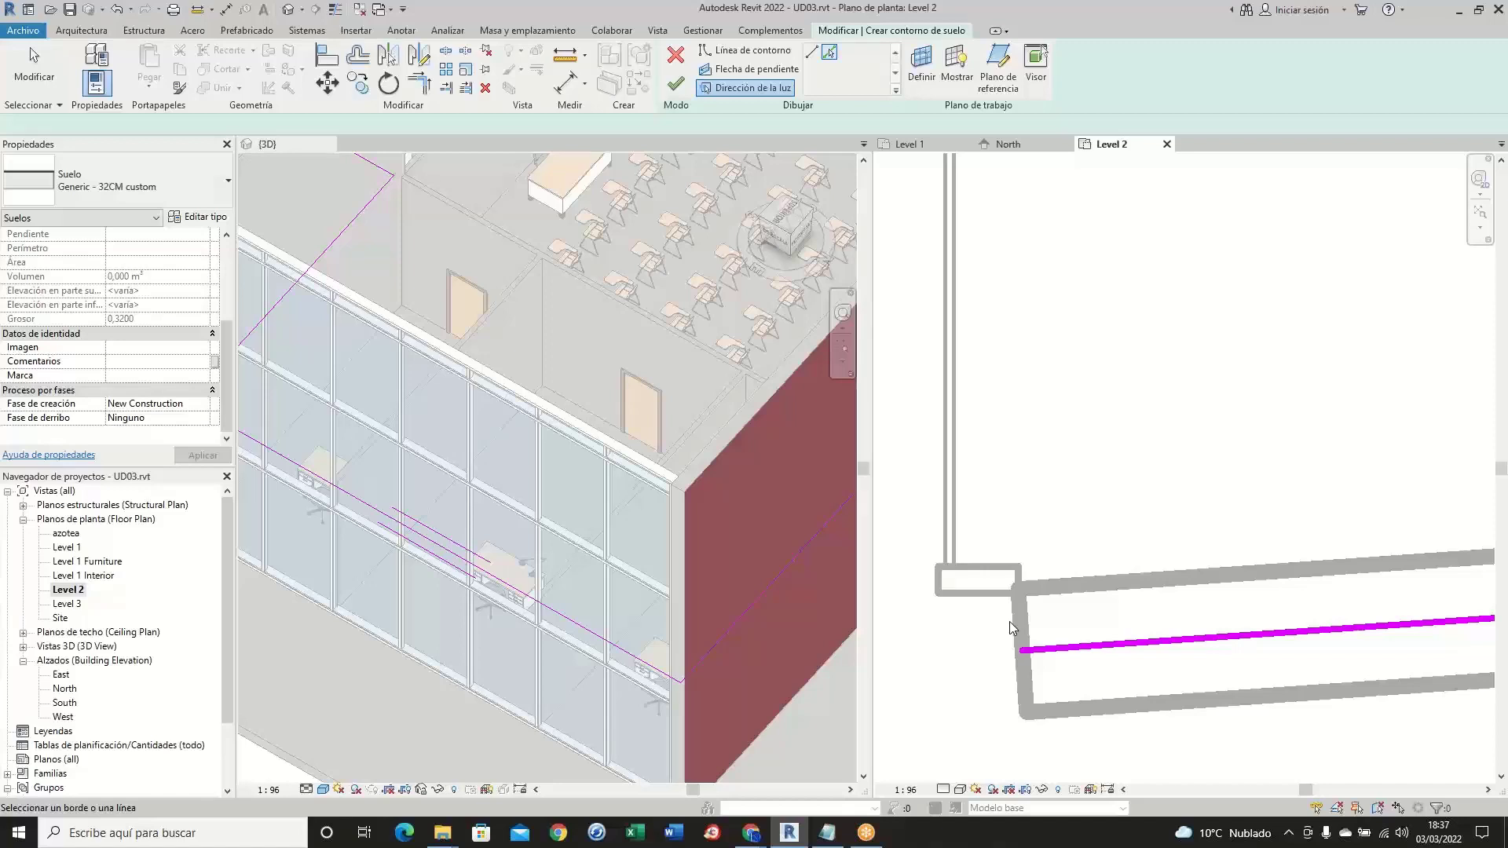
{"action": "scroll", "coordinate": [1010, 621], "scroll_direction": "down", "scroll_amount": 5}
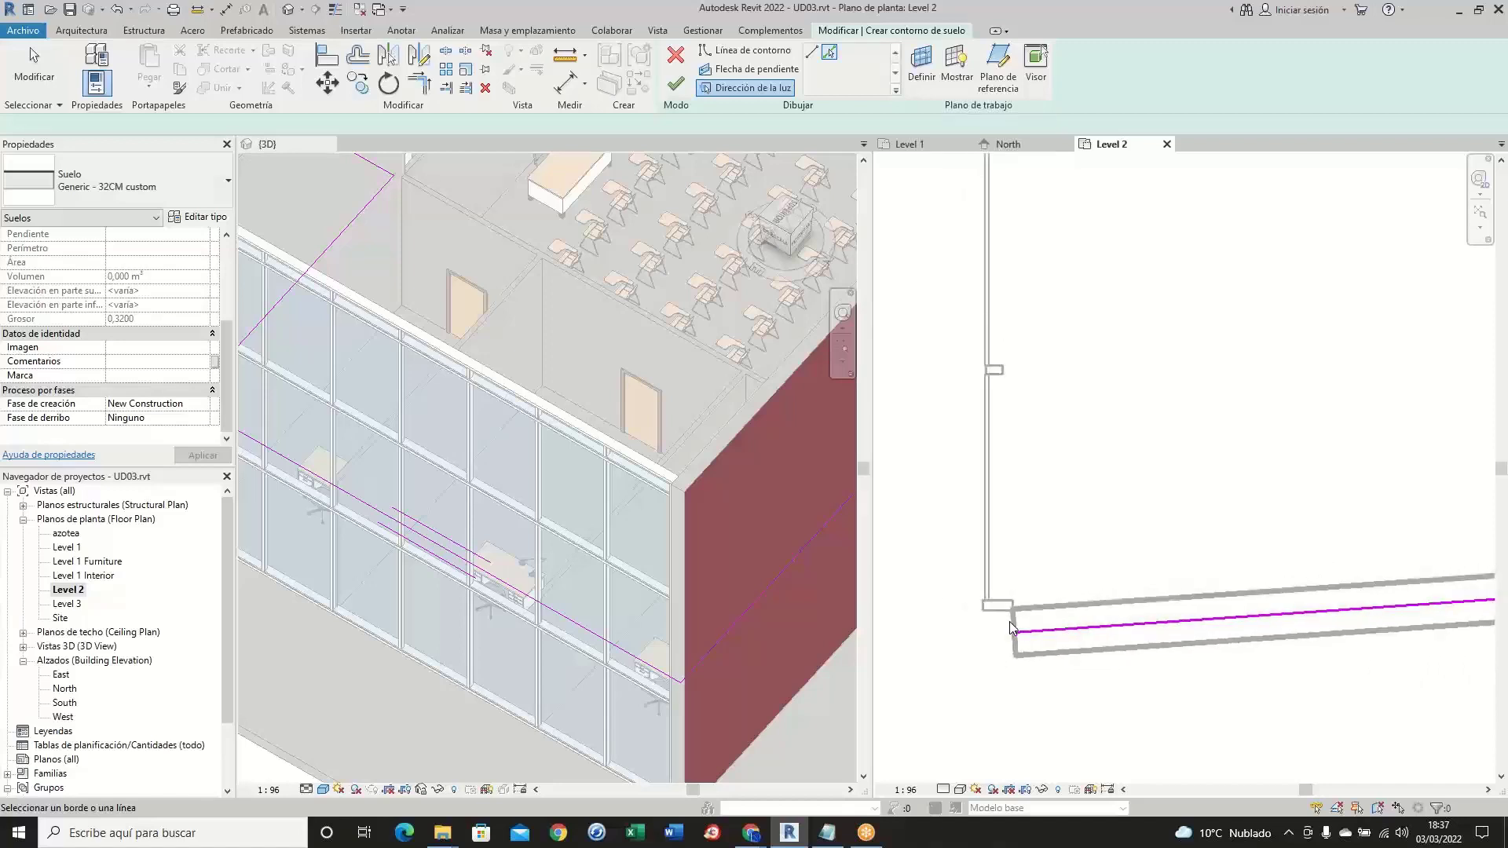
{"action": "scroll", "coordinate": [1010, 620], "scroll_direction": "down", "scroll_amount": 4}
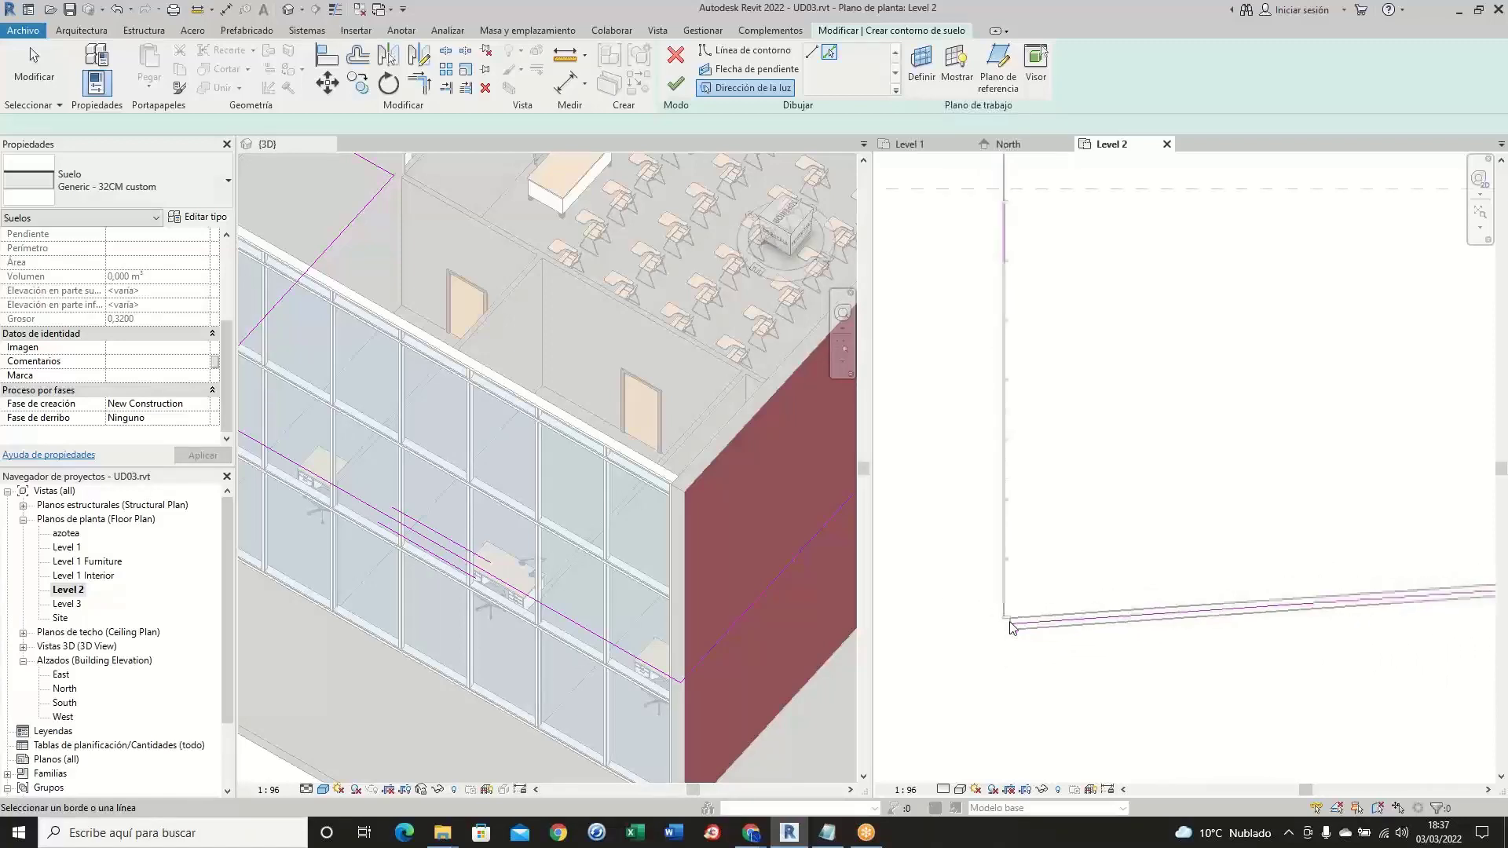
{"action": "scroll", "coordinate": [1010, 621], "scroll_direction": "down", "scroll_amount": 3}
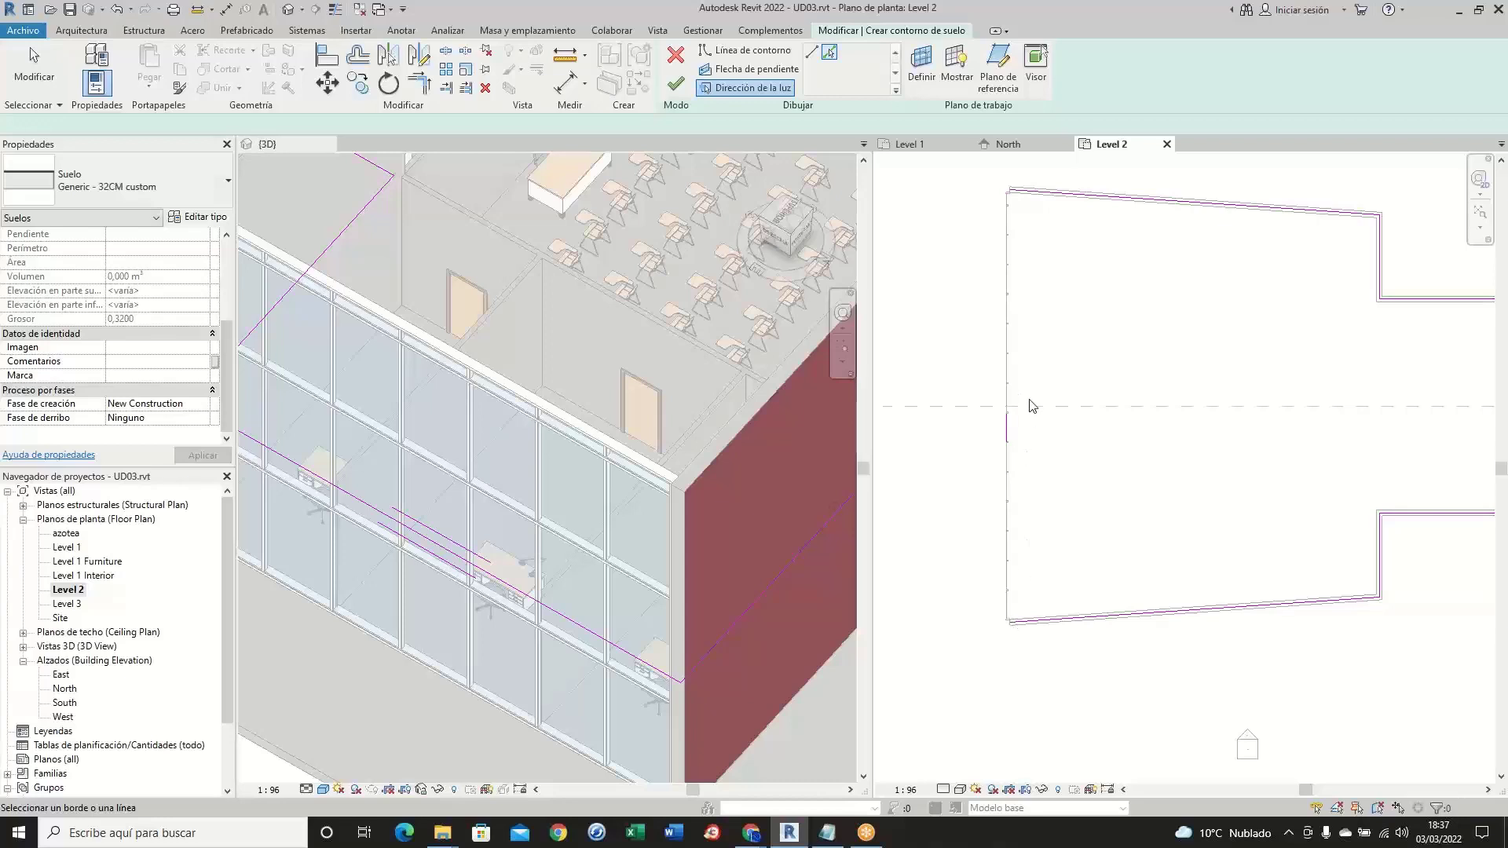
{"action": "scroll", "coordinate": [1030, 400], "scroll_direction": "up", "scroll_amount": 2}
{"action": "scroll", "coordinate": [990, 480], "scroll_direction": "down", "scroll_amount": 3}
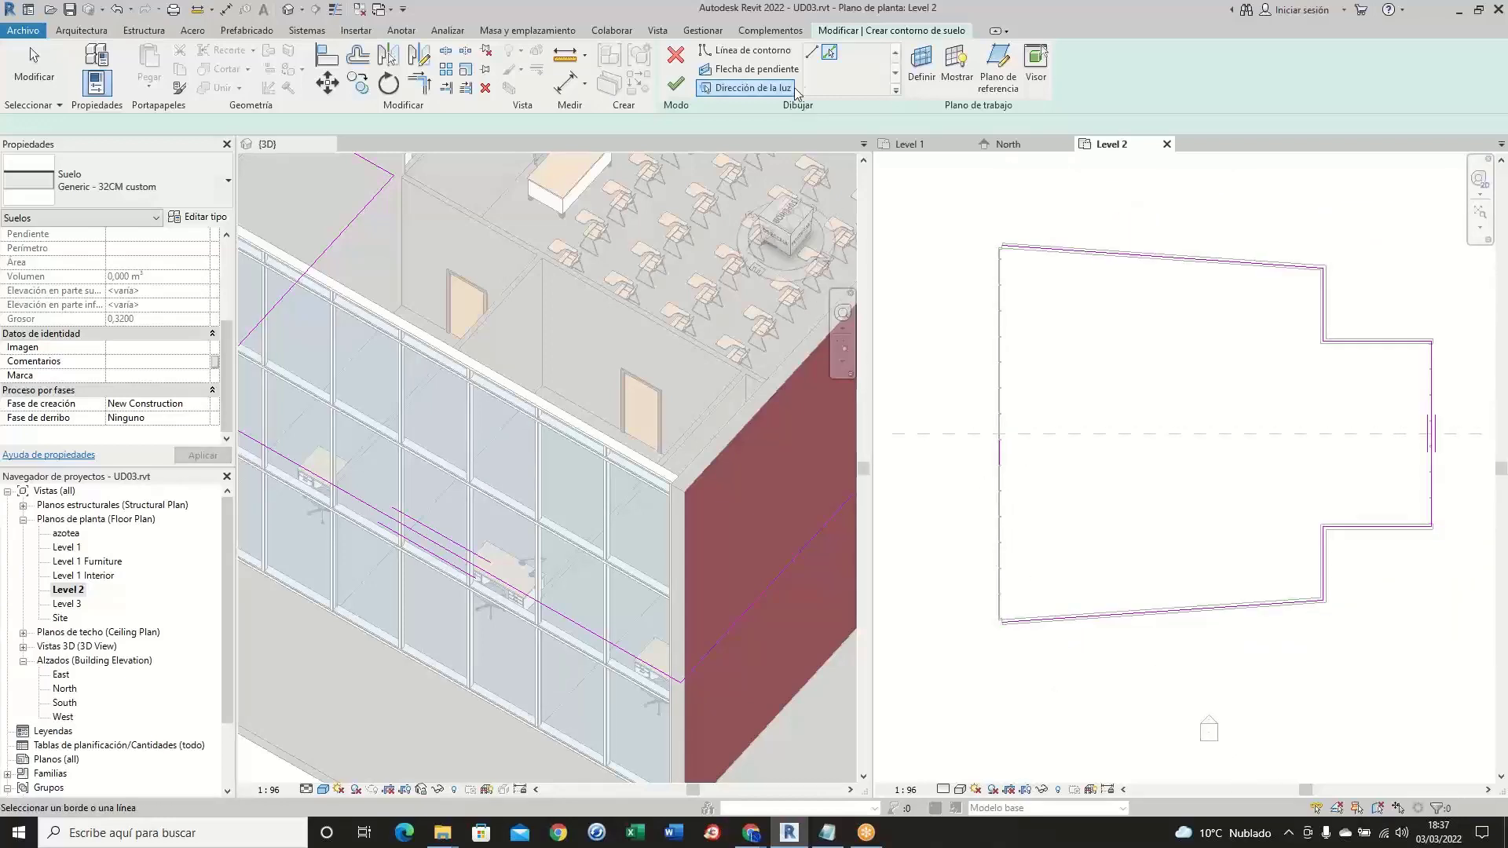
- Draw a vertical span direction line beside the left-hand curtain wall, connecting the open ends of the upper and lower sloping boundary lines
{"action": "left_click", "coordinate": [811, 52]}
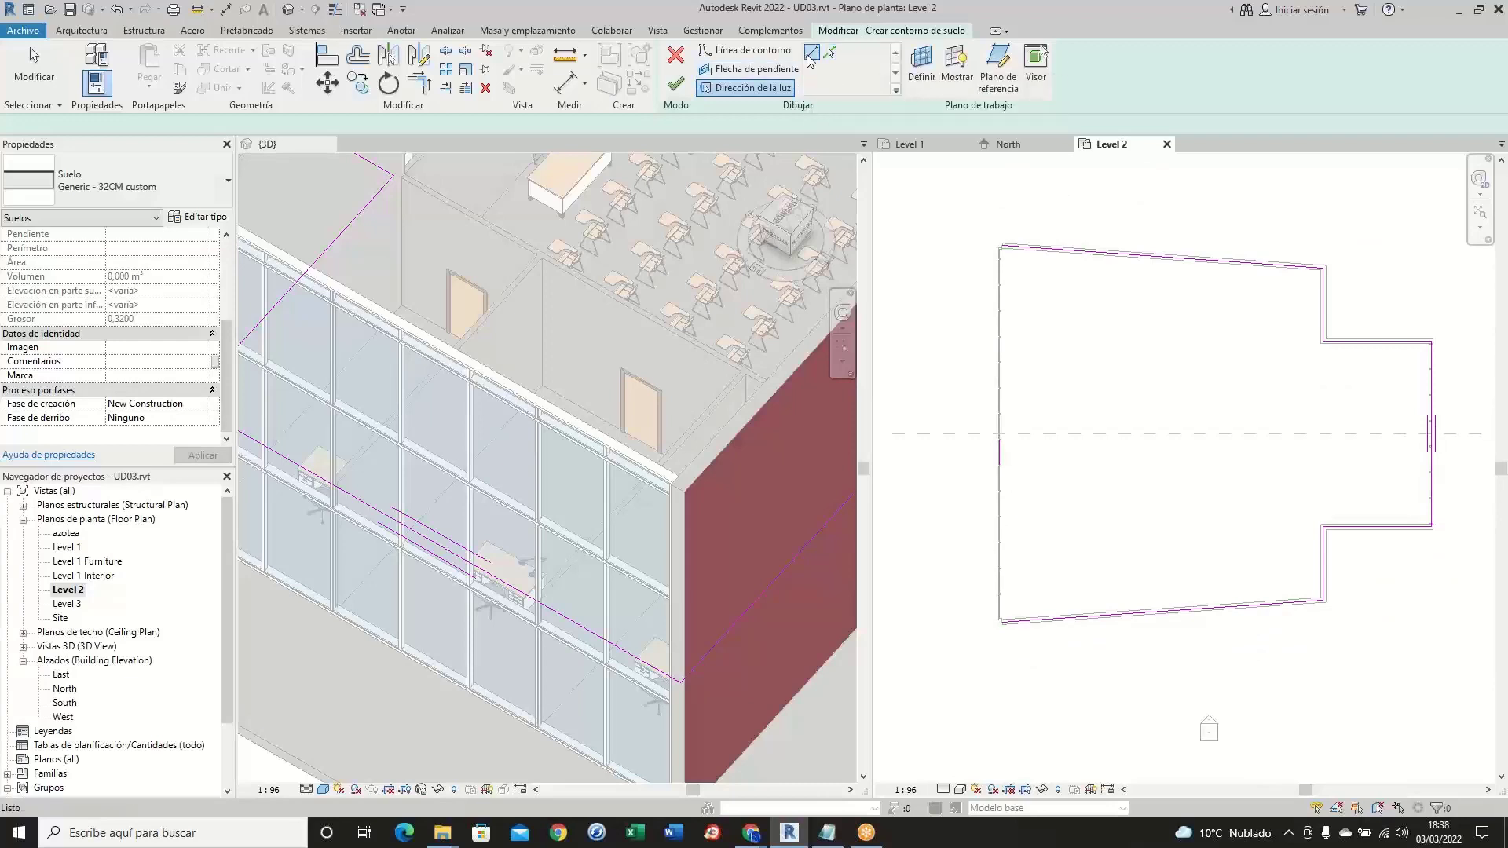
{"action": "scroll", "coordinate": [1000, 243], "scroll_direction": "up", "scroll_amount": 4}
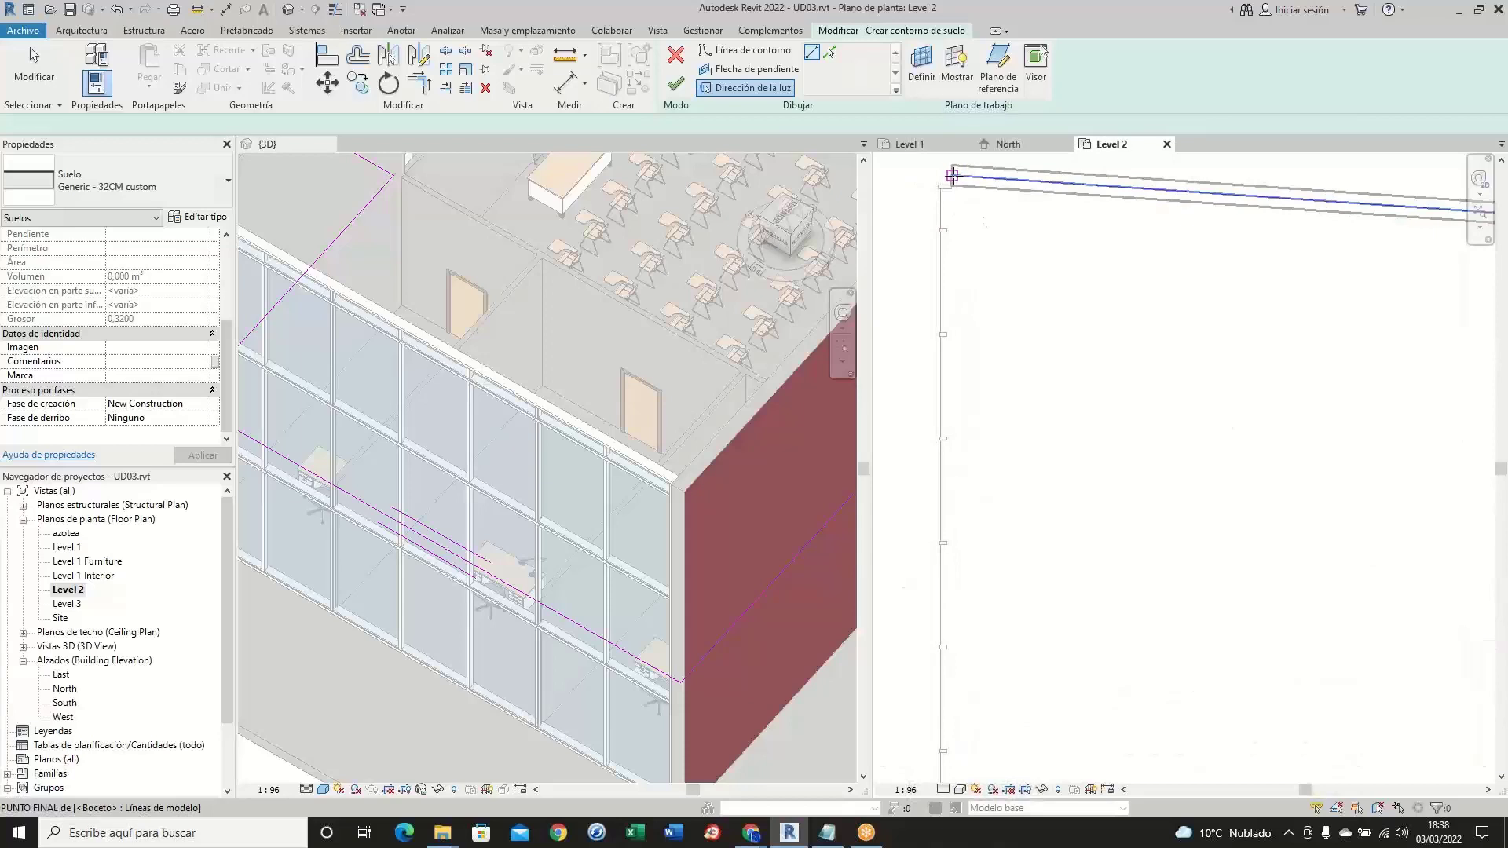
{"action": "left_click", "coordinate": [952, 175]}
{"action": "scroll", "coordinate": [996, 317], "scroll_direction": "down", "scroll_amount": 5}
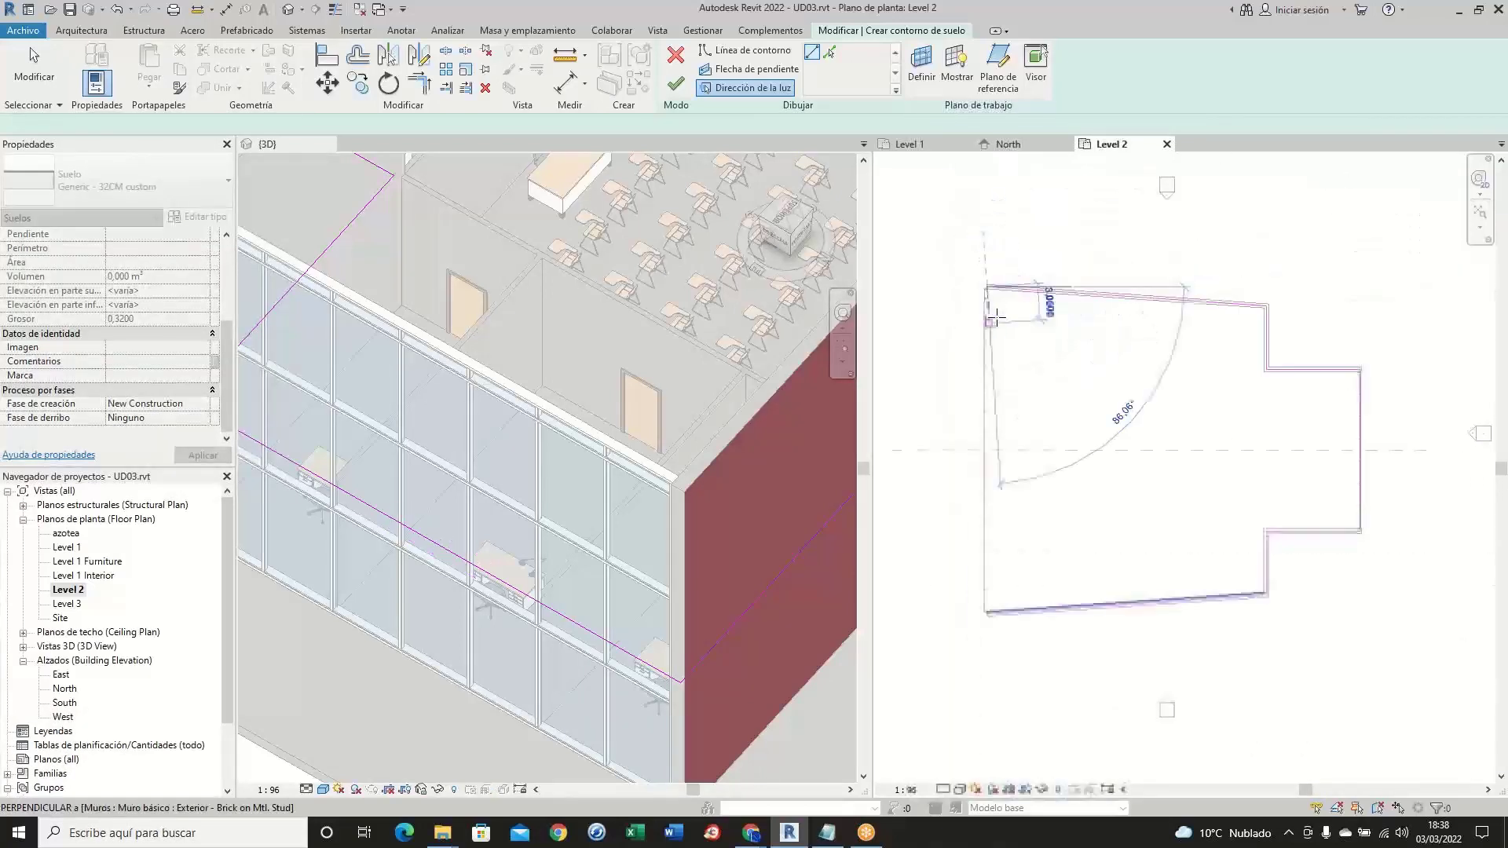
{"action": "scroll", "coordinate": [996, 509], "scroll_direction": "up", "scroll_amount": 5}
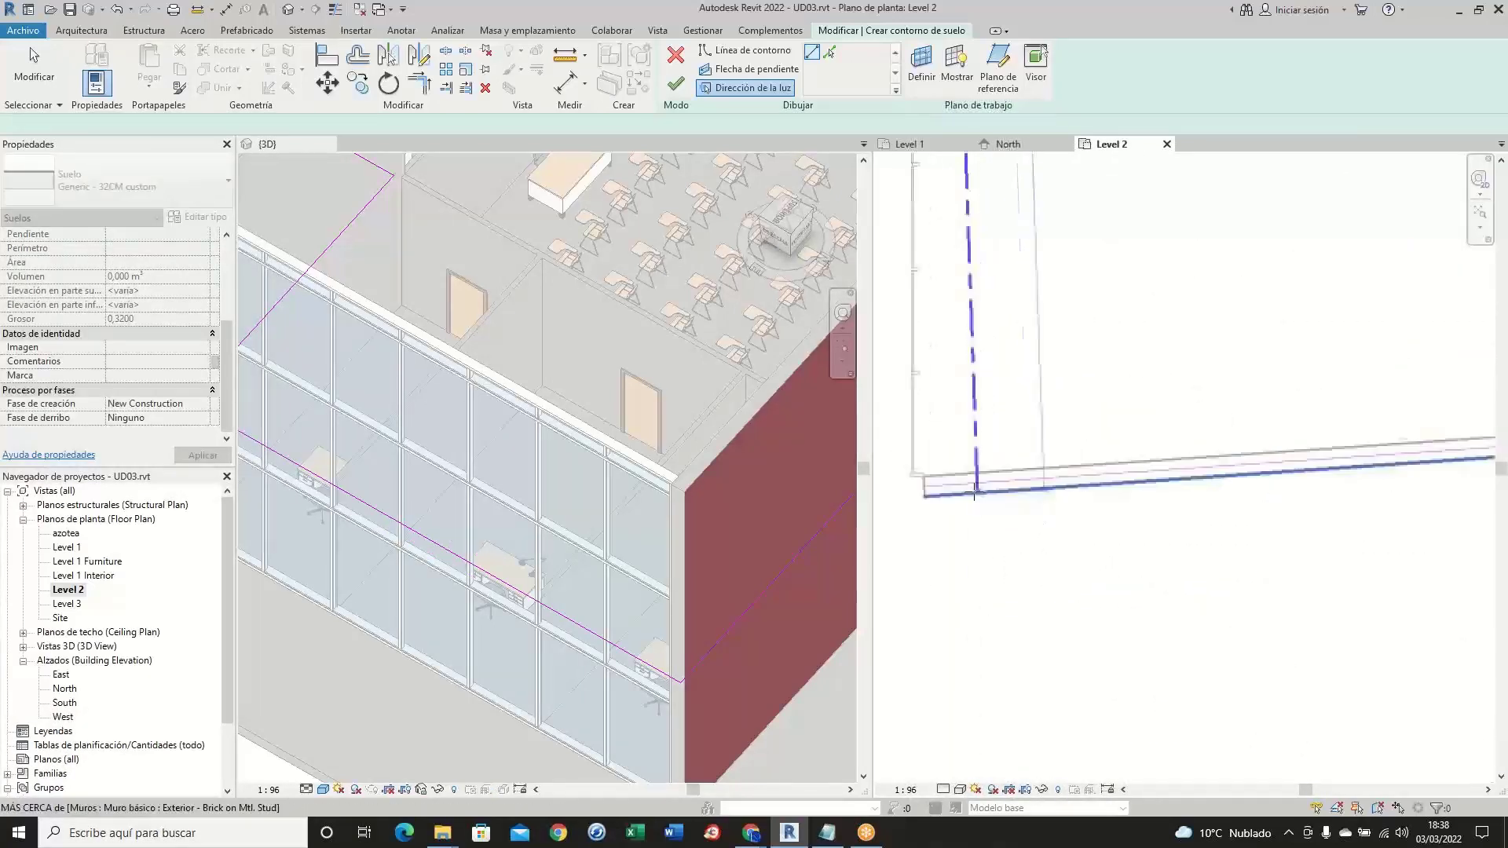
{"action": "left_click", "coordinate": [902, 491]}
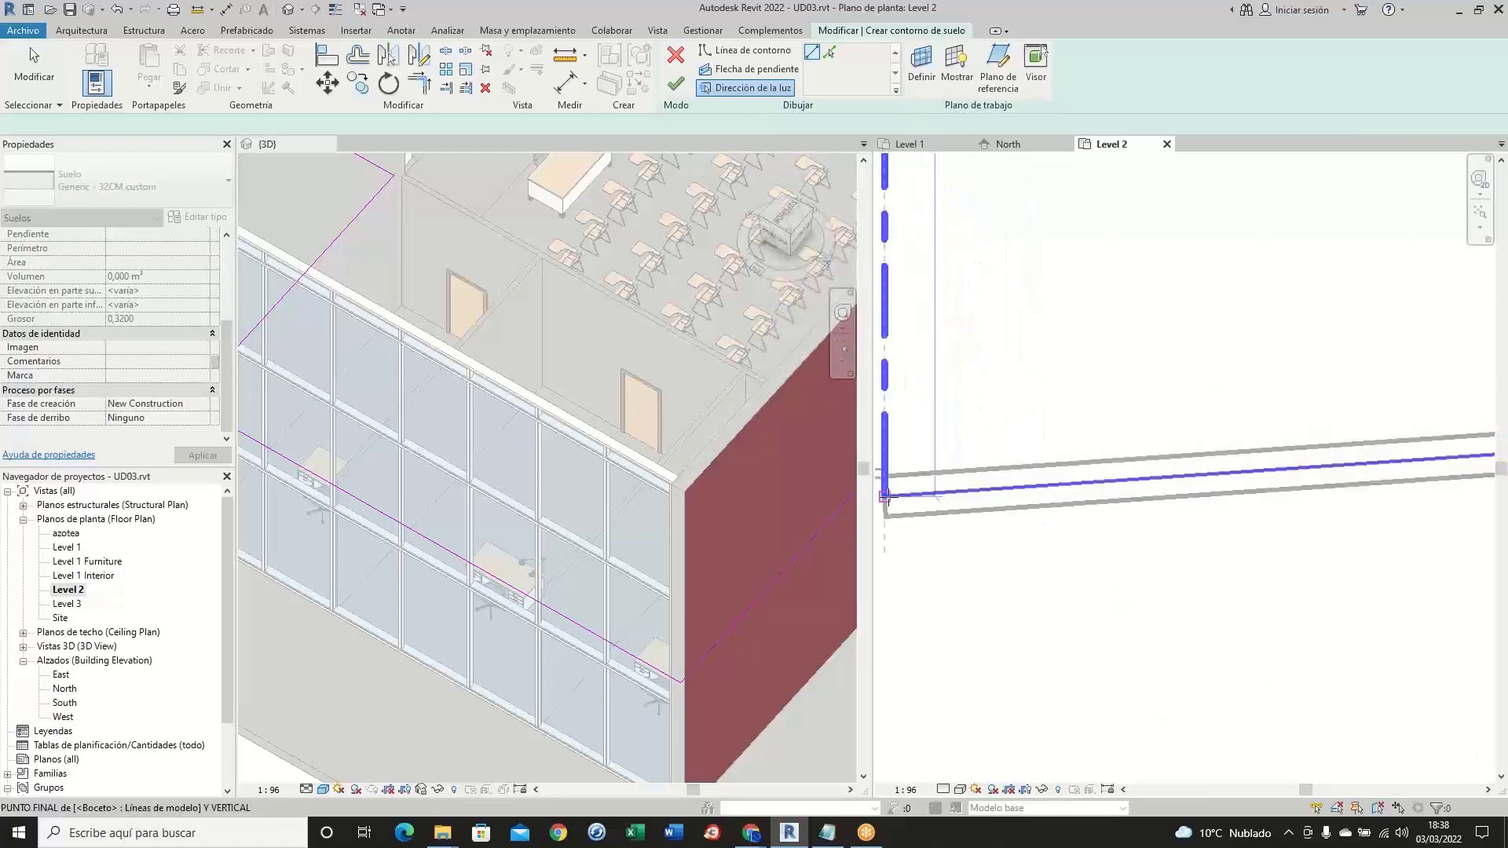
{"action": "key", "text": "Escape"}
{"action": "scroll", "coordinate": [1051, 598], "scroll_direction": "down", "scroll_amount": 4}
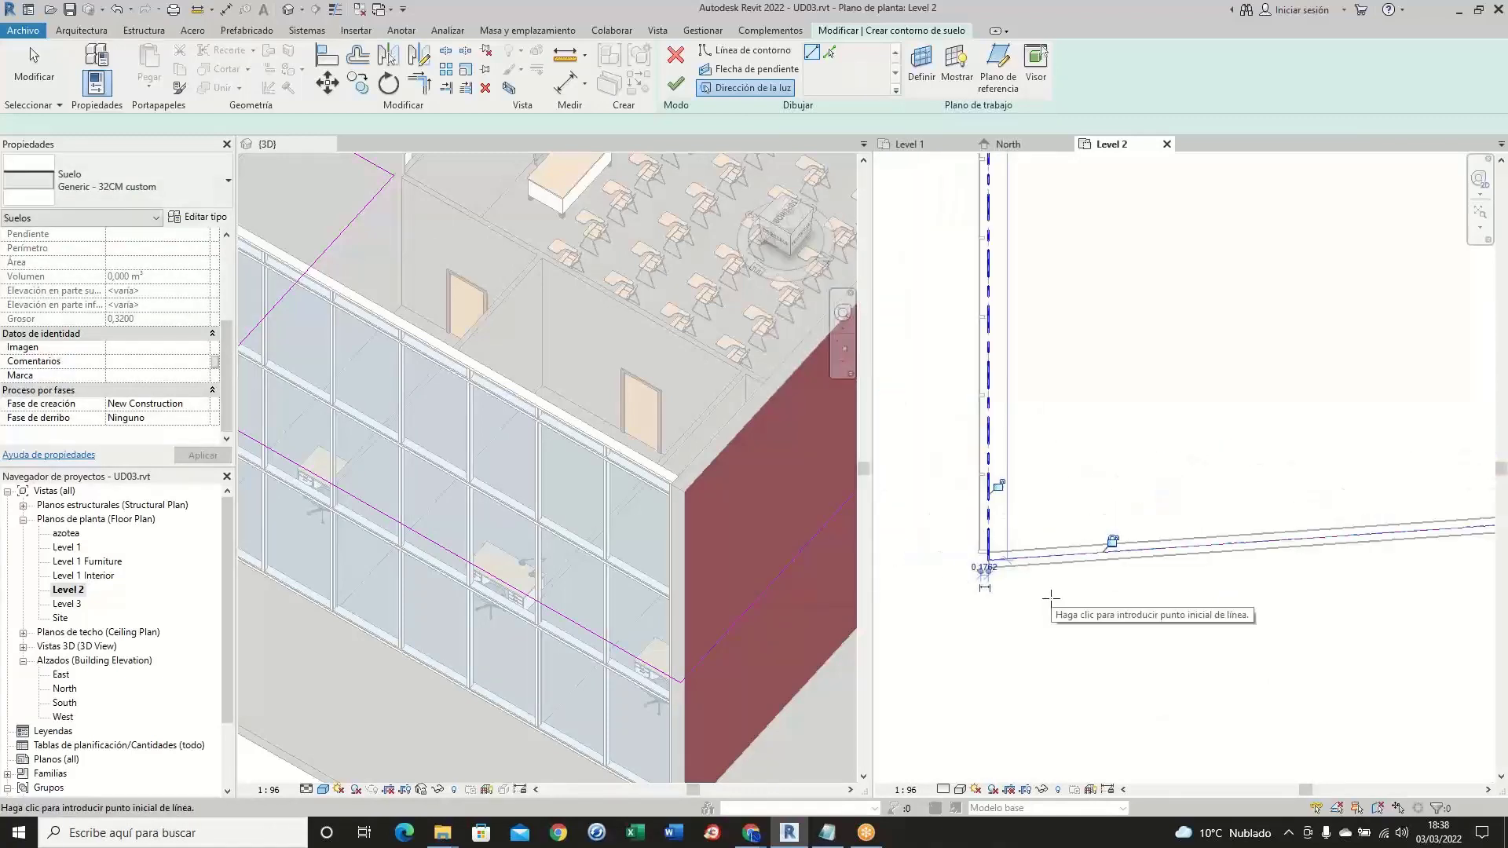
{"action": "scroll", "coordinate": [1051, 589], "scroll_direction": "down", "scroll_amount": 4}
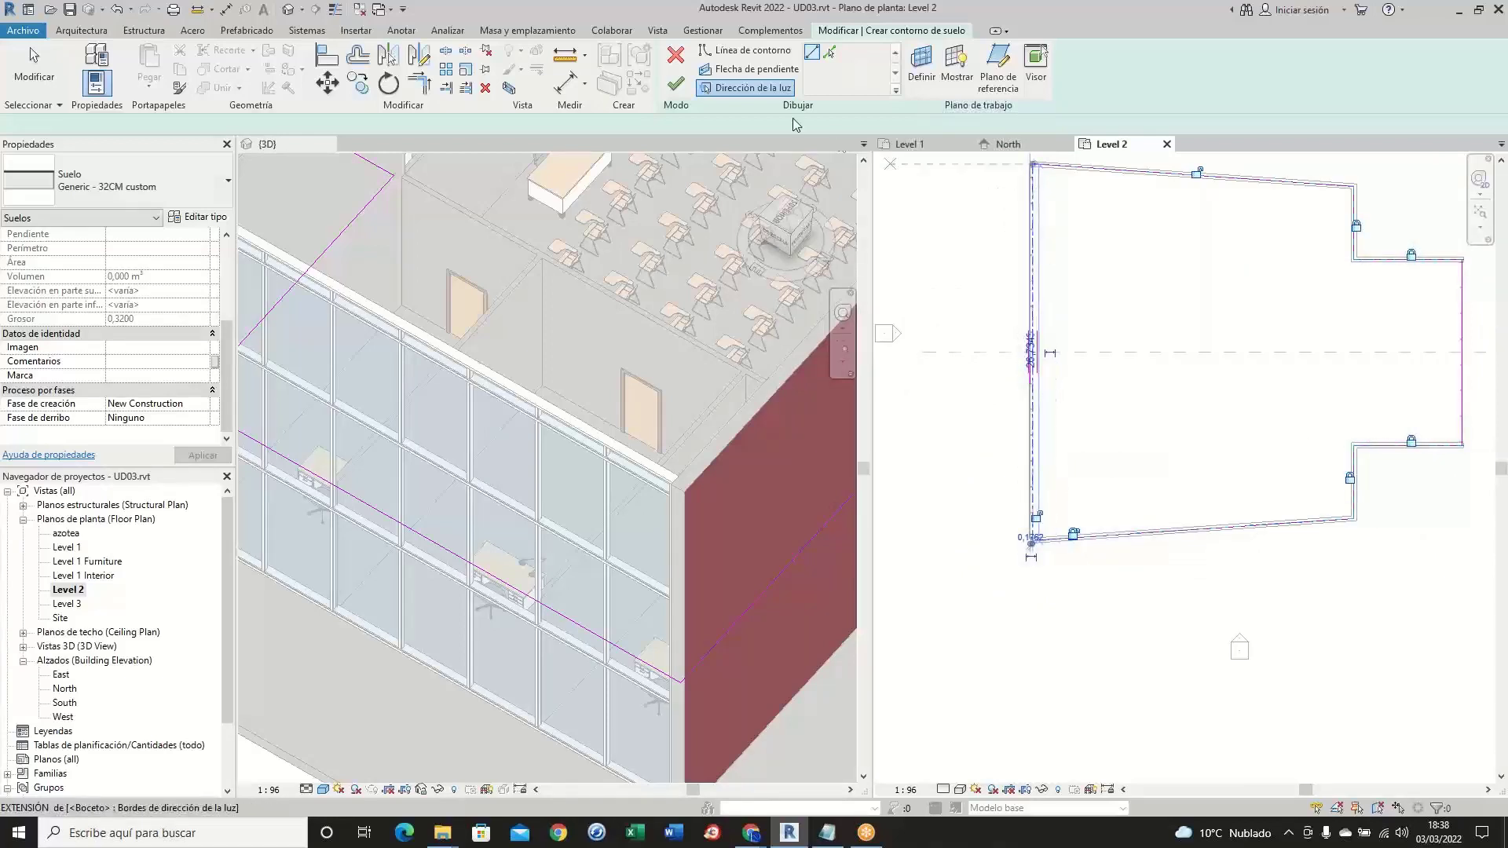
- Add a boundary line with Pick Lines over the span direction line beside the left-hand curtain wall
{"action": "left_click", "coordinate": [743, 52]}
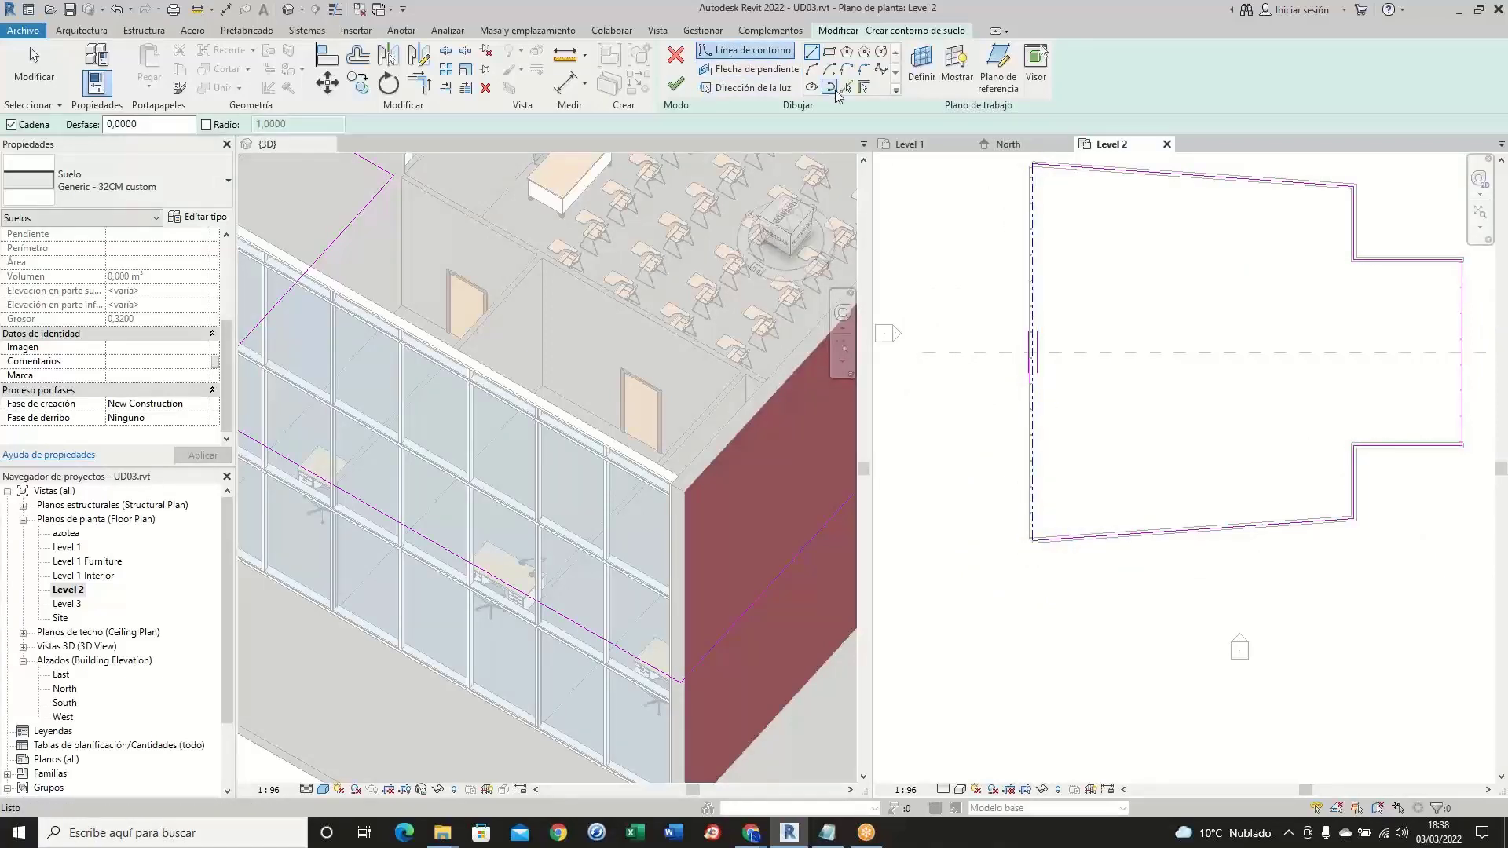
{"action": "left_click", "coordinate": [846, 88]}
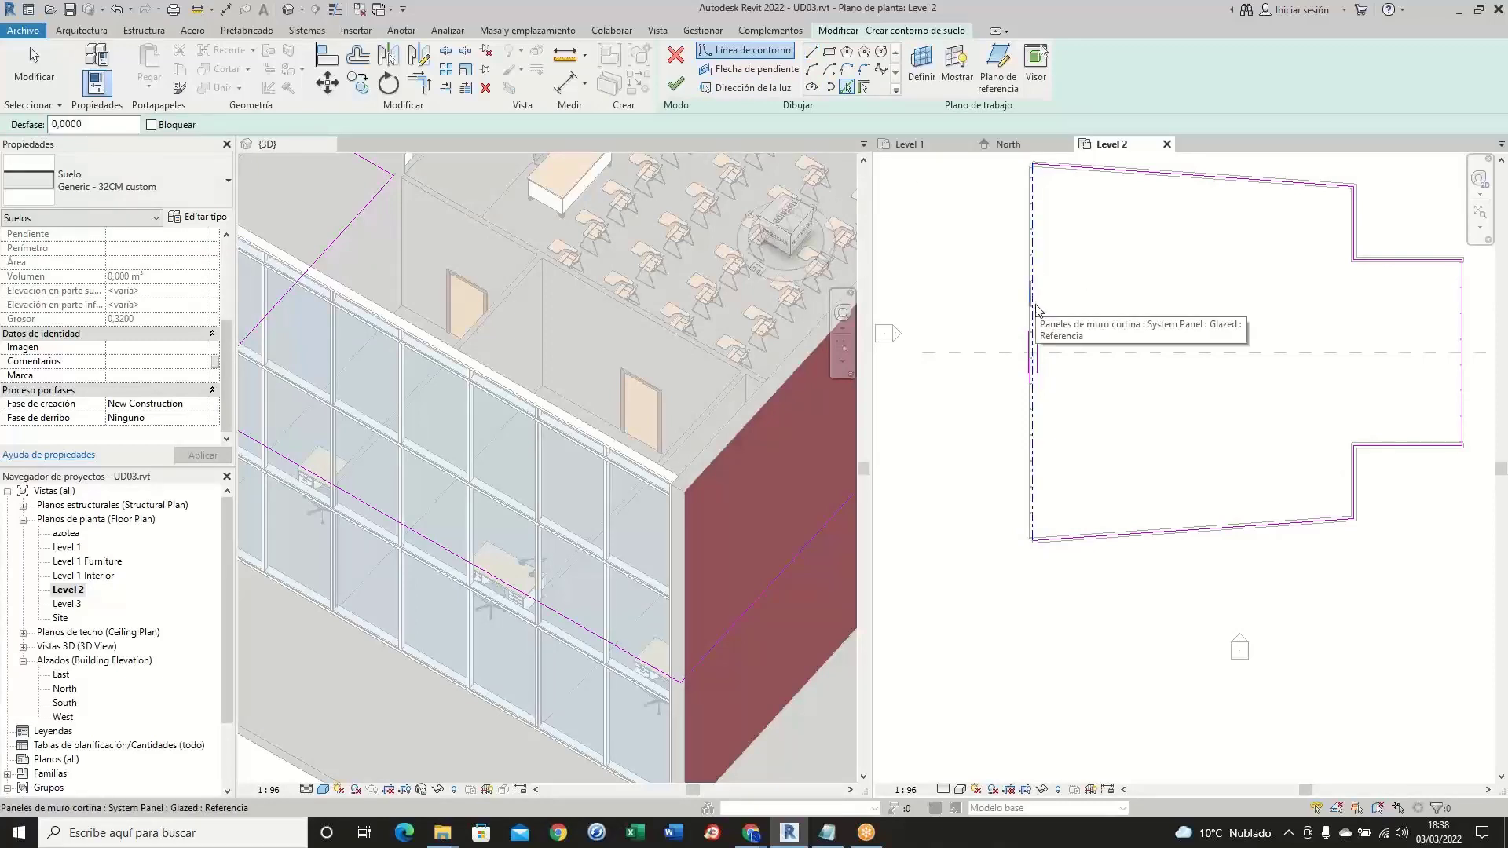
{"action": "scroll", "coordinate": [1035, 336], "scroll_direction": "up", "scroll_amount": 5}
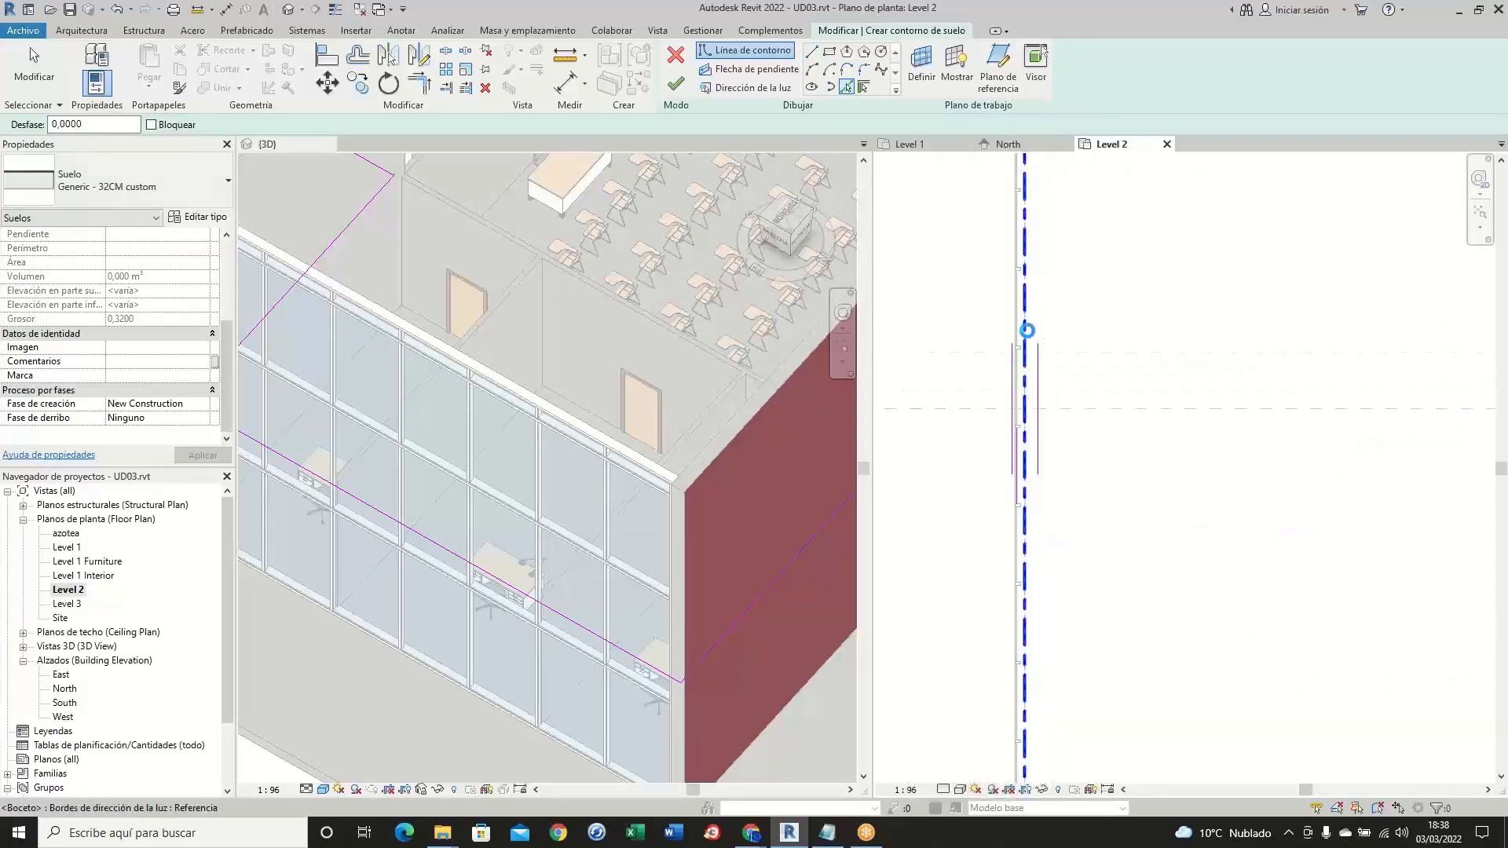
{"action": "left_click", "coordinate": [1029, 336]}
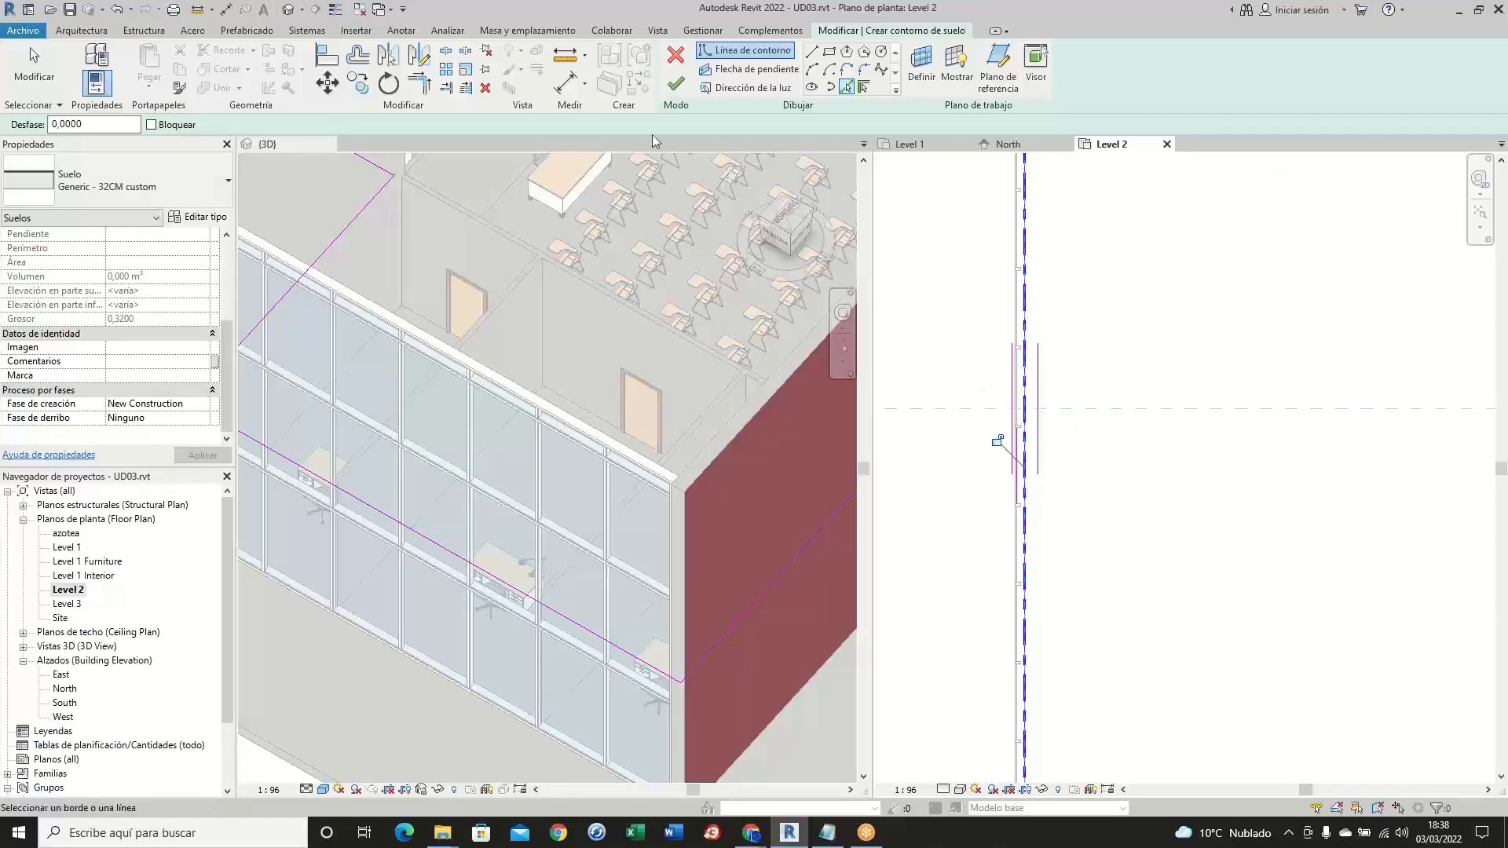
- Select the short stray boundary line on the left-hand curtain wall's glazed panel with the Delete tool
{"action": "left_click", "coordinate": [487, 89]}
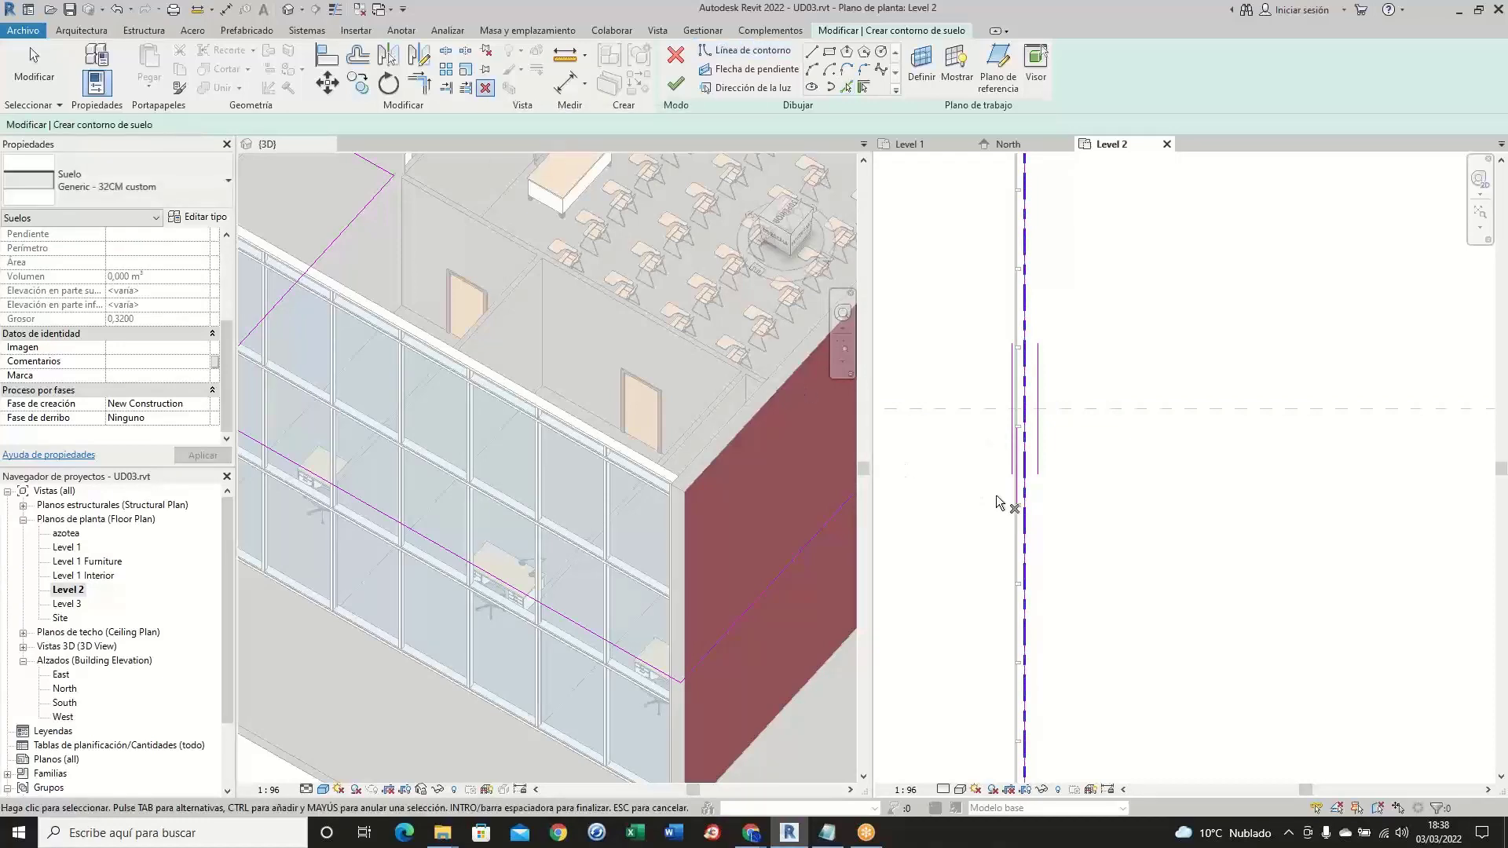
{"action": "scroll", "coordinate": [1000, 498], "scroll_direction": "up", "scroll_amount": 1}
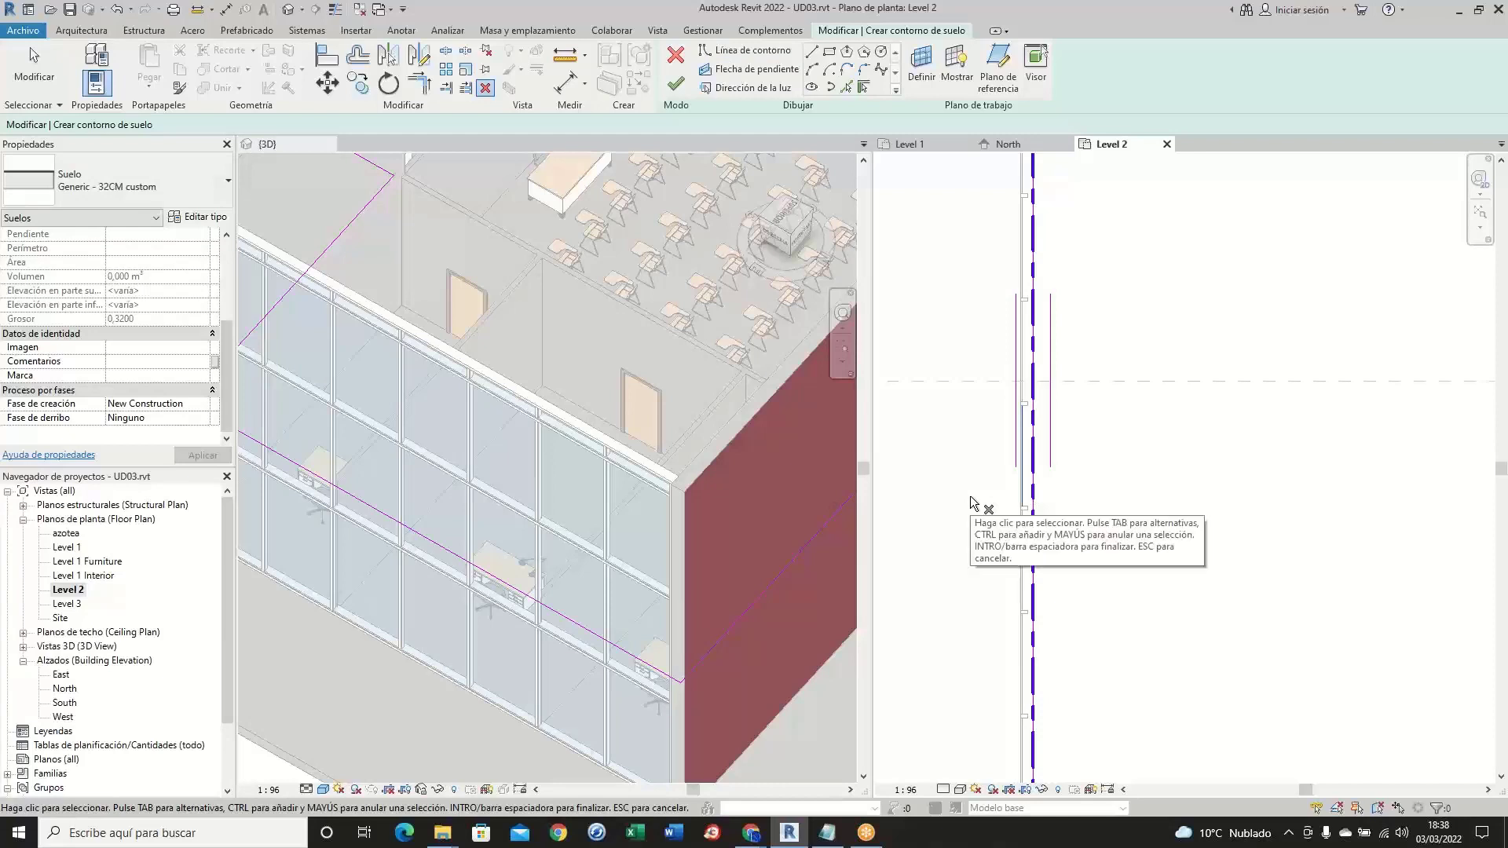
{"action": "scroll", "coordinate": [969, 497], "scroll_direction": "down", "scroll_amount": 5}
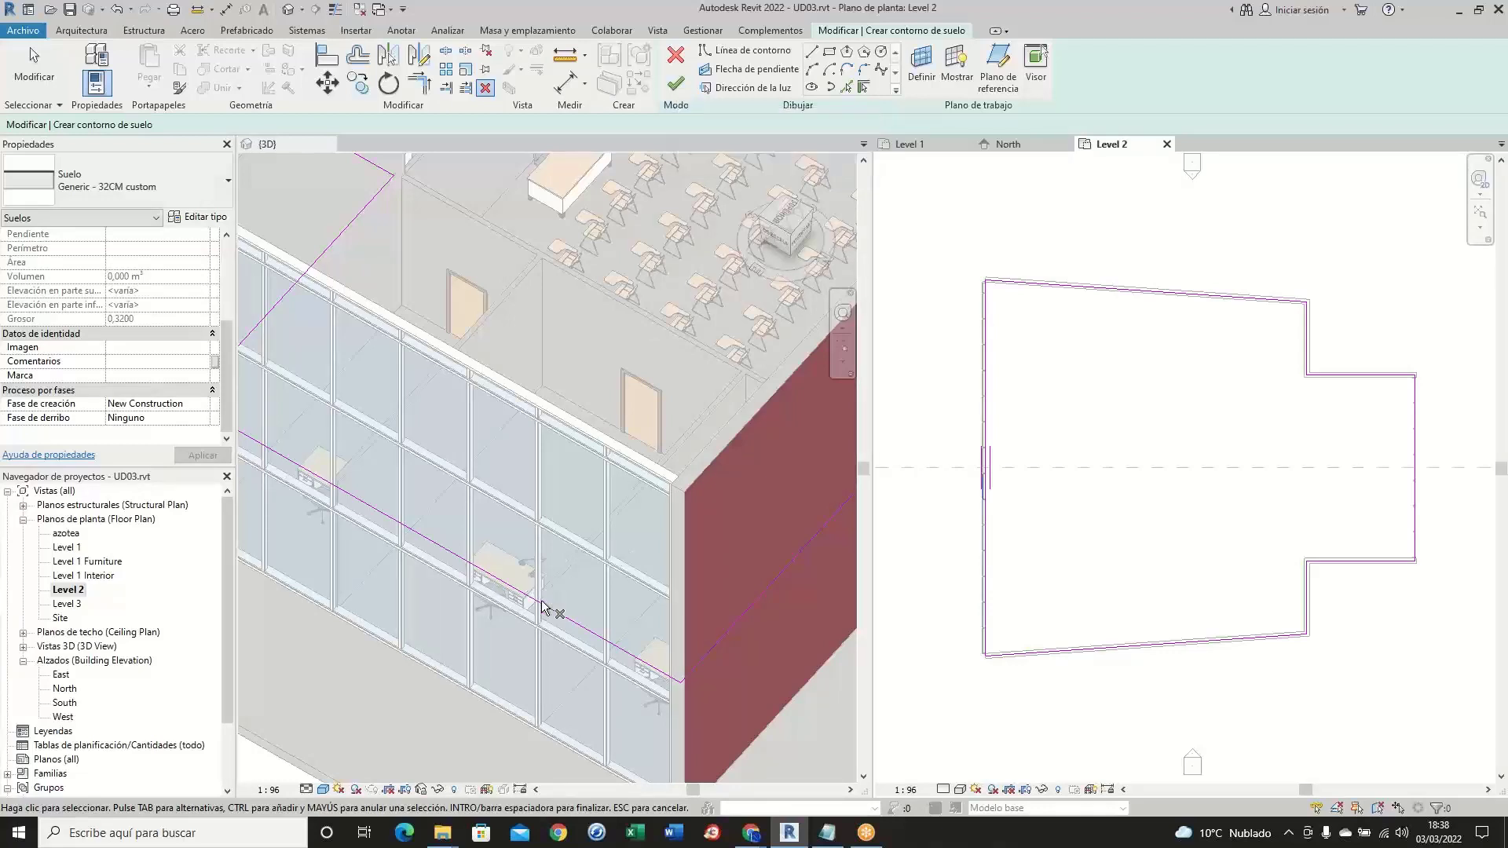
- Try to finish the floor boundary sketch, then return to editing it
{"action": "left_click", "coordinate": [675, 82]}
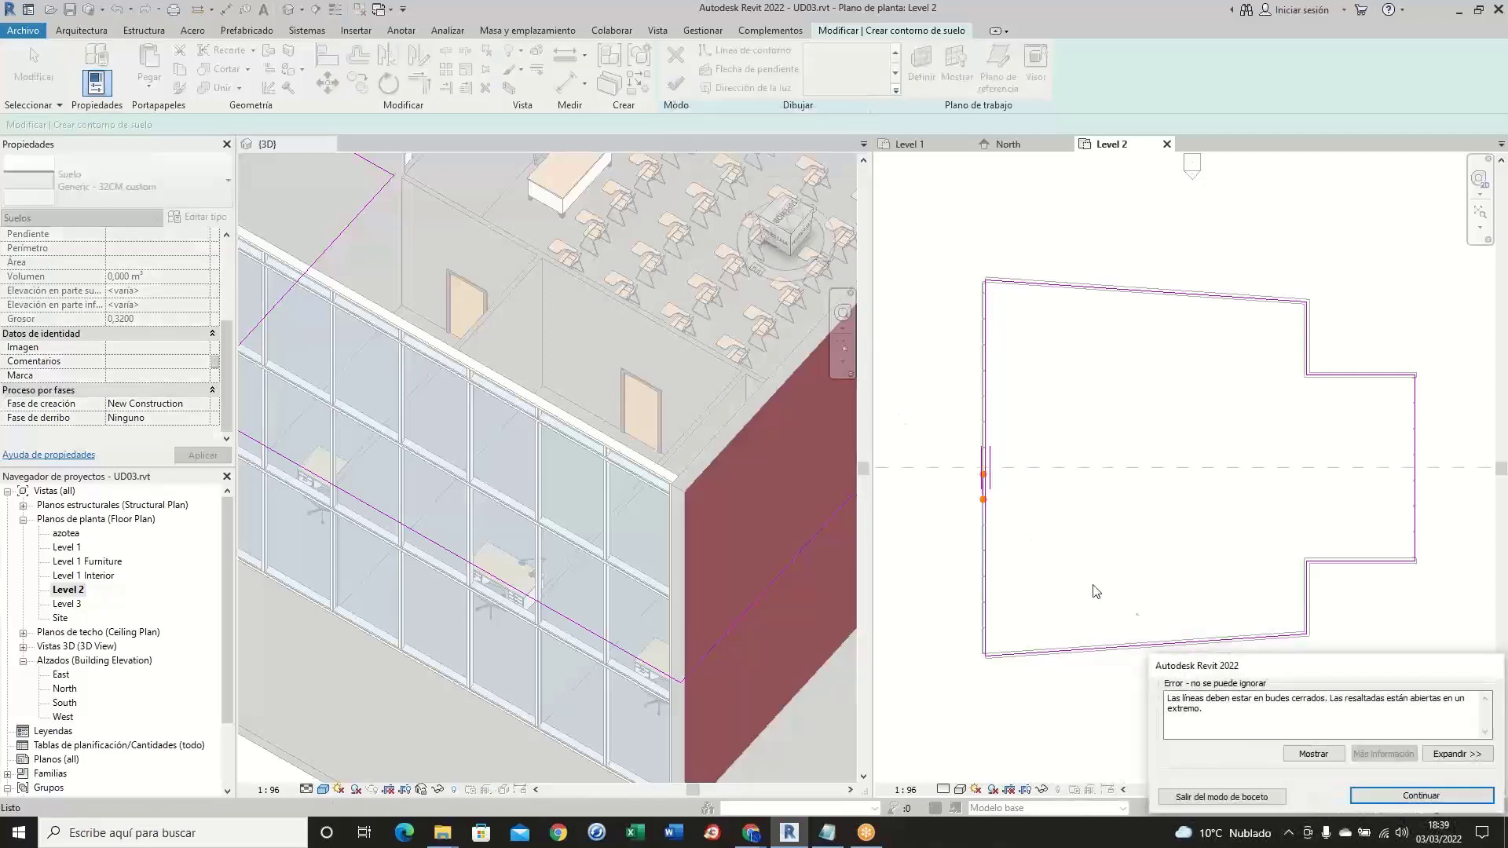
{"action": "left_click_drag", "start_coordinate": [1193, 671], "coordinate": [1094, 455]}
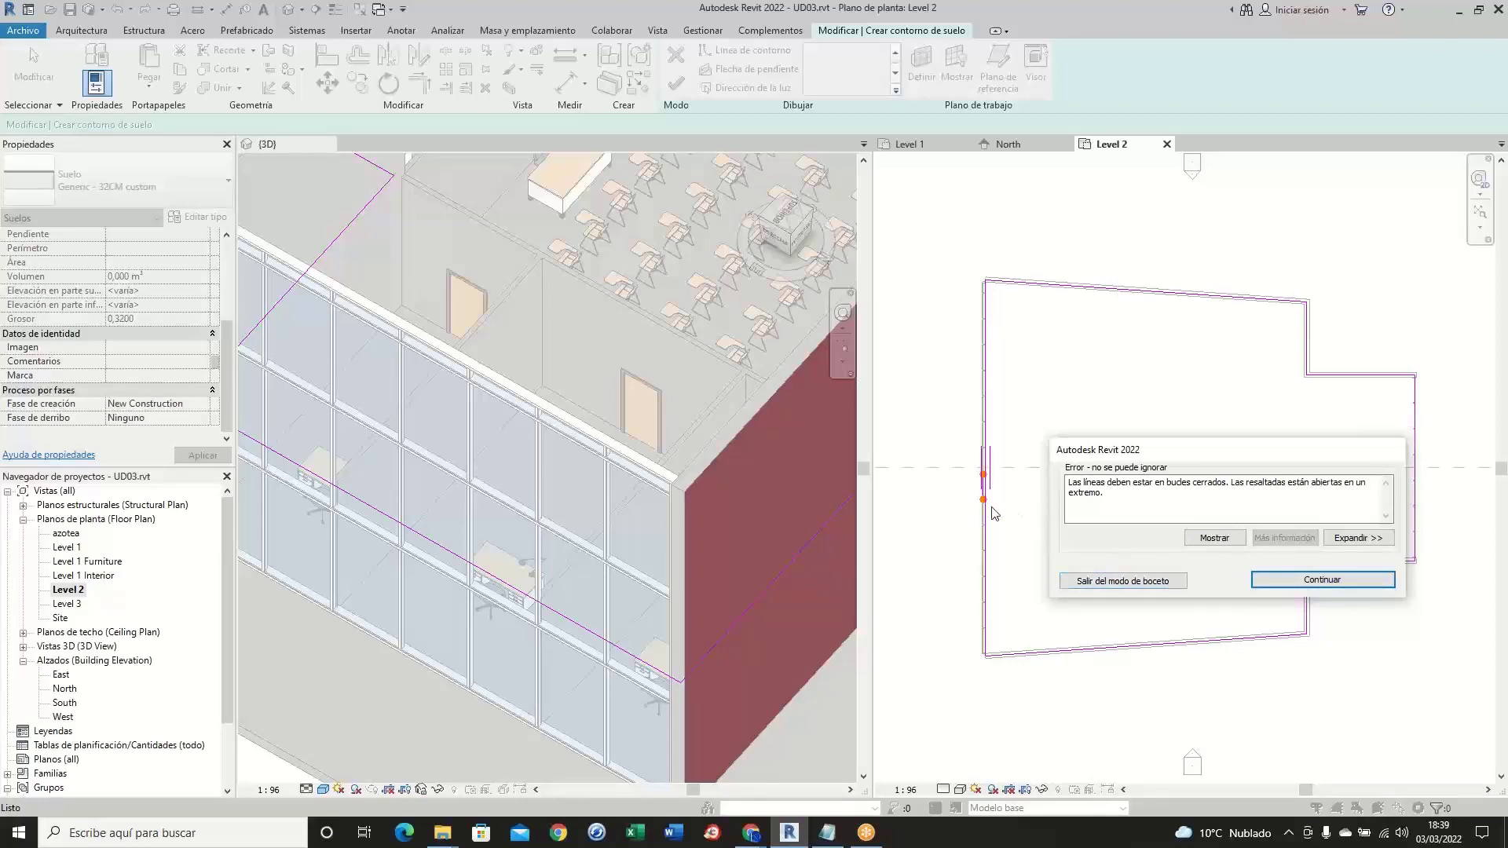
{"action": "left_click", "coordinate": [1286, 582]}
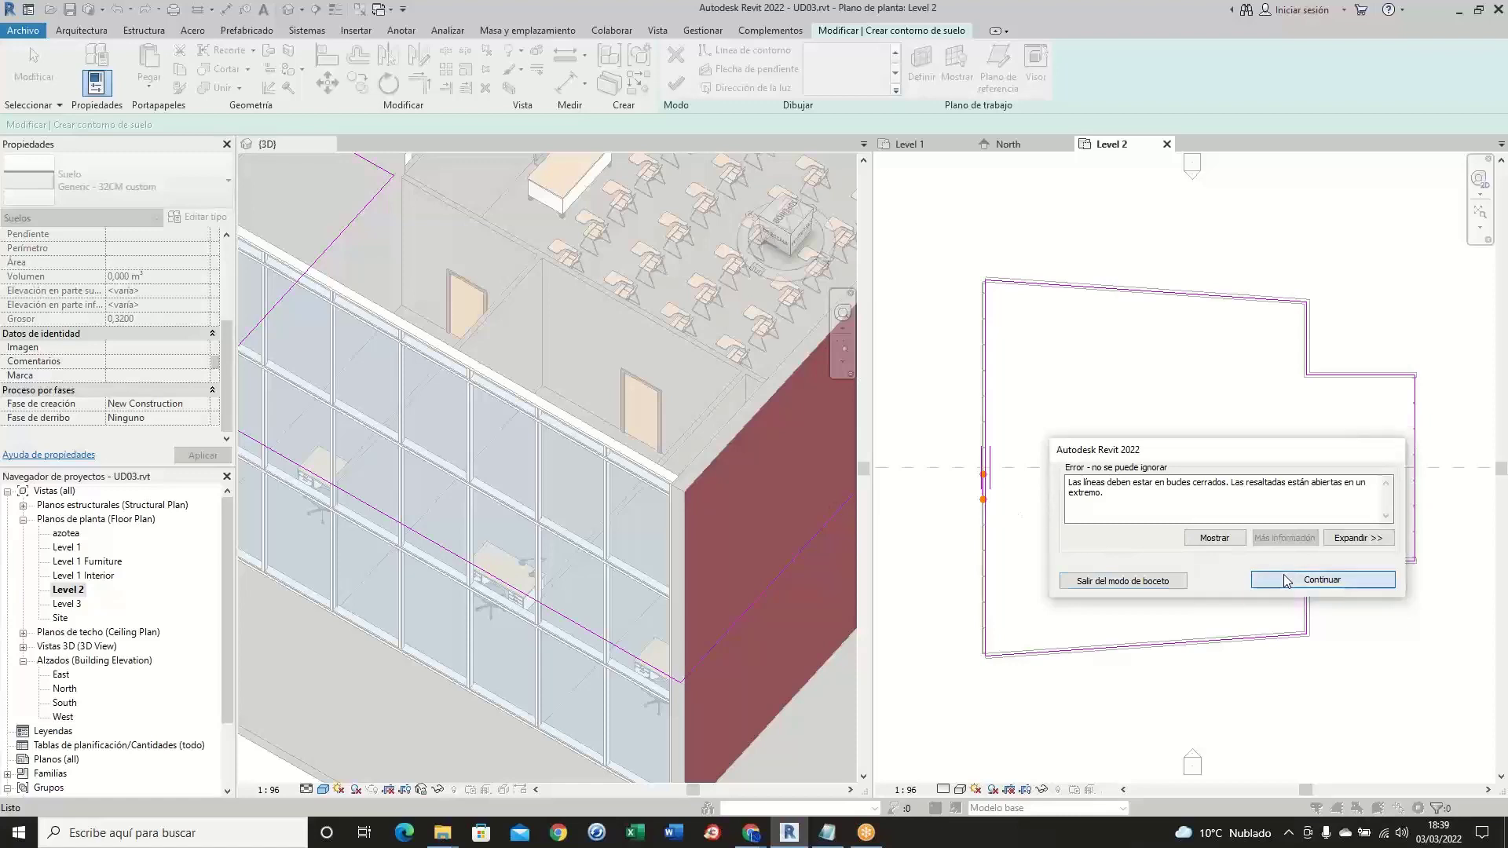
- Complete the deletion of the short stray line on the left-hand curtain wall and finish the floor boundary sketch
{"action": "scroll", "coordinate": [992, 506], "scroll_direction": "up", "scroll_amount": 5}
{"action": "scroll", "coordinate": [992, 493], "scroll_direction": "up", "scroll_amount": 3}
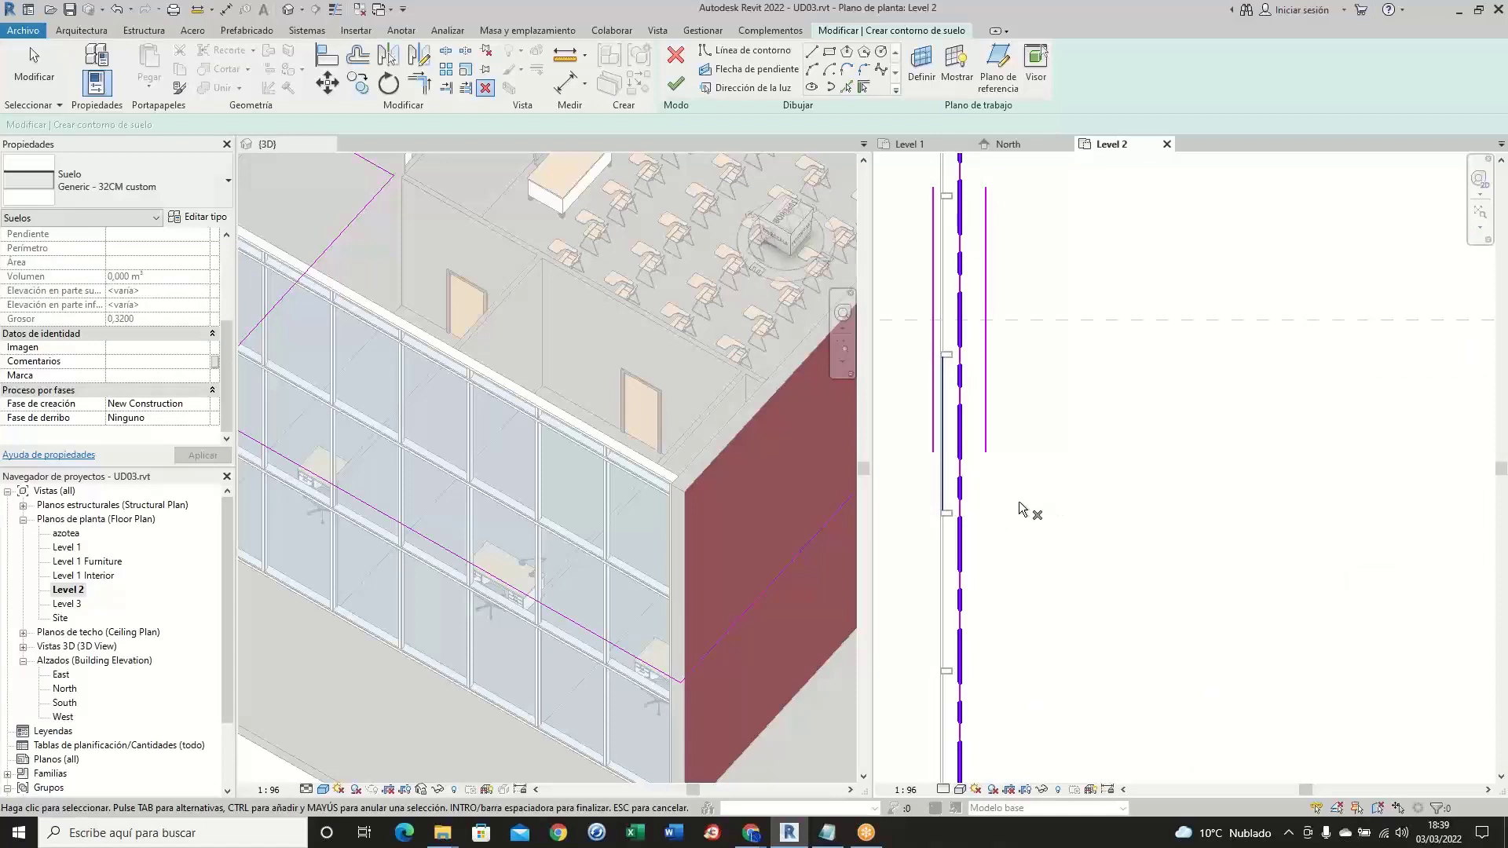
{"action": "key", "text": "Escape"}
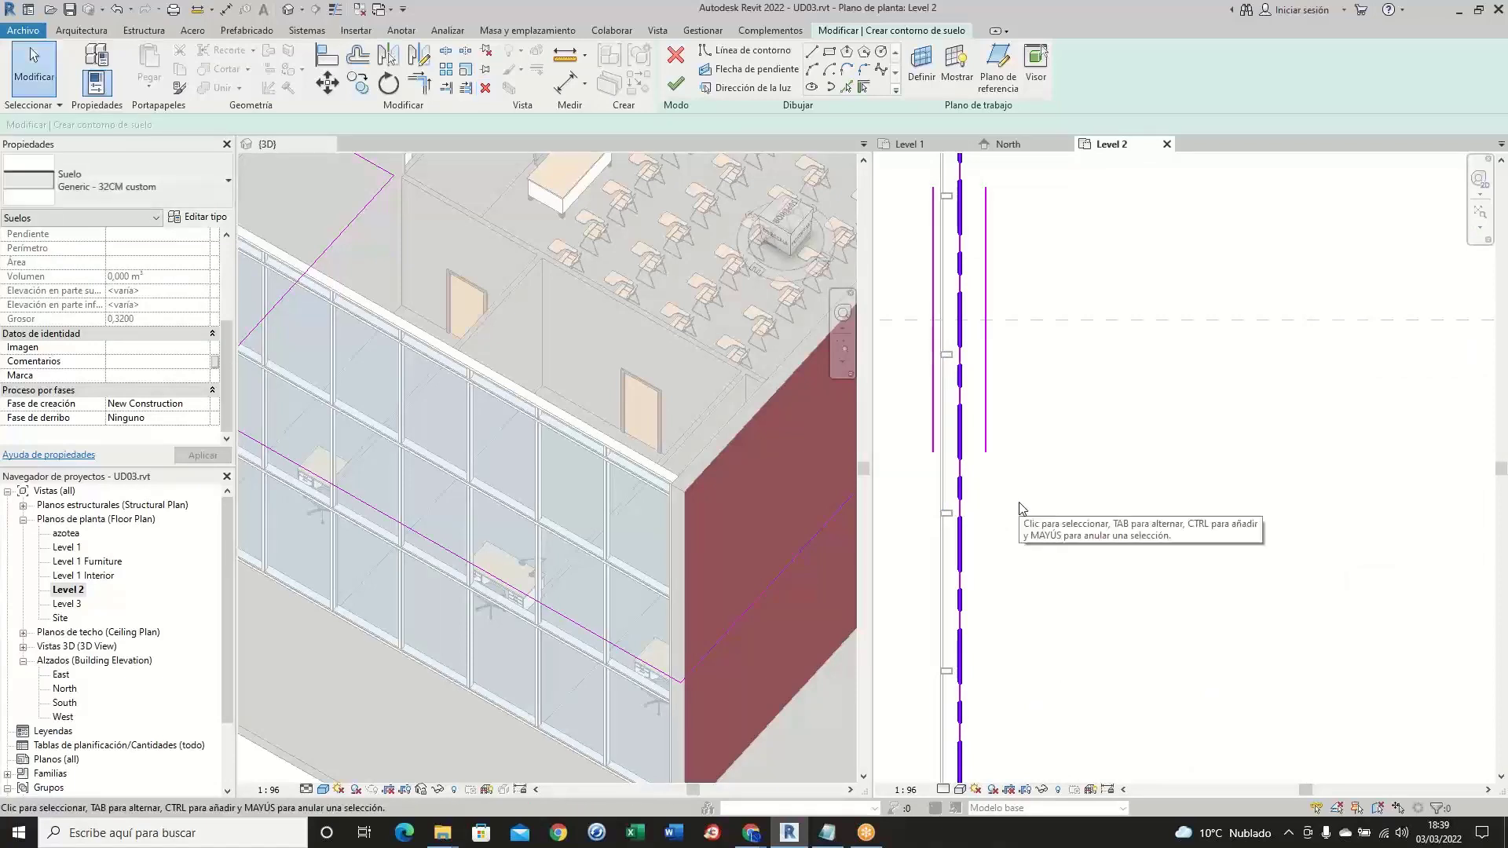
{"action": "scroll", "coordinate": [1018, 503], "scroll_direction": "down", "scroll_amount": 5}
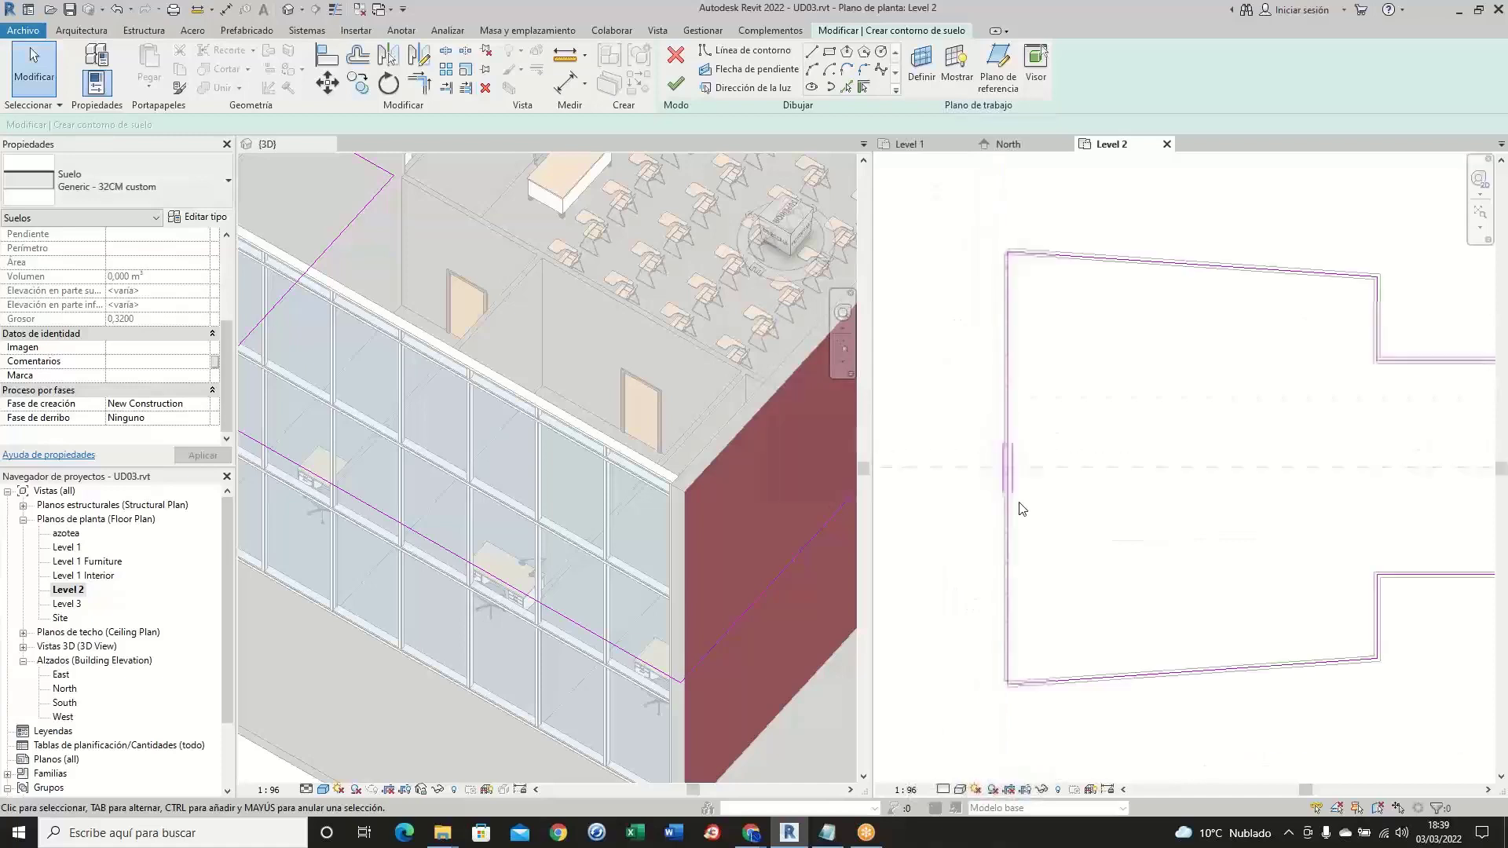
{"action": "left_click", "coordinate": [675, 84]}
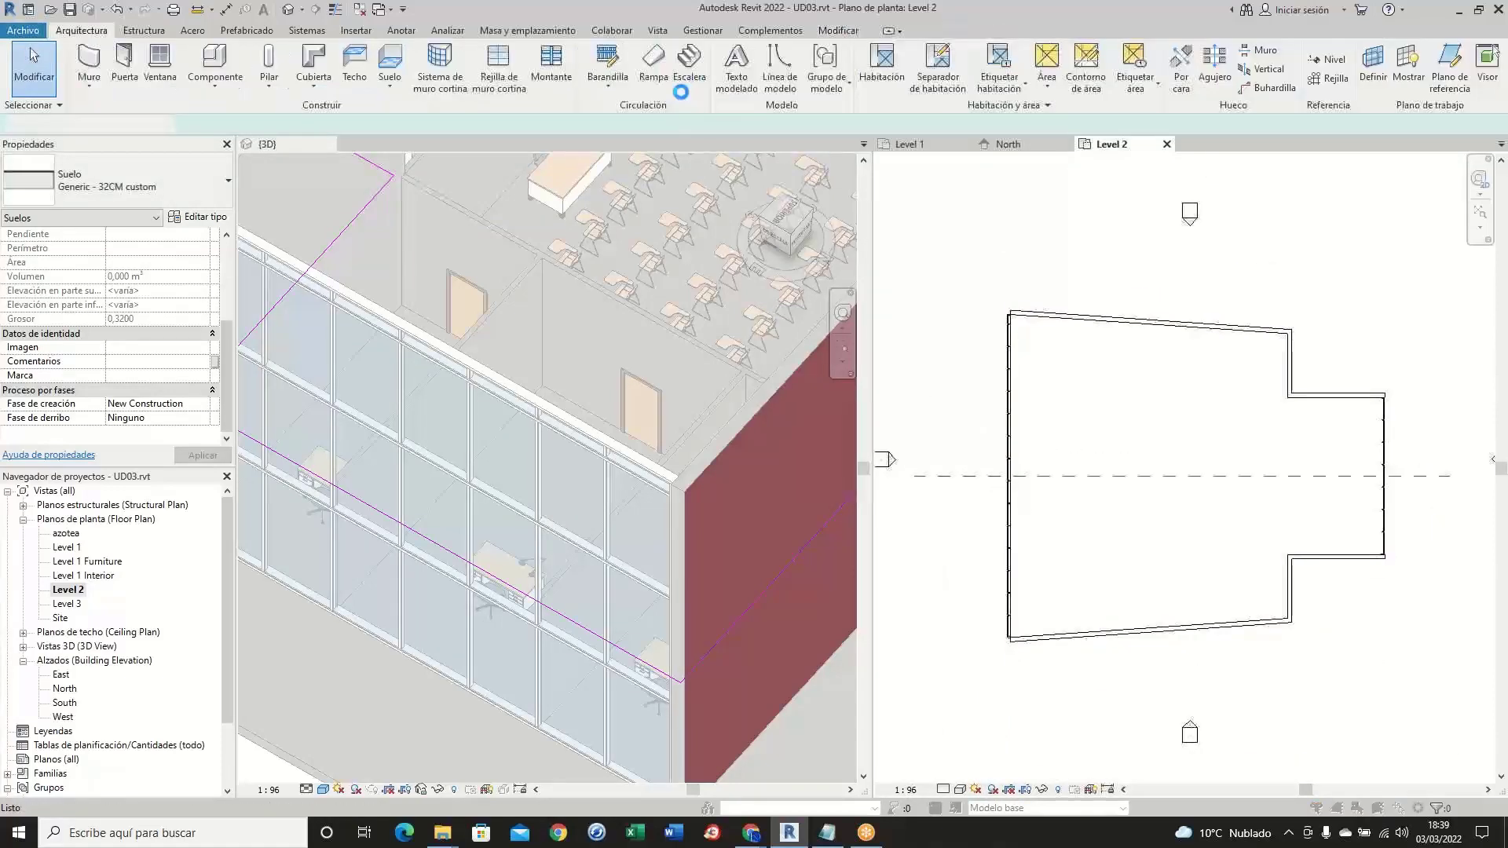
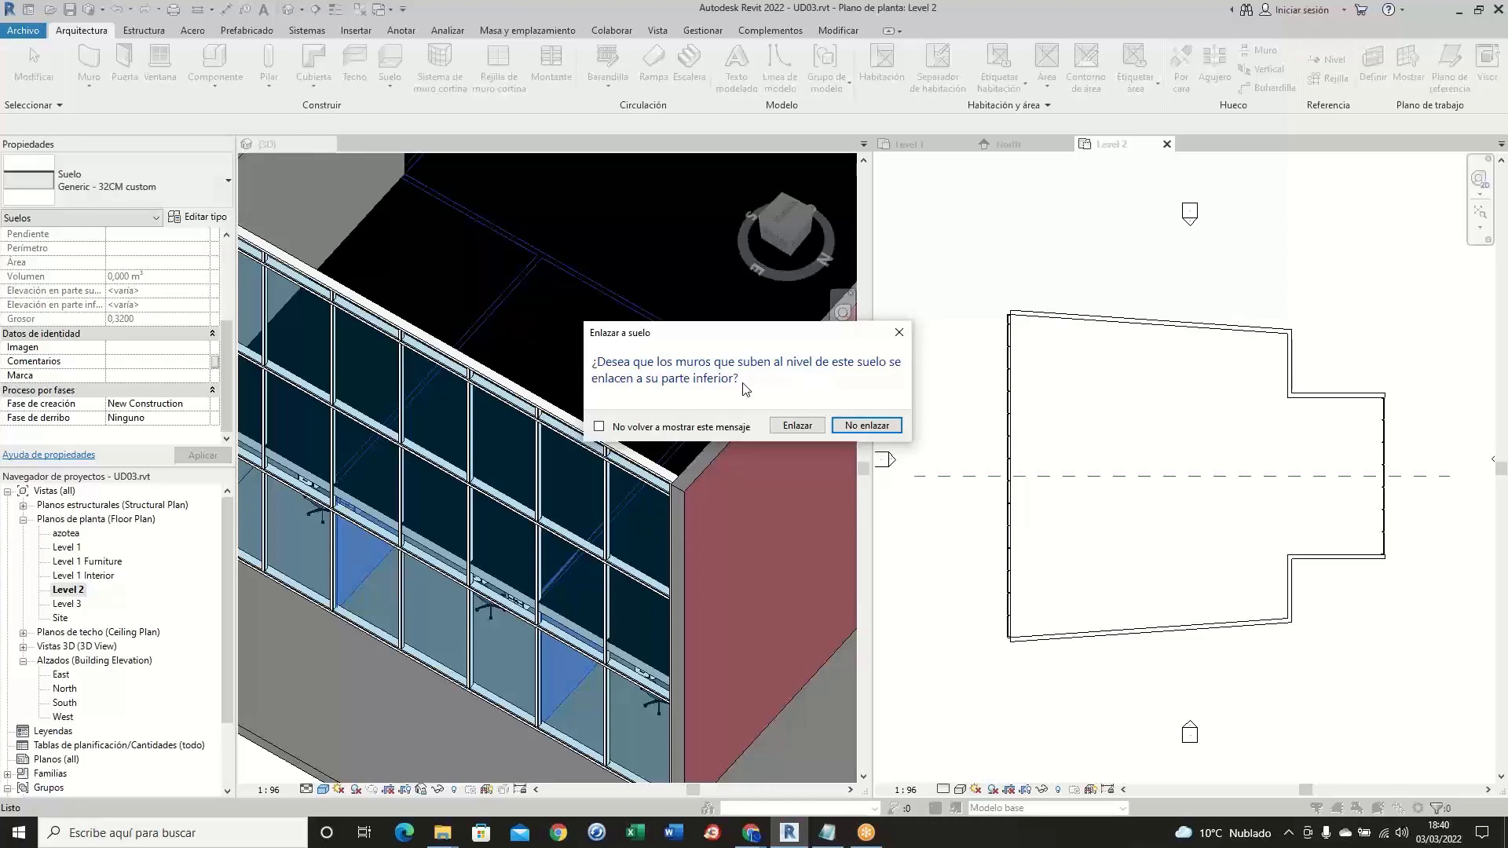
- Attach the walls that reach Level 2 to the new floor's underside, inspect the floor at the curtain wall in 3D and deselect it
{"action": "left_click", "coordinate": [812, 428]}
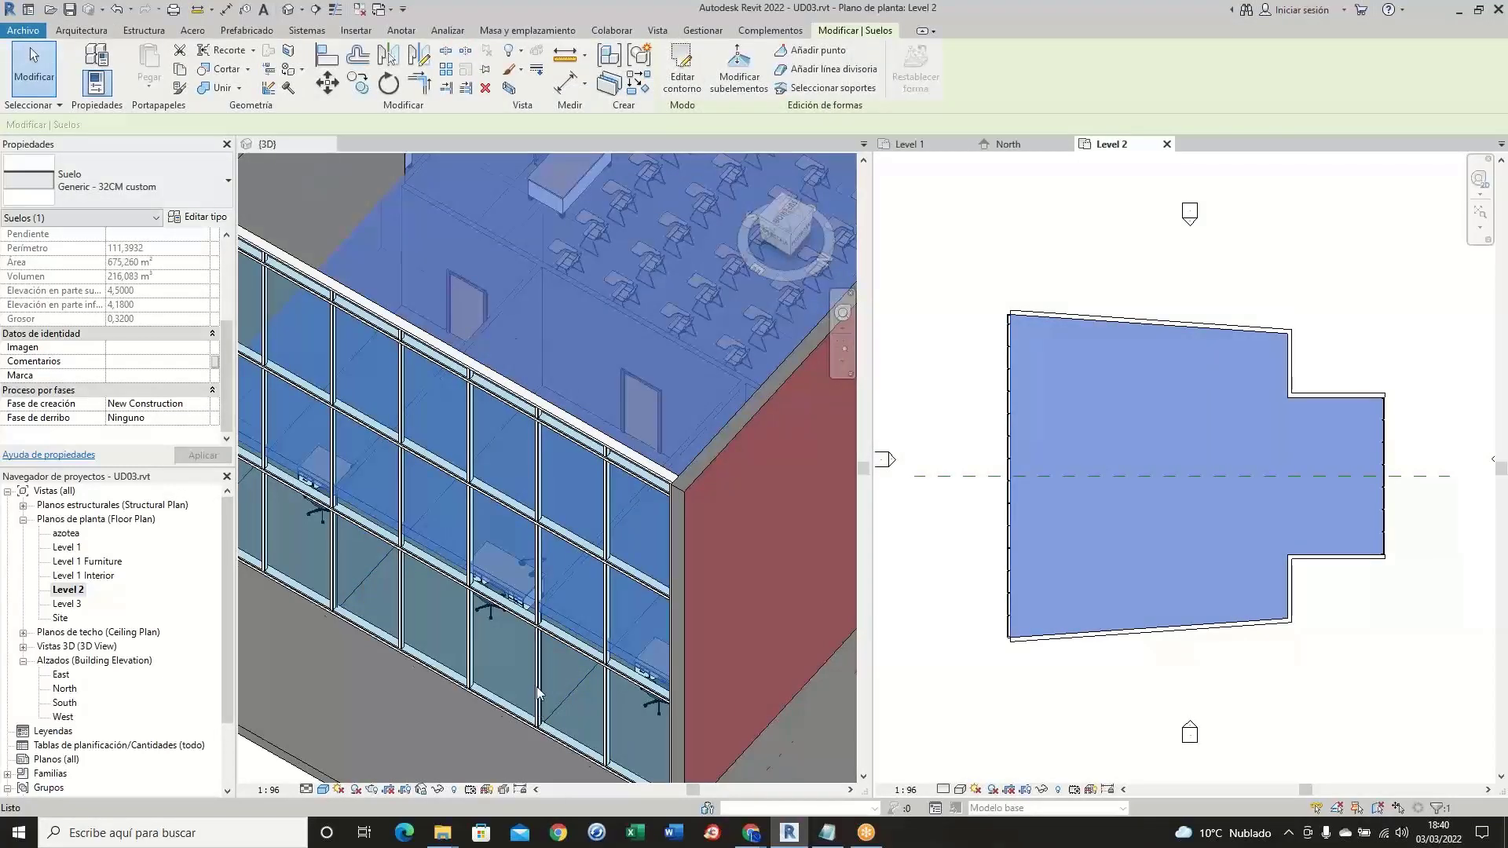
{"action": "scroll", "coordinate": [537, 690], "scroll_direction": "up", "scroll_amount": 3}
{"action": "scroll", "coordinate": [539, 604], "scroll_direction": "up", "scroll_amount": 5}
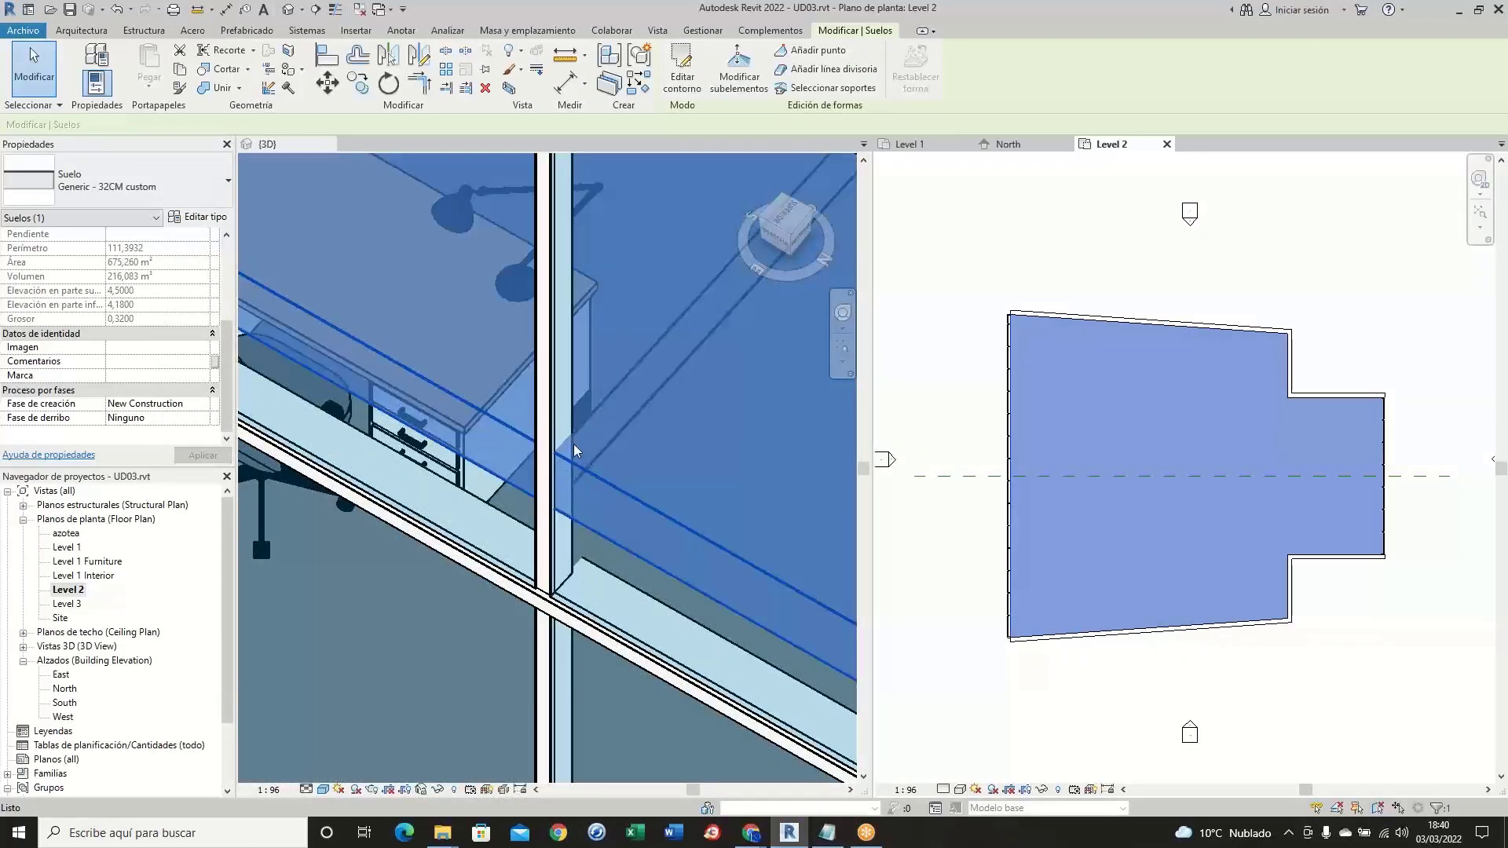
{"action": "scroll", "coordinate": [605, 495], "scroll_direction": "down", "scroll_amount": 8}
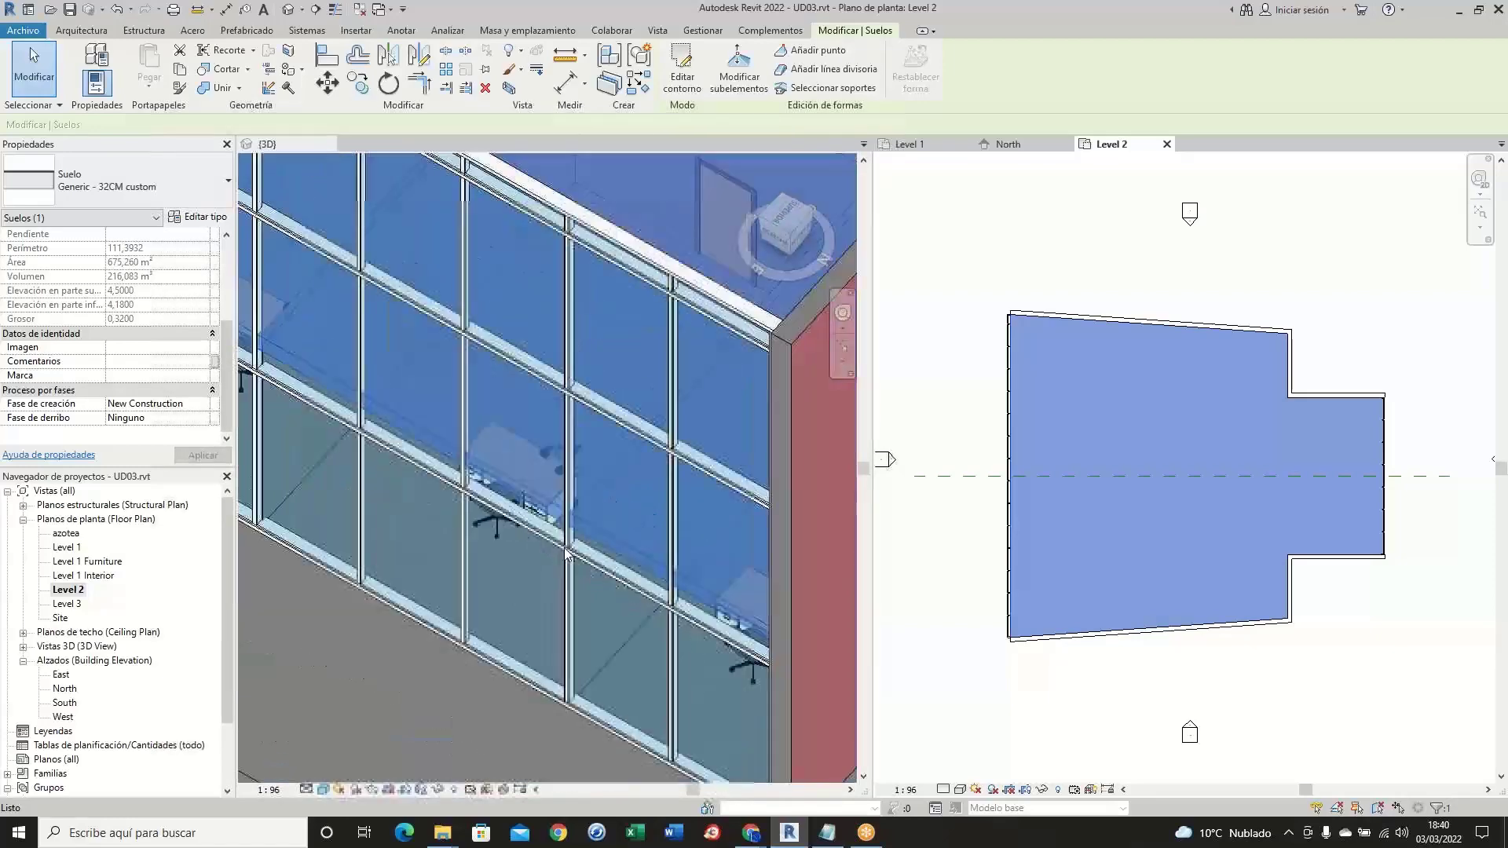
{"action": "scroll", "coordinate": [573, 581], "scroll_direction": "down", "scroll_amount": 4}
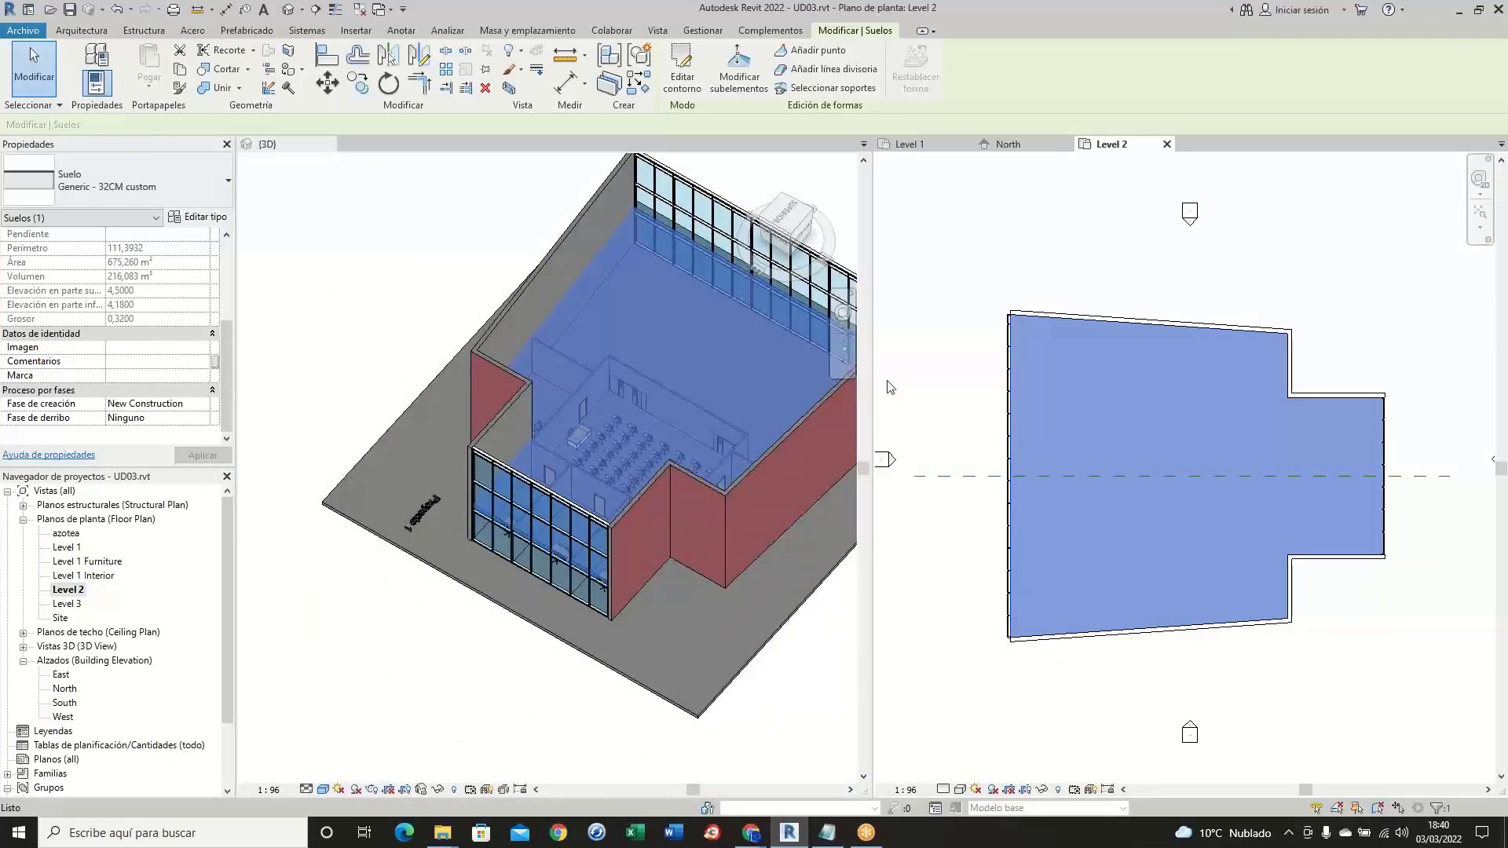
{"action": "left_click", "coordinate": [454, 265]}
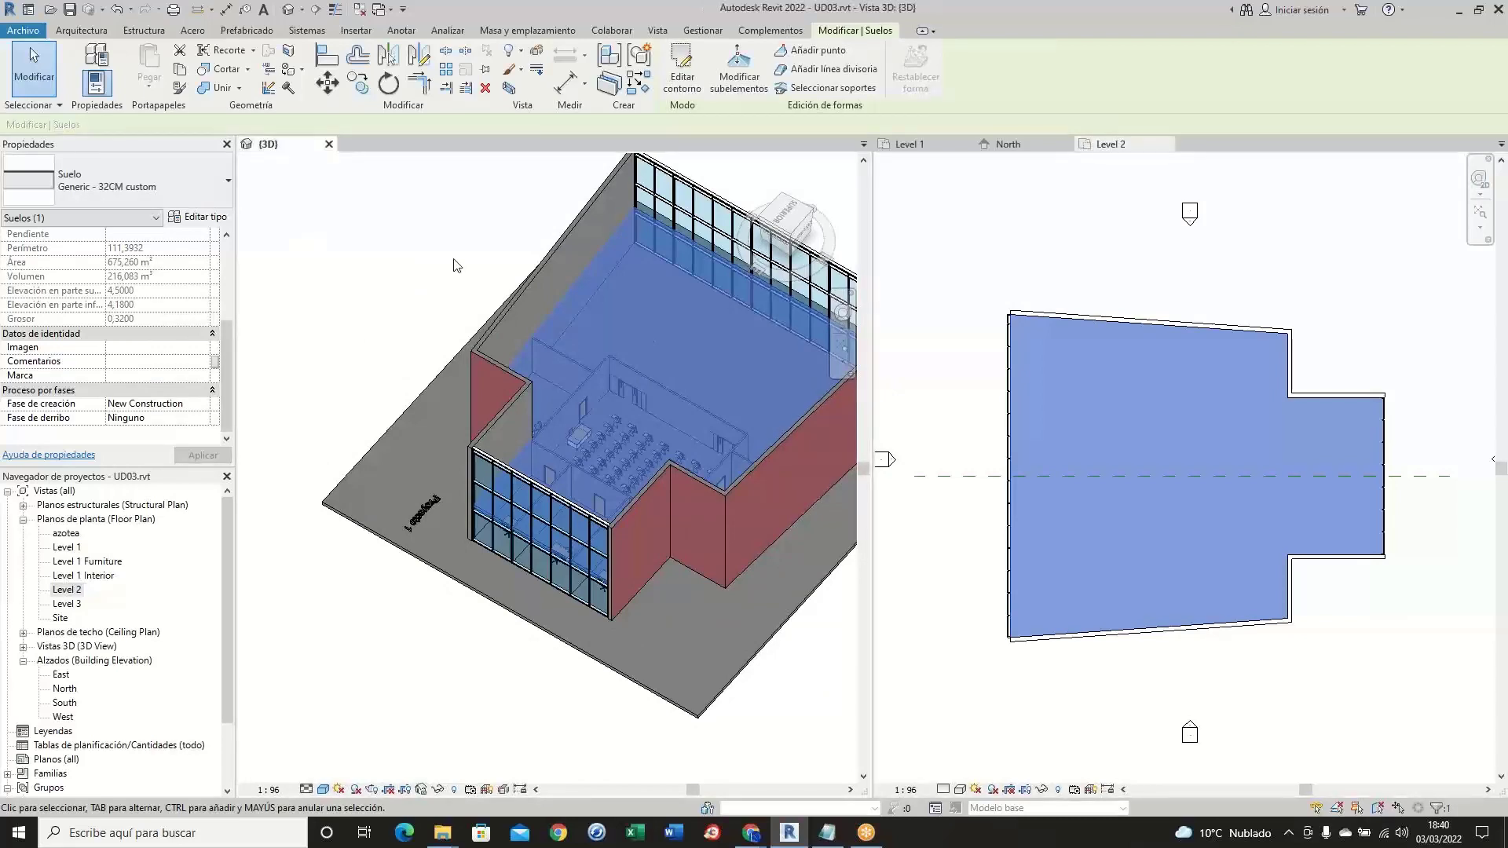
{"action": "left_click", "coordinate": [487, 268]}
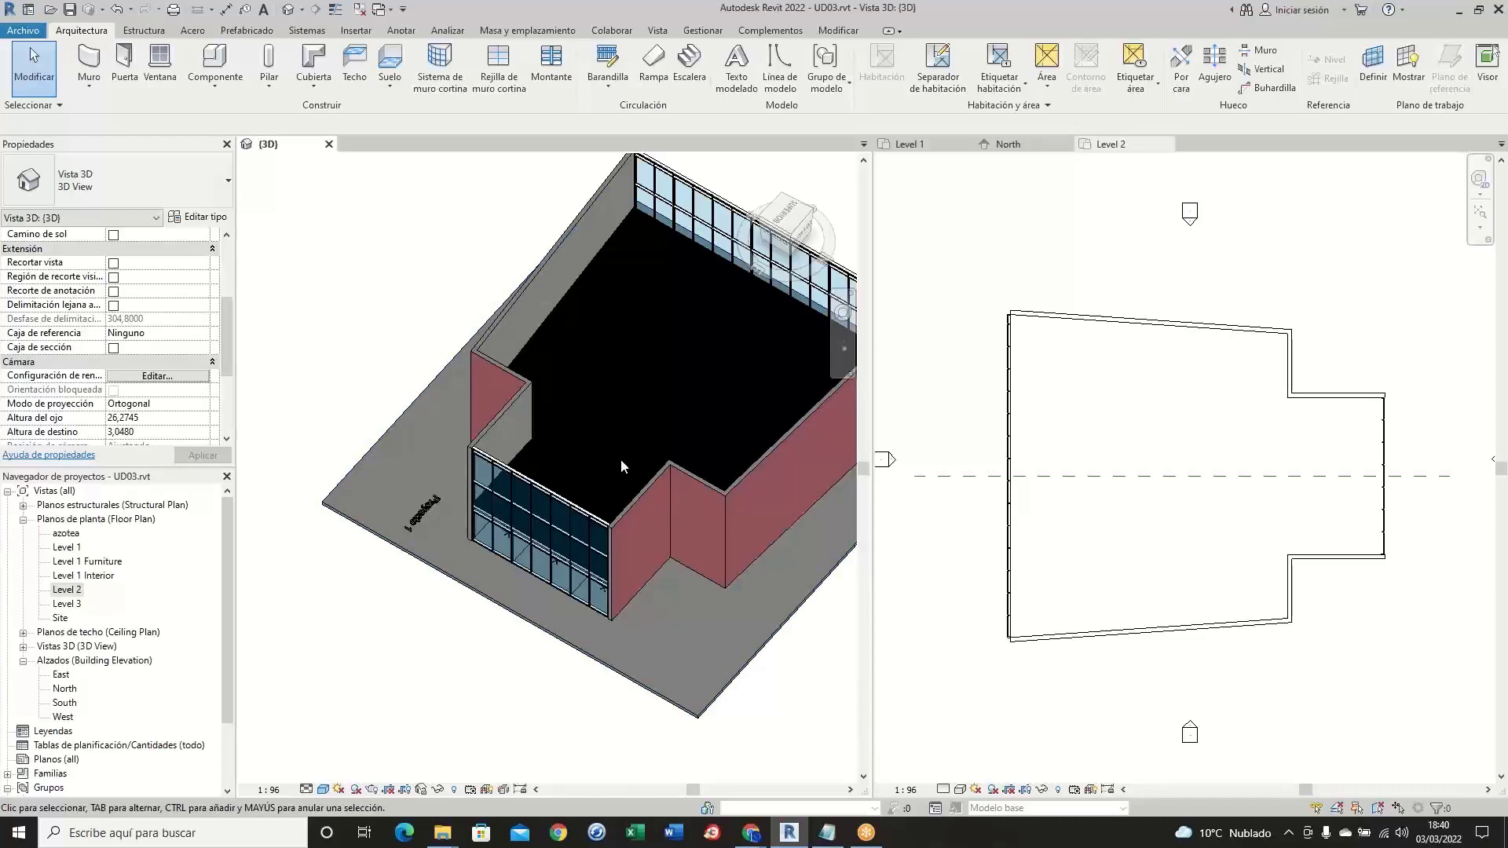
- Set the view depth level in the Level 2 plan's view range to the level below (Level 1) and apply it
{"action": "left_click", "coordinate": [1036, 225]}
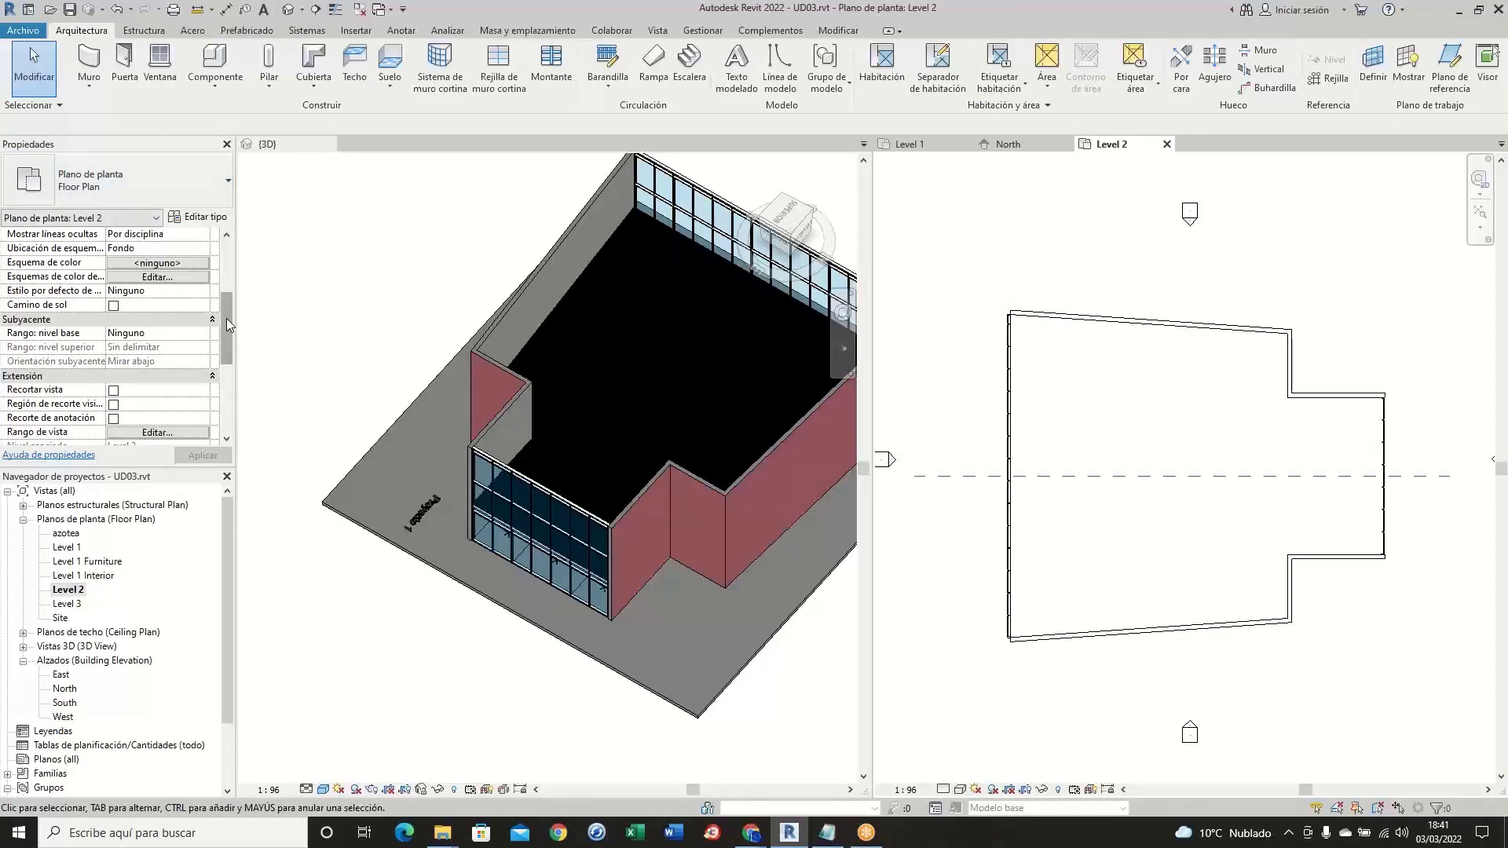
{"action": "left_click_drag", "start_coordinate": [226, 318], "coordinate": [224, 364]}
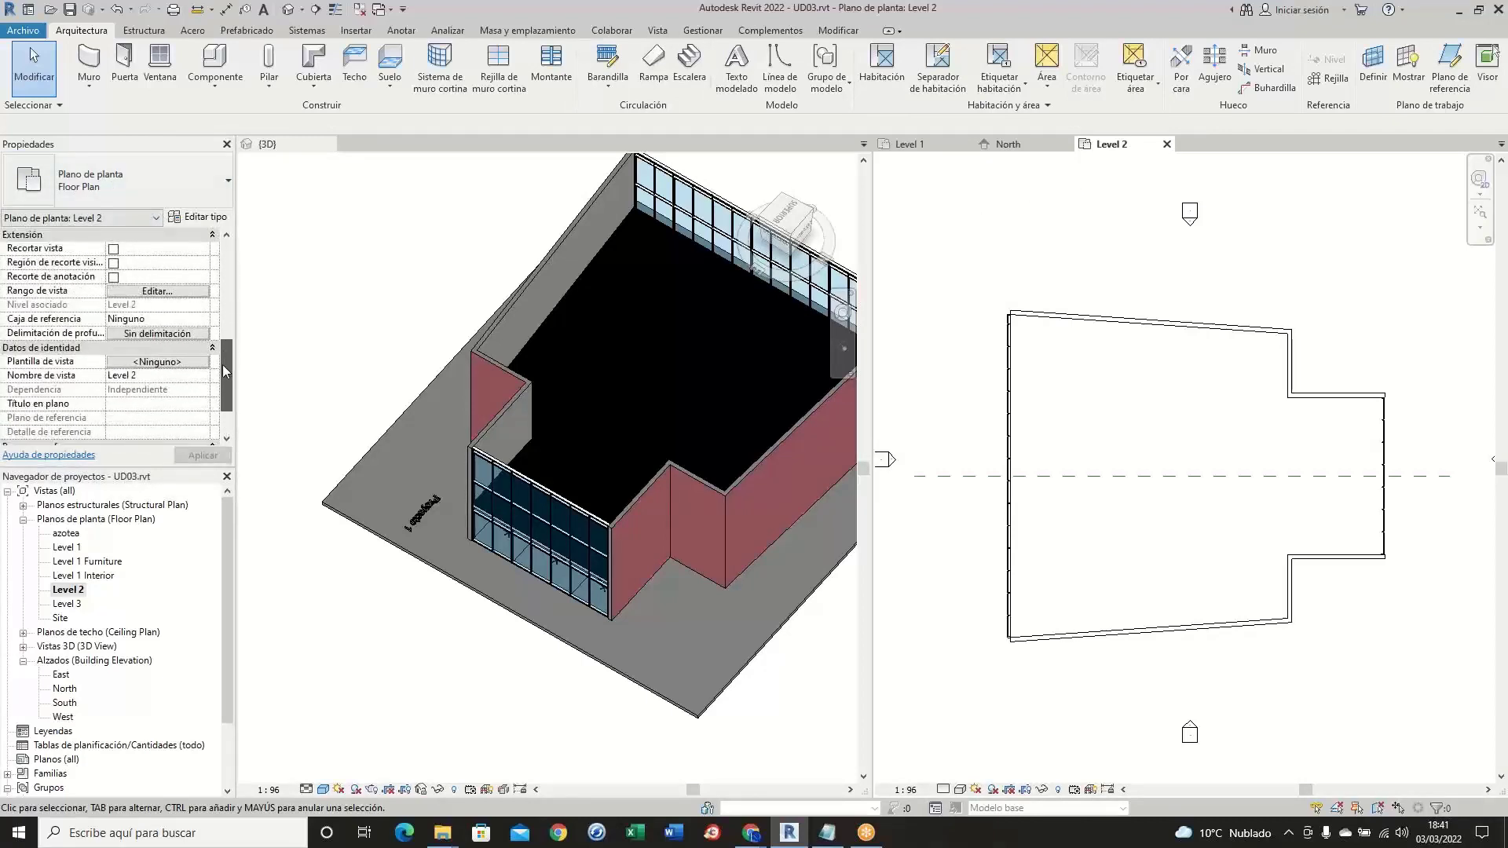
{"action": "left_click", "coordinate": [146, 293]}
{"action": "left_click", "coordinate": [472, 373]}
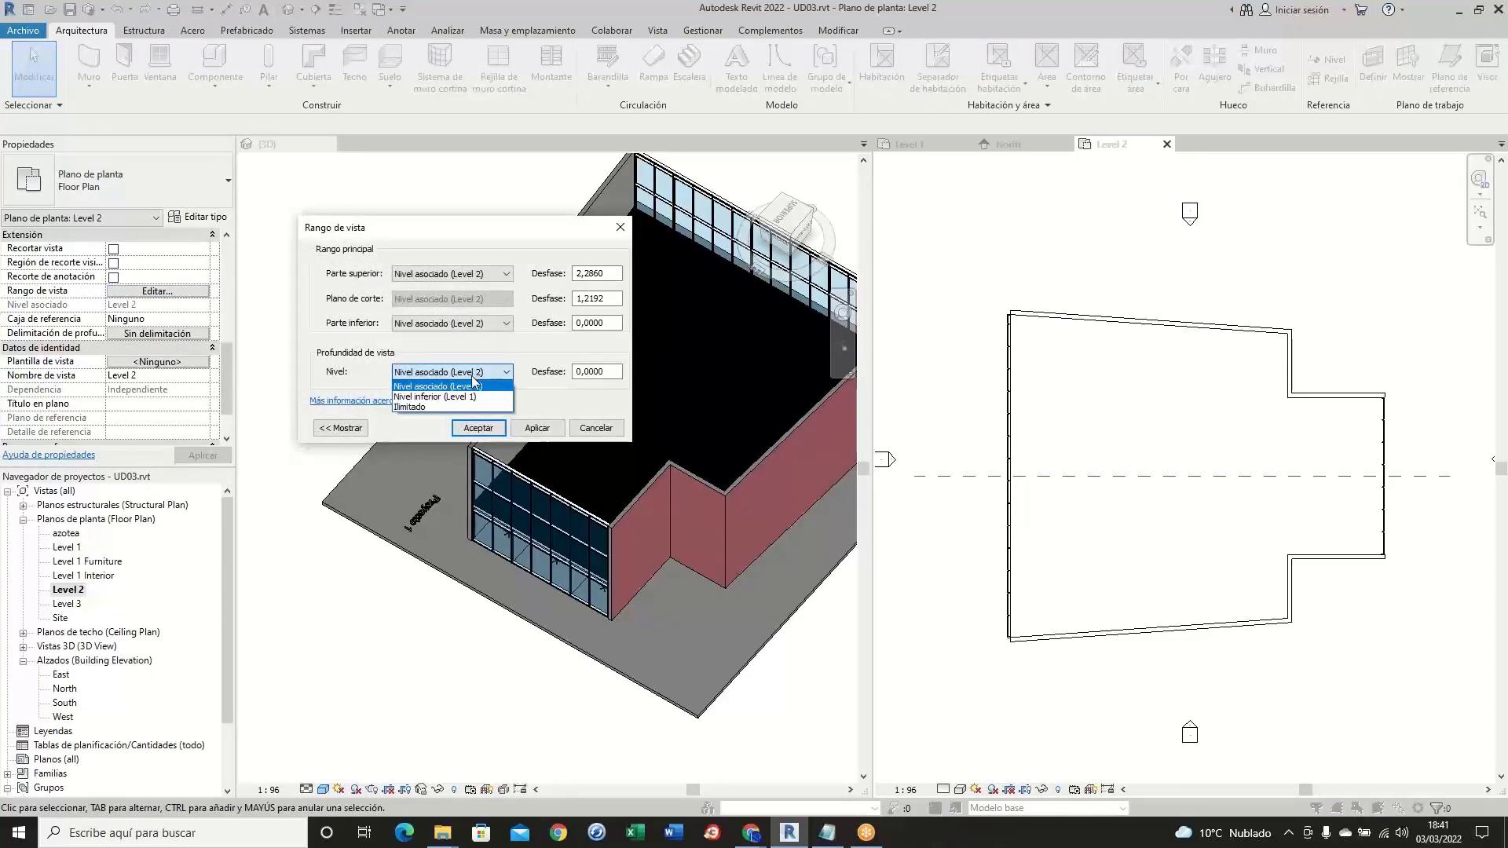
{"action": "left_click", "coordinate": [454, 397]}
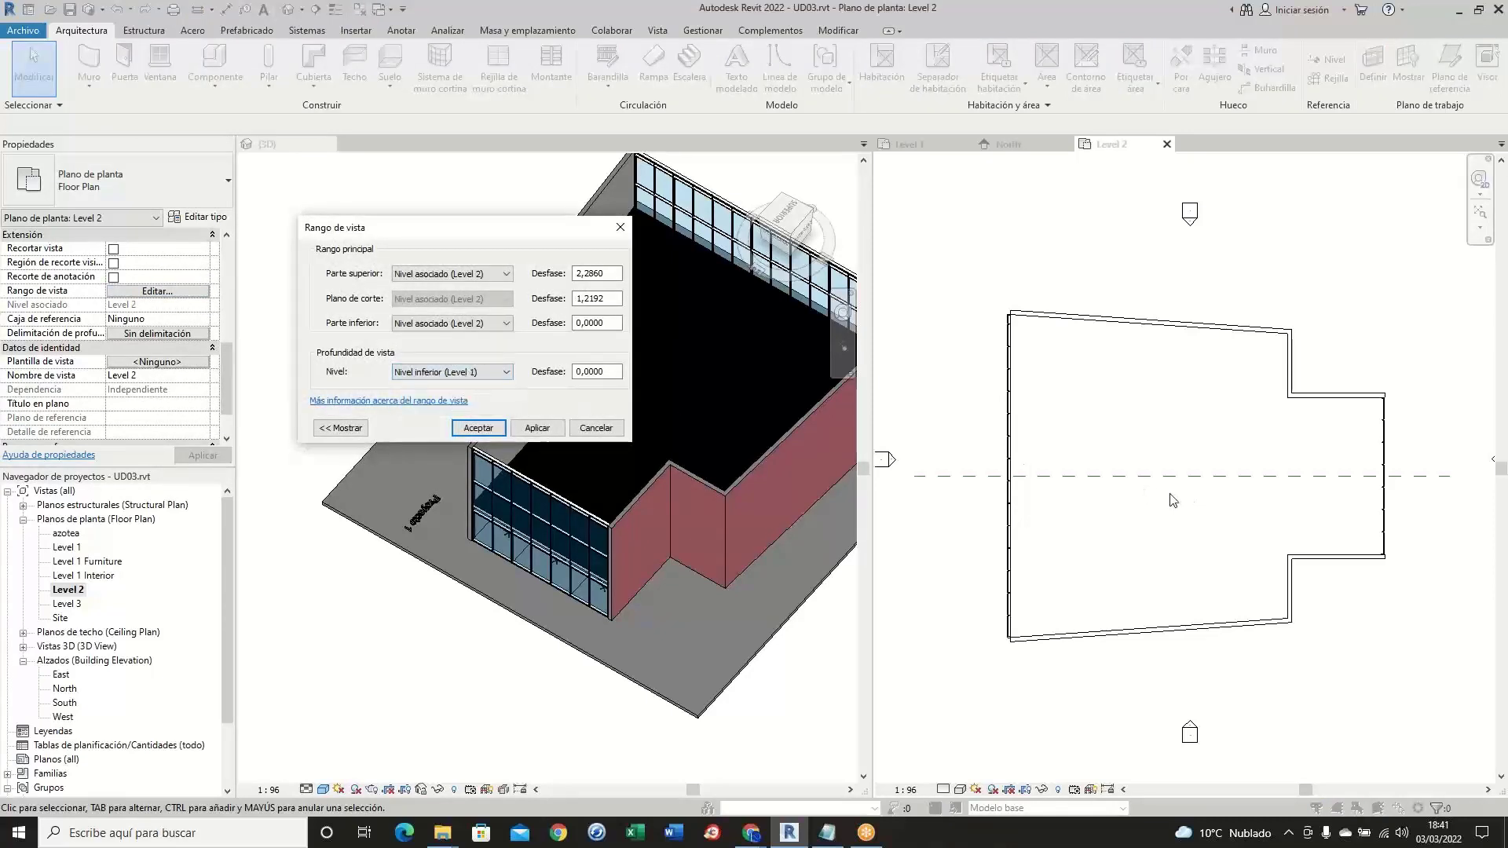
{"action": "left_click", "coordinate": [538, 429]}
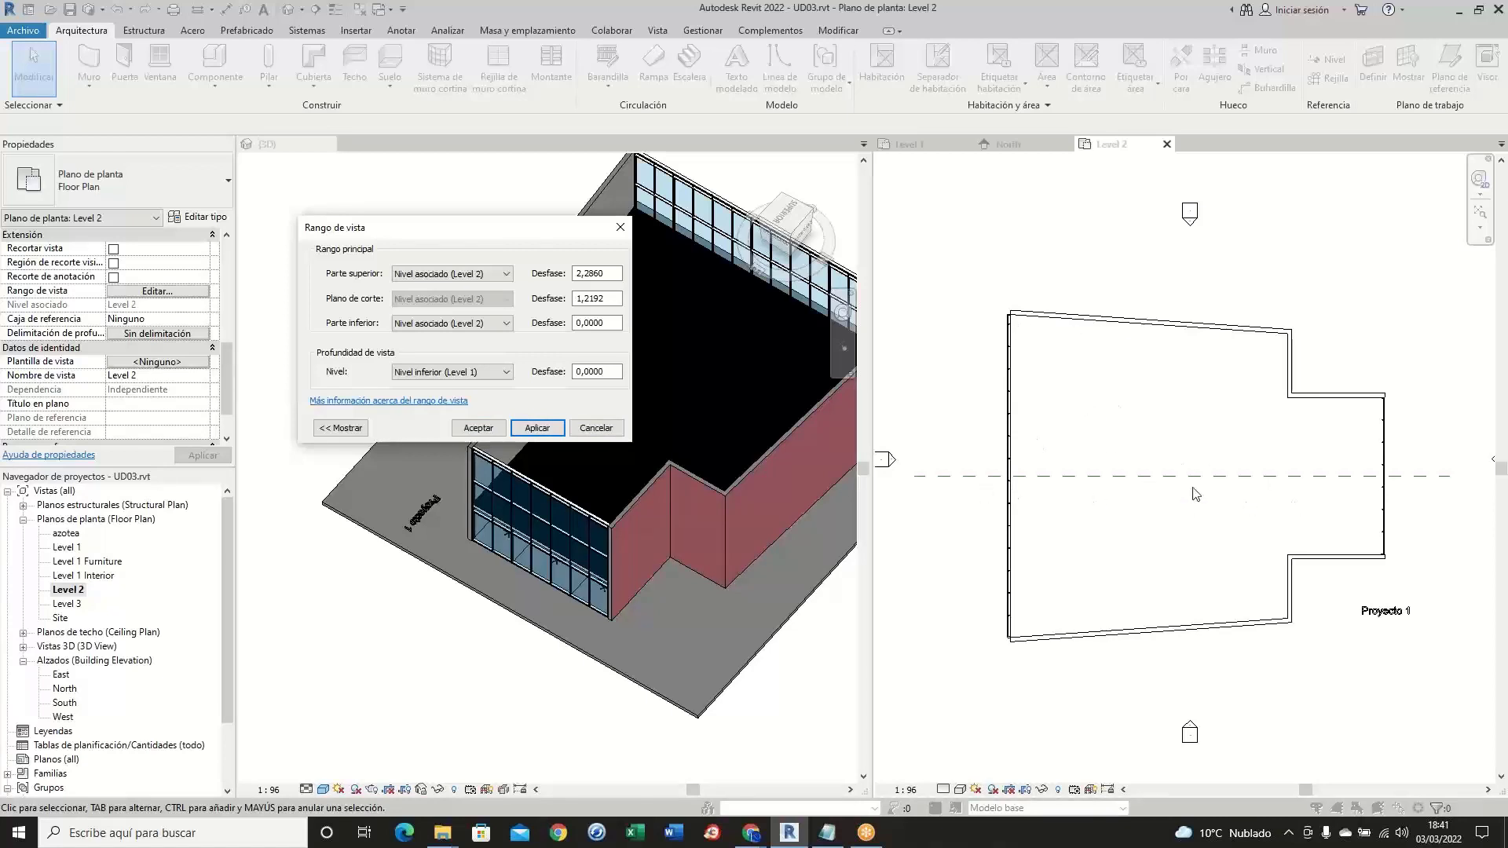
- Return the Level 2 plan's view depth to the associated level (Level 2) and accept the view range
{"action": "left_click", "coordinate": [490, 372]}
{"action": "left_click", "coordinate": [487, 385]}
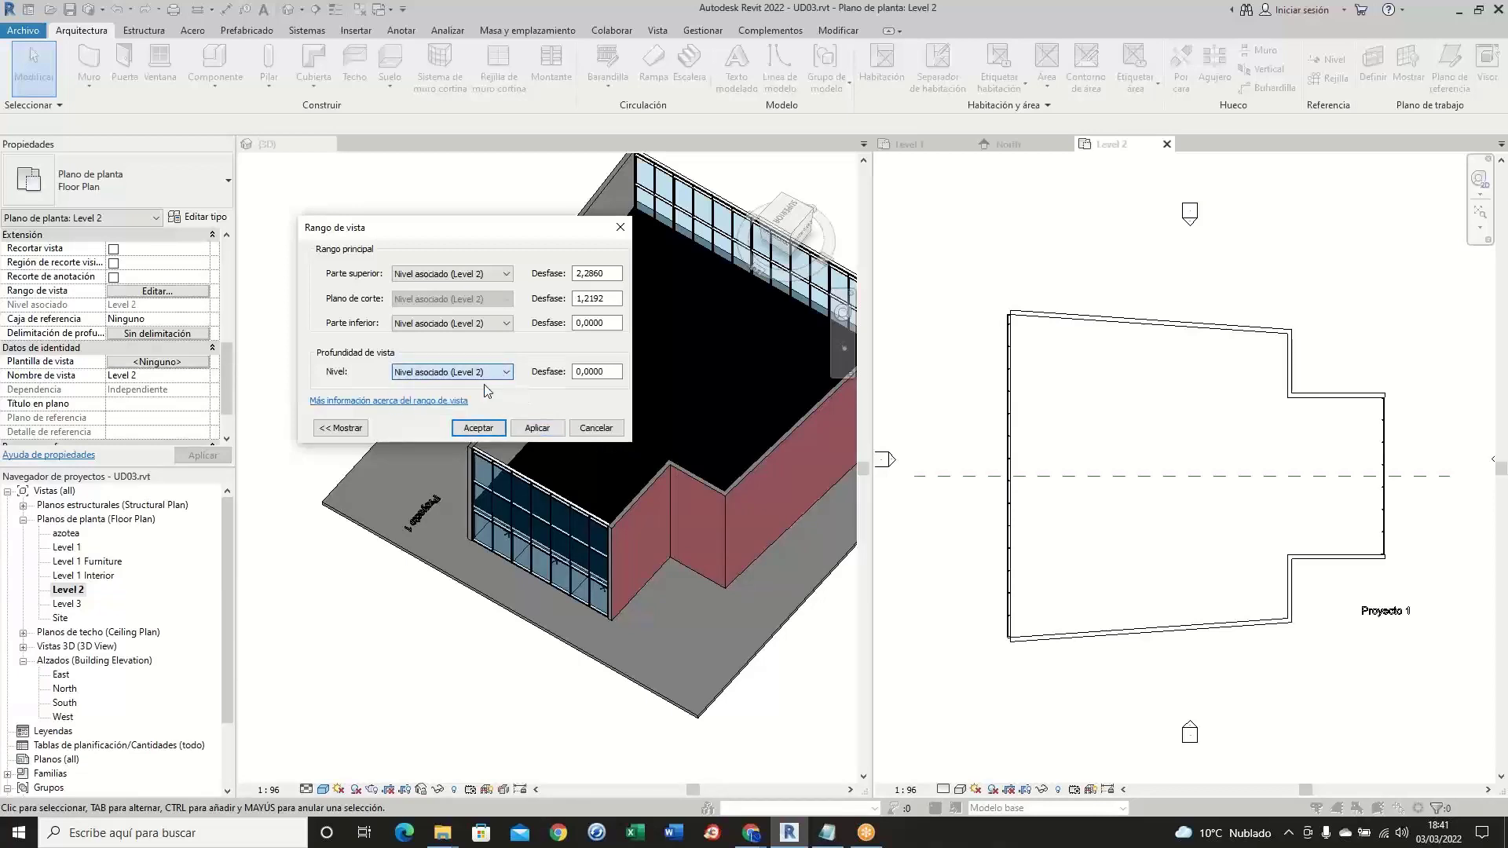
{"action": "left_click", "coordinate": [492, 428]}
{"action": "scroll", "coordinate": [513, 570], "scroll_direction": "down", "scroll_amount": 2}
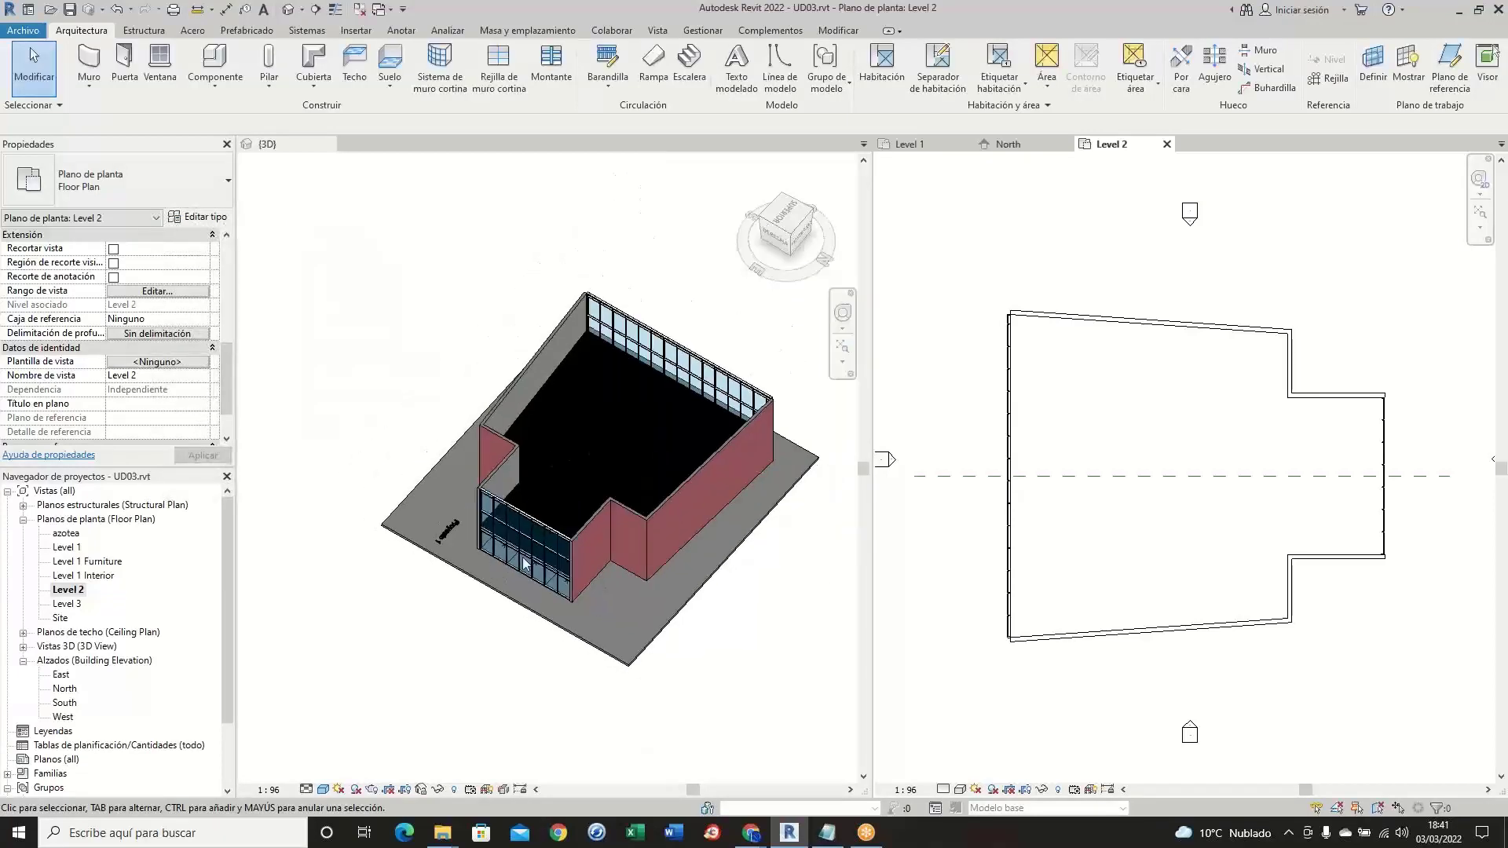
{"action": "scroll", "coordinate": [634, 435], "scroll_direction": "up", "scroll_amount": 3}
{"action": "scroll", "coordinate": [651, 466], "scroll_direction": "up", "scroll_amount": 1}
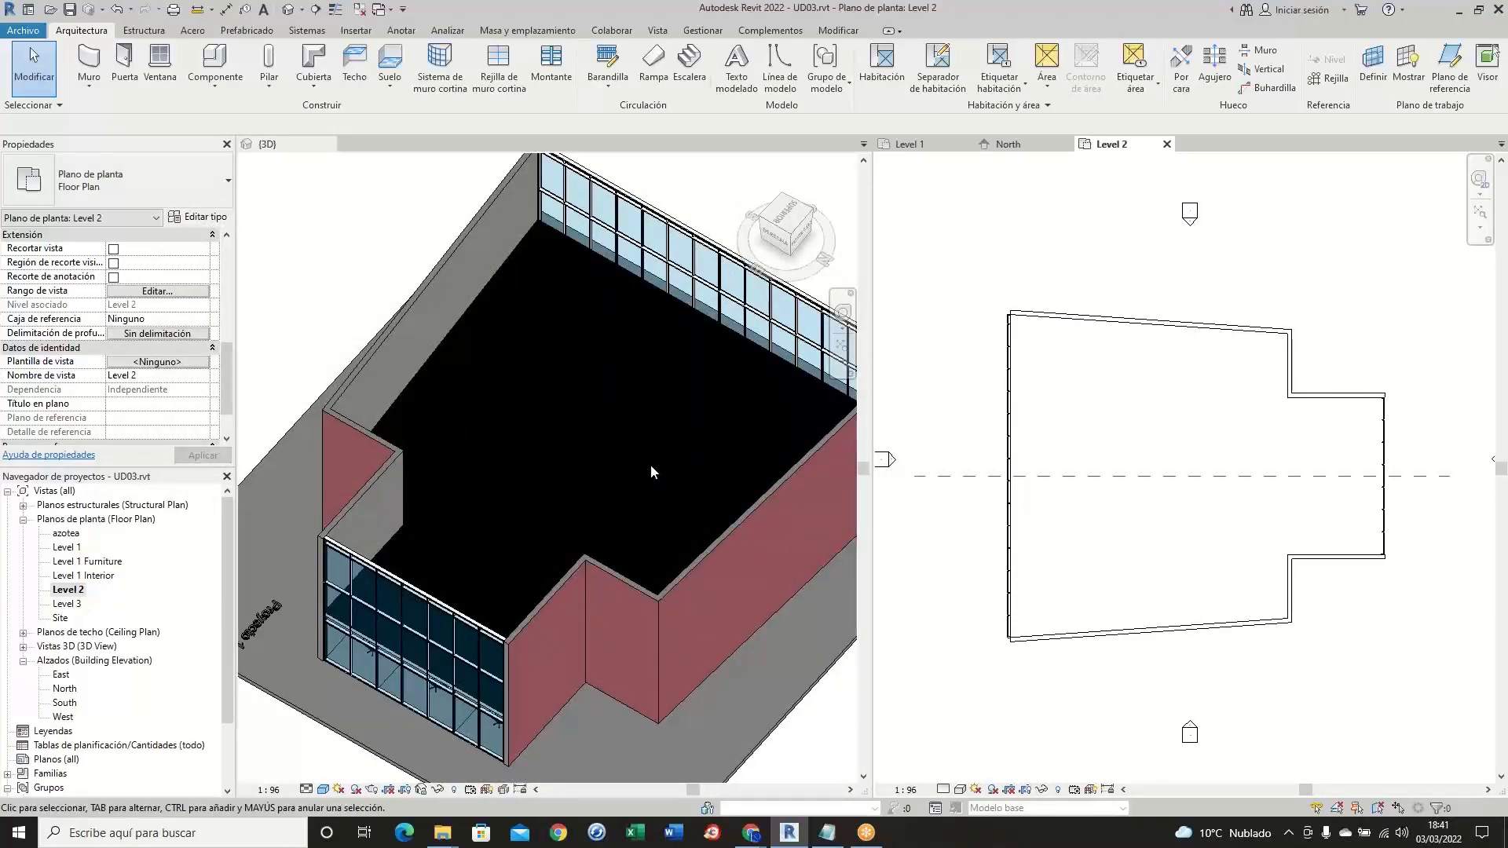